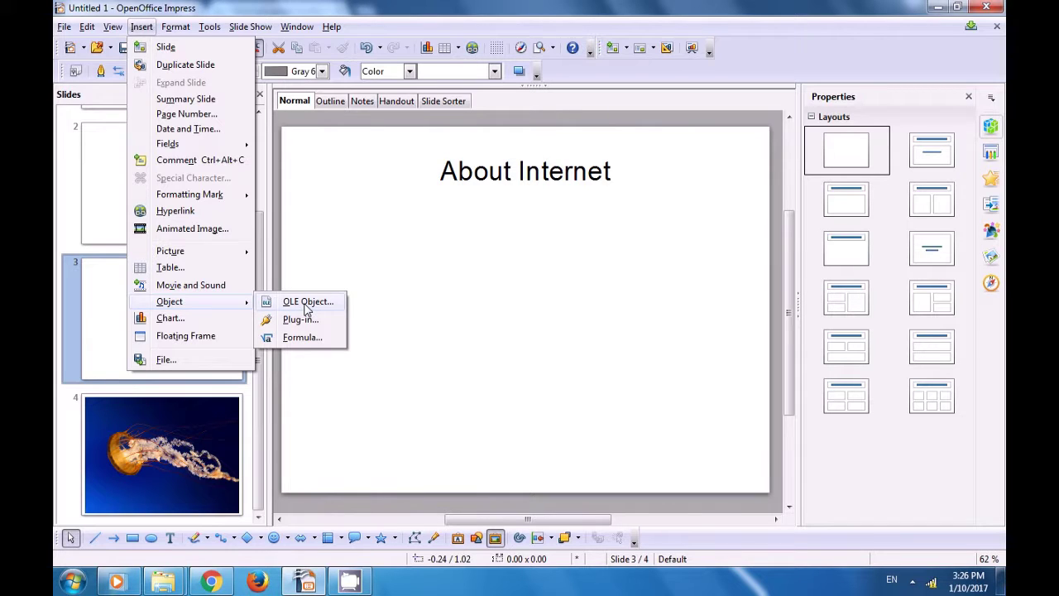
Insert a new OpenOffice 4.1.0 Spreadsheet OLE object on the third slide.
left_click(307, 303)
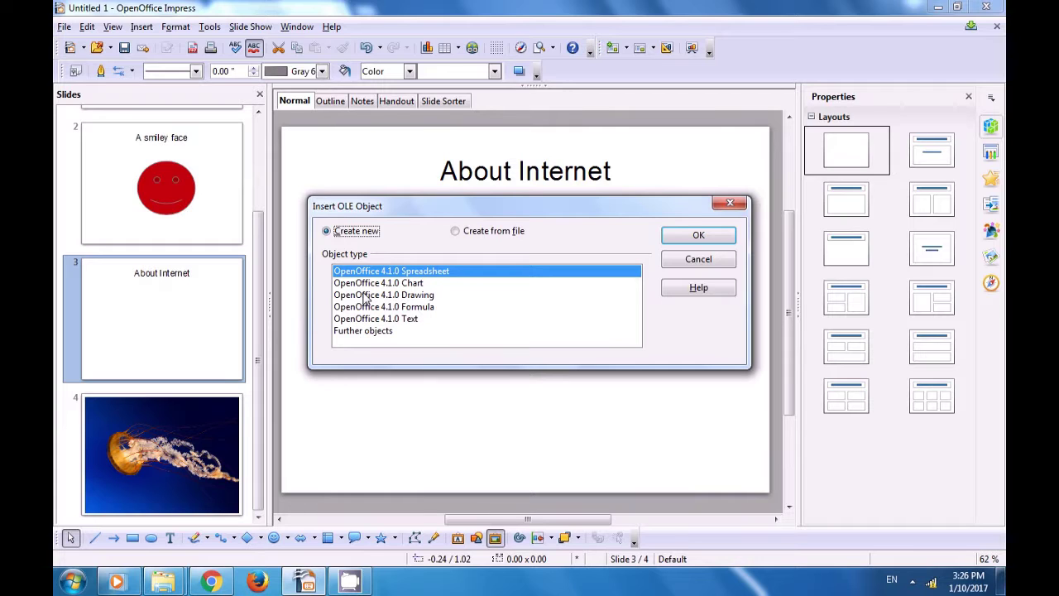
left_click(365, 297)
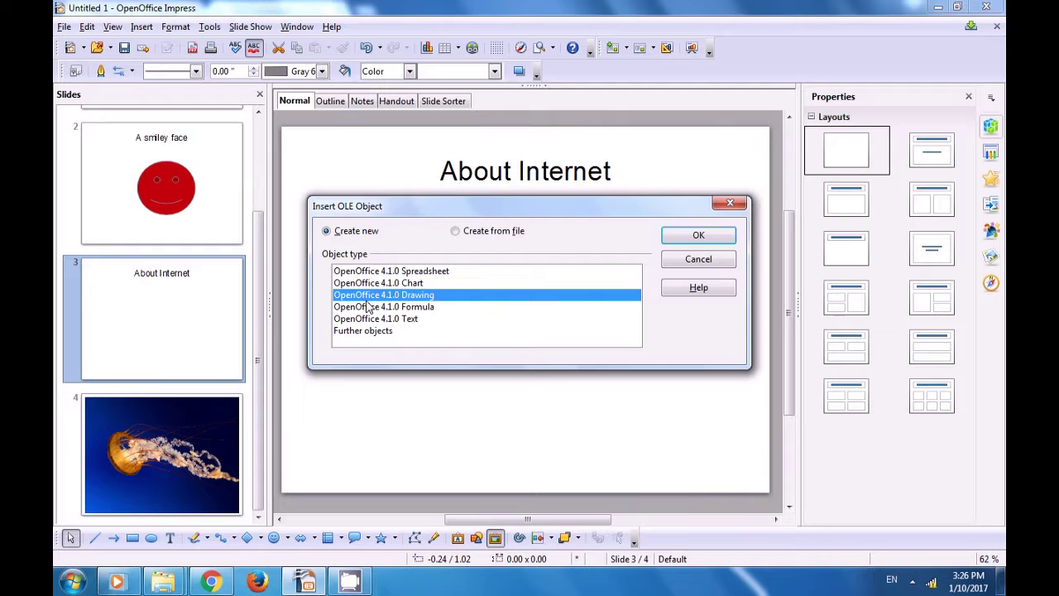
left_click(370, 307)
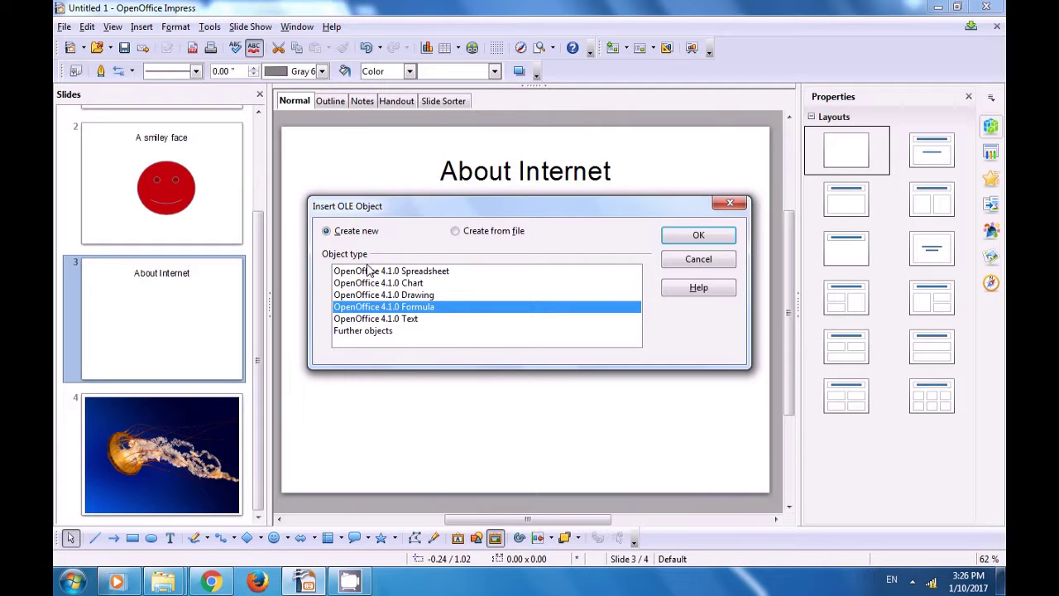
left_click(369, 272)
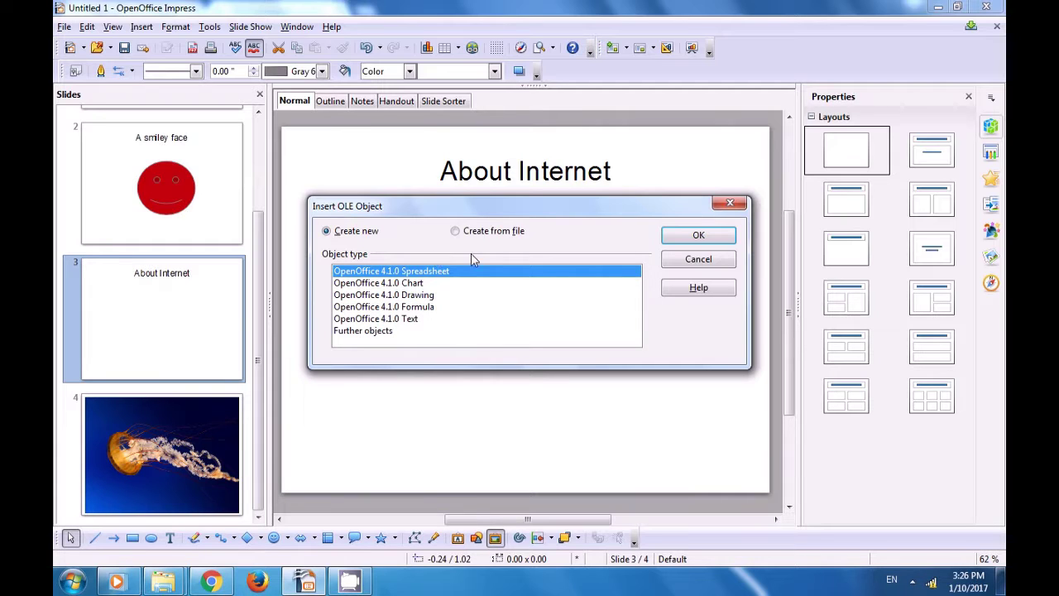
left_click(697, 235)
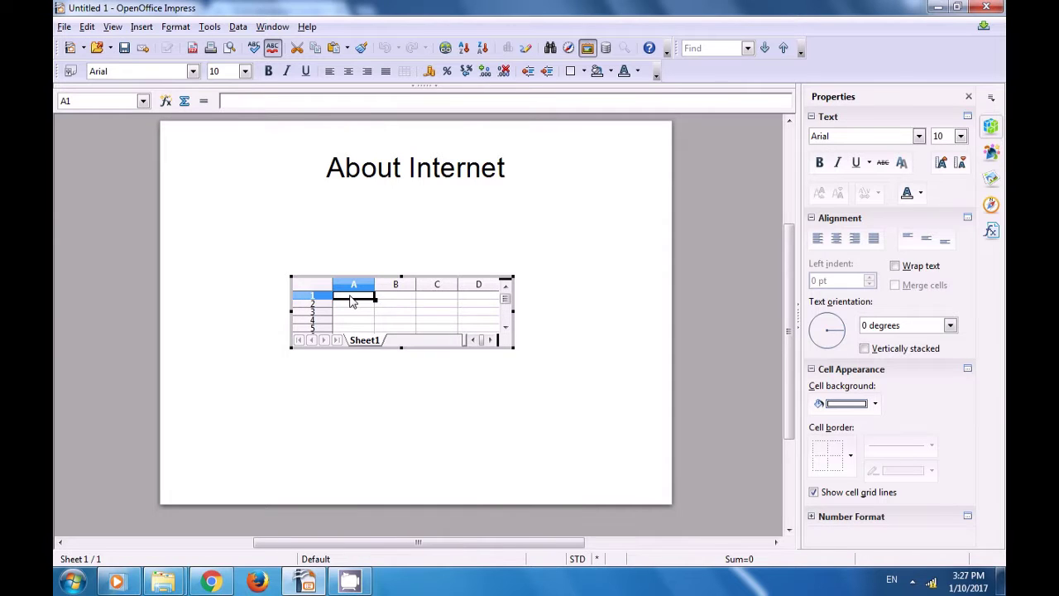
Fill cells A1 to D1 of the embedded spreadsheet with a, b, c and d.
type("a")
left_click(393, 299)
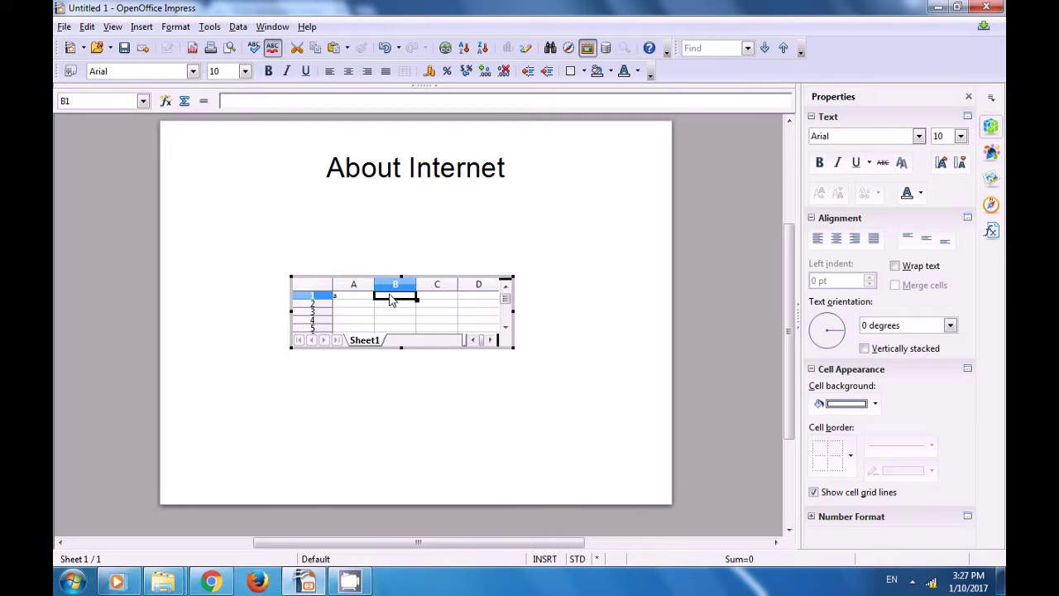
type("b")
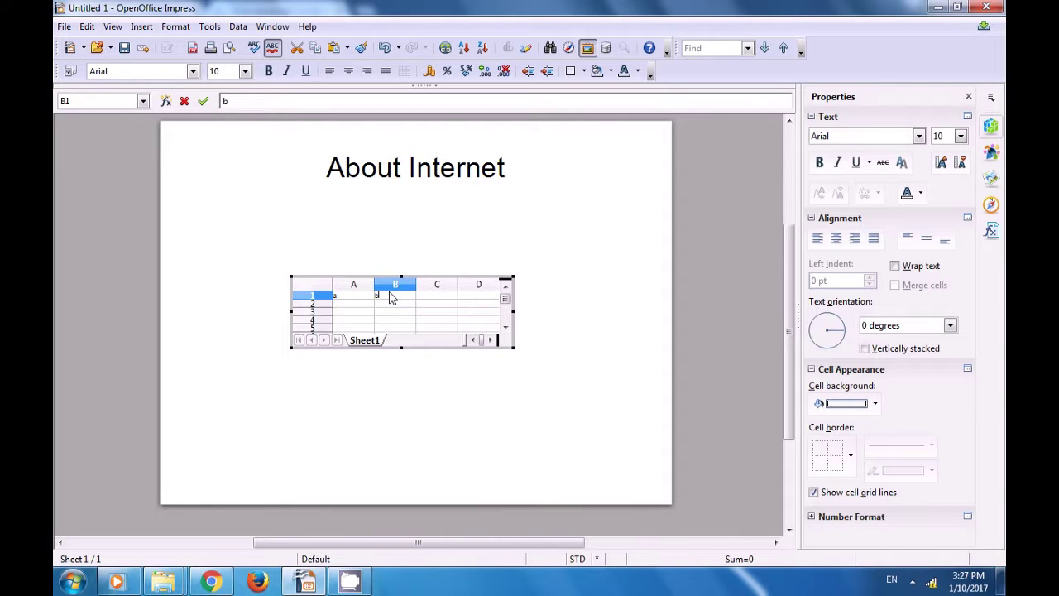
left_click(432, 301)
type("c")
left_click(476, 301)
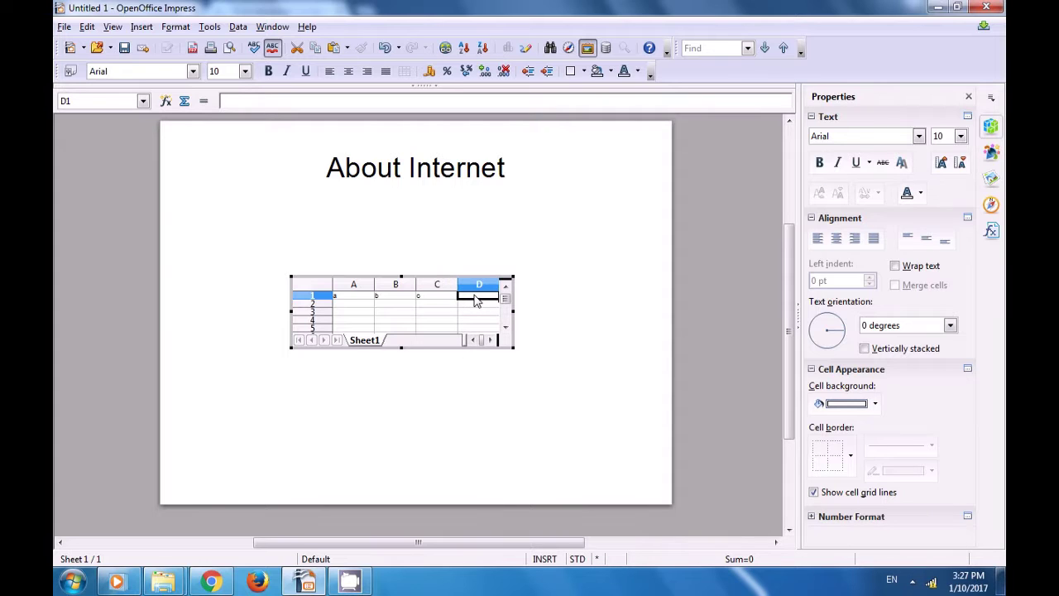
type("d")
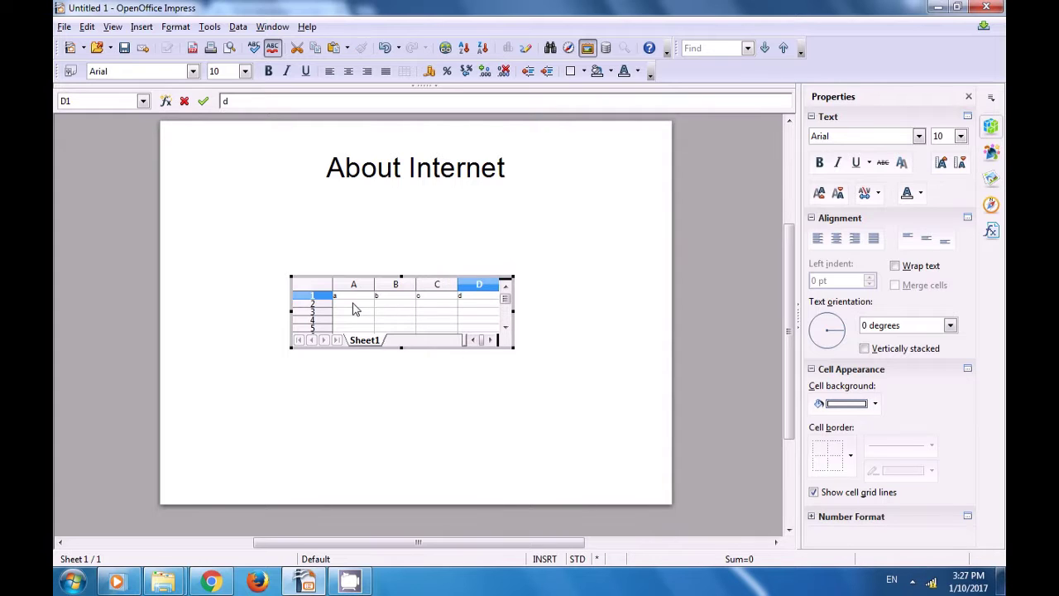
Fill cells A2 to D2 of the embedded spreadsheet with 1, 2, 3 and 4, and finish editing it.
left_click(354, 306)
type("1")
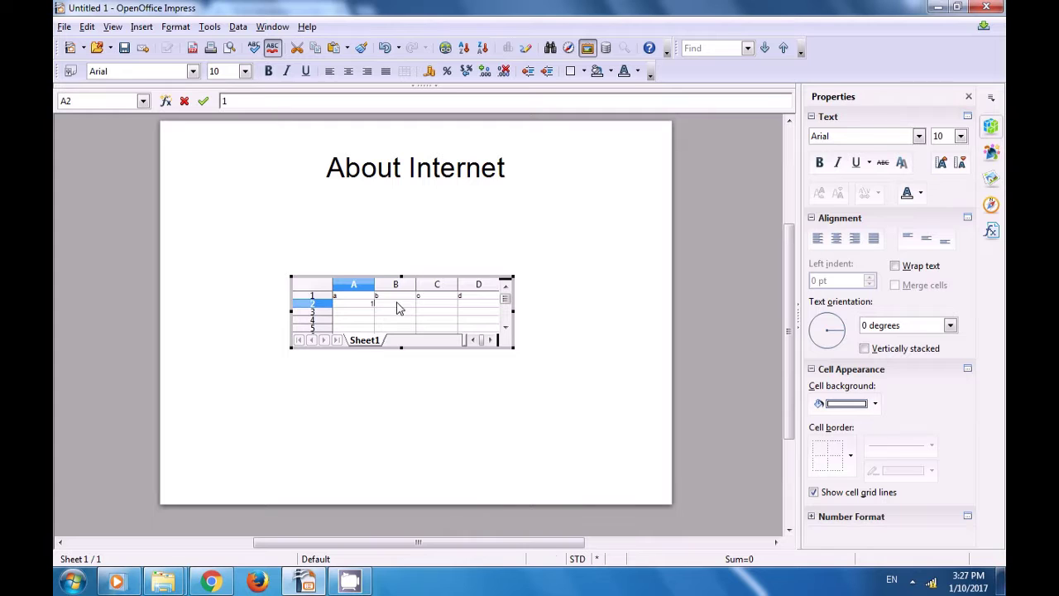
left_click(399, 307)
type("2")
left_click(435, 305)
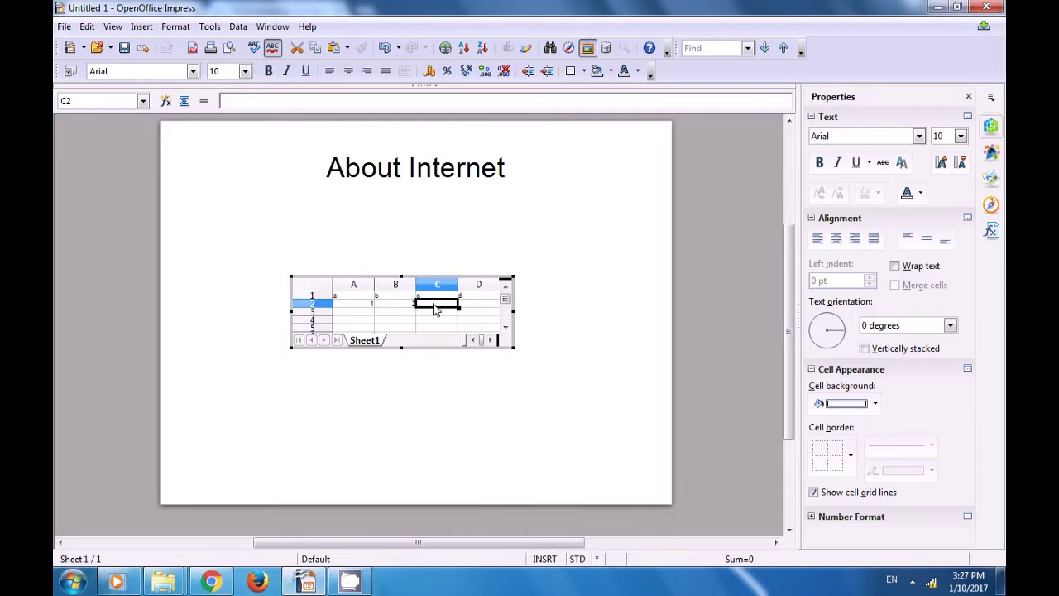
type("3")
left_click(468, 306)
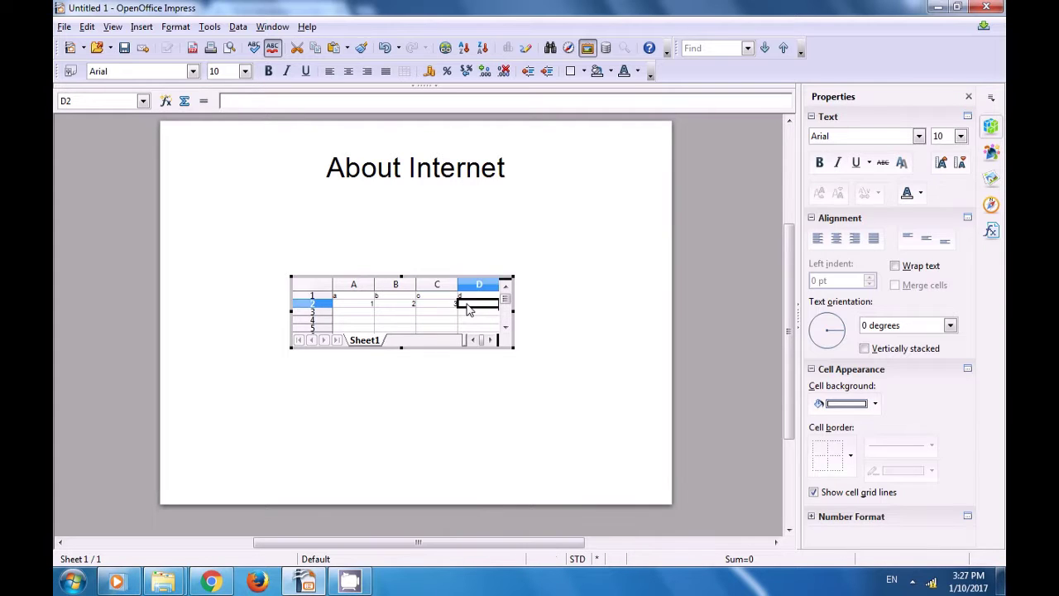
type("4")
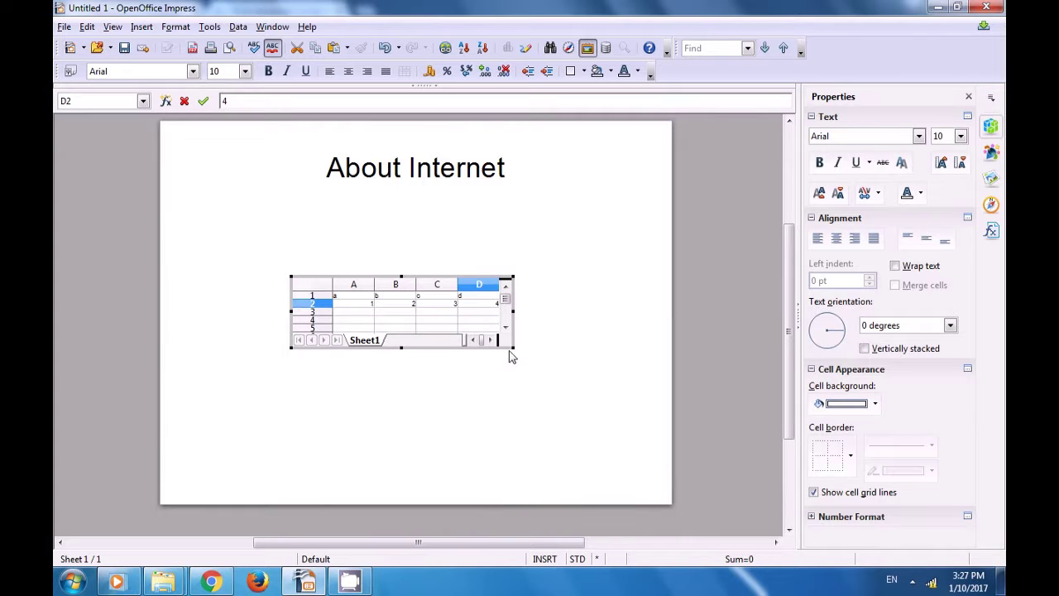
left_click(418, 399)
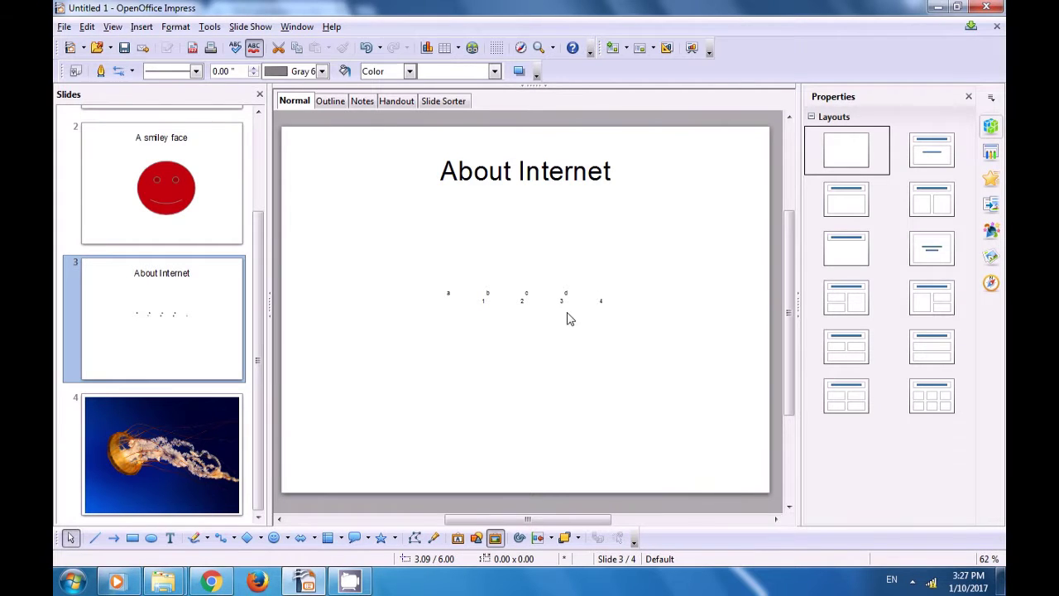
left_click(493, 306)
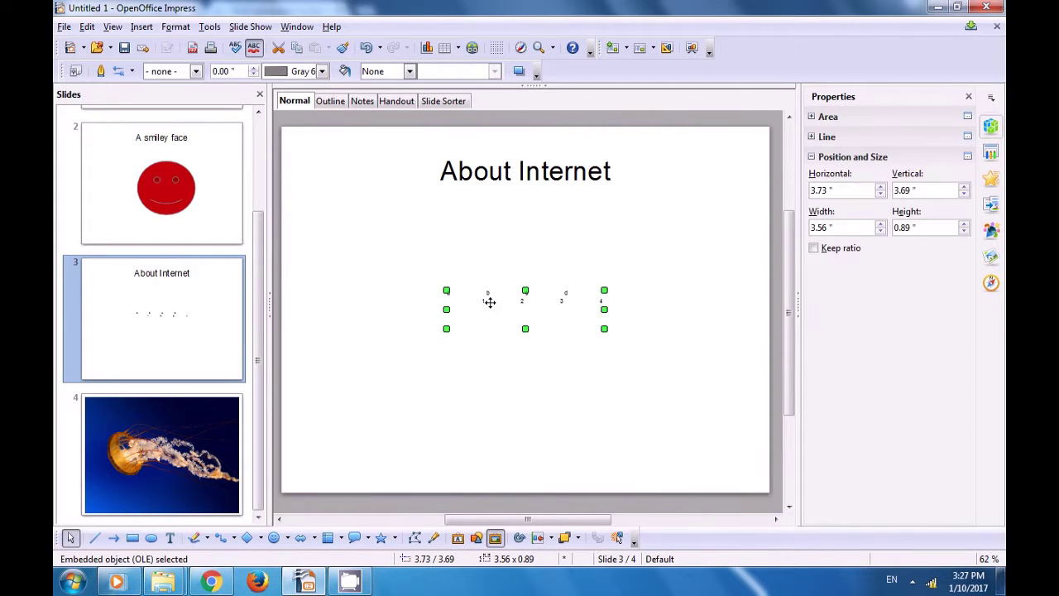
left_click(488, 301)
left_click(487, 300)
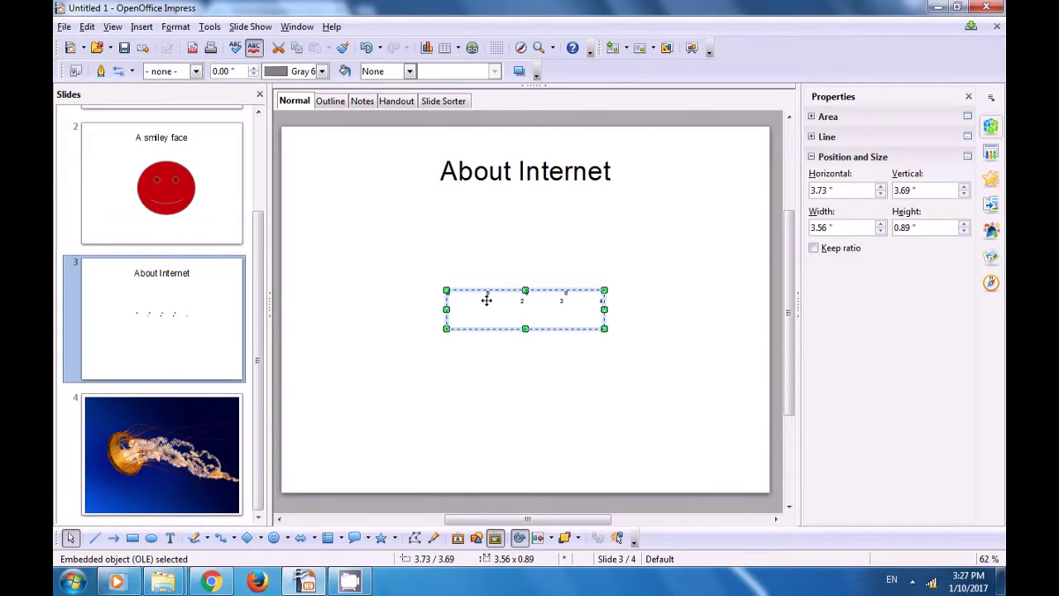
left_click(377, 375)
left_click(460, 304)
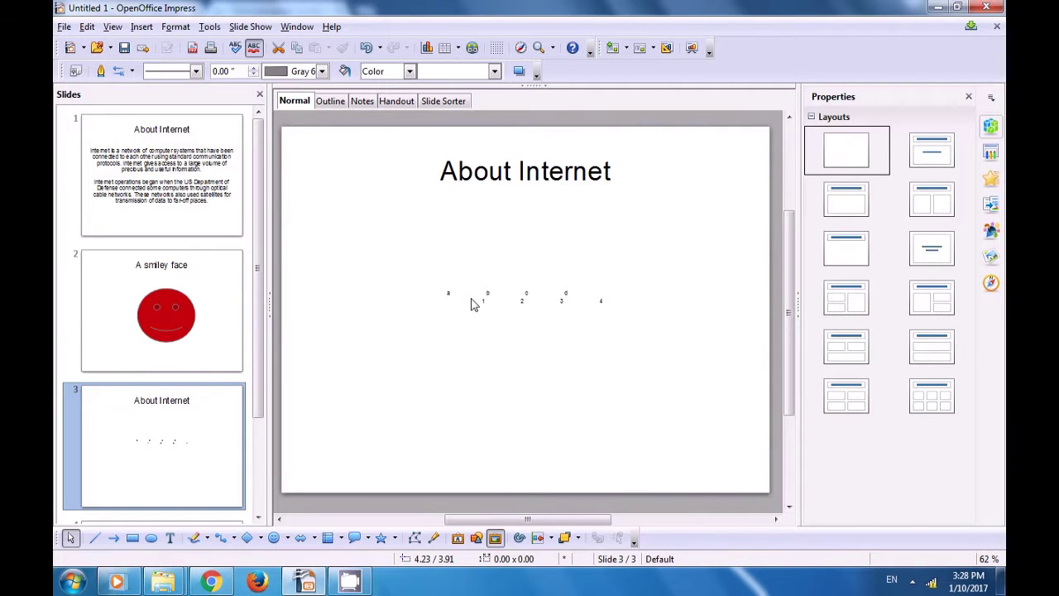
Try to cut the embedded spreadsheet from the third slide and undo the removal.
left_click(471, 303)
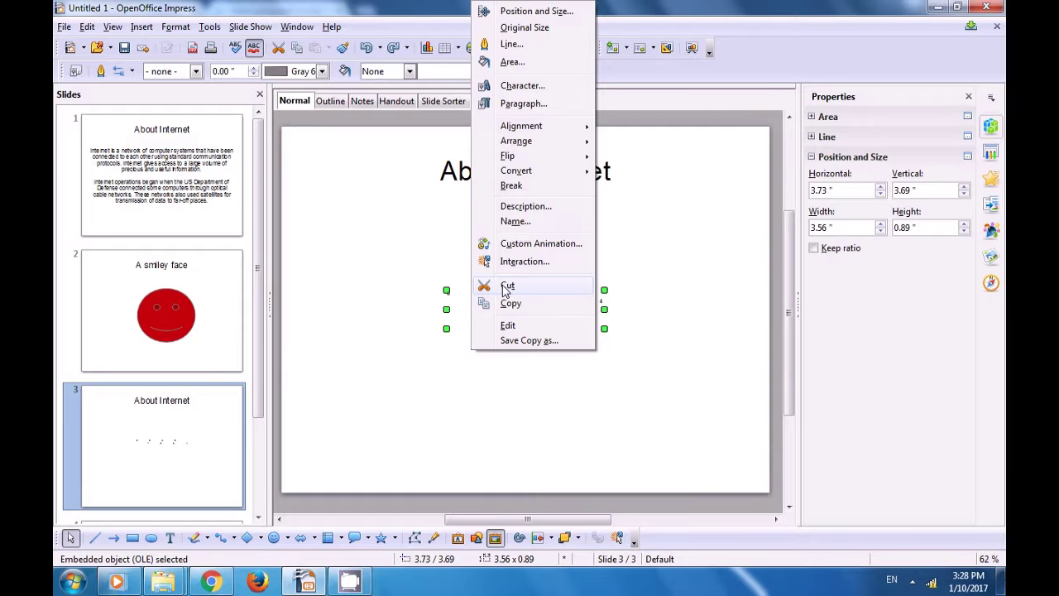
left_click(507, 287)
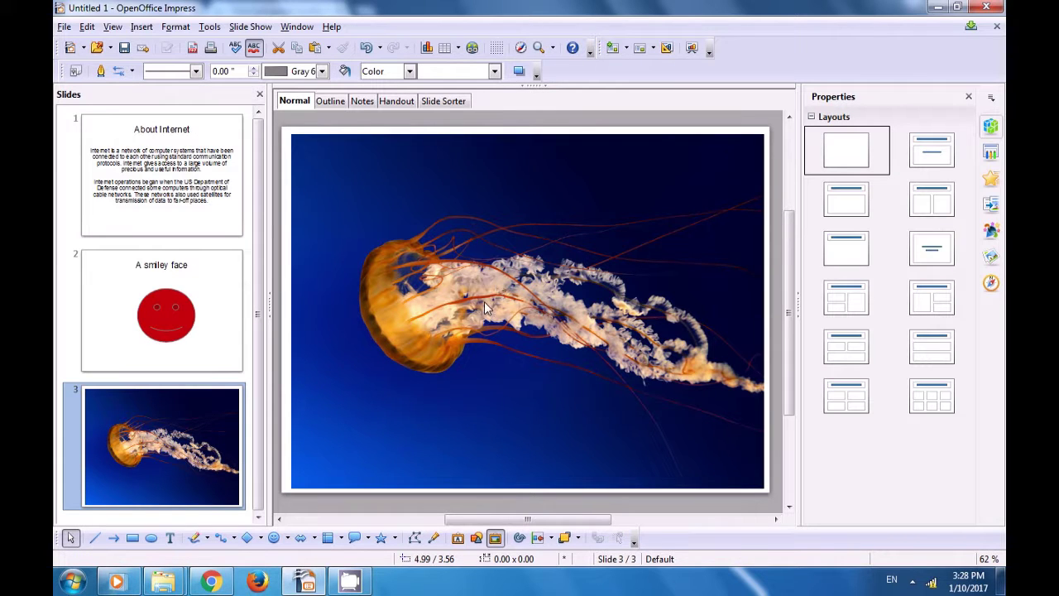
key("ctrl+z")
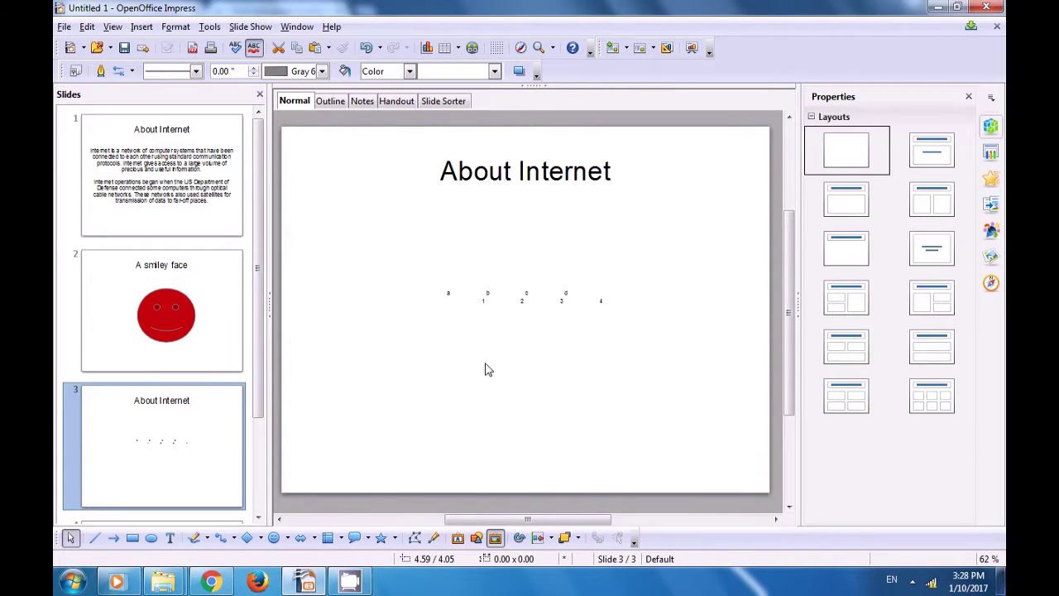
key("ctrl+z")
Insert the Koala picture from the Sample Pictures folder as an OLE object created from file, using the Further objects type.
left_click(145, 26)
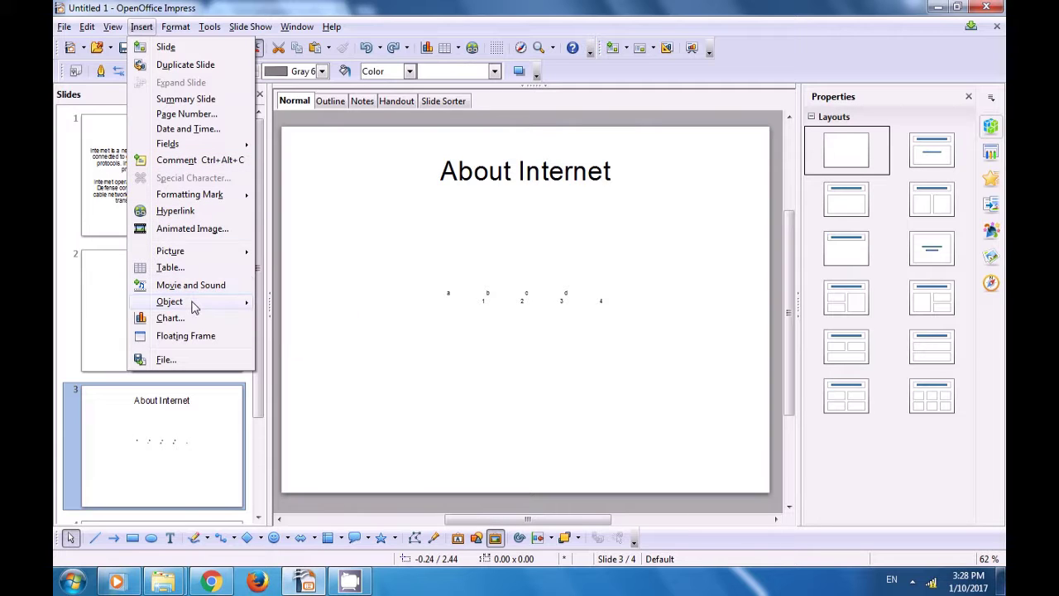
mouse_move(193, 307)
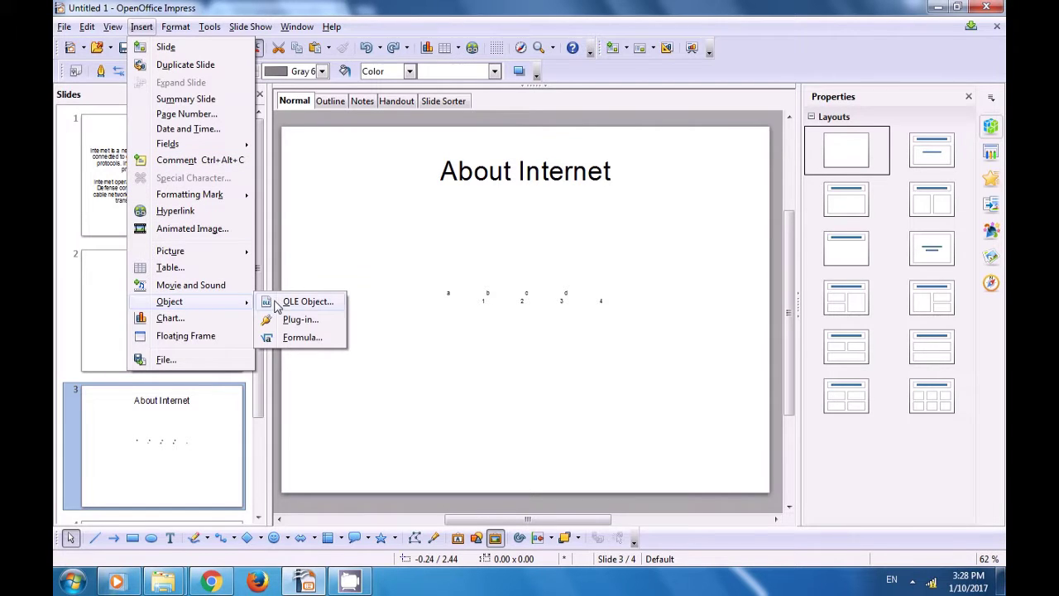
left_click(300, 304)
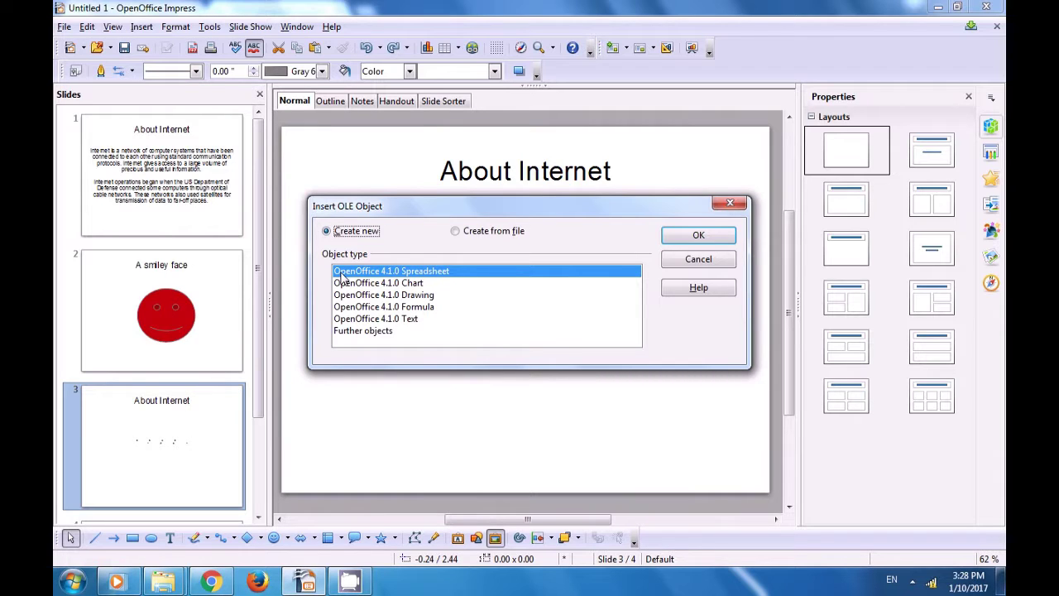
left_click(369, 333)
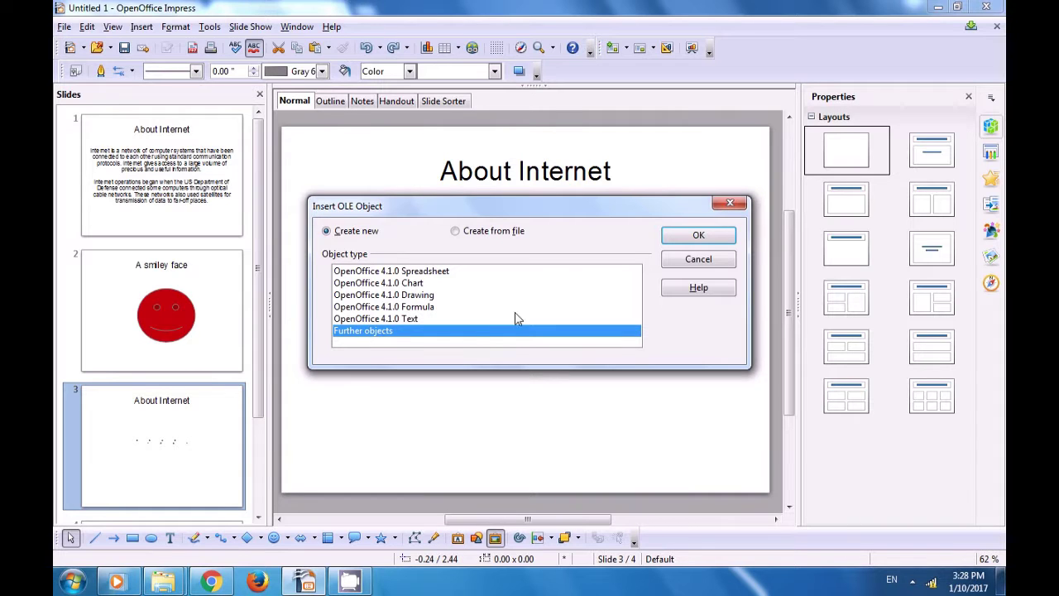
left_click(664, 236)
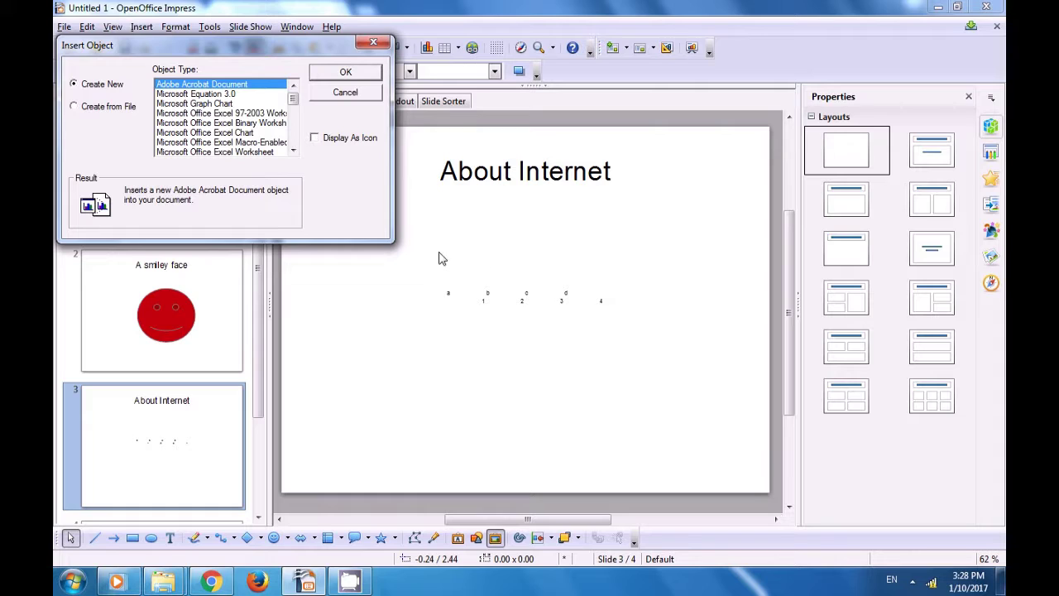
left_click(74, 108)
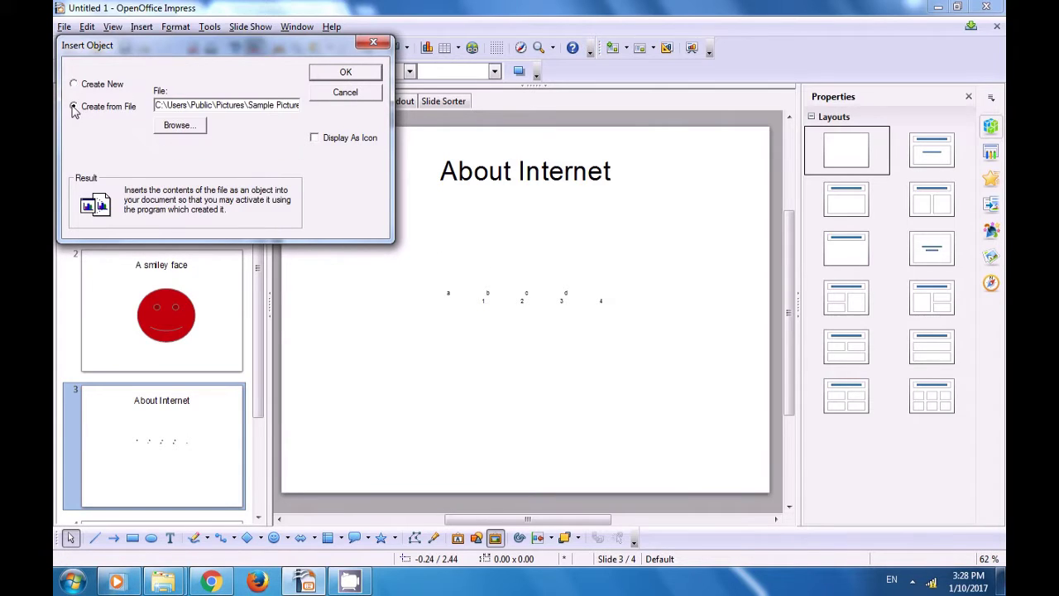
left_click(179, 127)
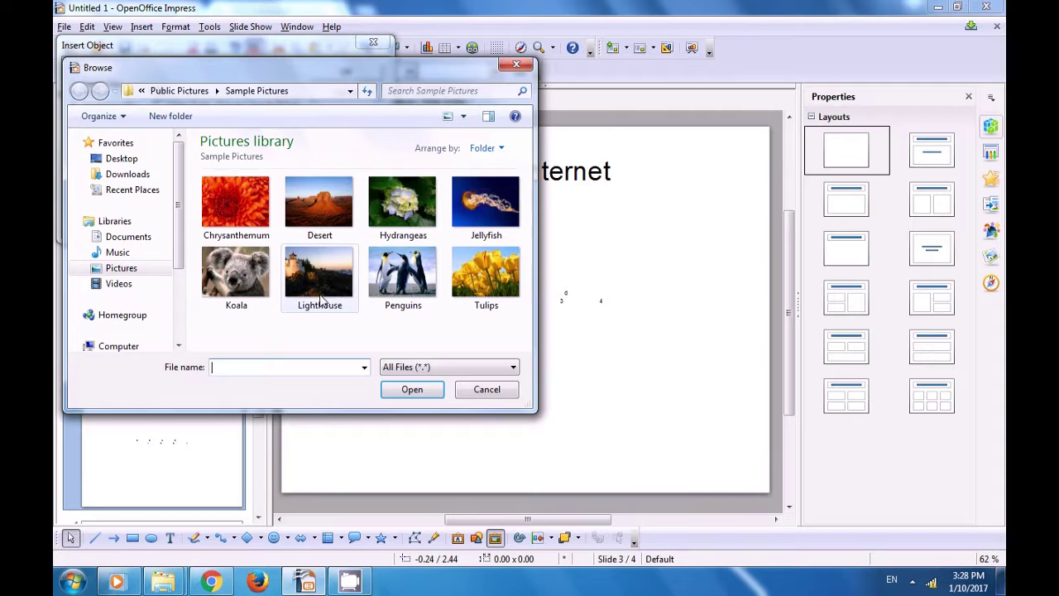
left_click(237, 283)
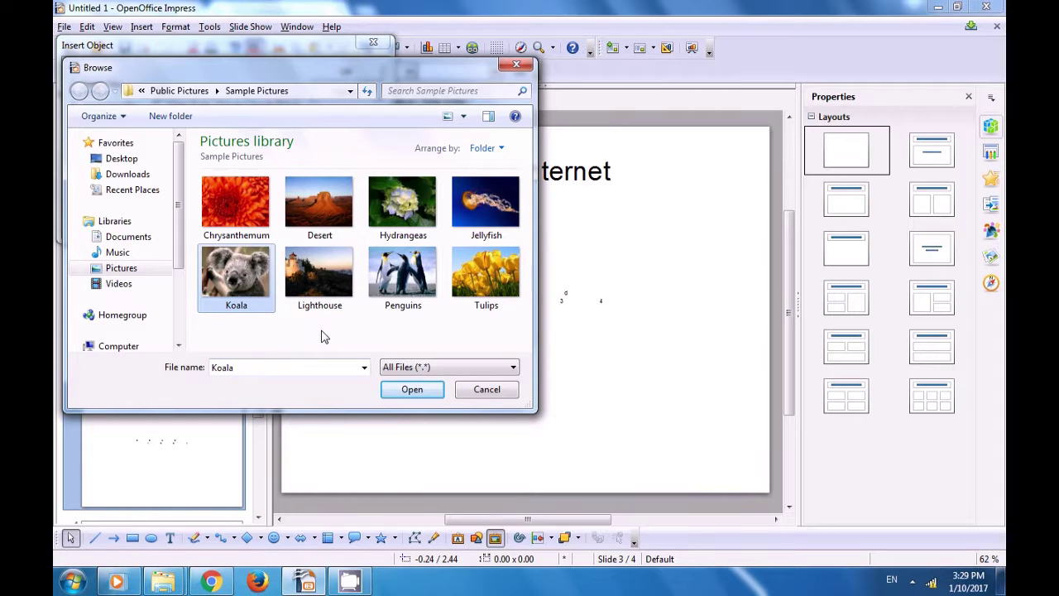
left_click(413, 390)
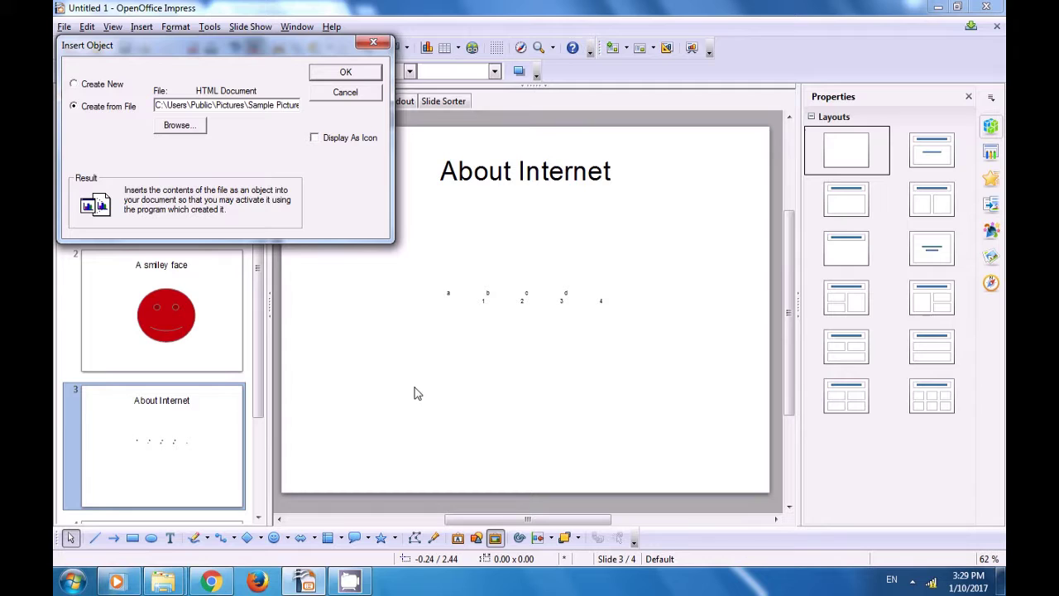
left_click(346, 73)
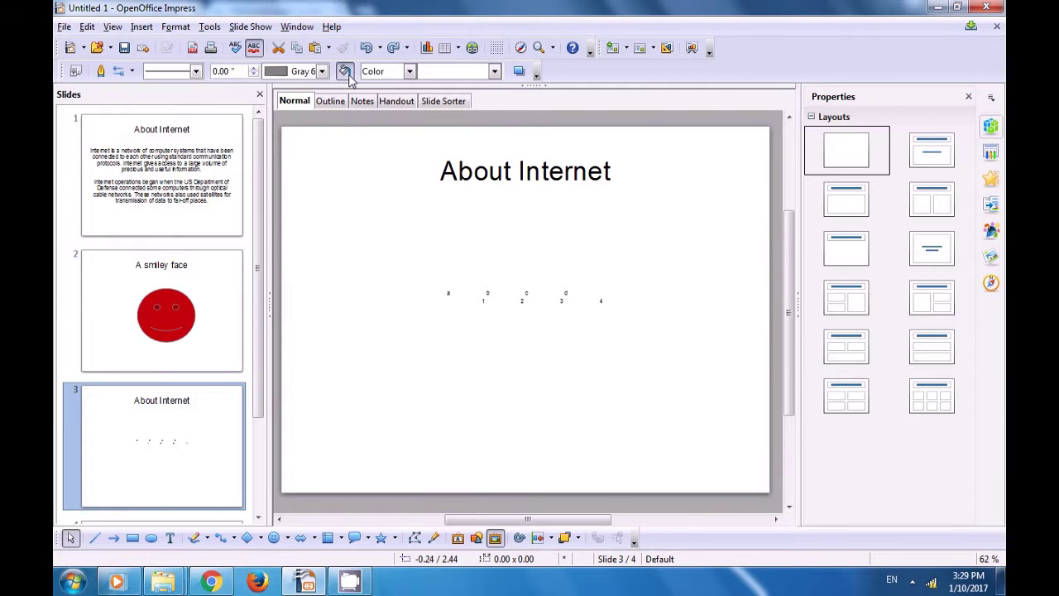
Open the embedded Koala object to view its picture and close the photo viewer.
double_click(523, 315)
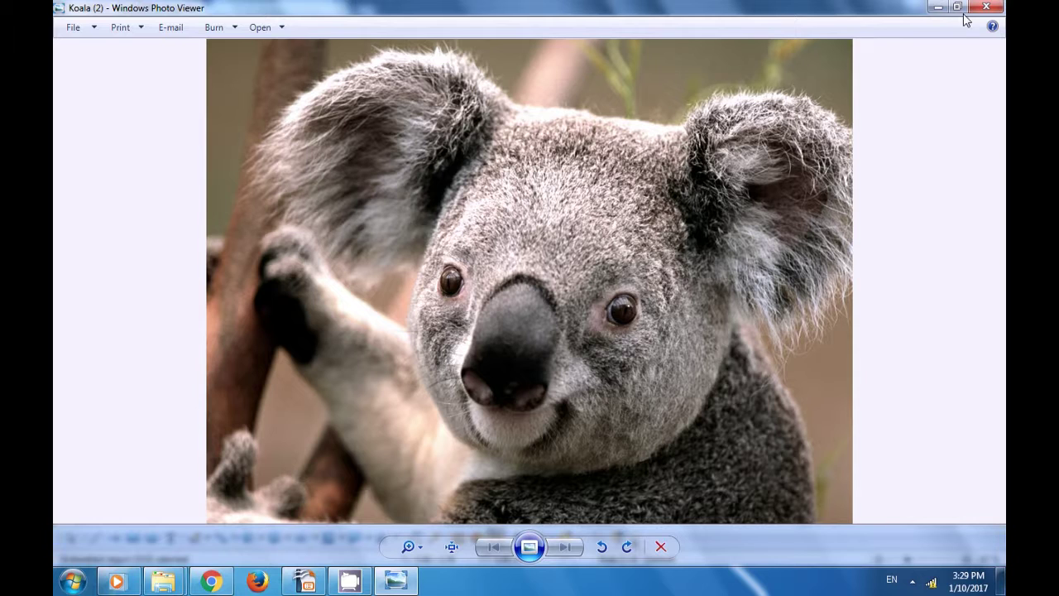
left_click(1001, 8)
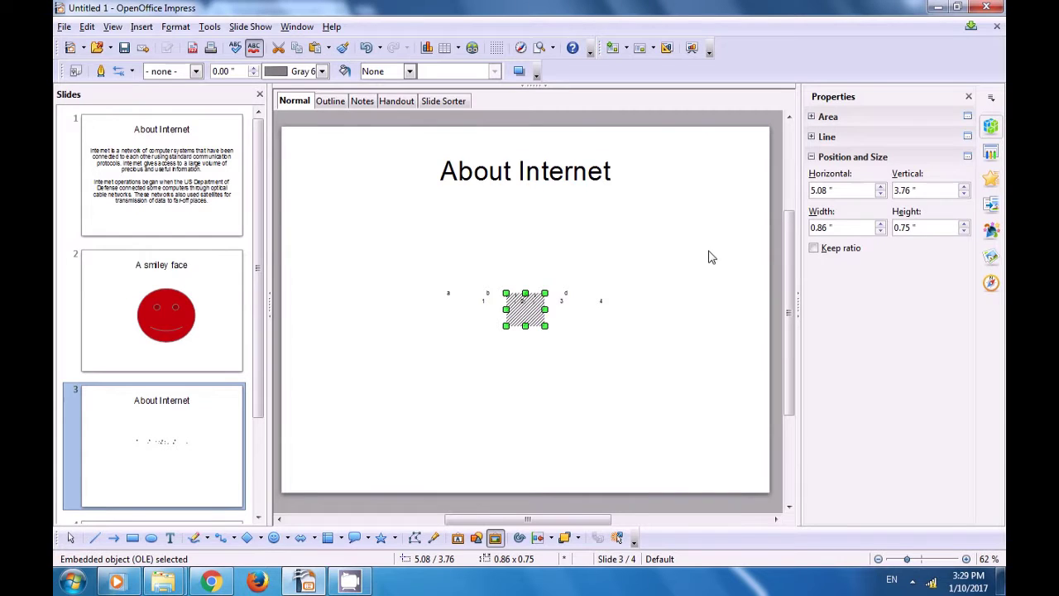
Move the embedded Koala object to the empty area above and right of the spreadsheet data, and open it for viewing.
left_click_drag(526, 310, 662, 219)
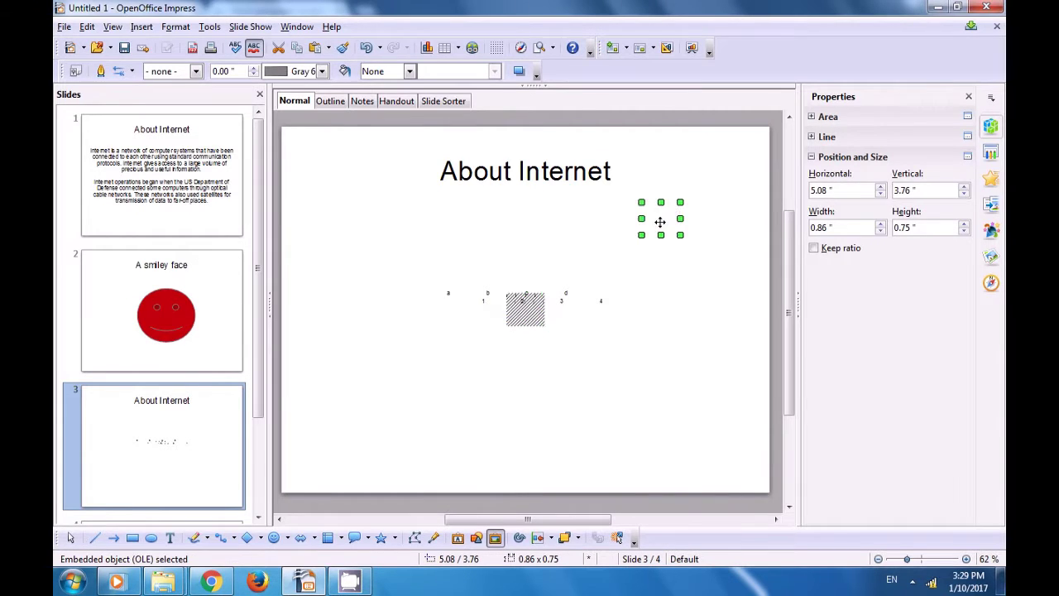
left_click(653, 319)
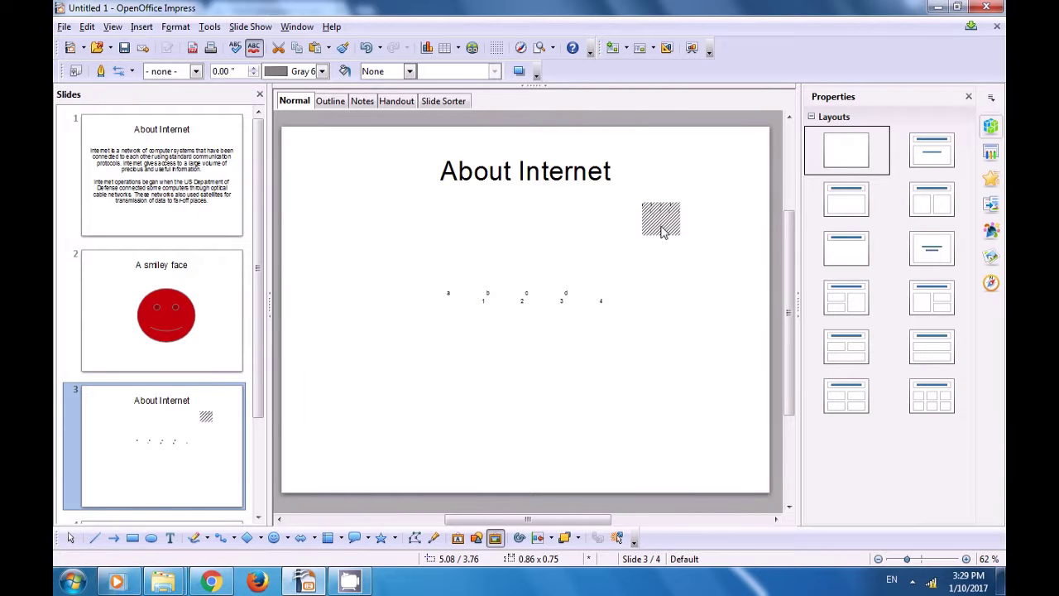
double_click(666, 232)
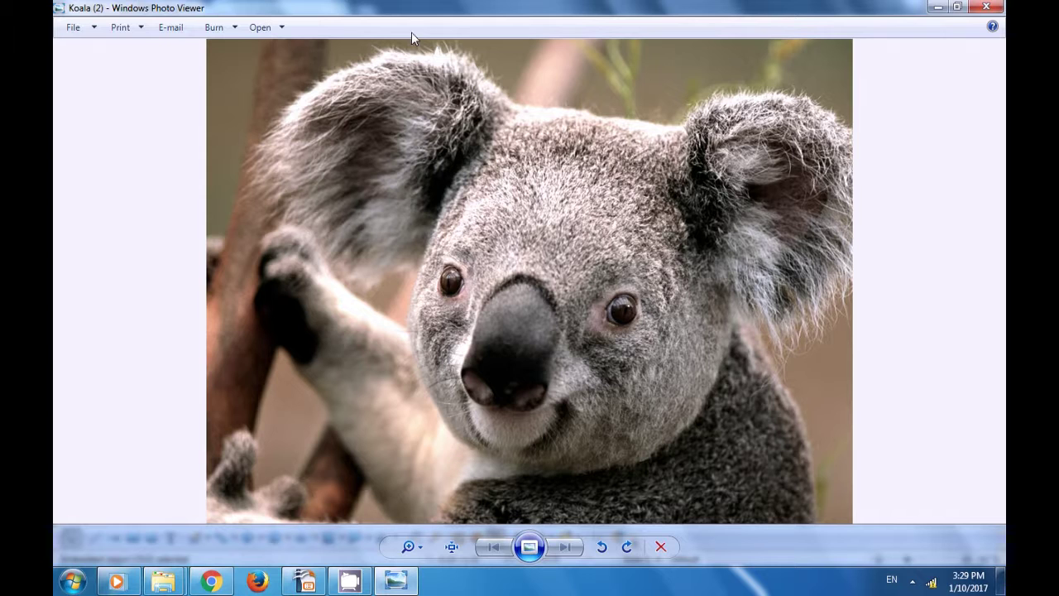
Close the photo viewer showing the Koala picture and deselect the embedded object on the slide.
left_click(986, 8)
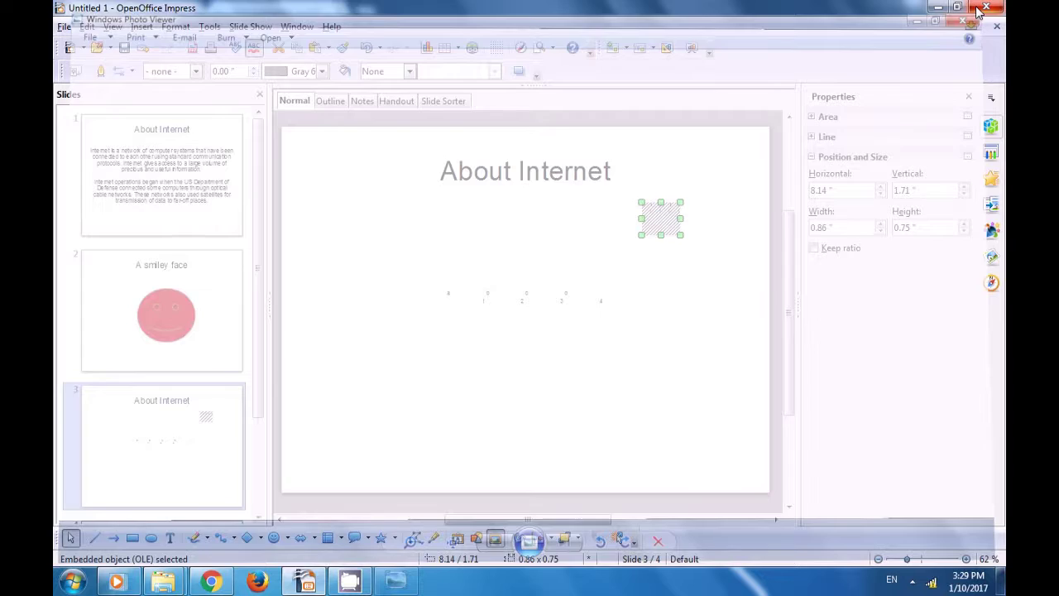
left_click(470, 258)
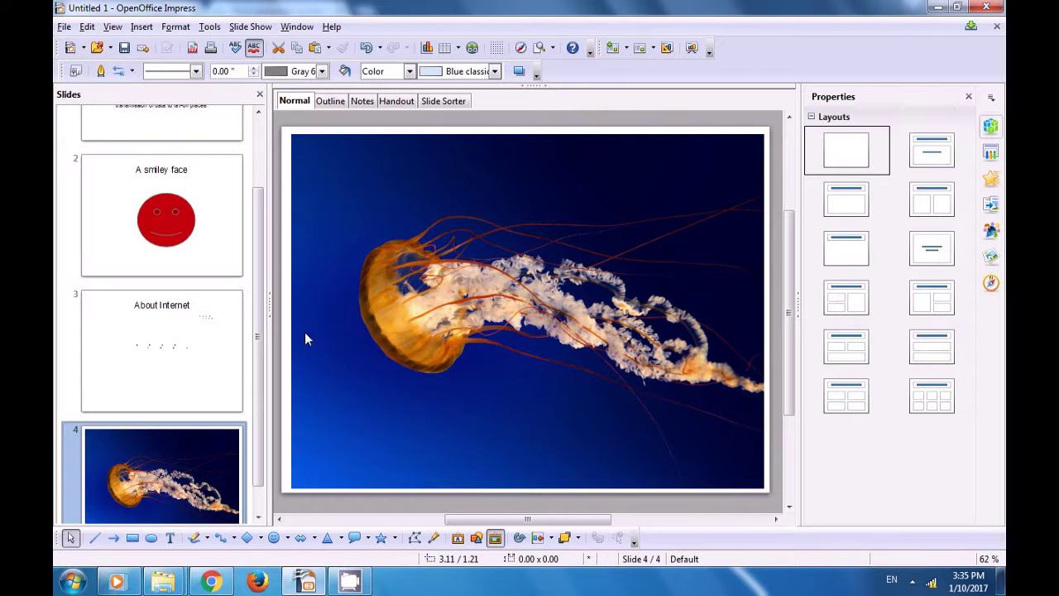
Add a blank slide after the jellyfish picture slide.
right_click(202, 446)
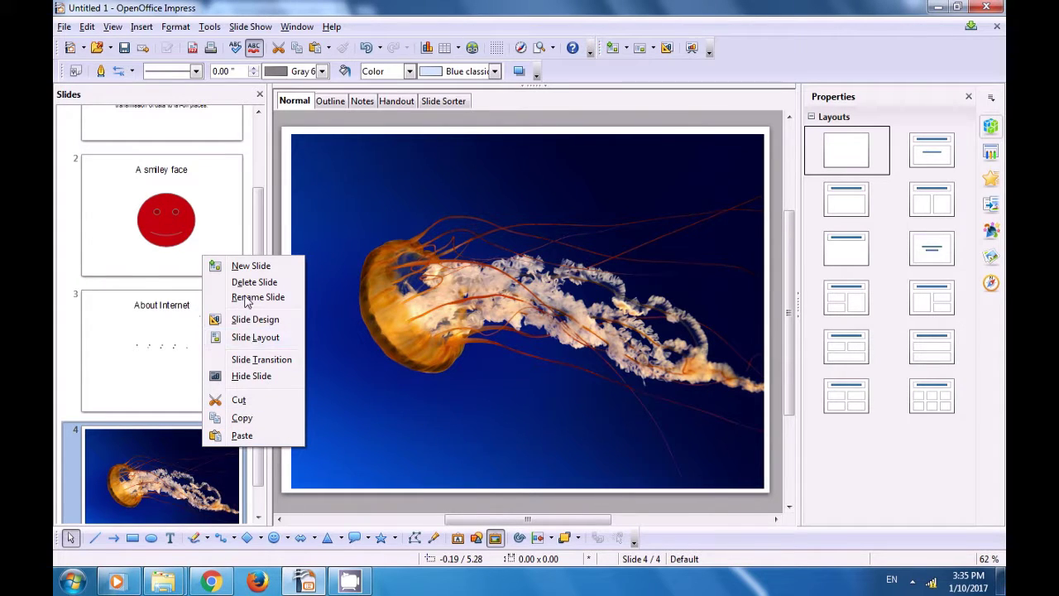
left_click(243, 266)
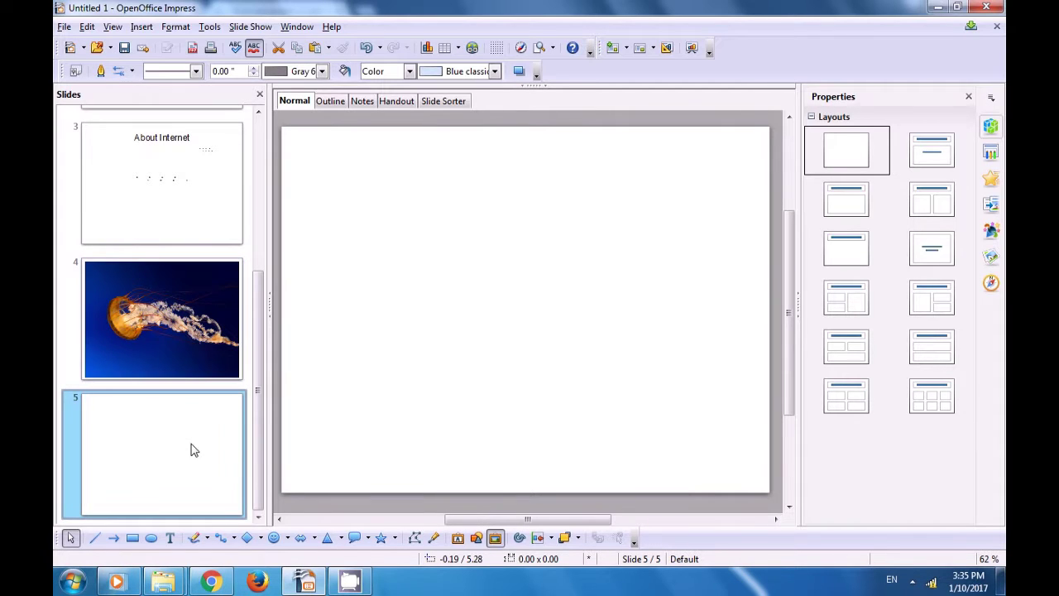
left_click(430, 379)
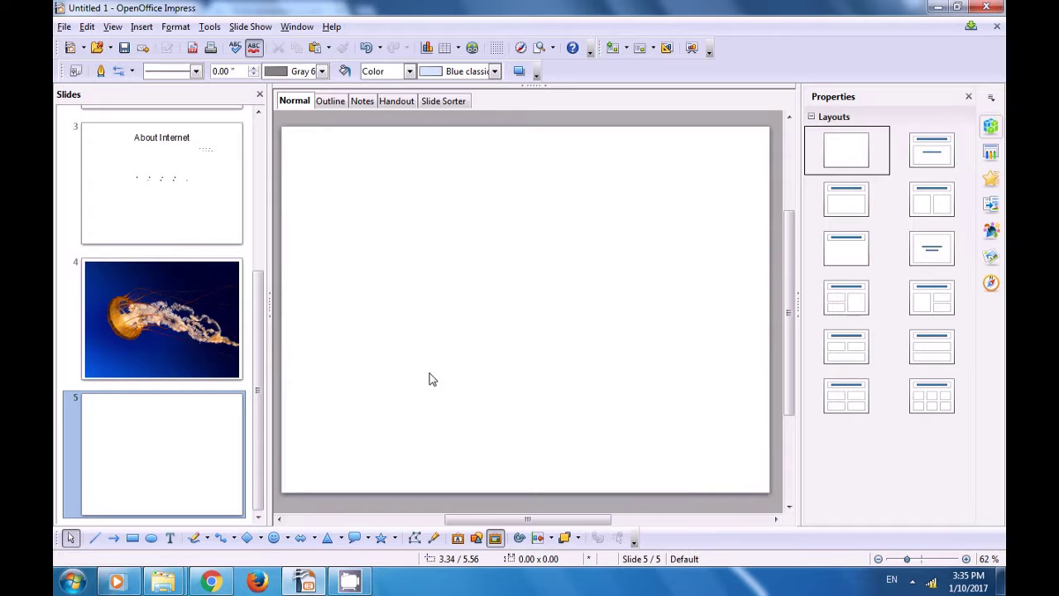
Draw an isosceles triangle about 2.50" wide and 2.70" high and move it to the middle of the new slide.
left_click(331, 539)
left_click_drag(456, 239, 347, 343)
left_click_drag(408, 318, 548, 322)
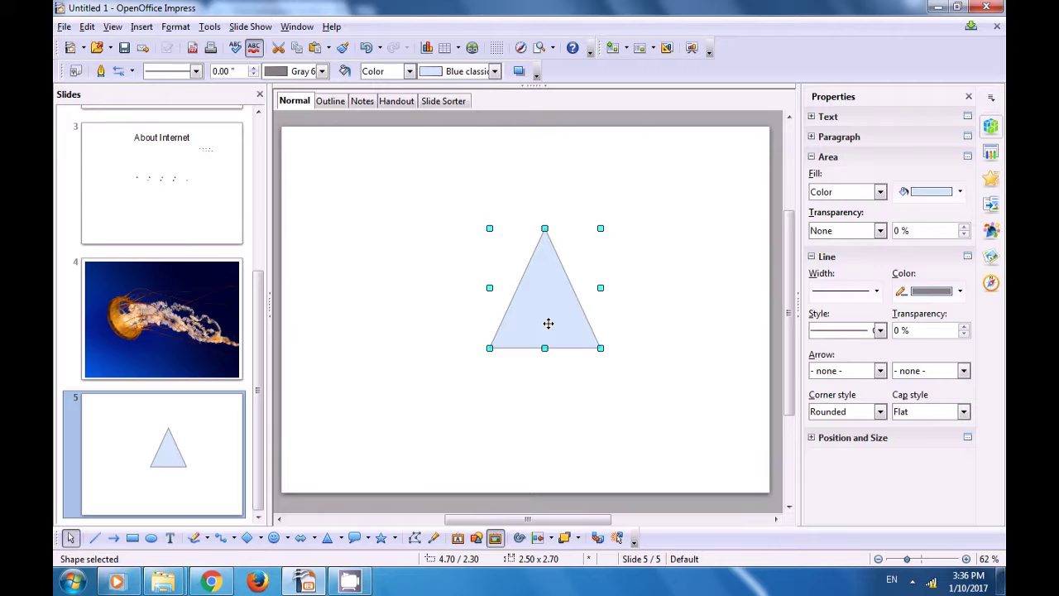
Duplicate the triangle, placing the copy to the left of the original at about the same height.
left_click_drag(548, 323, 397, 321)
left_click(530, 324)
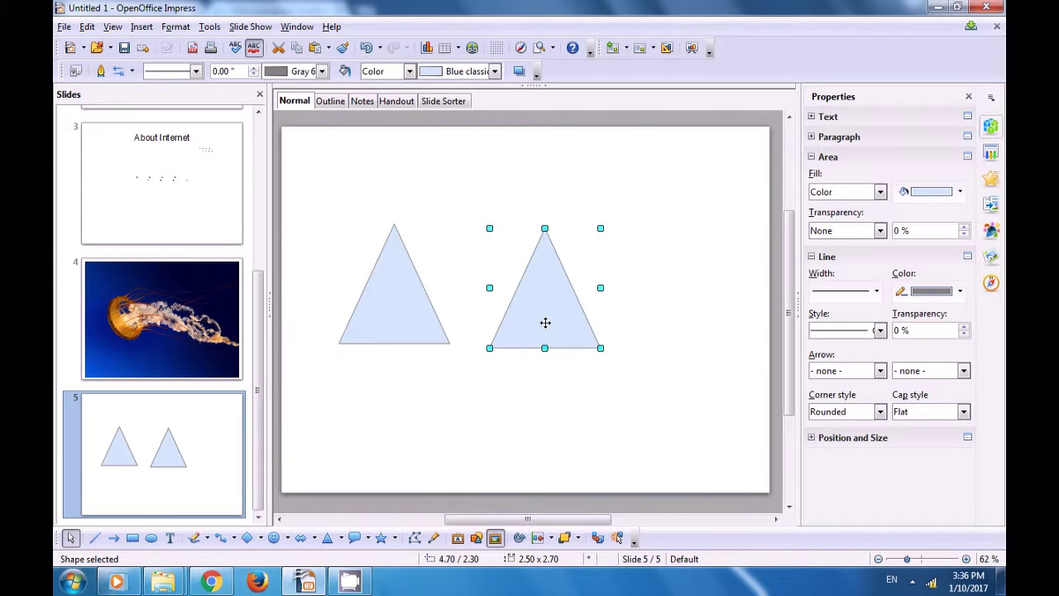
left_click(405, 323)
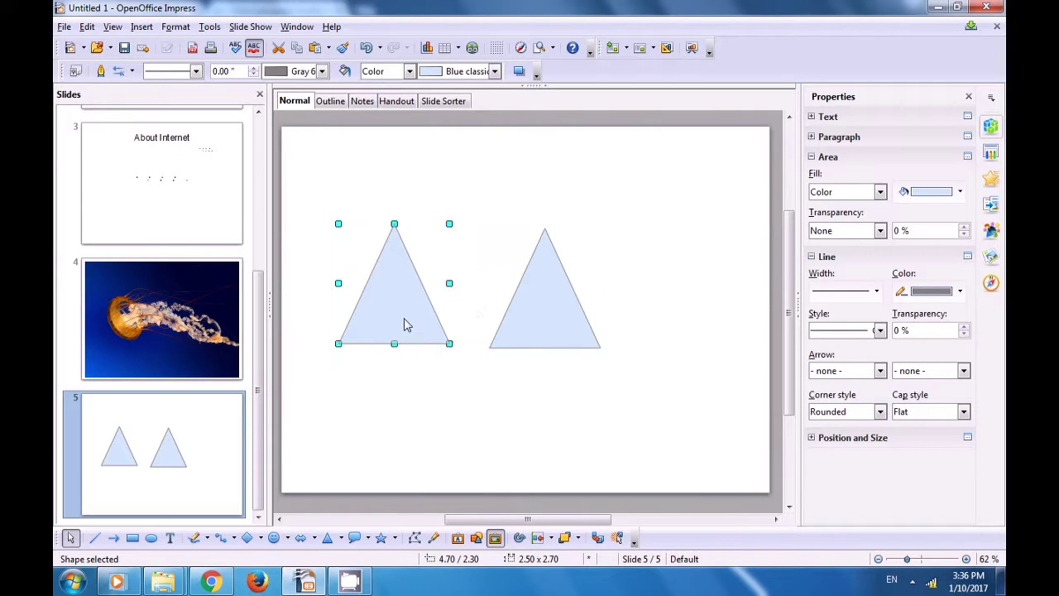
Set the right-hand triangle's horizontal position to 5.80" in its position and size settings.
left_click(534, 332)
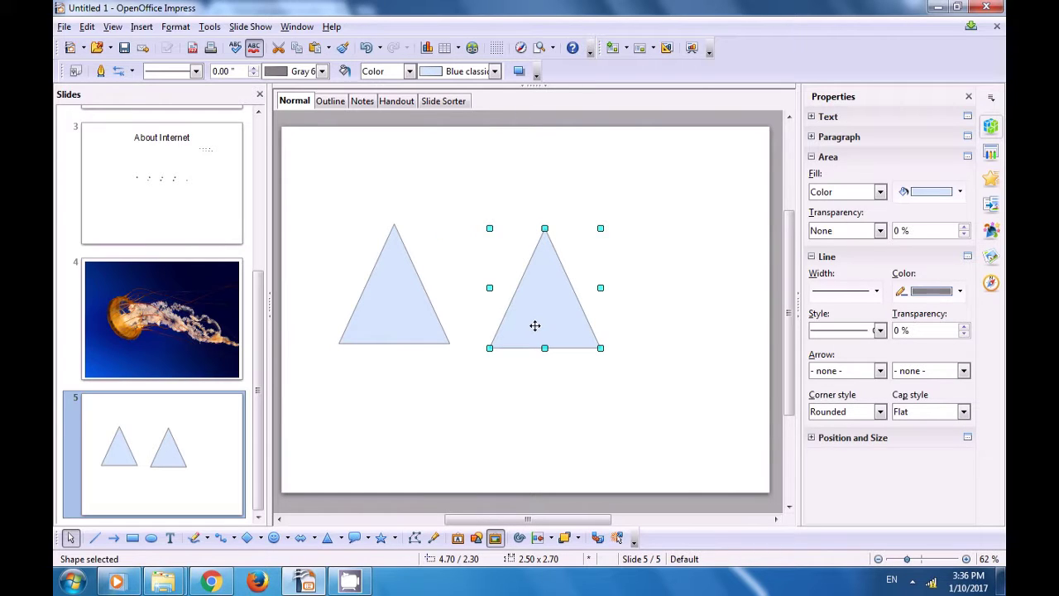
left_click(175, 27)
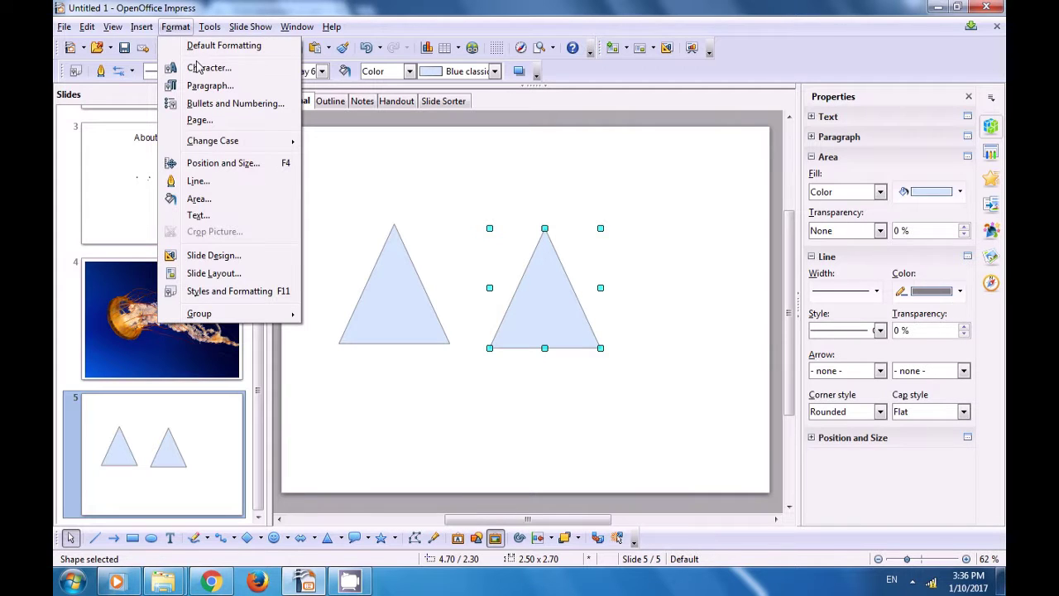
left_click(223, 164)
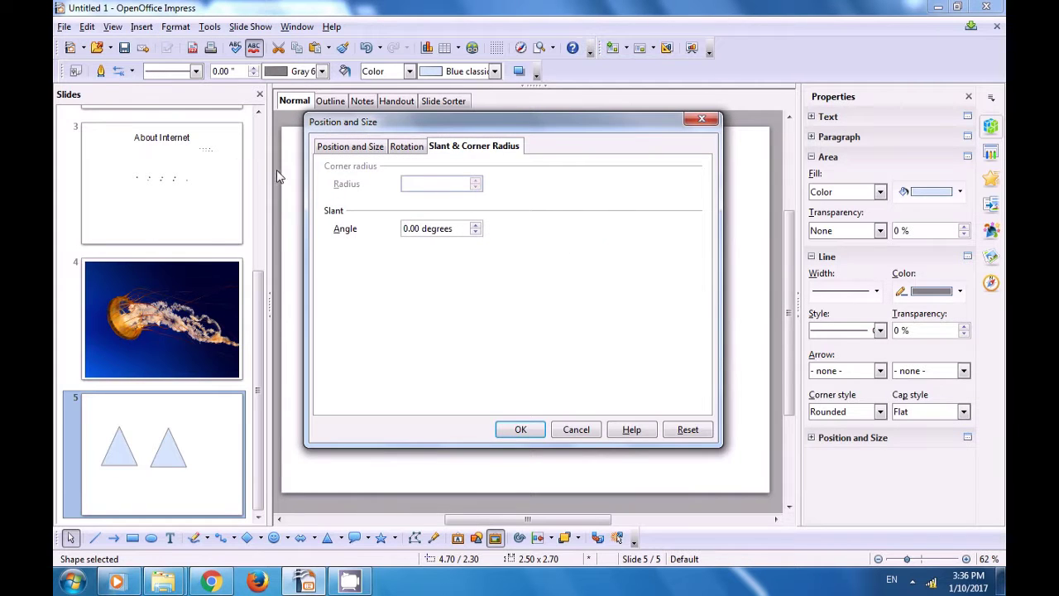
left_click(336, 149)
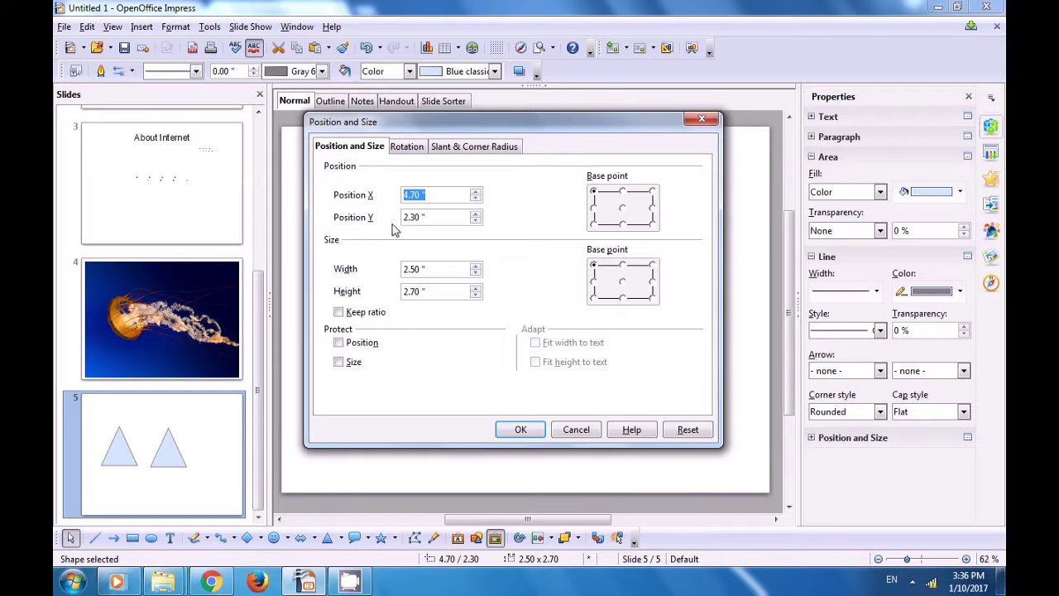
left_click(476, 192)
left_click(476, 192)
left_click(476, 192)
left_click(475, 192)
Set the right-hand triangle's vertical position to 2.82" and apply the new position.
left_click(476, 215)
left_click(475, 215)
left_click(476, 214)
left_click(476, 215)
left_click(476, 214)
left_click(476, 214)
left_click(476, 214)
left_click(476, 214)
left_click(476, 214)
left_click(476, 214)
left_click(476, 214)
left_click(476, 215)
left_click(476, 214)
left_click(476, 214)
left_click(520, 430)
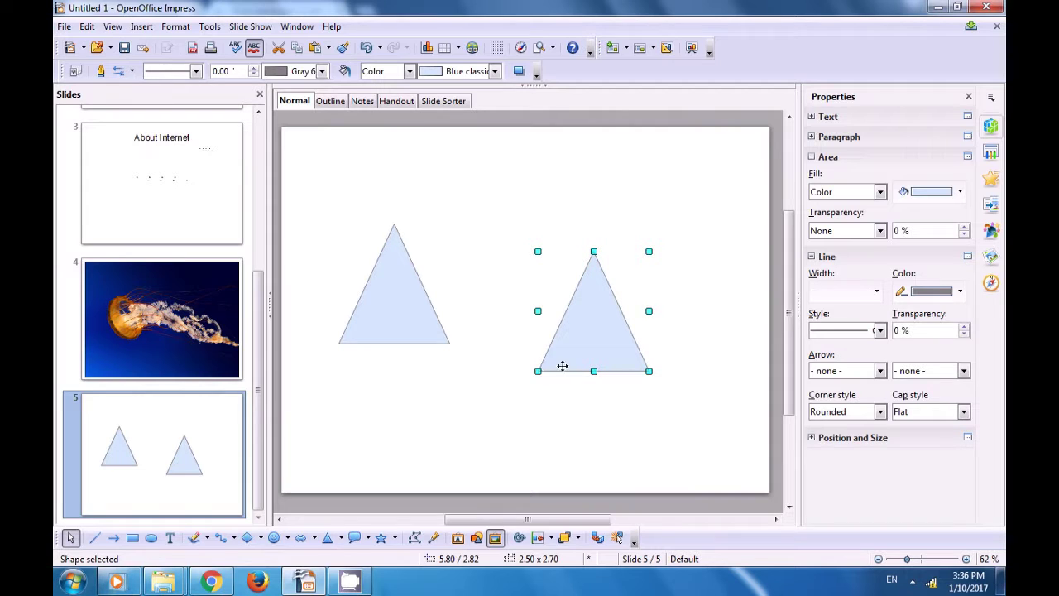
Position the right-hand triangle at X 8.50" and Y 3.12", using its top-right corner as the position base point.
left_click(175, 26)
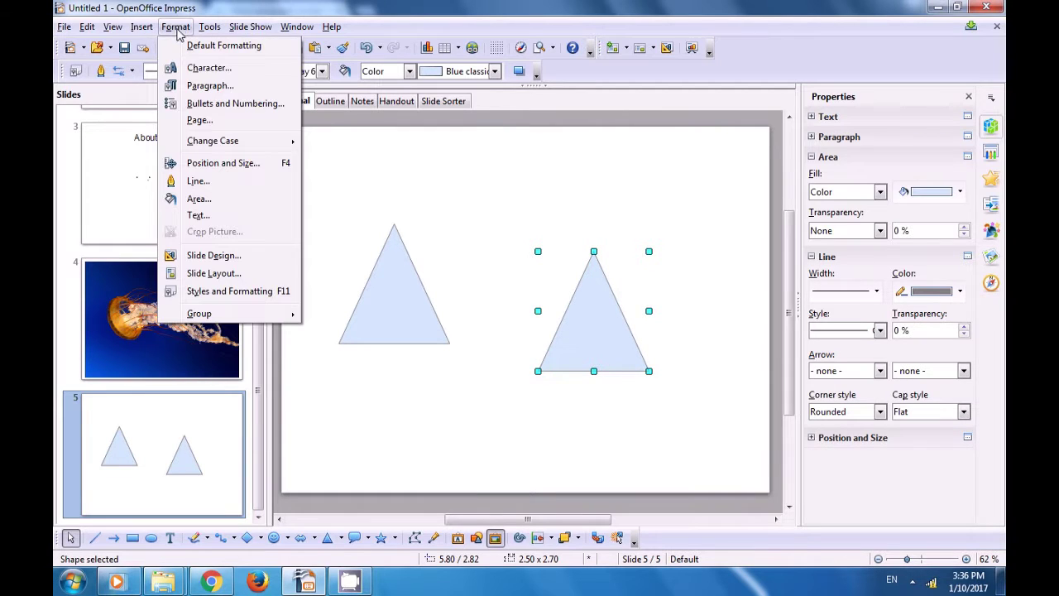
left_click(207, 167)
left_click(652, 223)
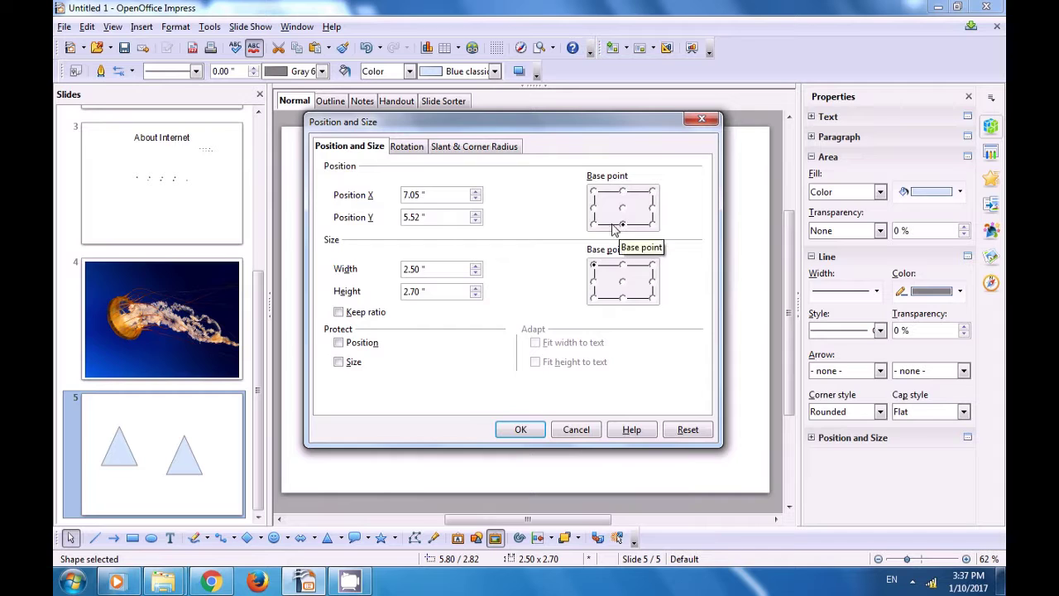
left_click(593, 225)
left_click(653, 192)
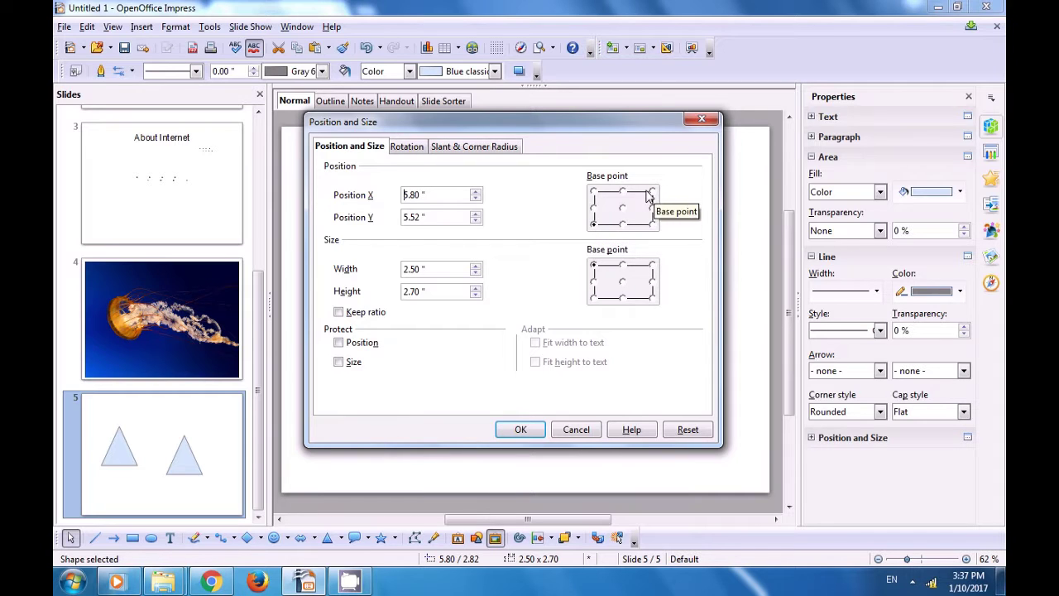
left_click(476, 192)
left_click(476, 192)
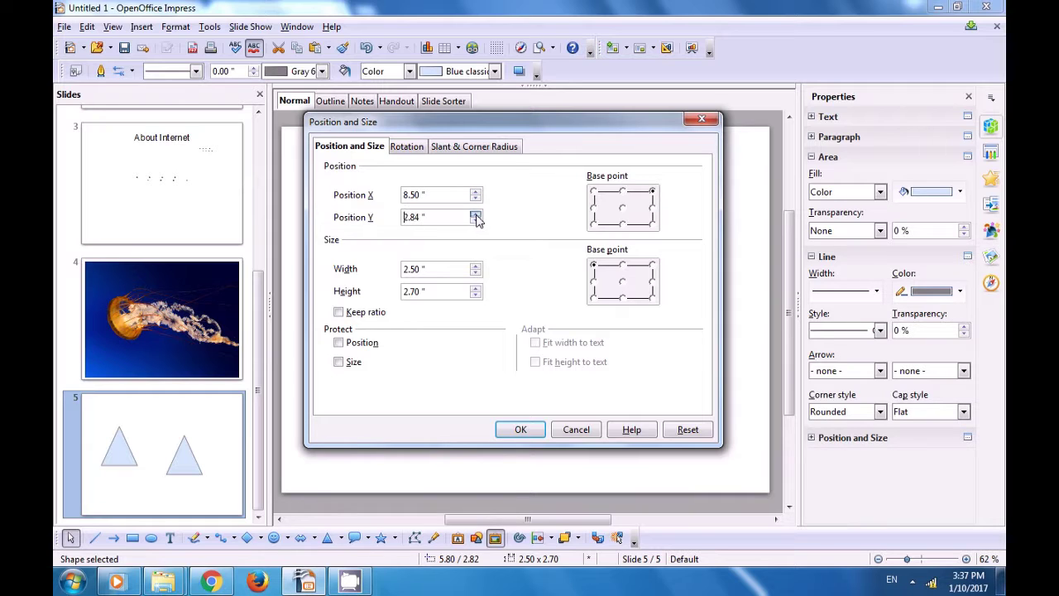
left_click(476, 215)
left_click(476, 215)
left_click(476, 214)
left_click(476, 214)
Resize the right-hand triangle to 3.46" wide and 2.92" high, using its bottom-right corner as the size base point.
left_click(475, 267)
double_click(475, 288)
triple_click(476, 289)
left_click(653, 298)
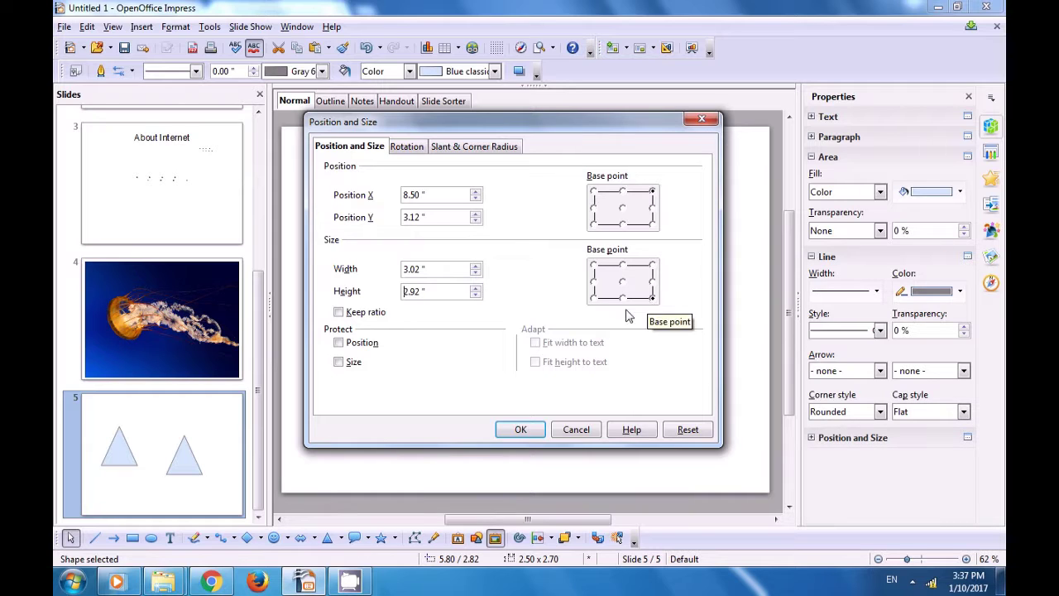
triple_click(475, 268)
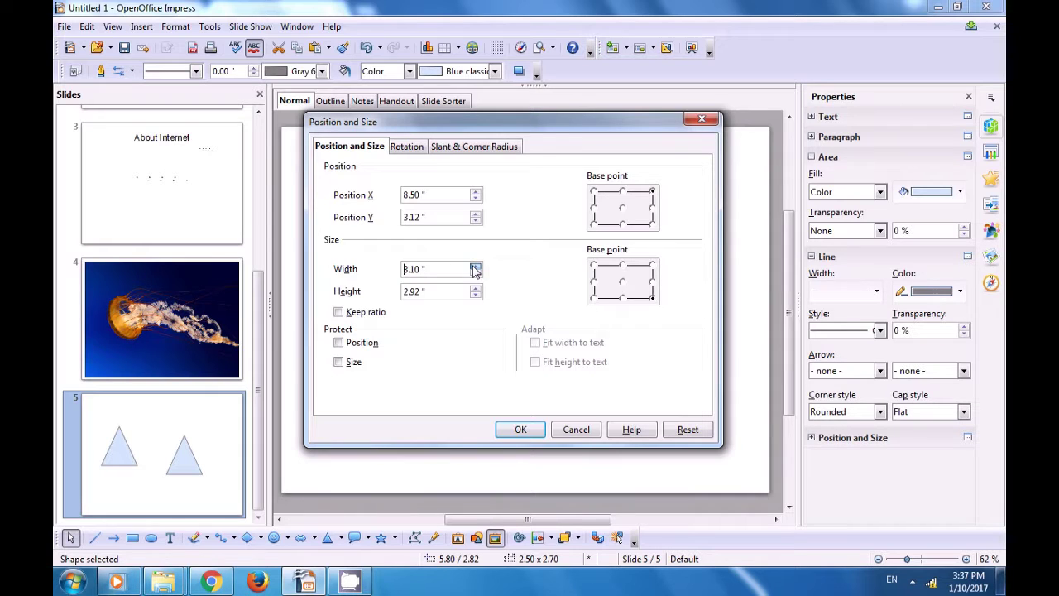
left_click(475, 269)
left_click(520, 430)
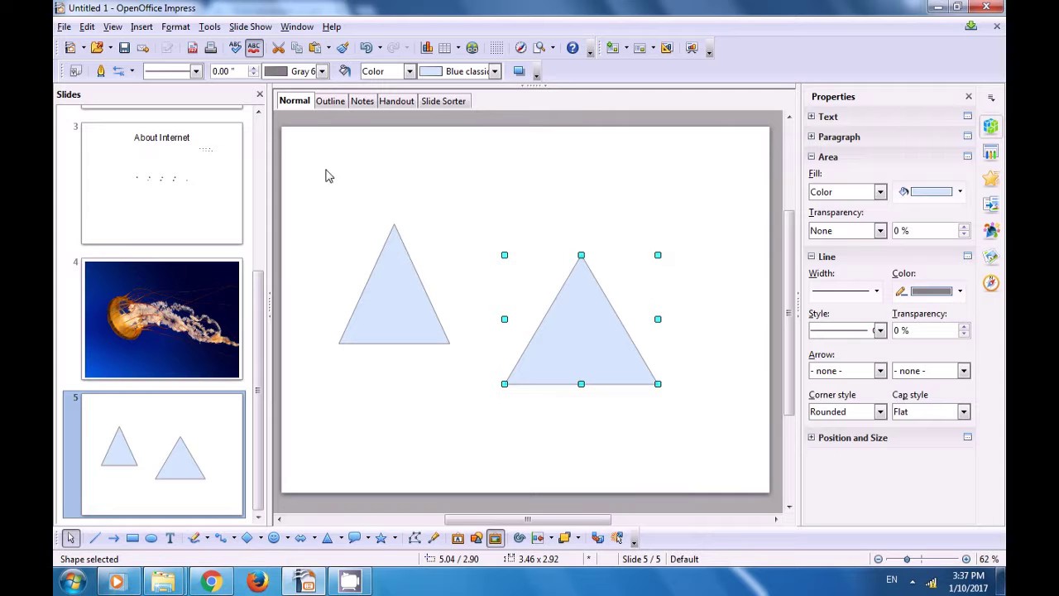
Turn on position and size protection for the larger triangle.
left_click(173, 28)
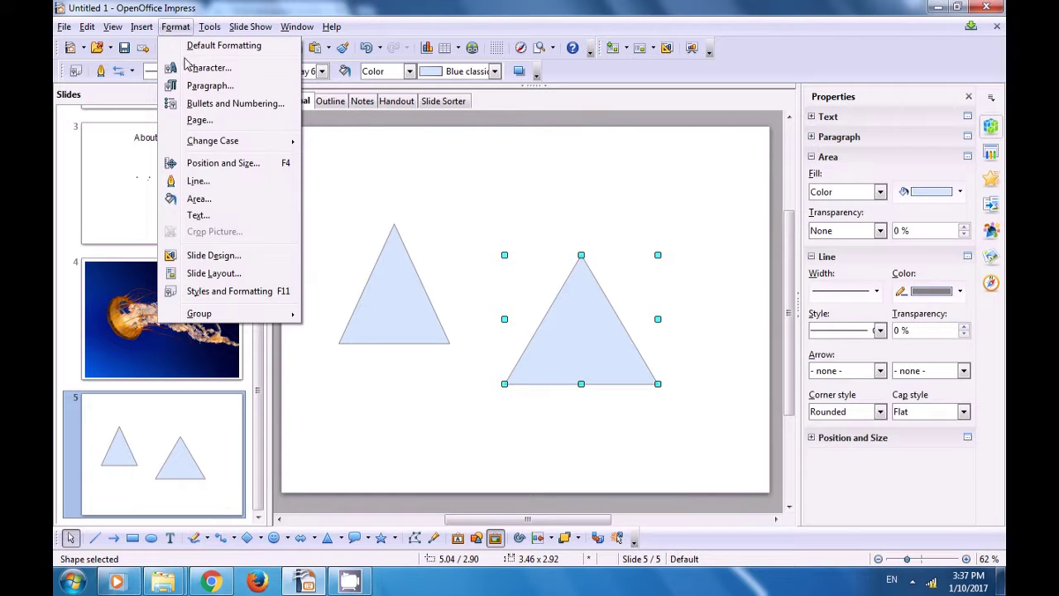
left_click(197, 168)
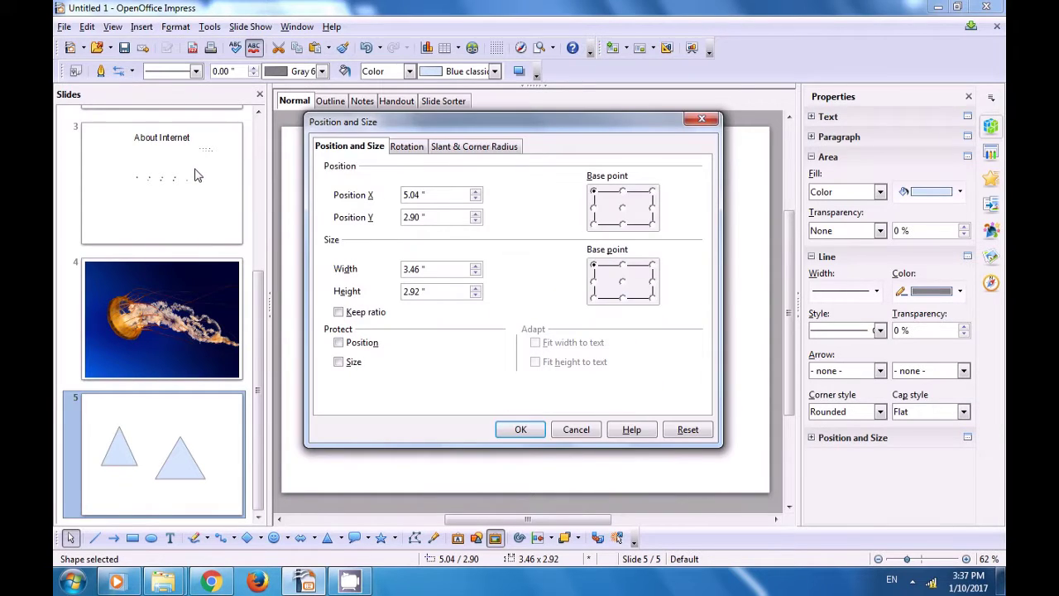
left_click(338, 343)
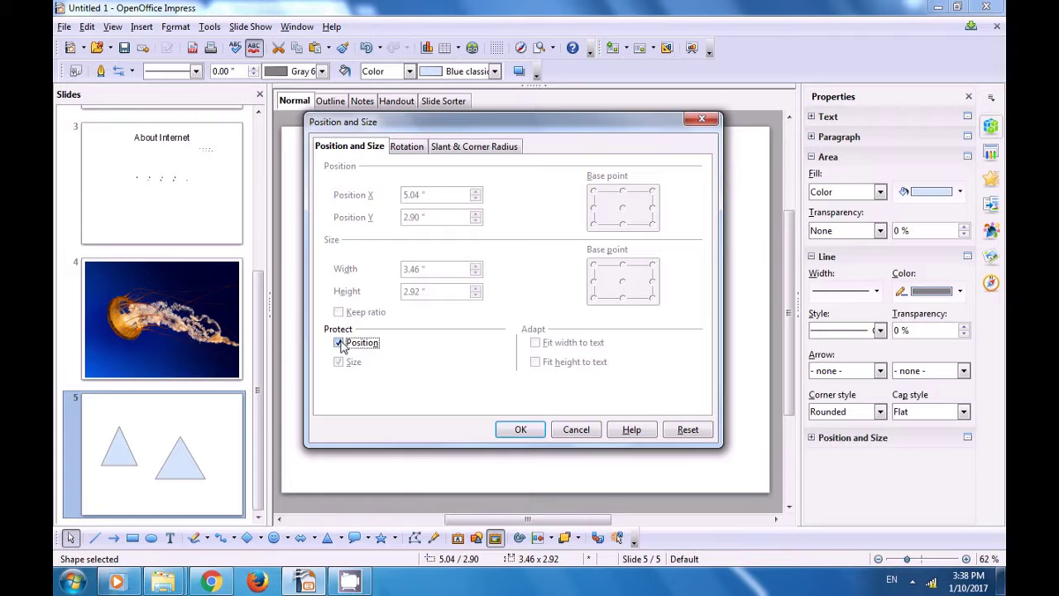
left_click(339, 343)
left_click(338, 362)
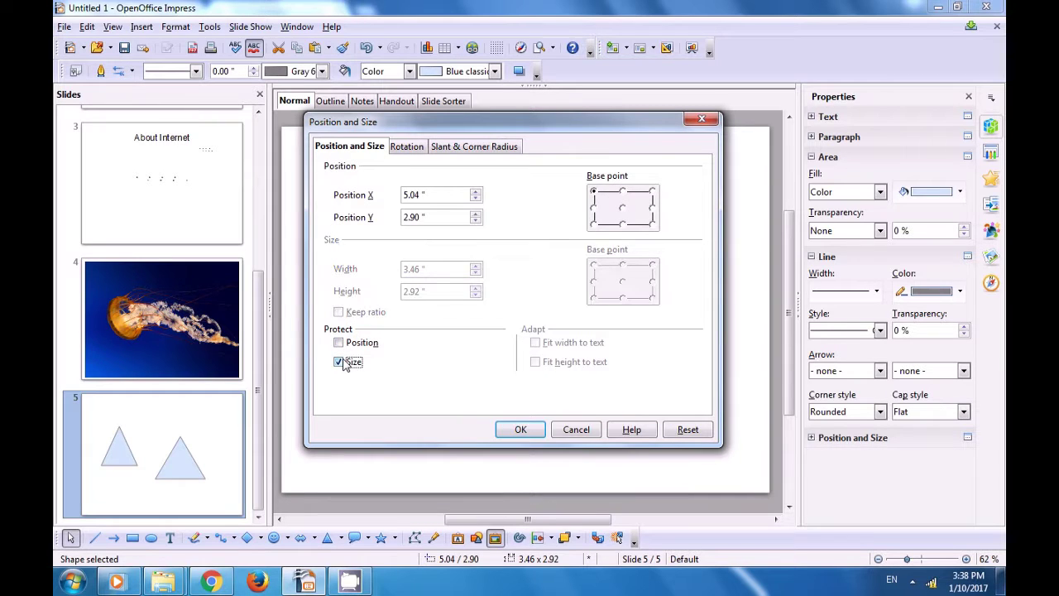
left_click(339, 343)
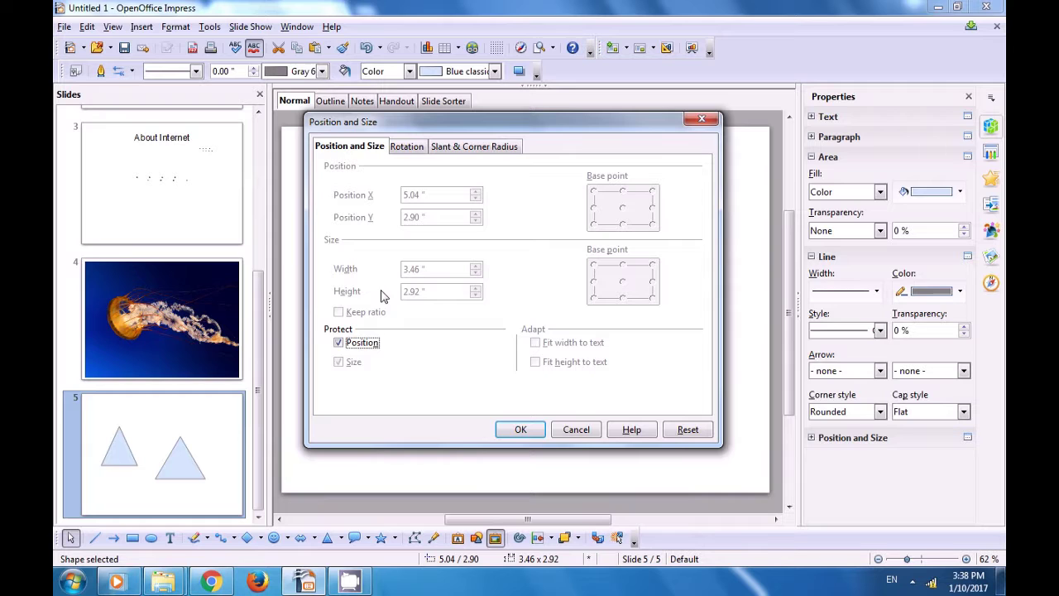
Set the larger triangle's rotation pivot to its bottom-right corner at X 8.50", Y 5.82" and apply the settings.
left_click(413, 154)
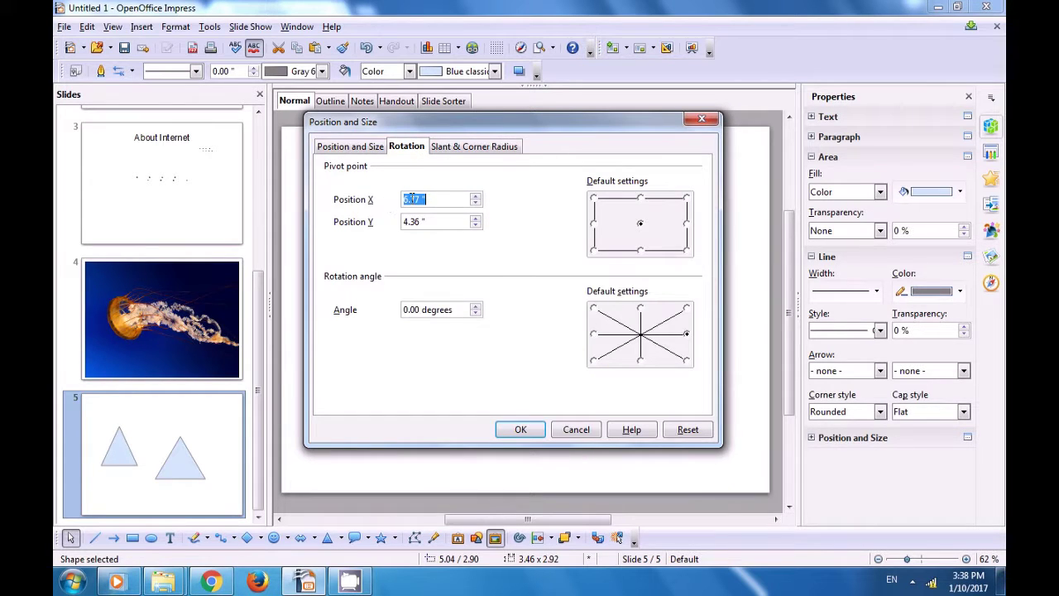
left_click(476, 197)
left_click(476, 199)
left_click(476, 219)
left_click(476, 220)
left_click(685, 250)
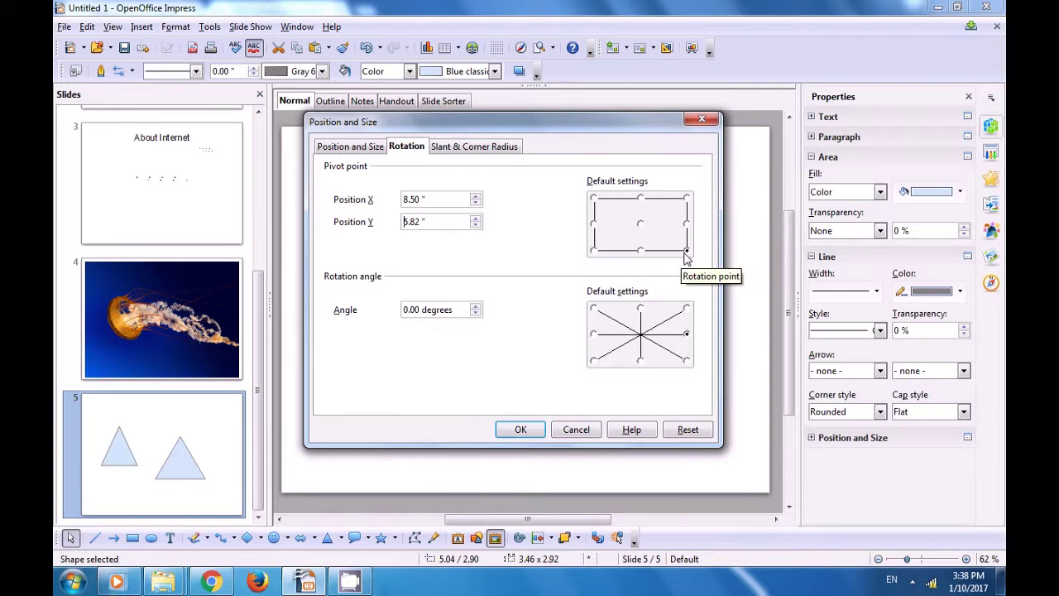
left_click(528, 424)
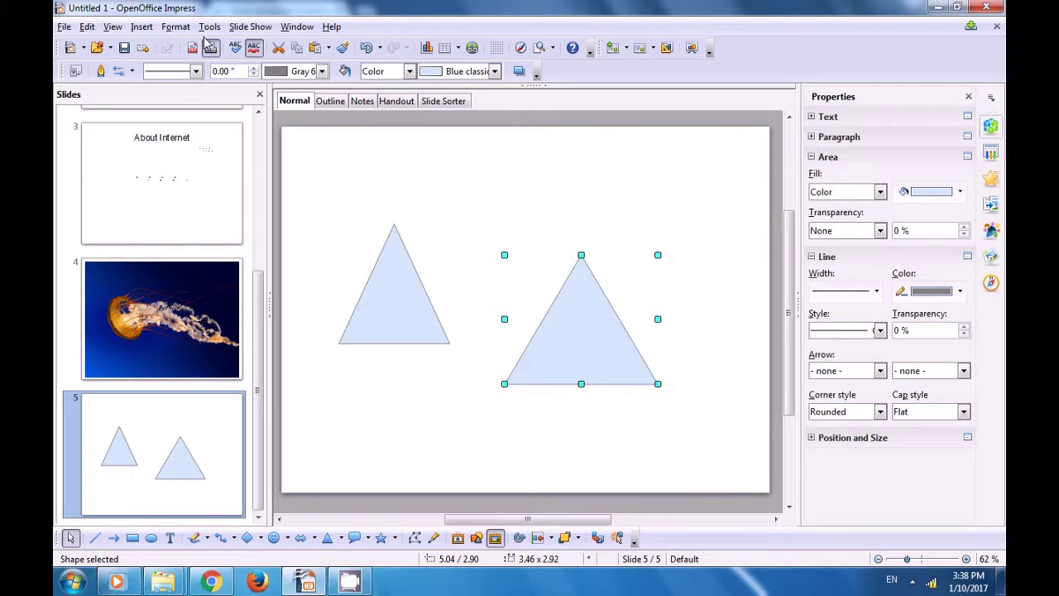
Try to turn off the larger triangle's position protection to unlock its rotation settings, and close the dialog without applying.
left_click(176, 27)
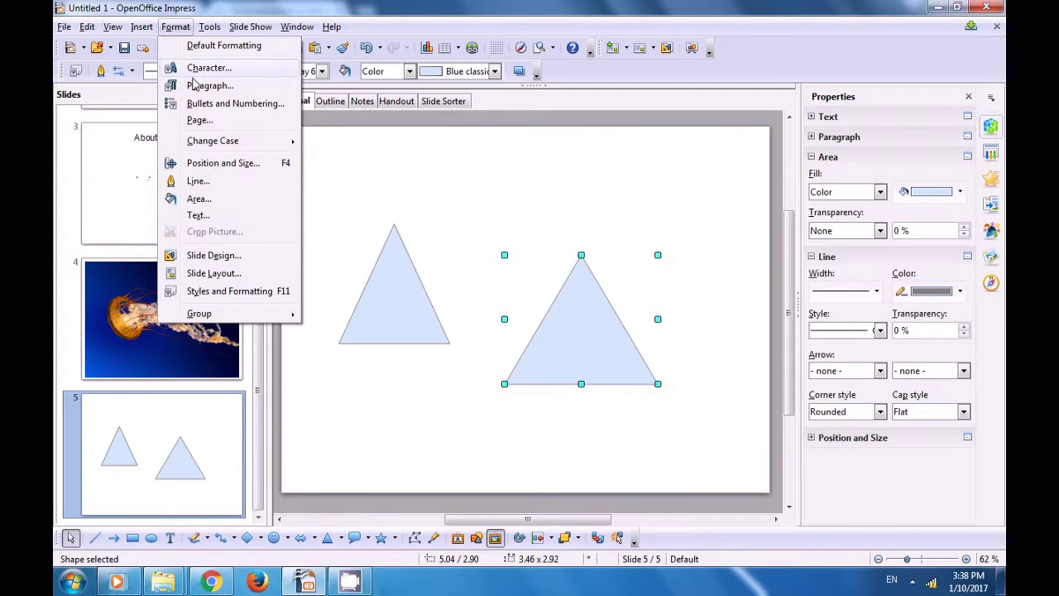
left_click(207, 163)
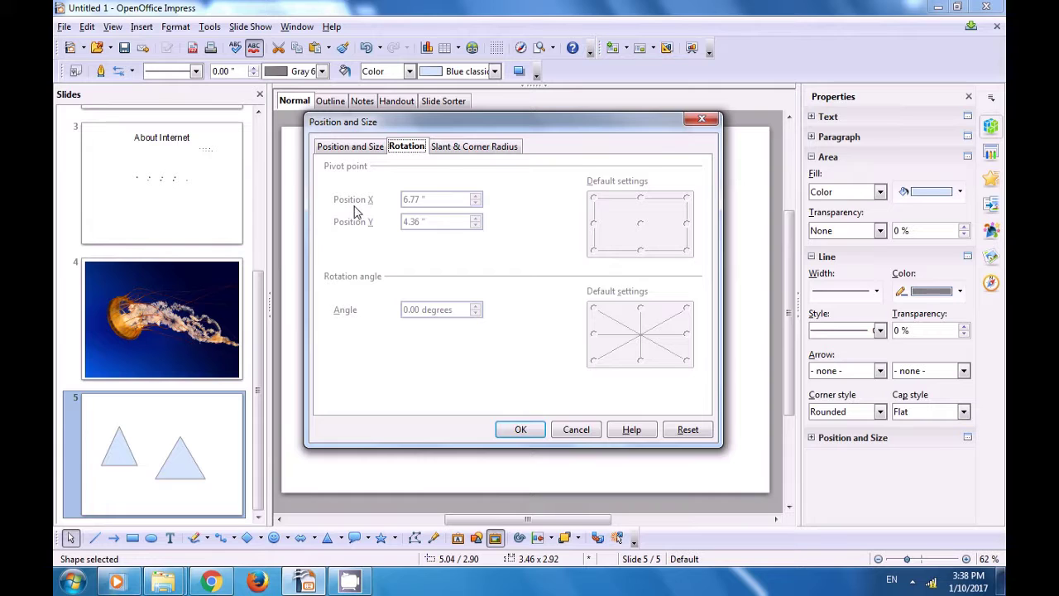
left_click_drag(484, 129, 500, 216)
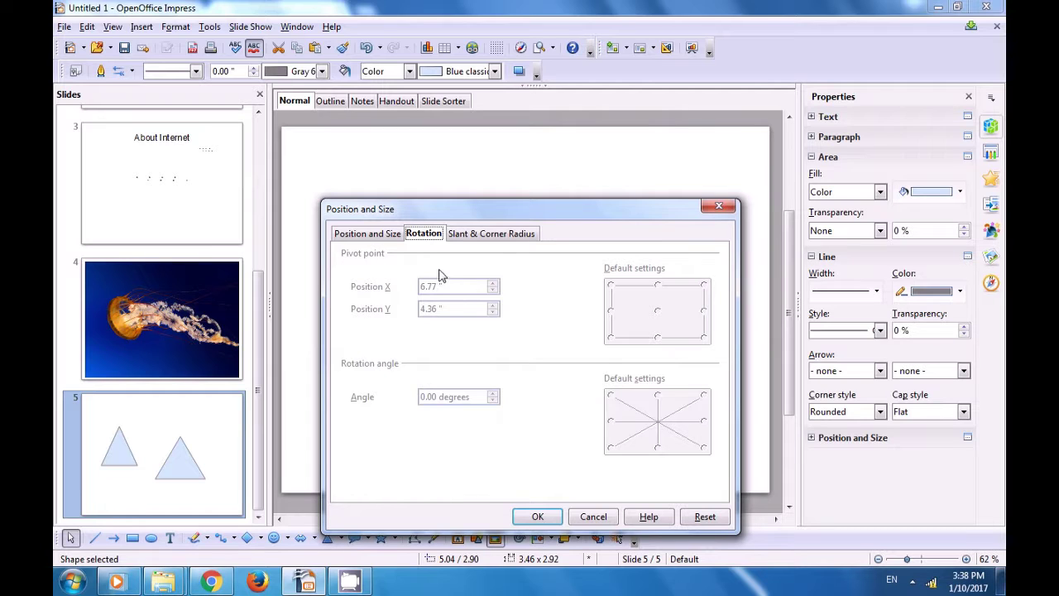
left_click(351, 236)
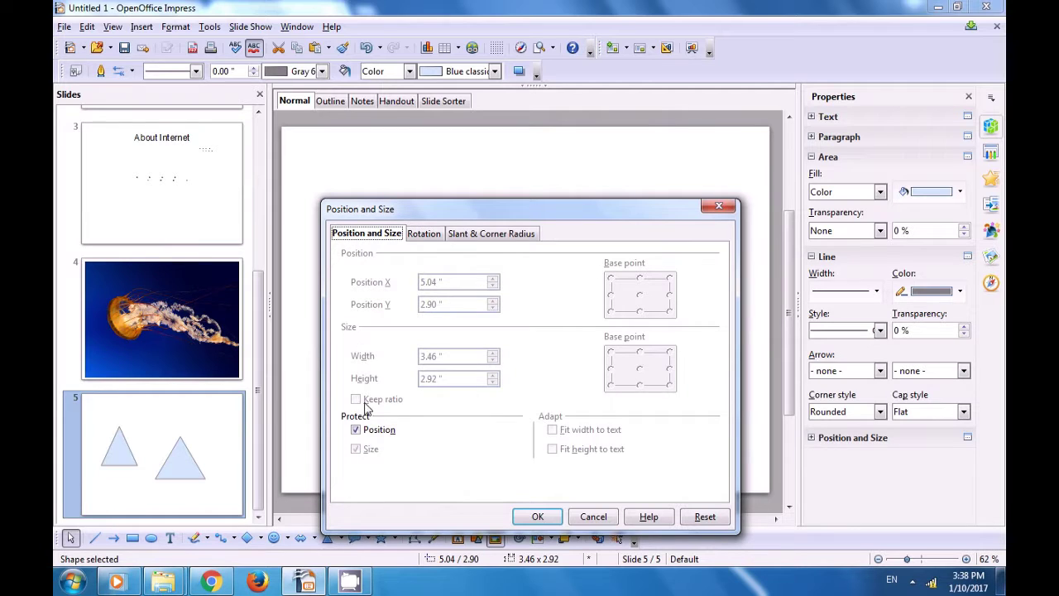
left_click(356, 430)
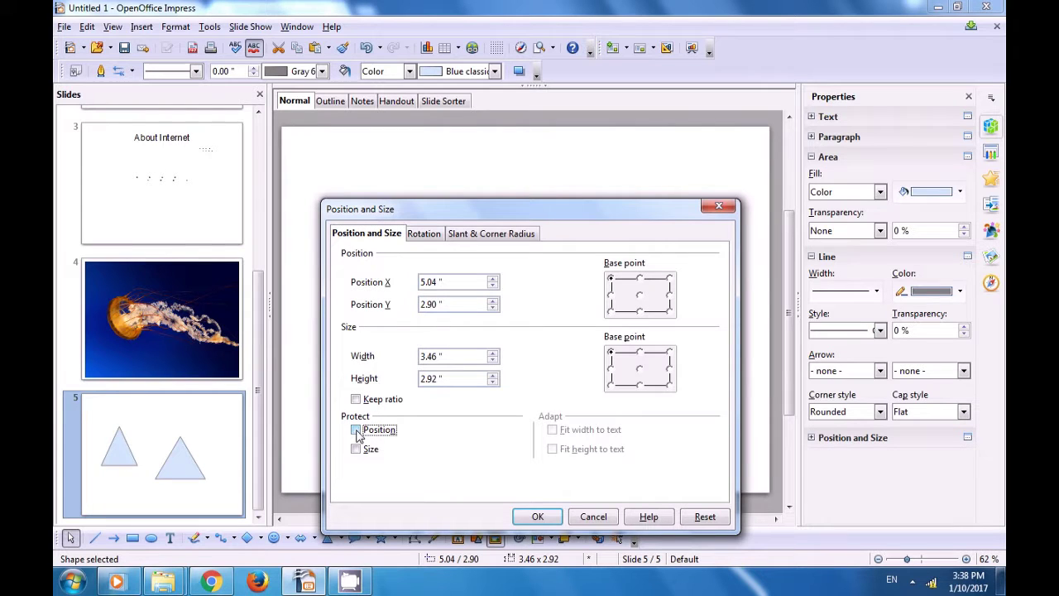
left_click(421, 238)
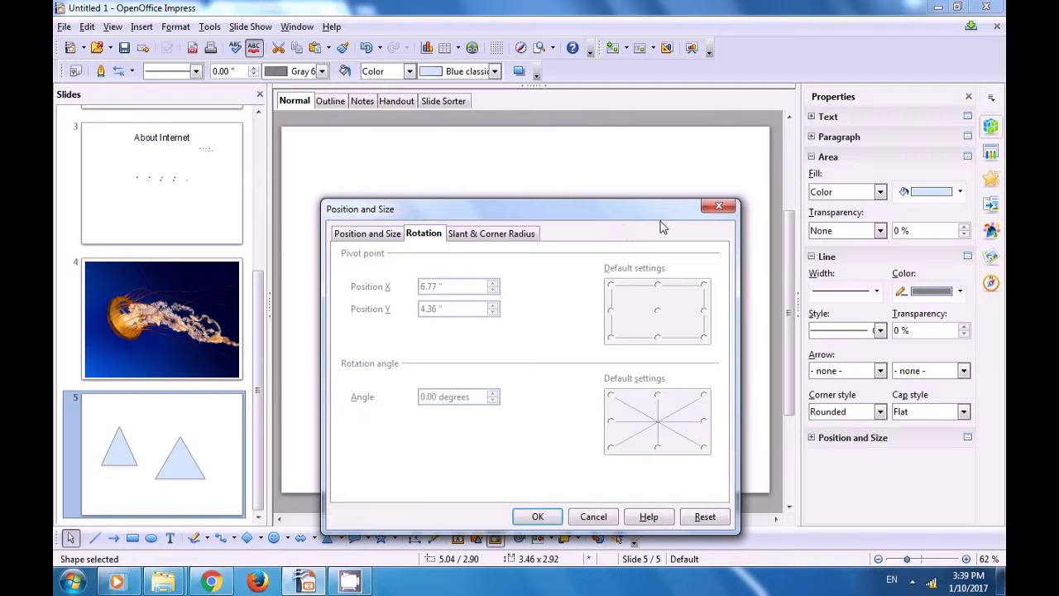
left_click(707, 217)
left_click(570, 196)
left_click(576, 321)
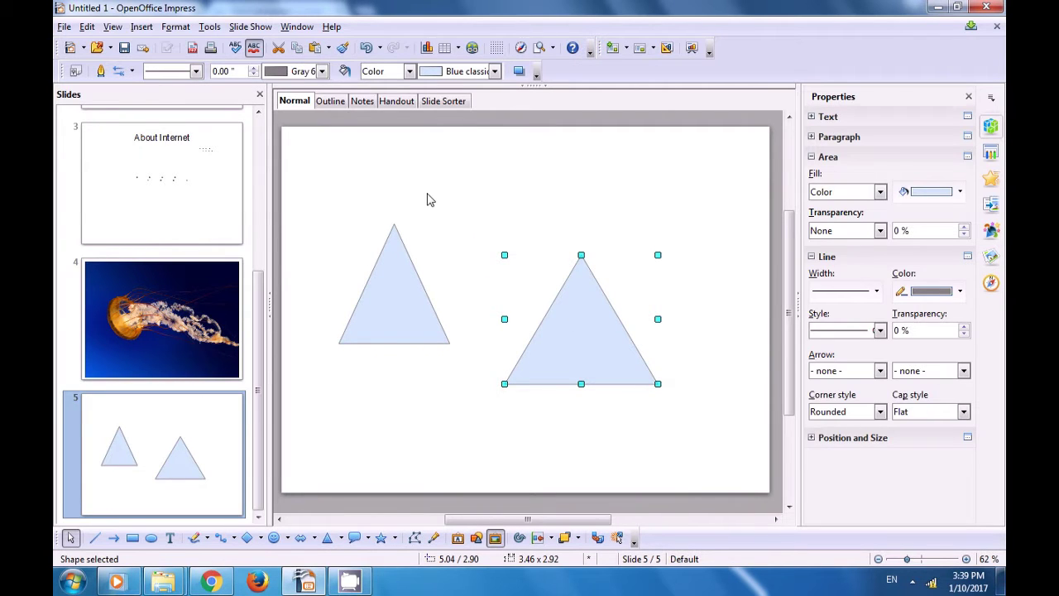
Check the larger triangle's rotation settings, close them without changes and deselect the triangle.
left_click(175, 28)
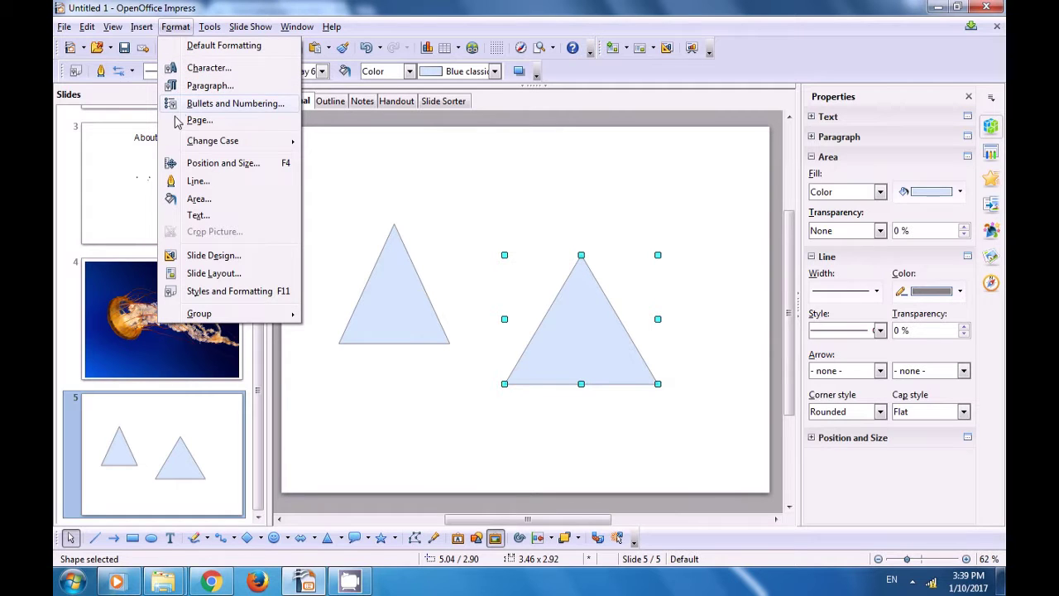
left_click(191, 164)
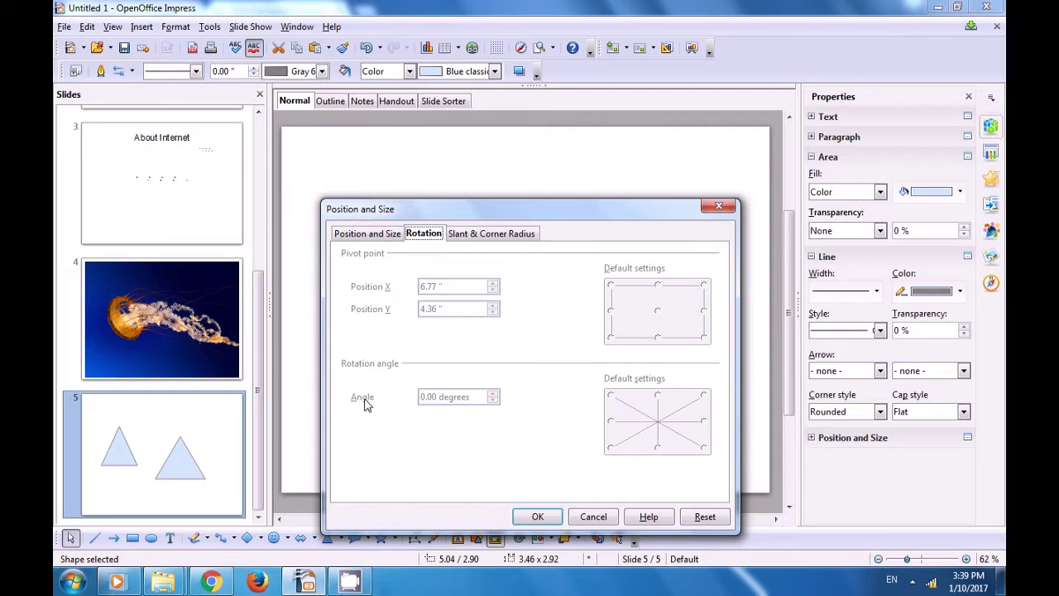
left_click(719, 205)
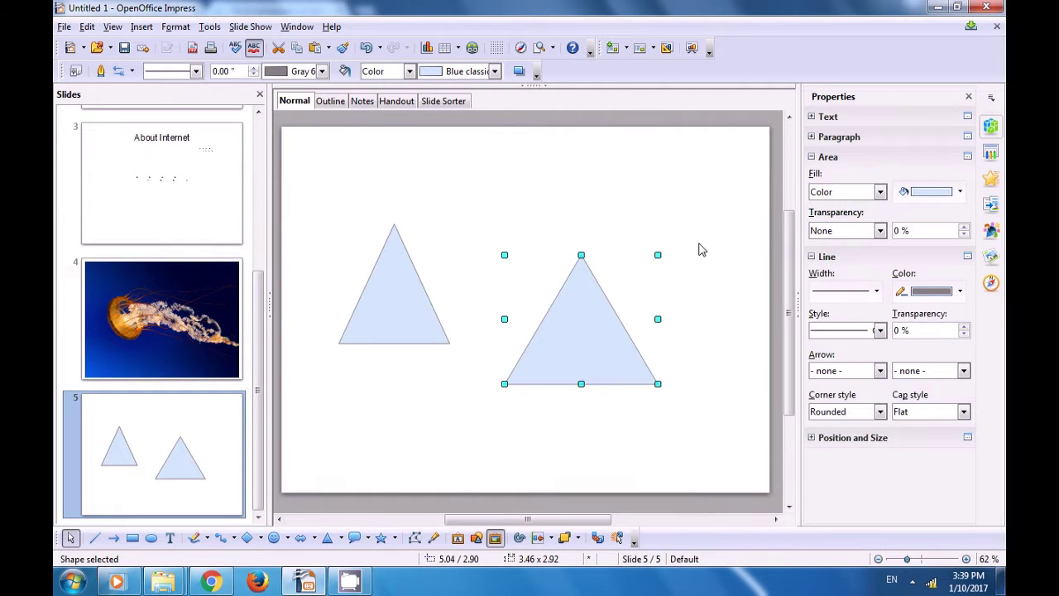
left_click(477, 209)
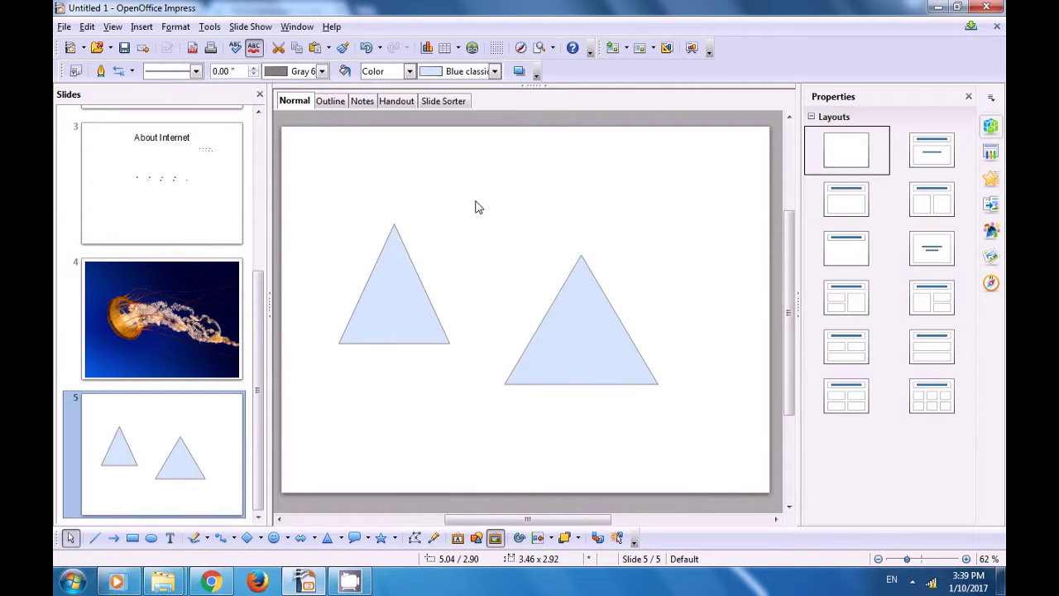
Rotate the smaller triangle by 80 degrees about its center pivot point.
left_click(405, 281)
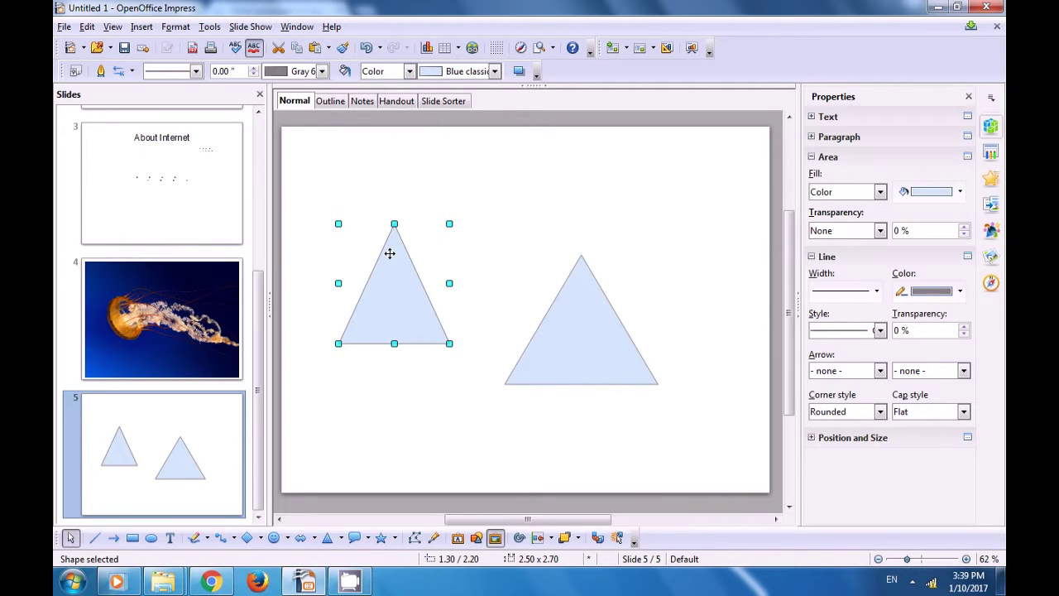
left_click(175, 26)
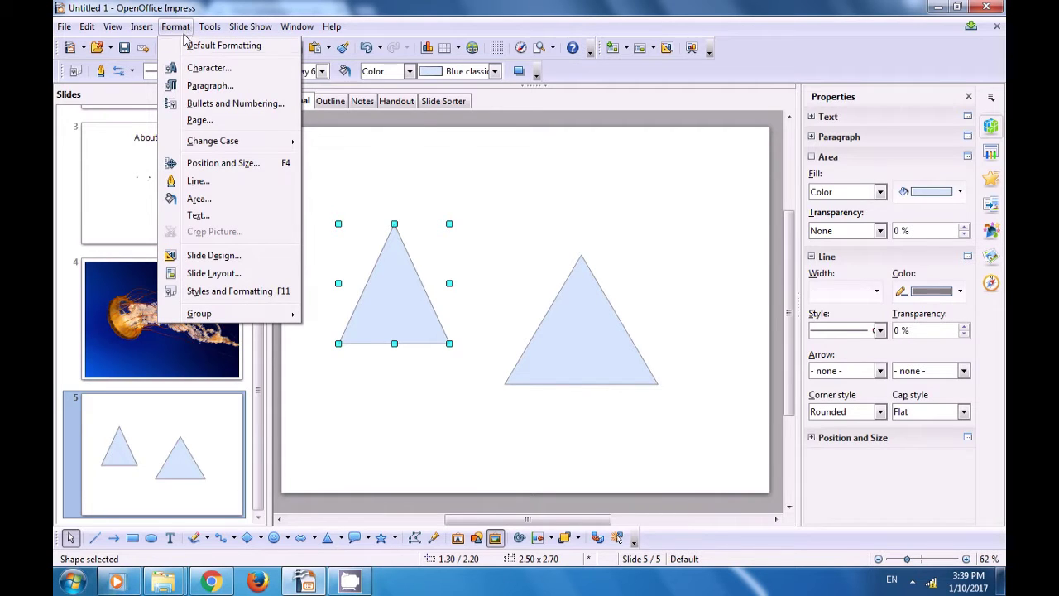
left_click(187, 163)
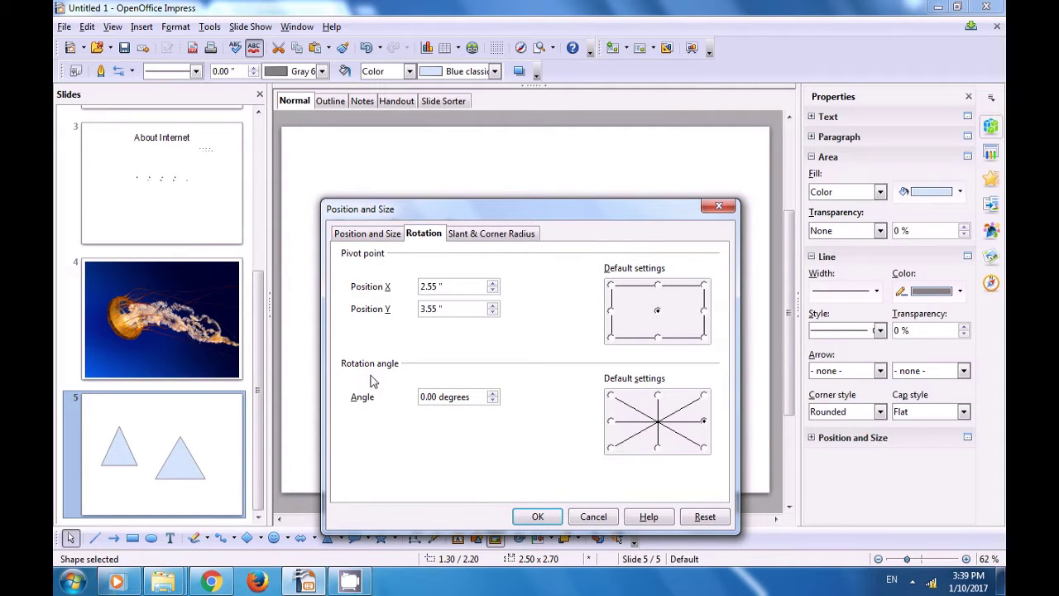
left_click(492, 393)
left_click(492, 394)
left_click(492, 394)
left_click(493, 394)
left_click(493, 394)
left_click(492, 394)
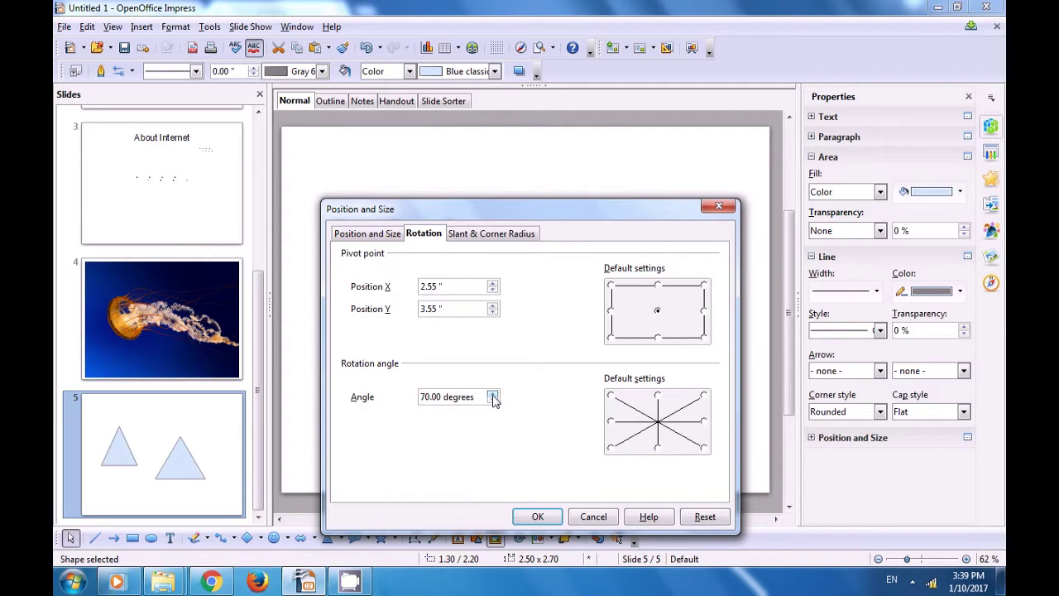
left_click(544, 516)
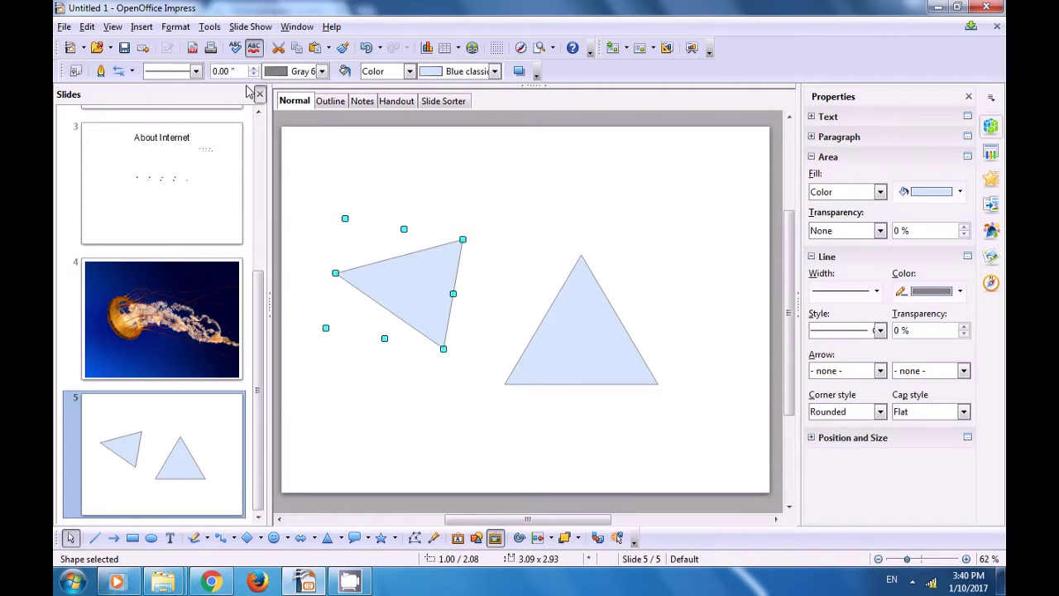
Increase the slant angle of the rotated triangle, apply it and deselect the shape.
left_click(179, 27)
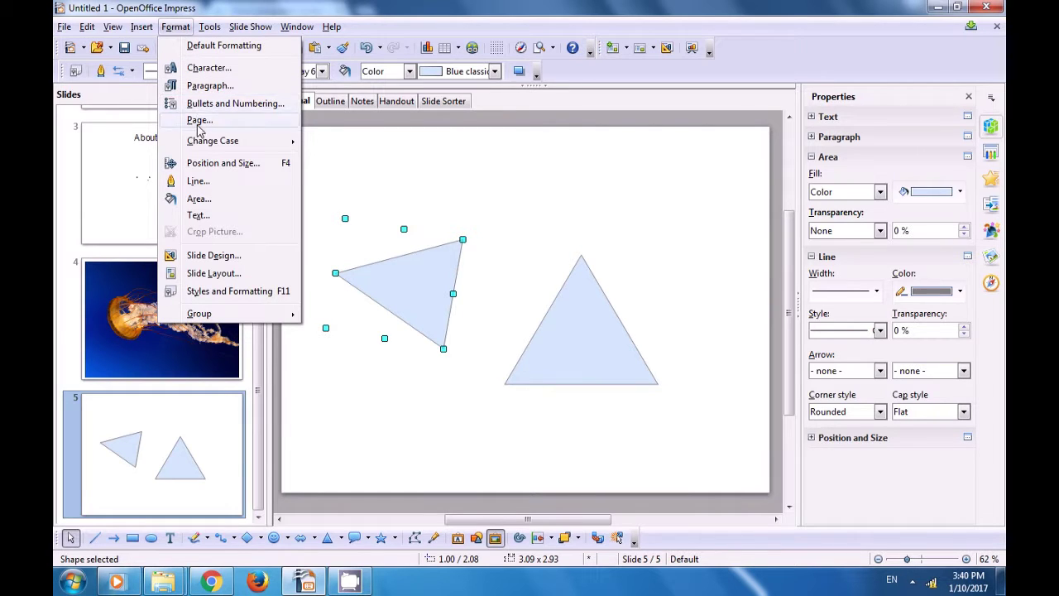
left_click(197, 165)
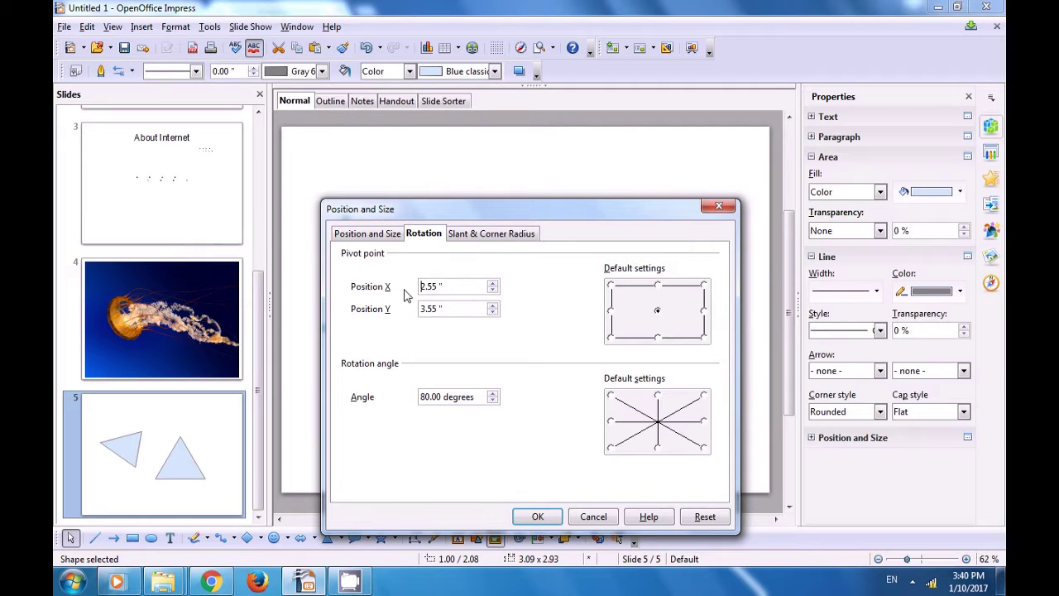
left_click(465, 239)
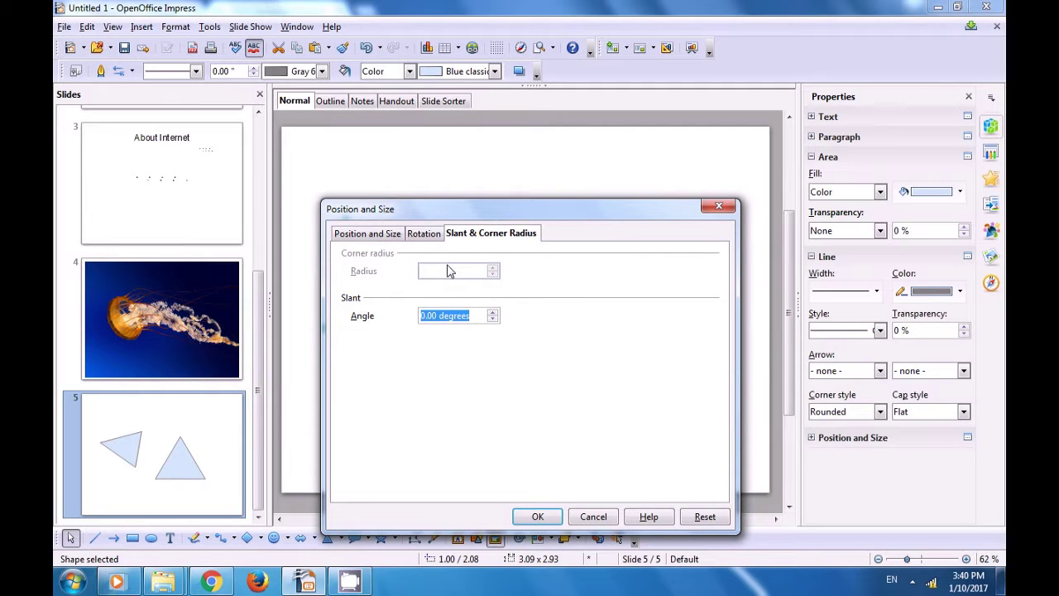
left_click(494, 315)
left_click(493, 315)
left_click(538, 516)
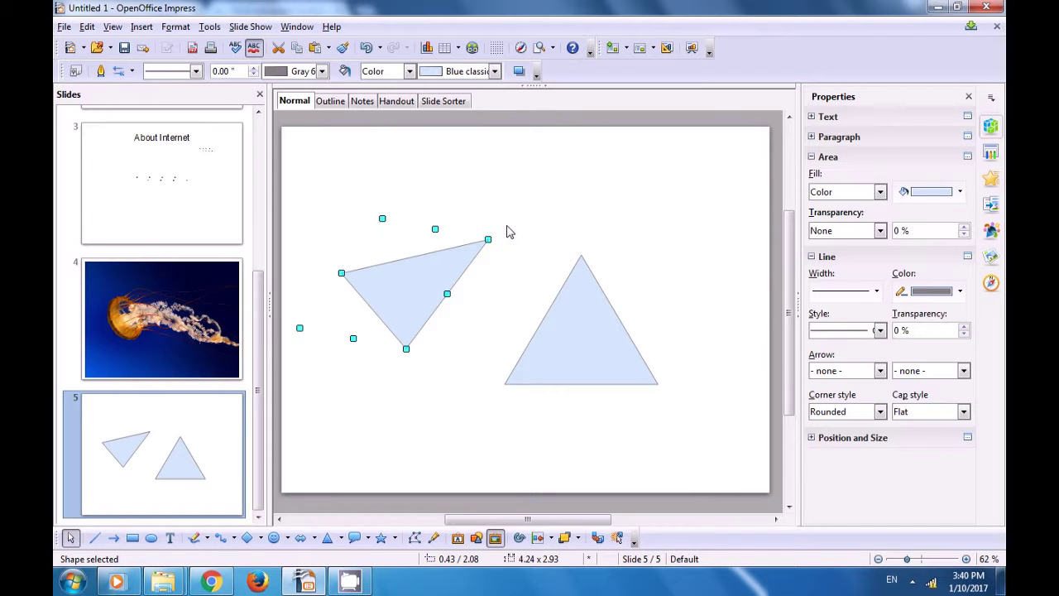
left_click(511, 201)
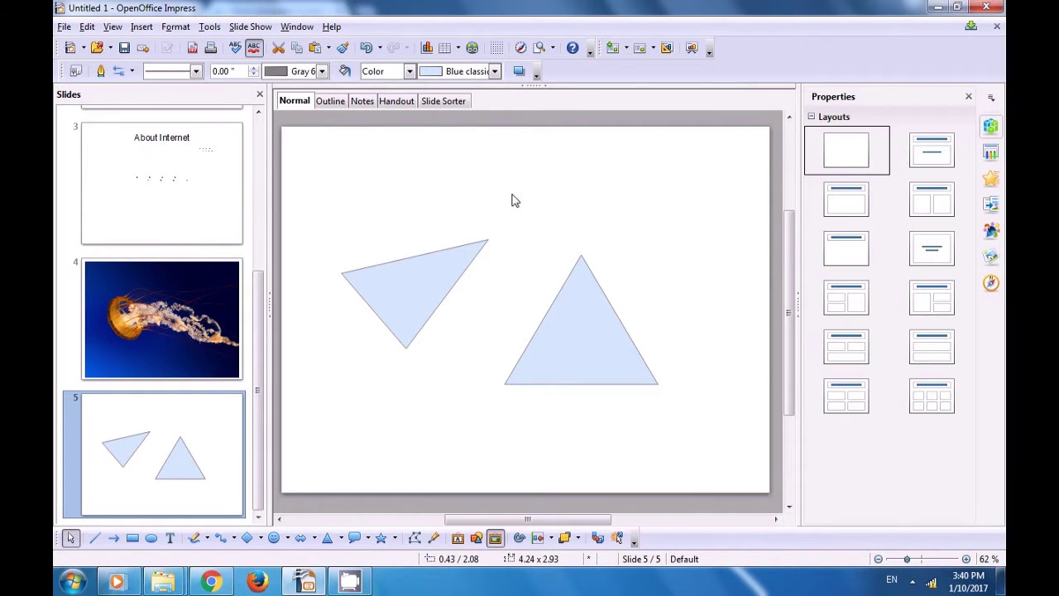
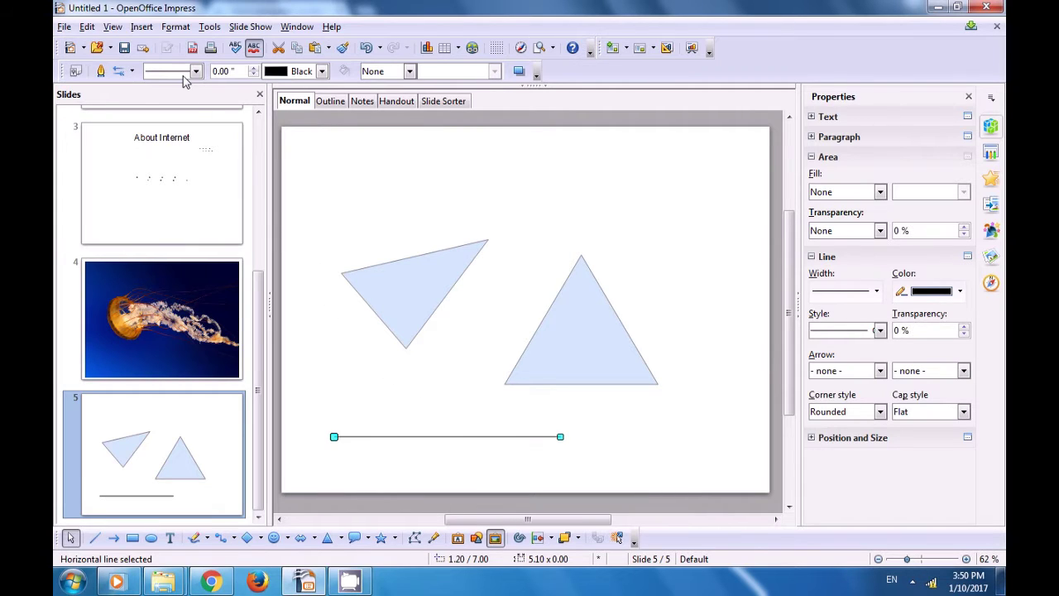
Set the style of the horizontal line below the triangles to Line with Fine Dots.
left_click(176, 27)
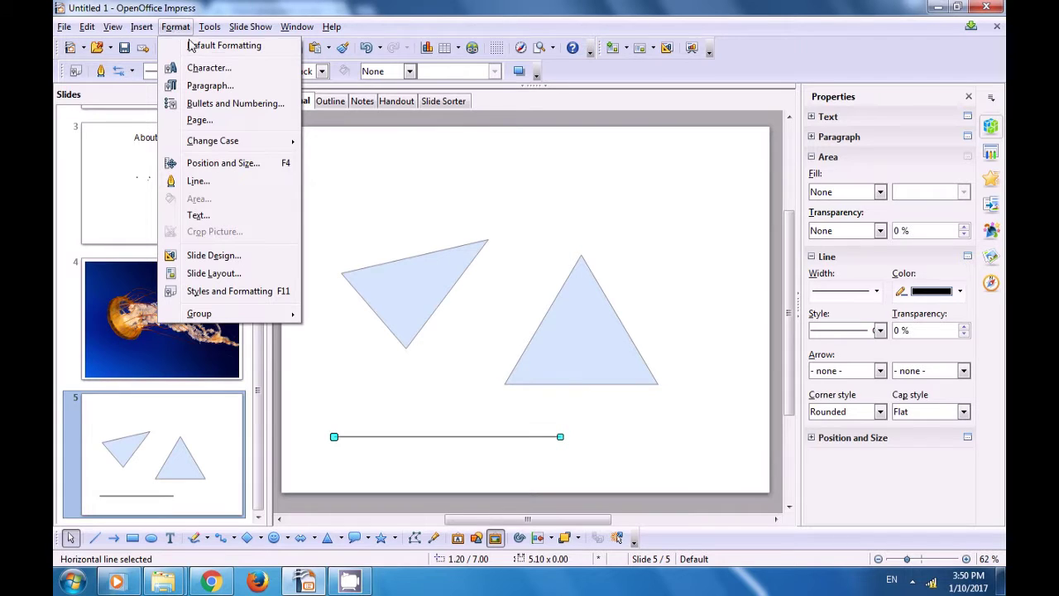
left_click(197, 182)
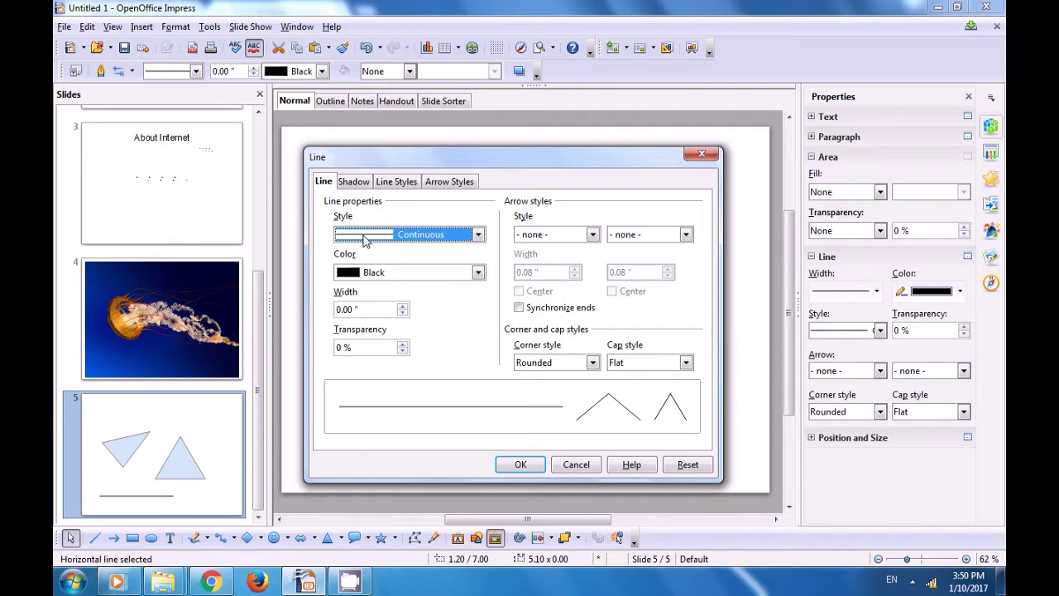
left_click(479, 235)
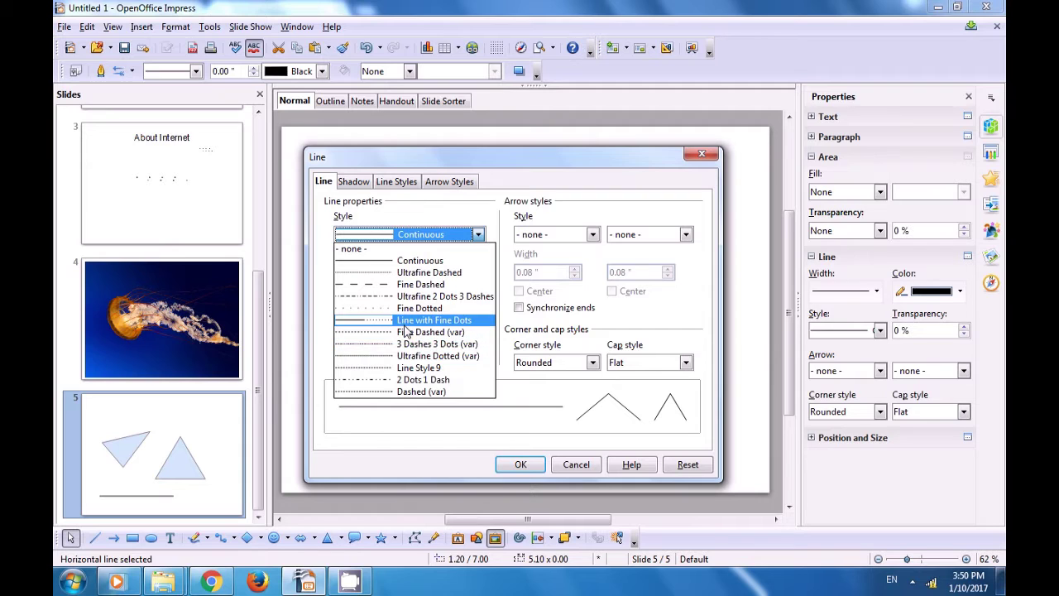
key("Escape")
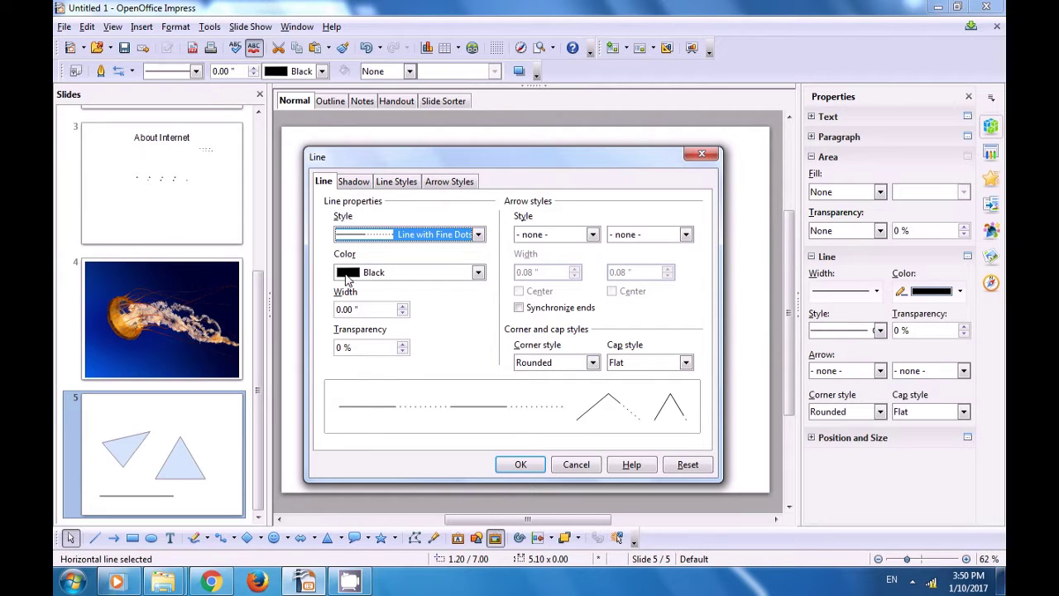
Set the horizontal line's color to Red 4 and its width to 0.08".
left_click(478, 274)
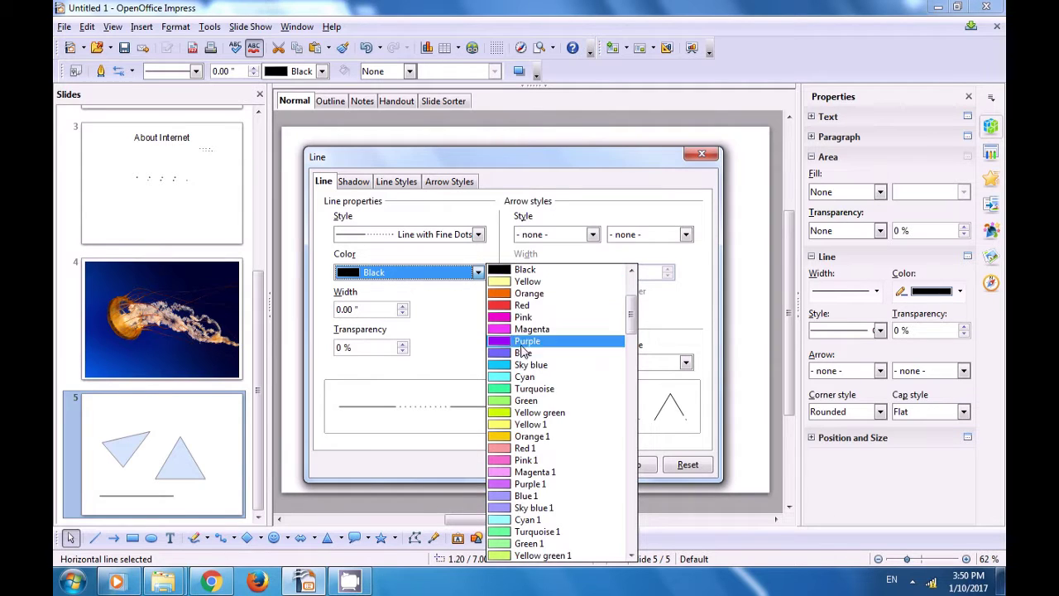
scroll(539, 422, "down", 12)
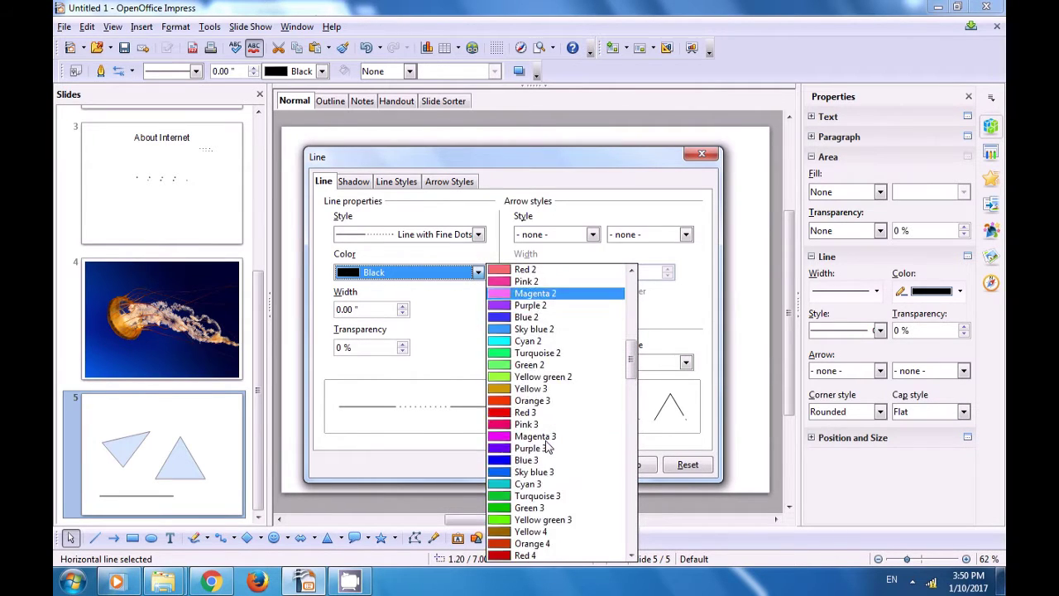
scroll(546, 447, "down", 2)
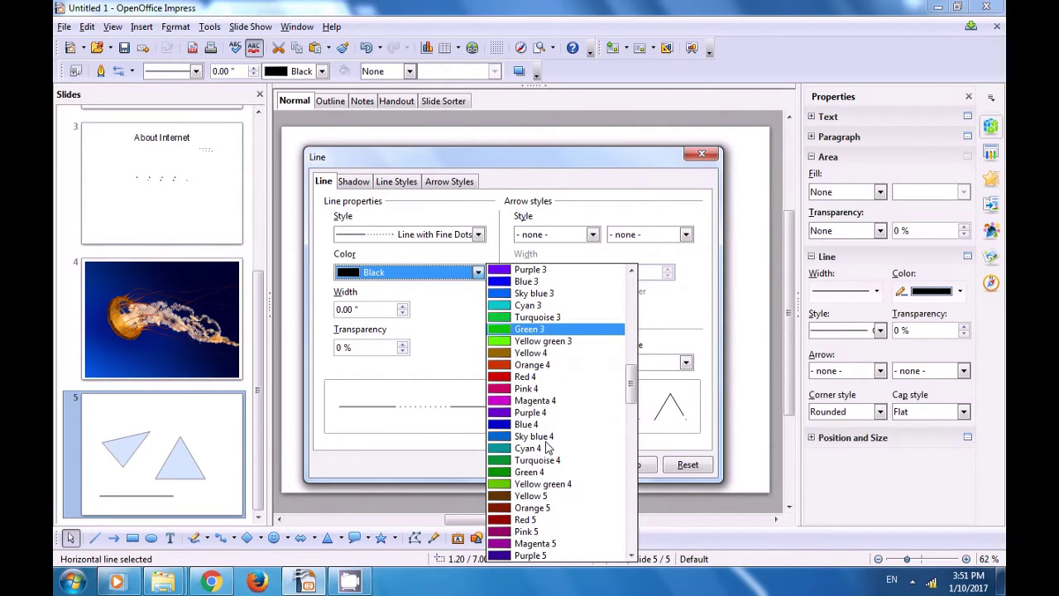
left_click(526, 376)
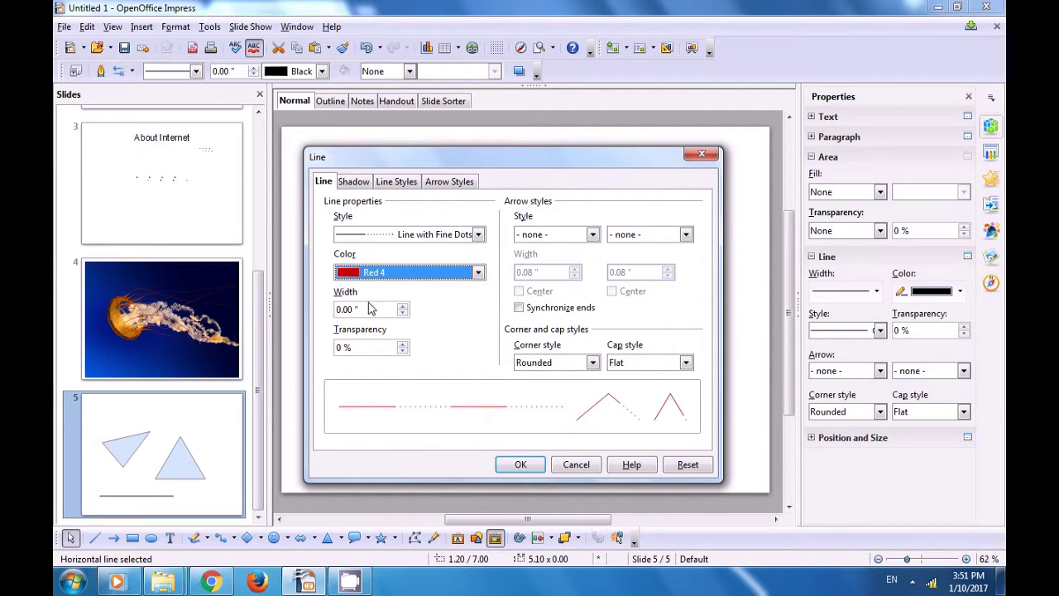
left_click(402, 308)
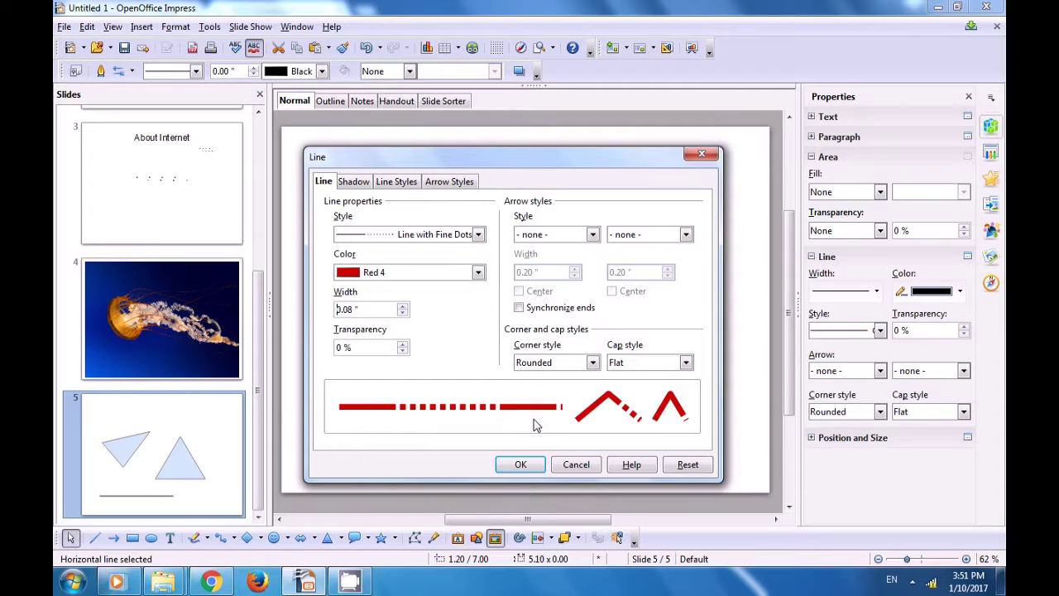
Try a transparency of 15% on the horizontal line and return it to 0%.
left_click(403, 347)
left_click(404, 346)
double_click(404, 351)
double_click(403, 346)
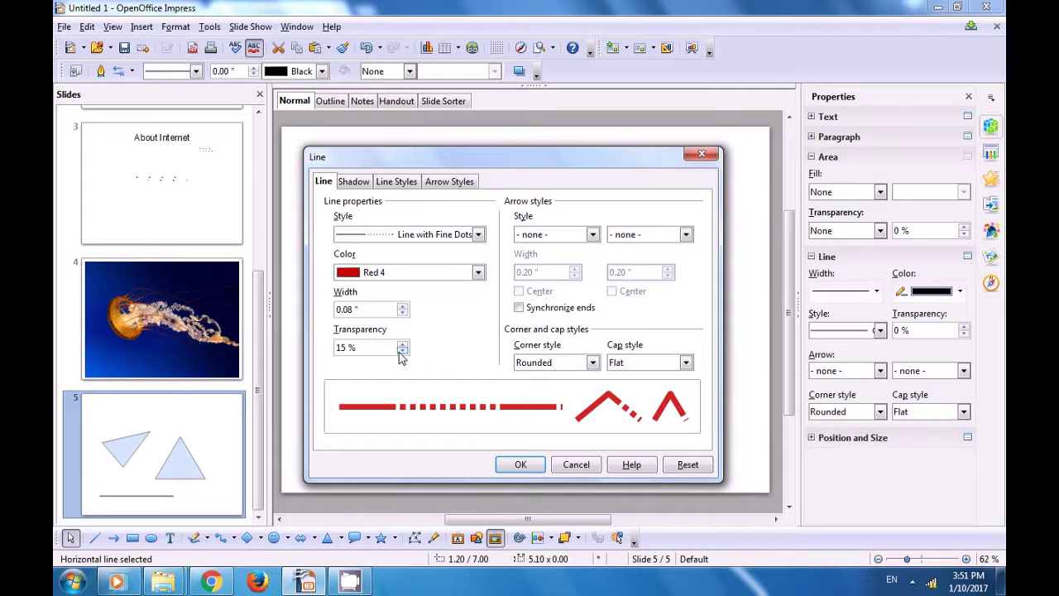
double_click(402, 351)
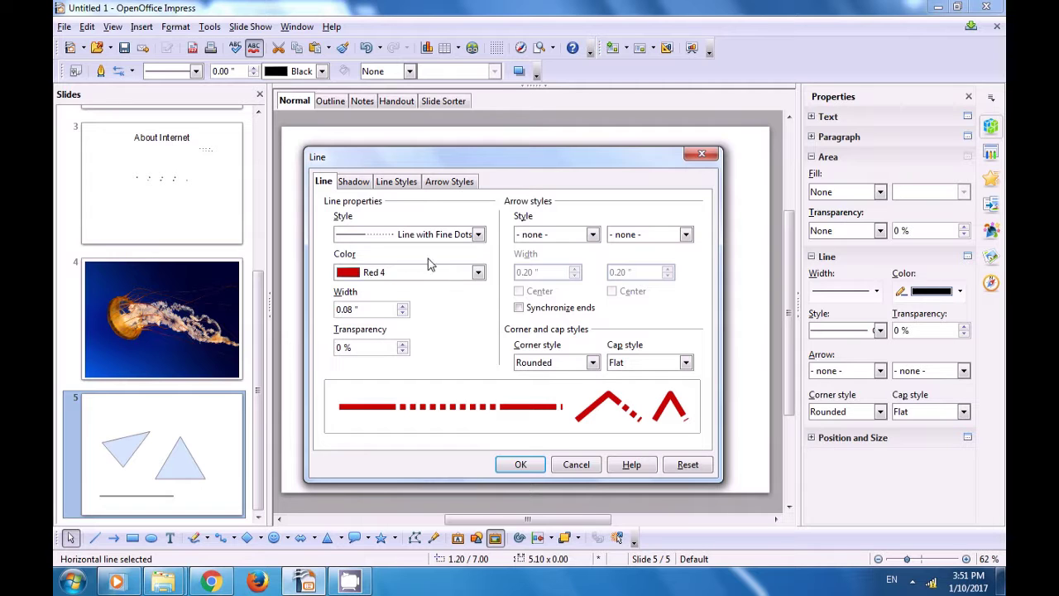
Give the line a Rounded large arrow at its start and the Arrow style at its end.
left_click(591, 237)
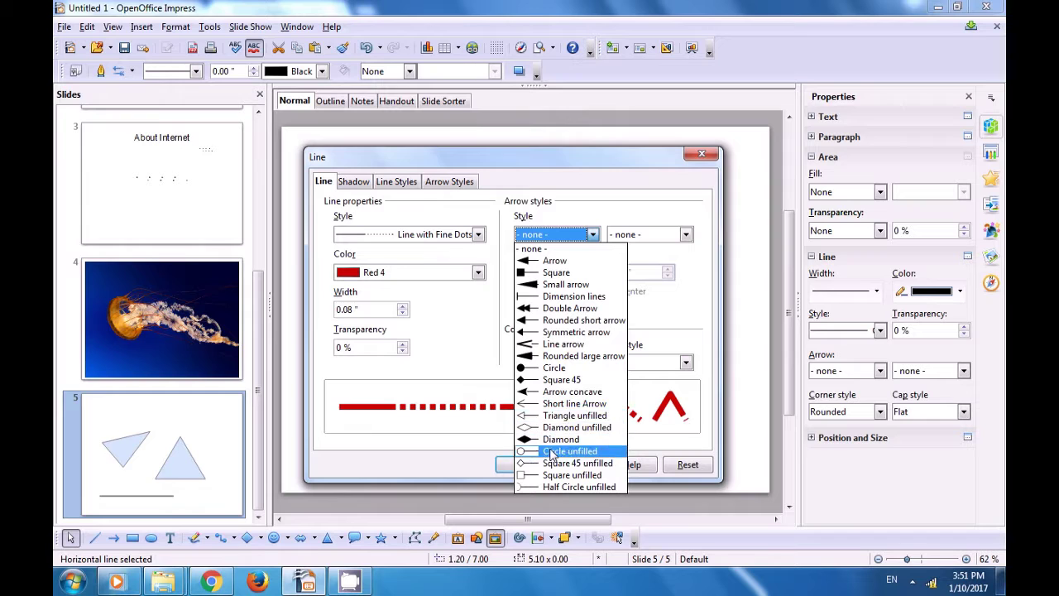
left_click(558, 357)
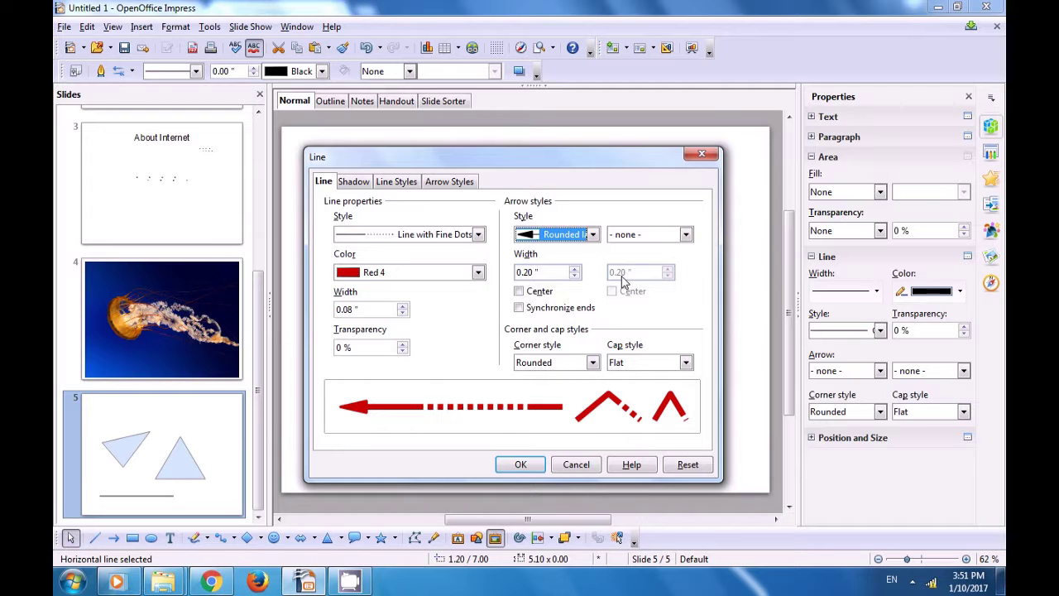
left_click(686, 235)
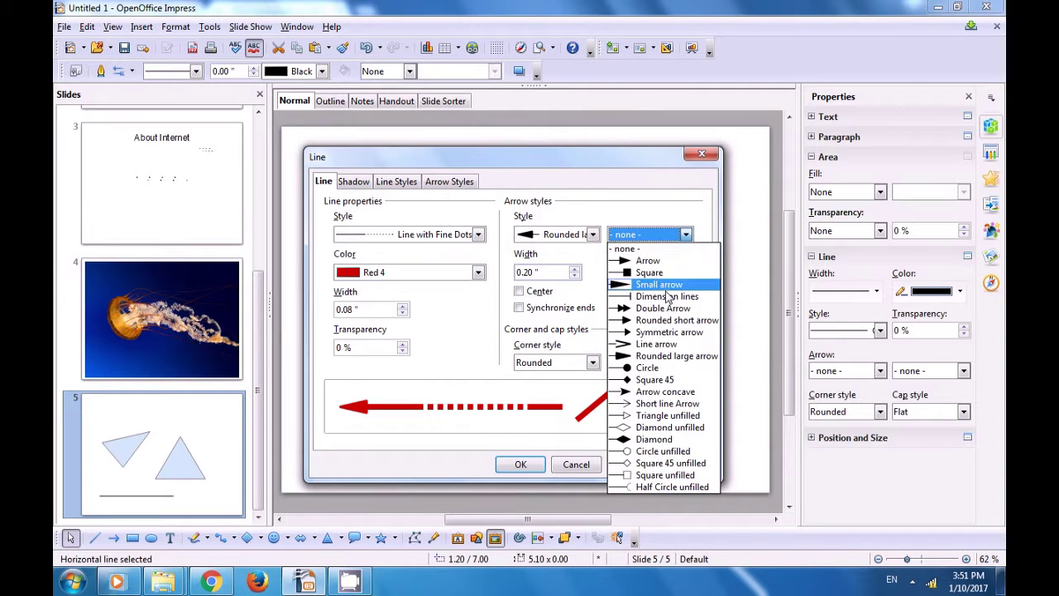
left_click(649, 261)
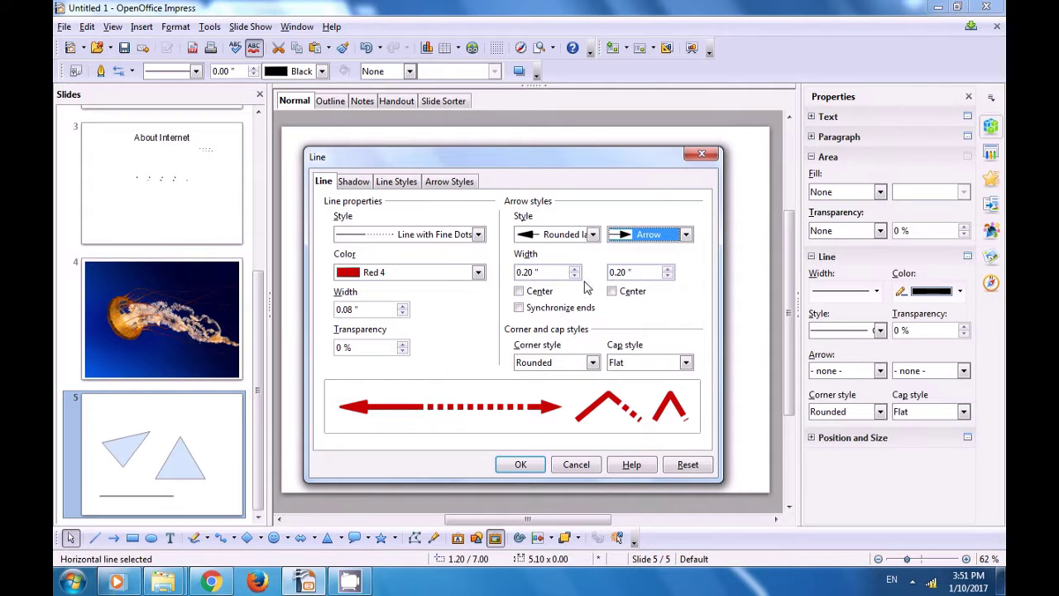
Set the start arrowhead's width to 0.12" and the end arrowhead's width to 0.10".
left_click(574, 270)
left_click(576, 275)
left_click(575, 276)
left_click(575, 276)
left_click(575, 277)
left_click(575, 276)
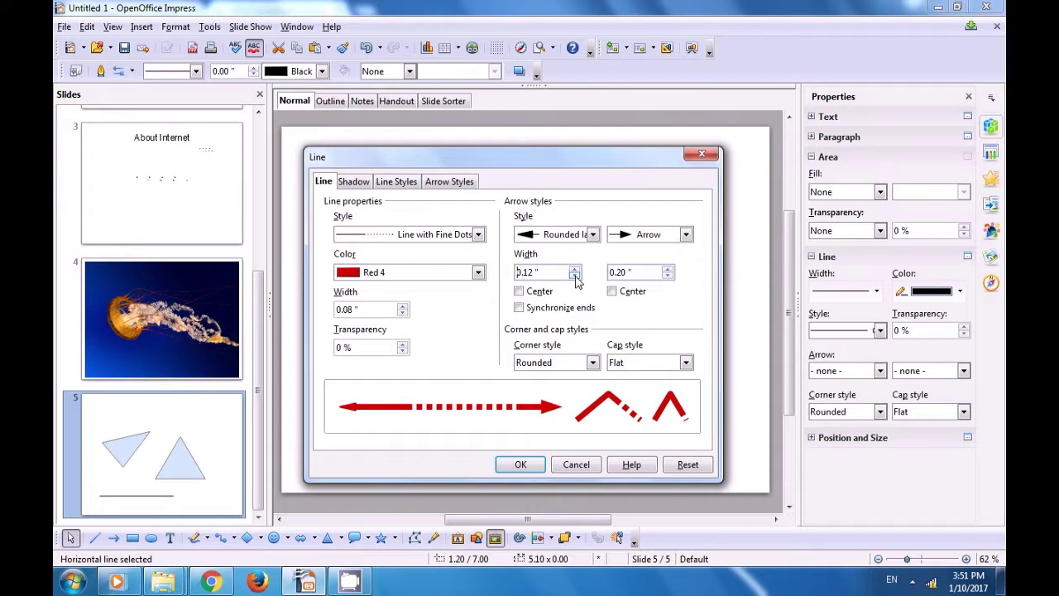
left_click(667, 276)
Try the Center option on the start and end arrowheads of the line.
left_click(530, 293)
left_click(523, 291)
left_click(617, 294)
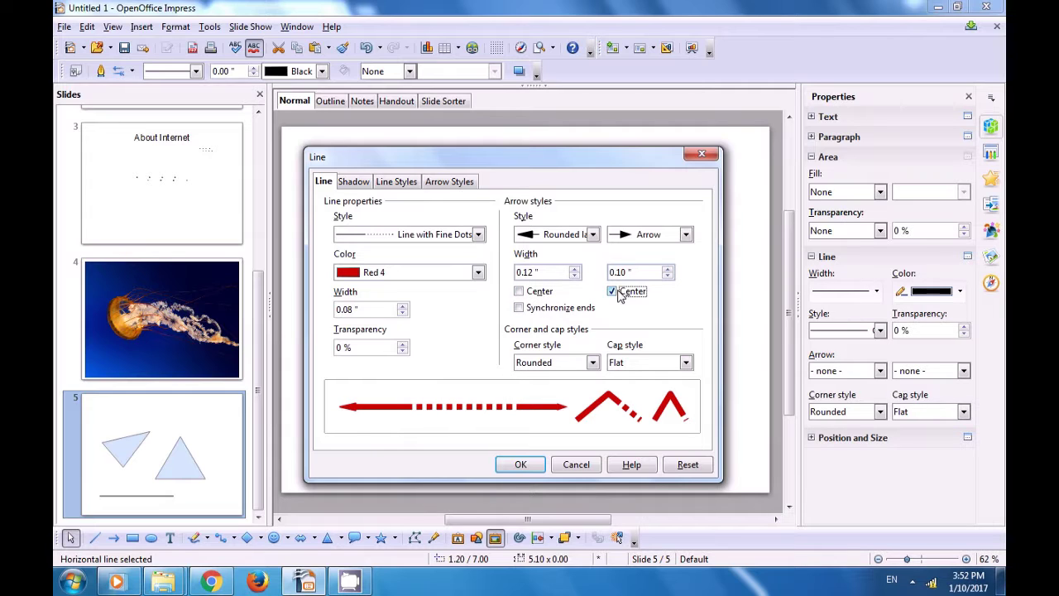
Turn on Synchronize ends for the arrowheads and set the line's corner style to Mitered.
left_click(520, 307)
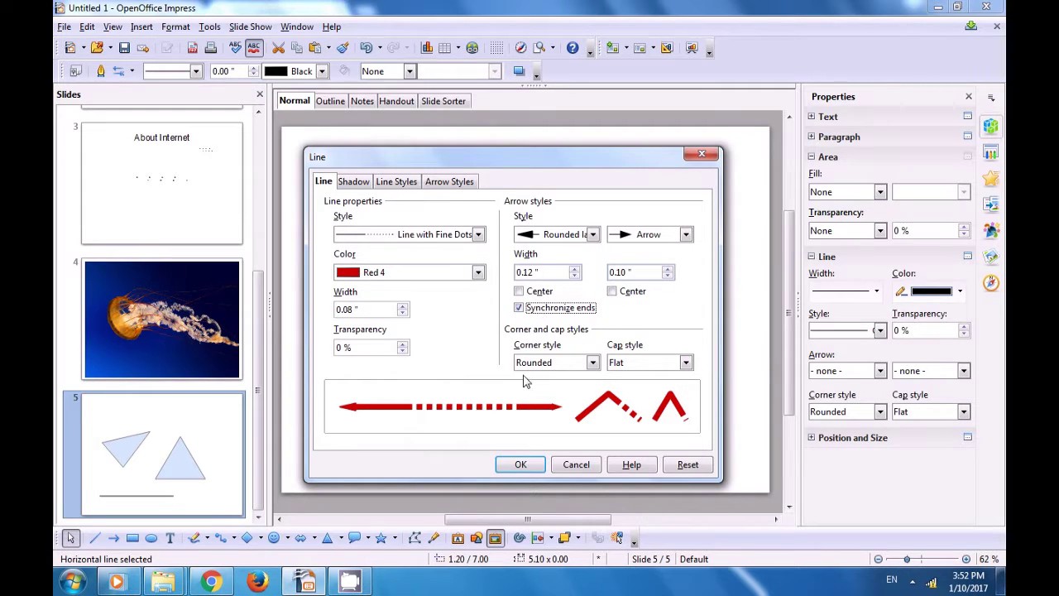
left_click(593, 364)
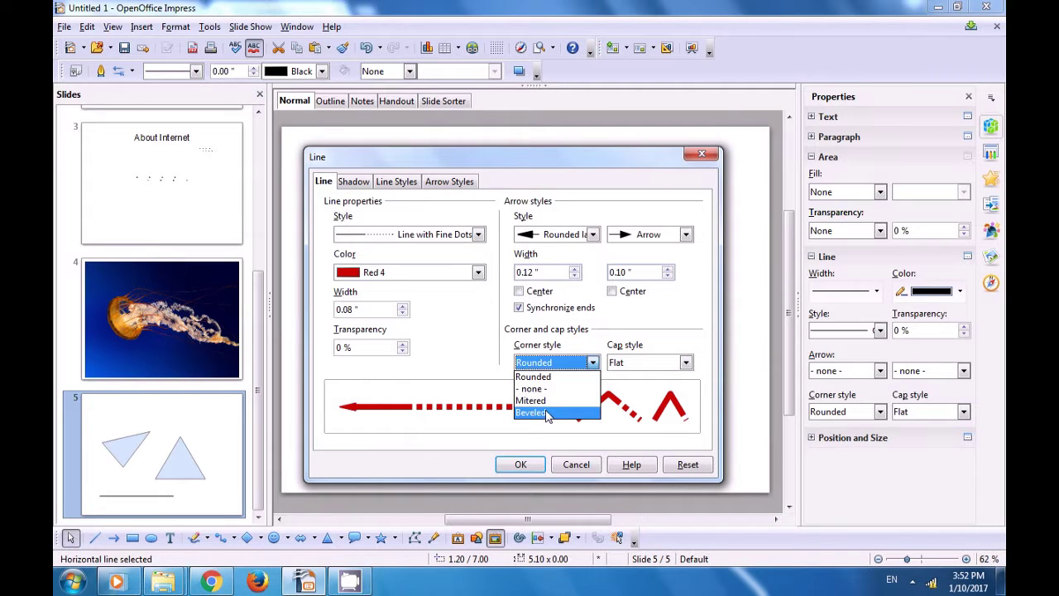
left_click(544, 401)
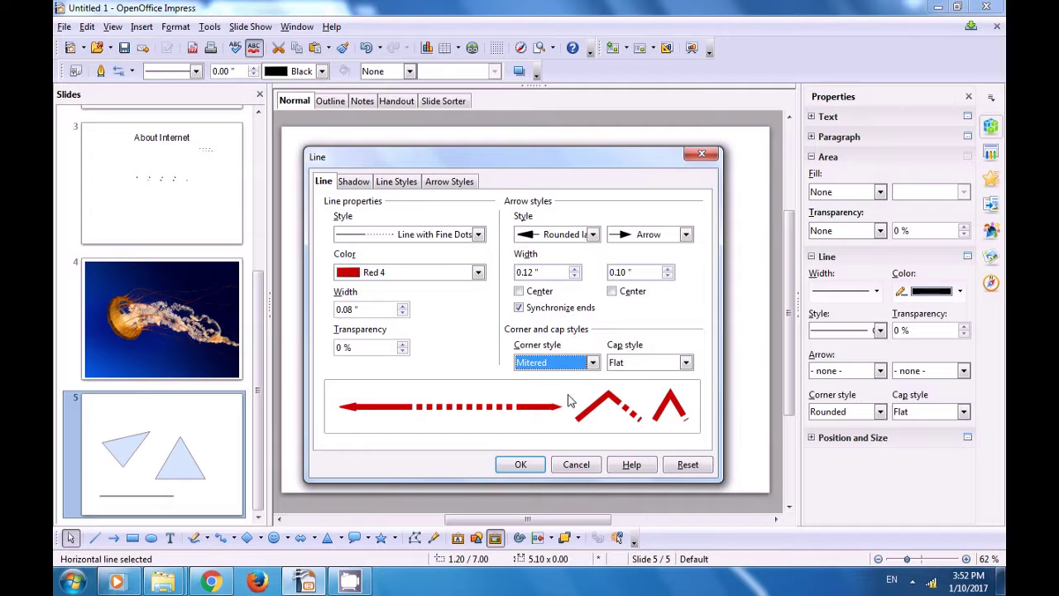
Set the line's cap style to Round and enable a bottom-center shadow at a distance of 0.12".
left_click(686, 364)
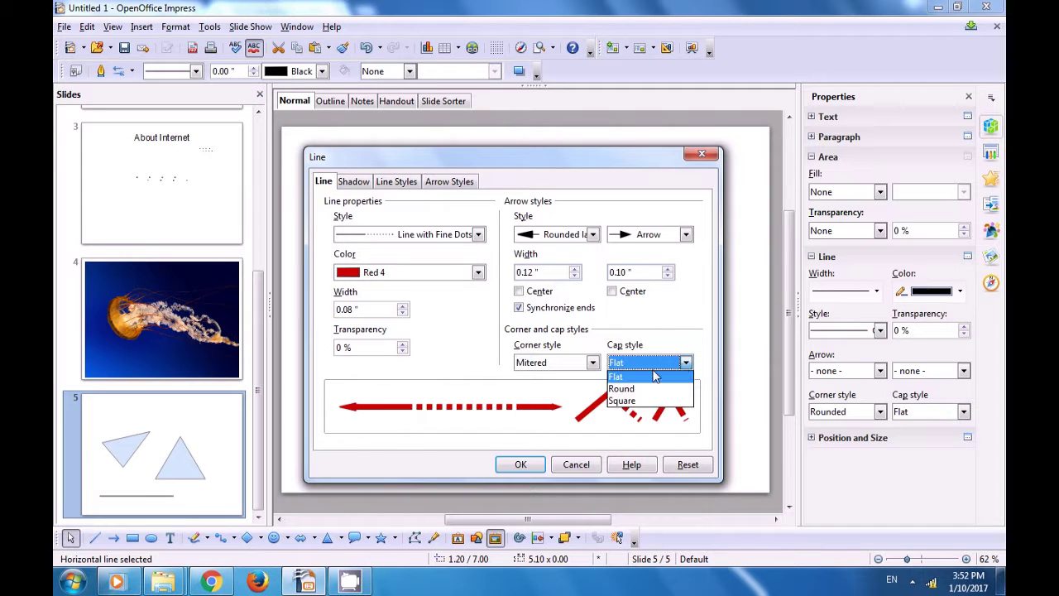
left_click(622, 389)
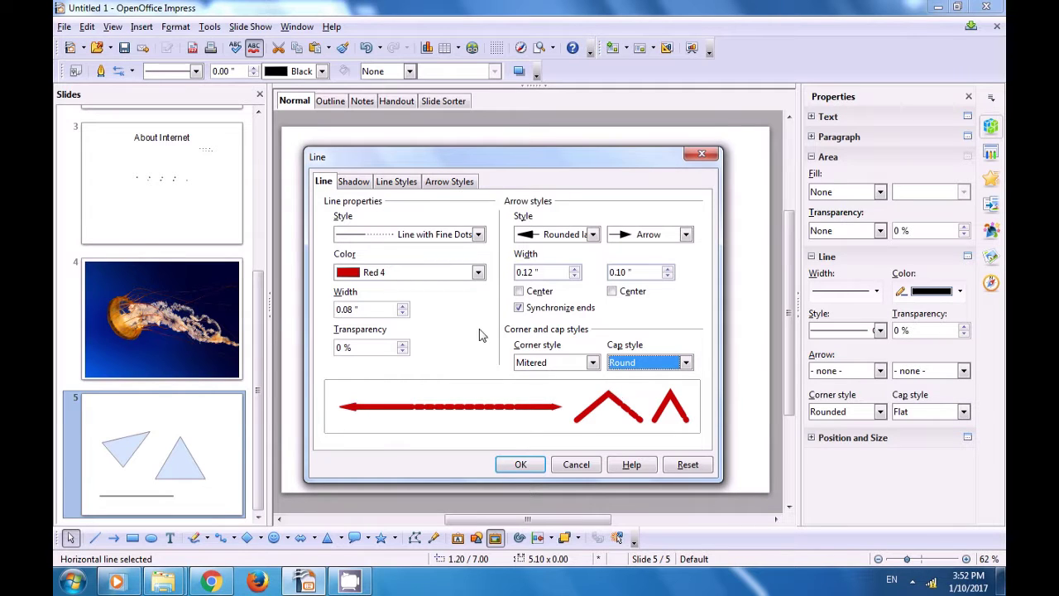
left_click(357, 185)
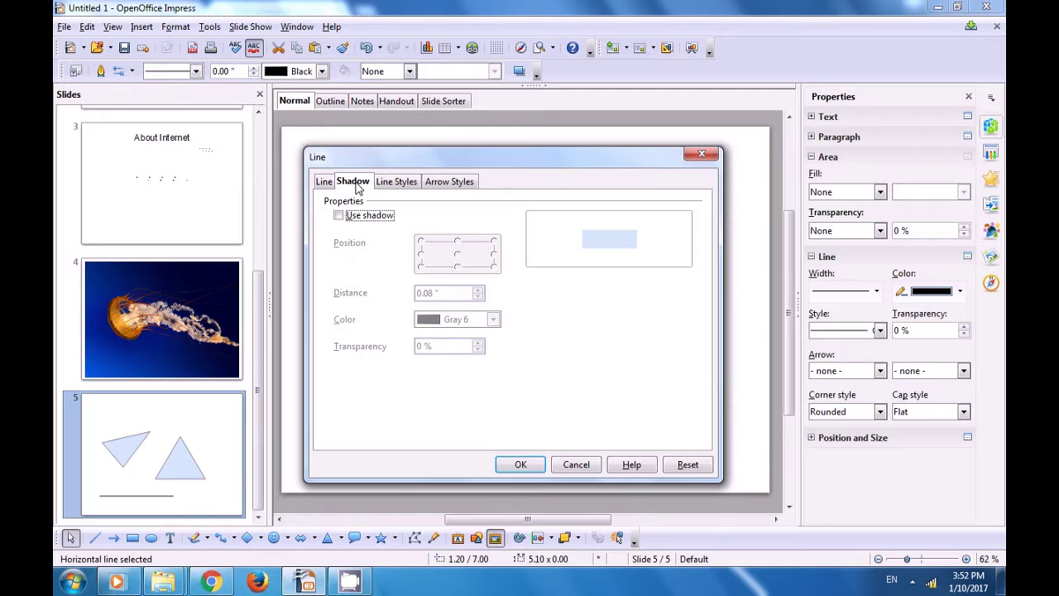
left_click(339, 216)
left_click(457, 267)
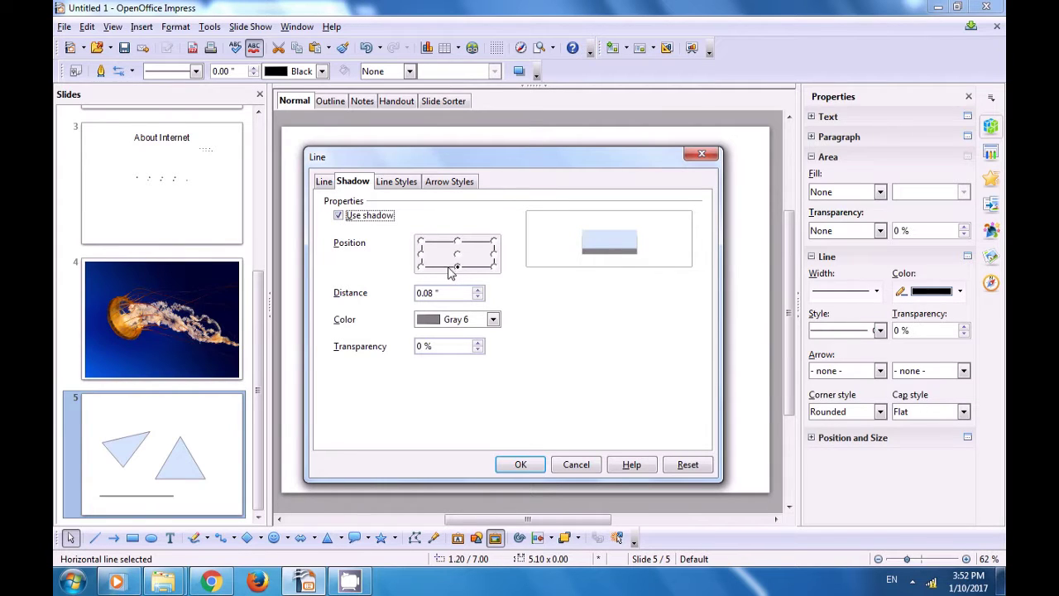
left_click(477, 290)
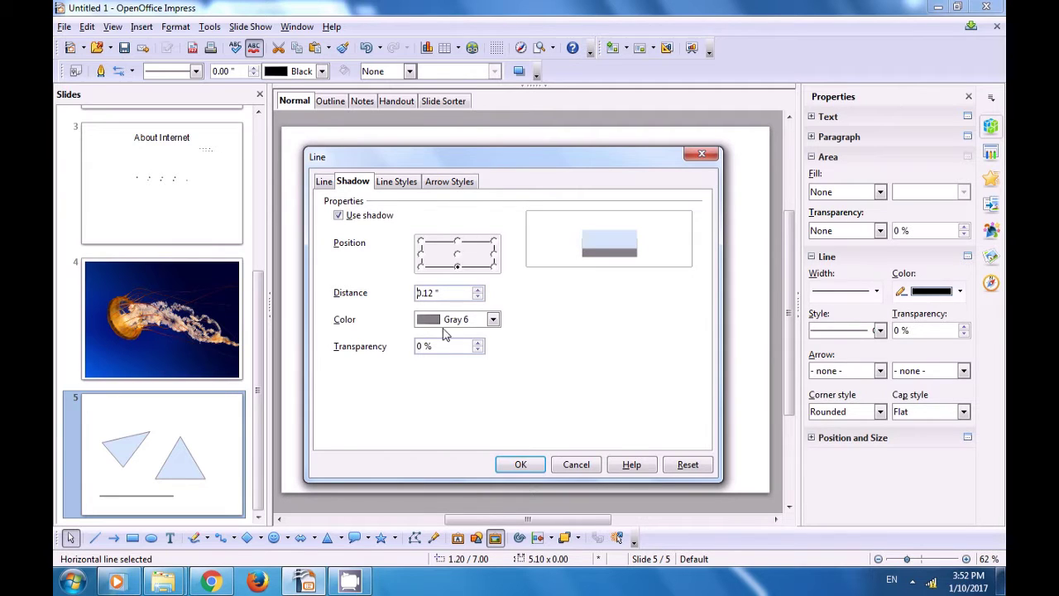
Try Turquoise and Yellow 10 as the line's shadow color.
left_click(494, 321)
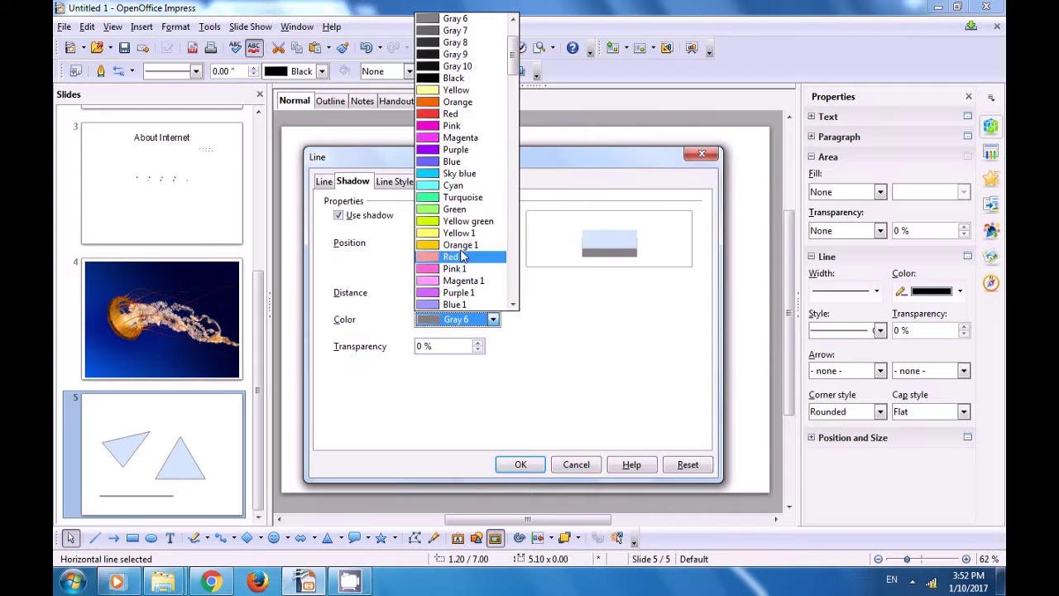
left_click(448, 198)
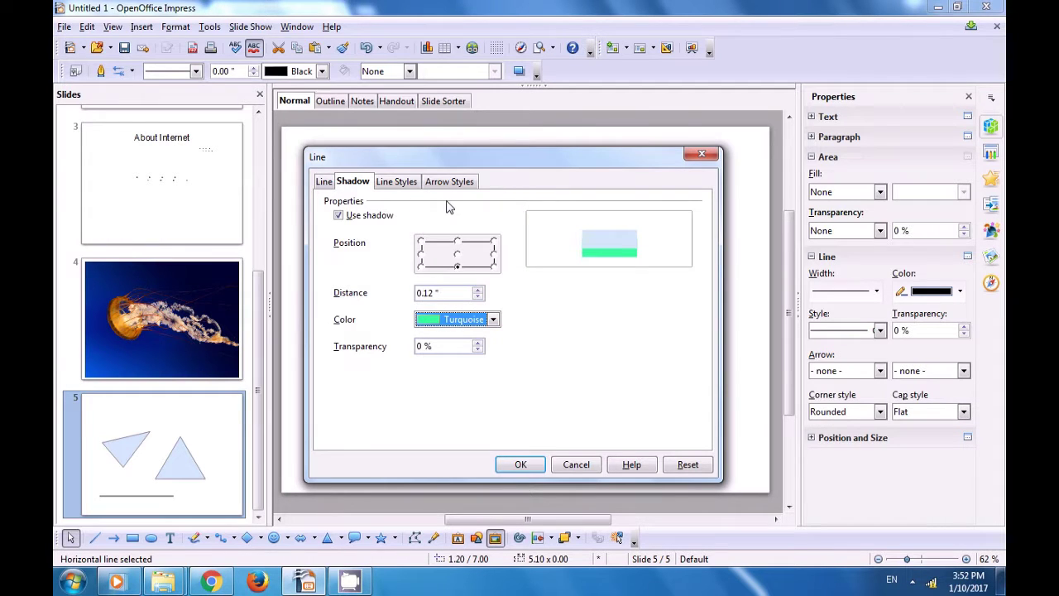
left_click(492, 320)
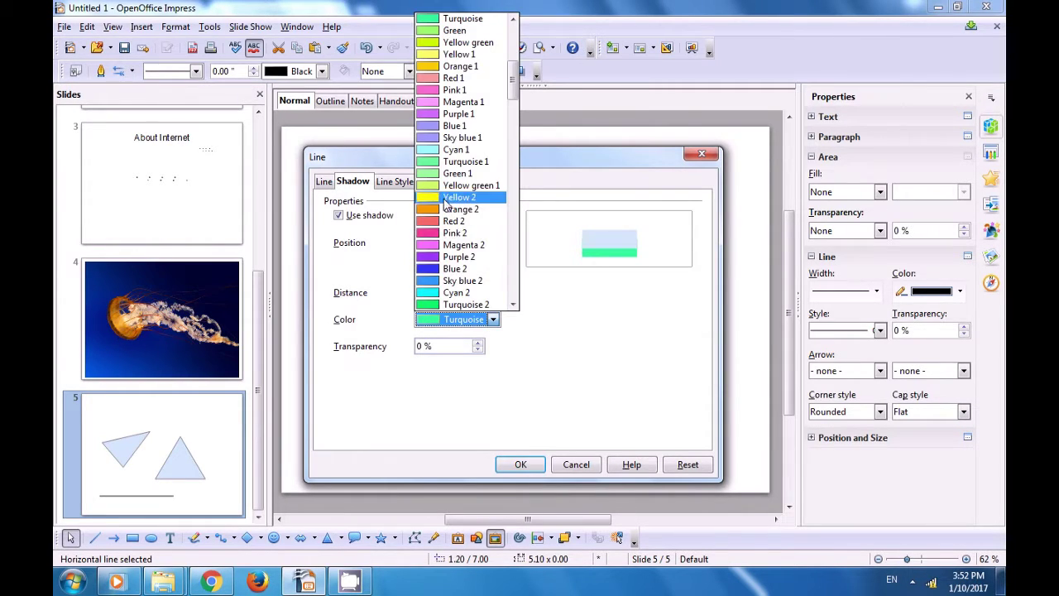
scroll(447, 207, "down", 20)
scroll(447, 236, "up", 3)
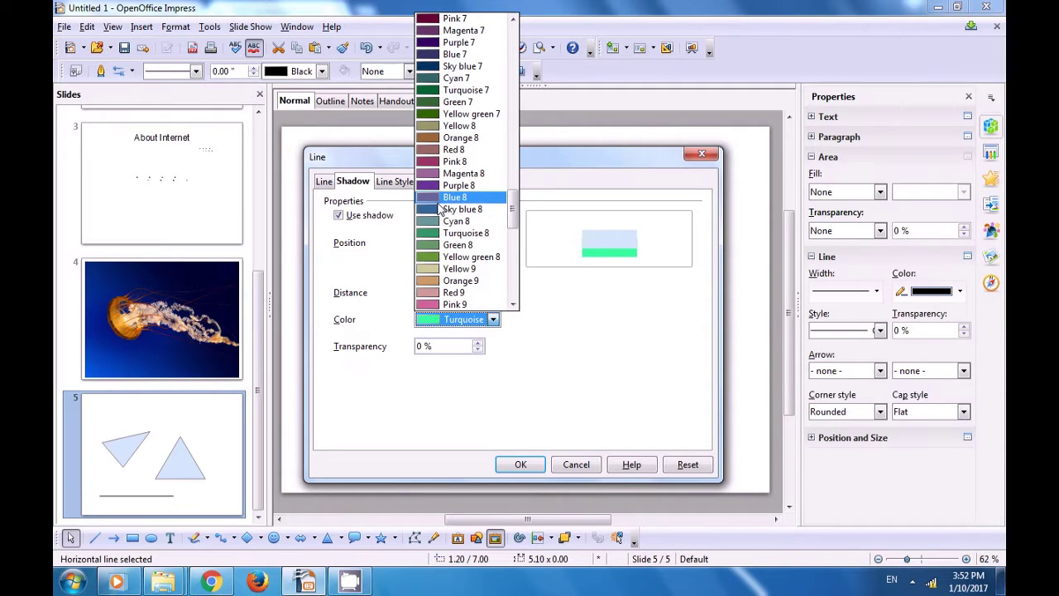
scroll(447, 231, "down", 9)
scroll(451, 249, "down", 5)
scroll(448, 246, "up", 7)
scroll(448, 246, "up", 1)
left_click(432, 211)
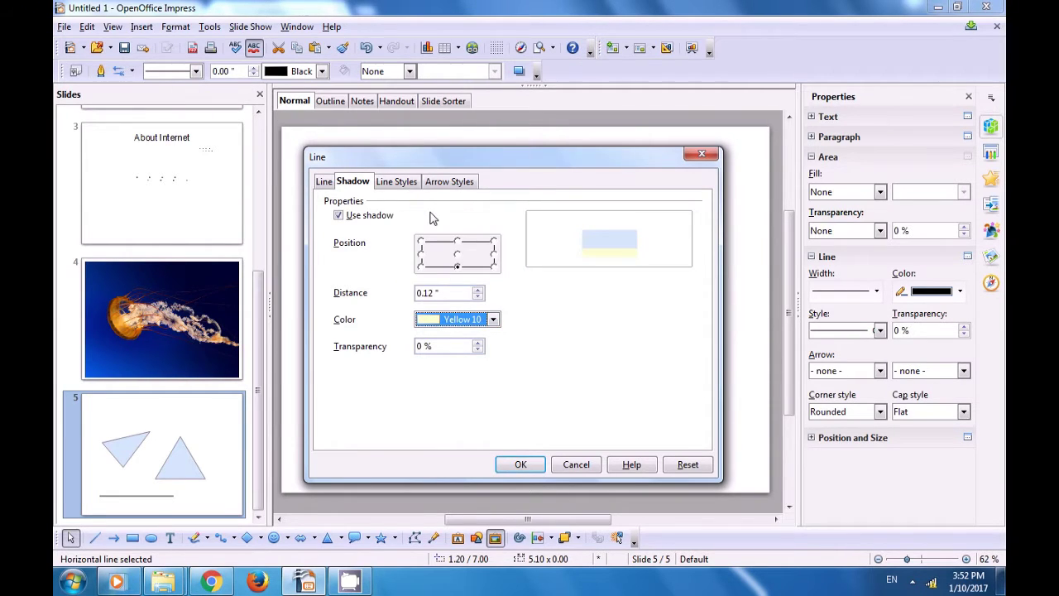
Set the line's shadow color to Chart 3 and the shadow transparency to 50%.
left_click(494, 320)
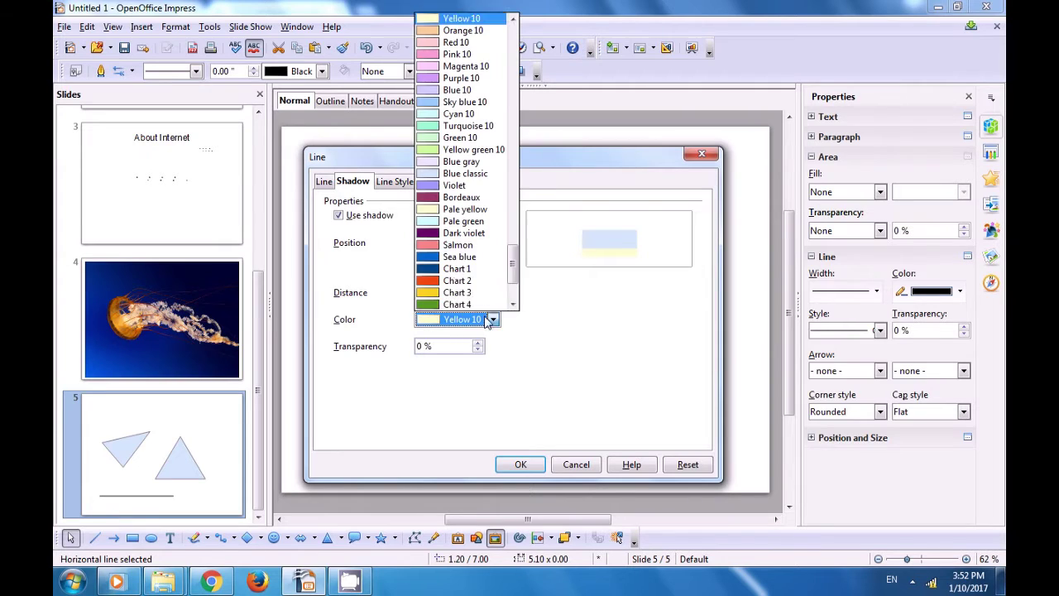
left_click(448, 294)
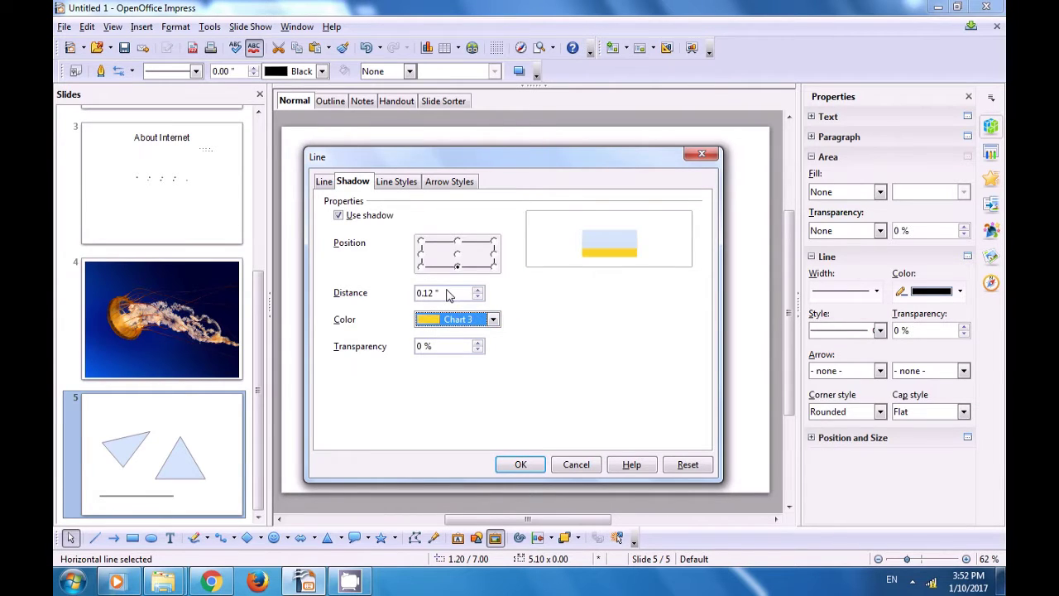
left_click(476, 341)
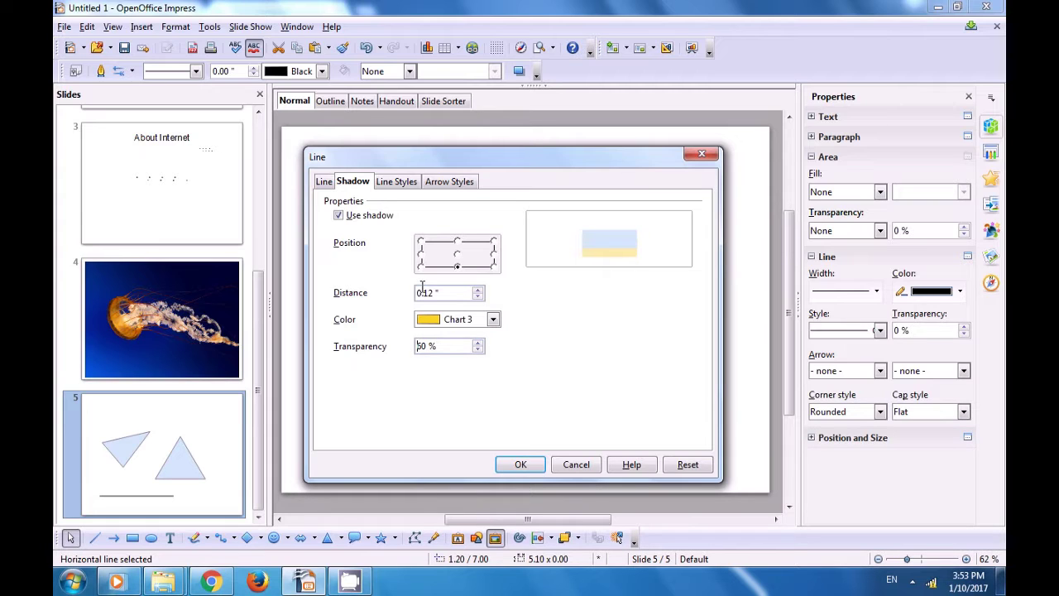
Try the Ultrafine Dashed line style with Dash as first type, Dot as second type and a first number of 8.
left_click(397, 183)
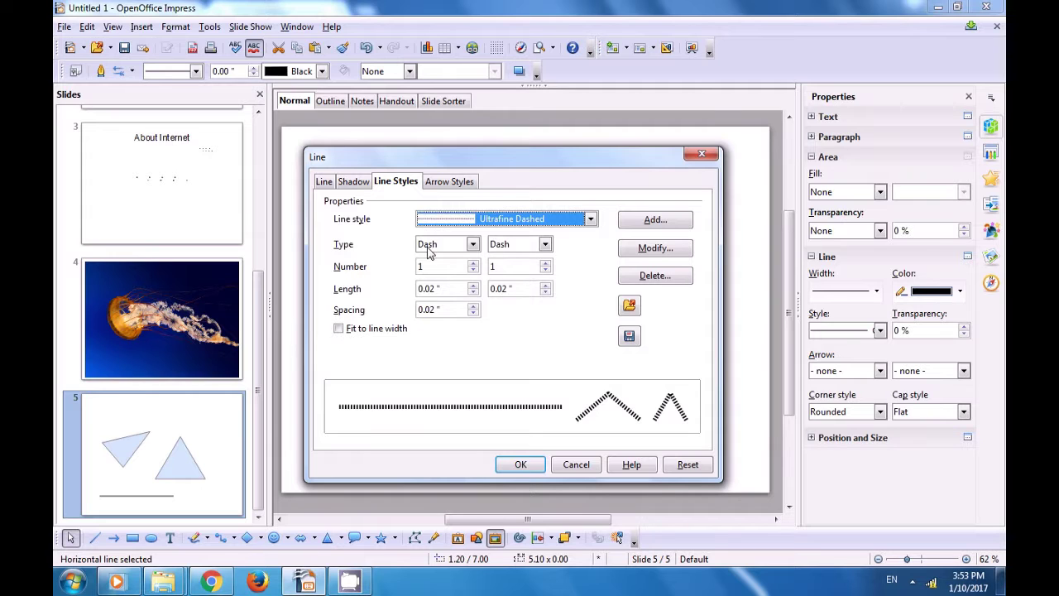
left_click(472, 246)
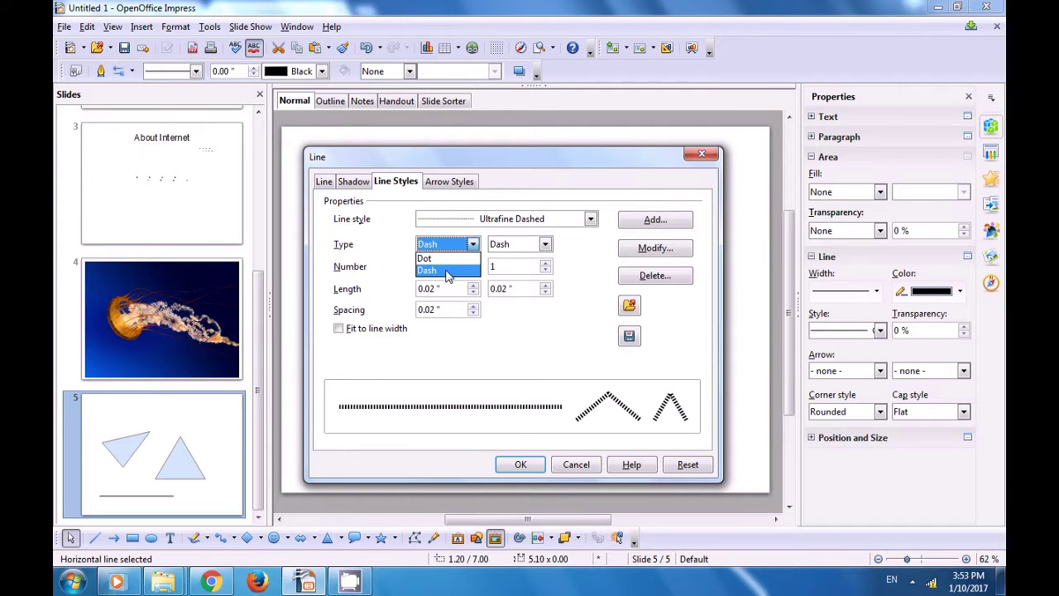
left_click(448, 272)
left_click(544, 245)
left_click(523, 266)
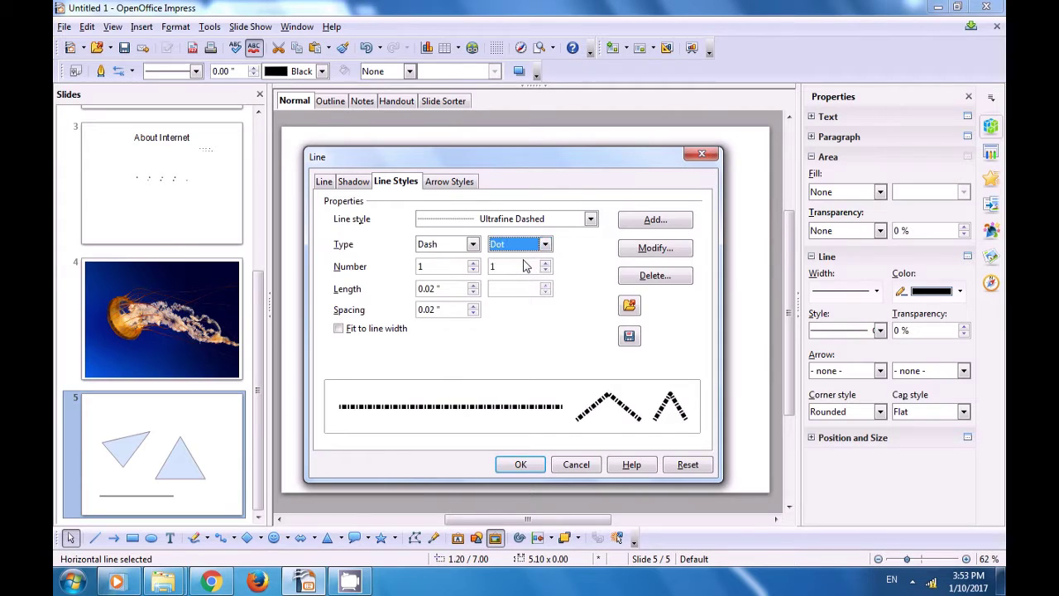
left_click(473, 263)
left_click(473, 263)
left_click(473, 263)
left_click(473, 263)
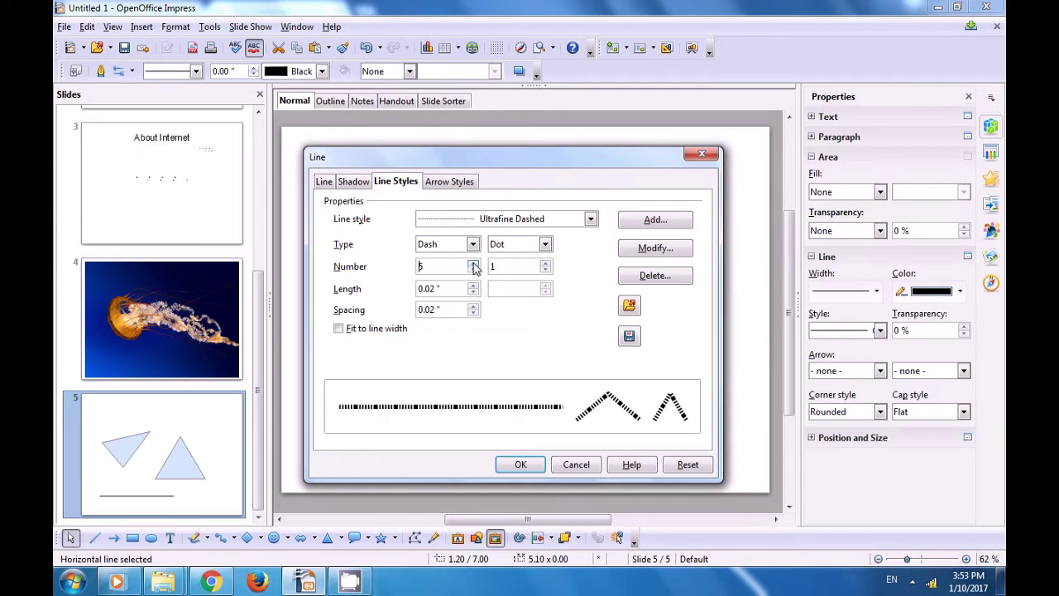
left_click(473, 264)
left_click(474, 264)
left_click(473, 264)
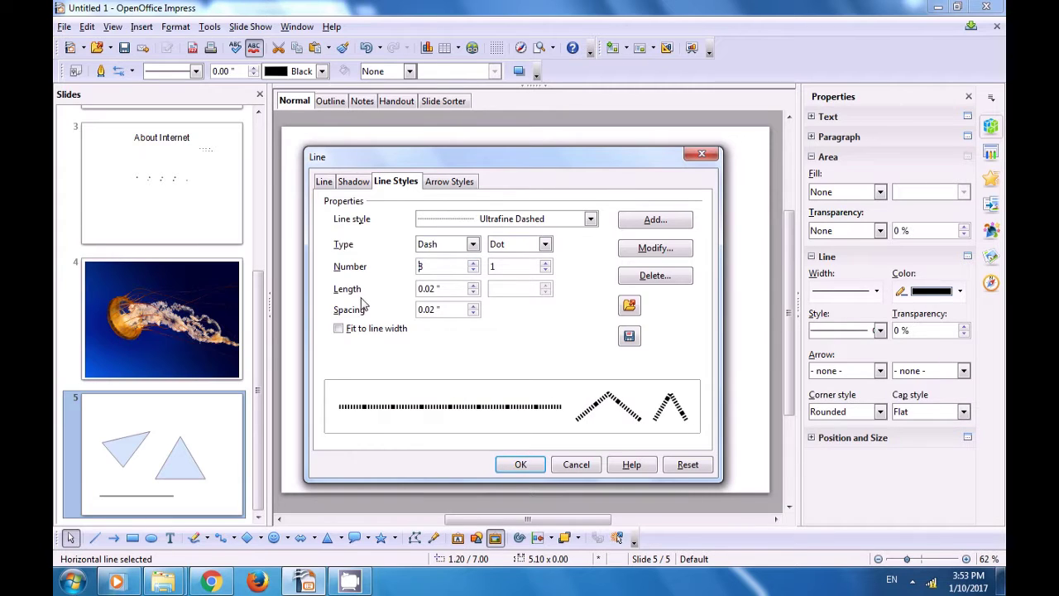
Try a dash length of 0.32" for the Ultrafine Dashed line style.
left_click(473, 285)
left_click(474, 286)
left_click(473, 286)
left_click(473, 285)
left_click(474, 286)
left_click(473, 285)
left_click(473, 285)
left_click(473, 285)
left_click(473, 286)
left_click(474, 285)
left_click(473, 285)
left_click(473, 285)
left_click(473, 286)
left_click(474, 286)
left_click(473, 286)
left_click(473, 286)
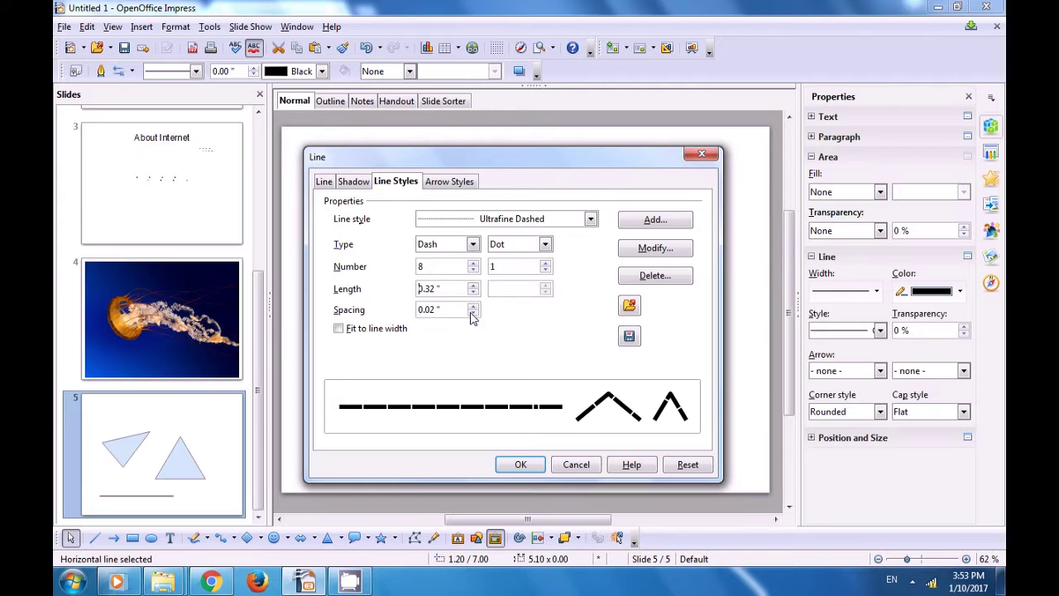
Try different spacing values for the dashes, and leave the line style definitions without saving the changes.
left_click(473, 306)
left_click(474, 305)
left_click(474, 305)
left_click(474, 306)
left_click(473, 313)
left_click(473, 312)
left_click(473, 313)
left_click(474, 313)
left_click(473, 313)
left_click(447, 181)
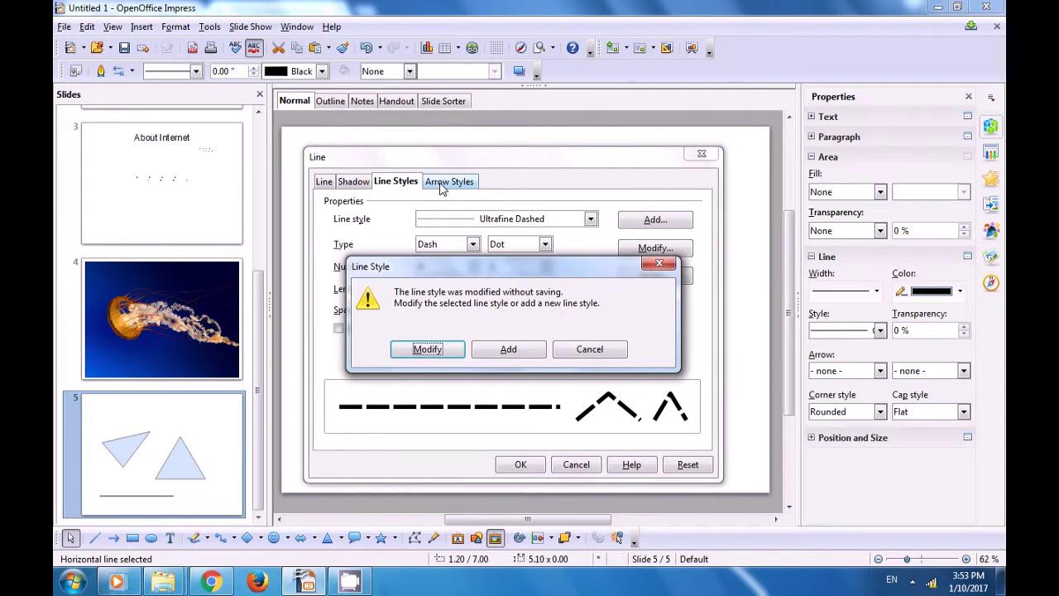
left_click(659, 263)
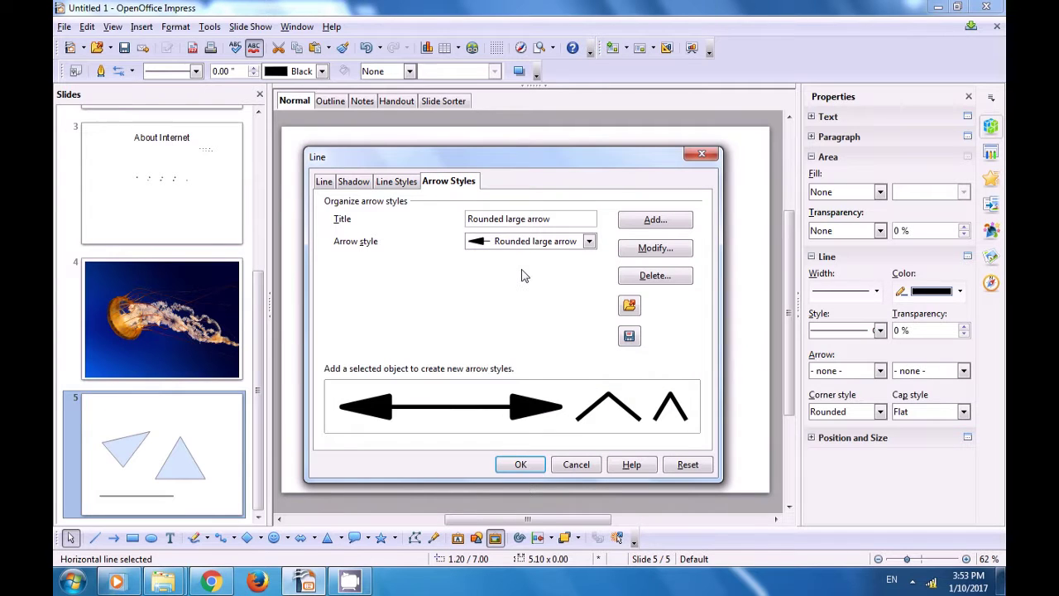
Try the Ultrafine Dashed style with 0.12" spacing, a first number of 2 and Dot for both types.
left_click(394, 183)
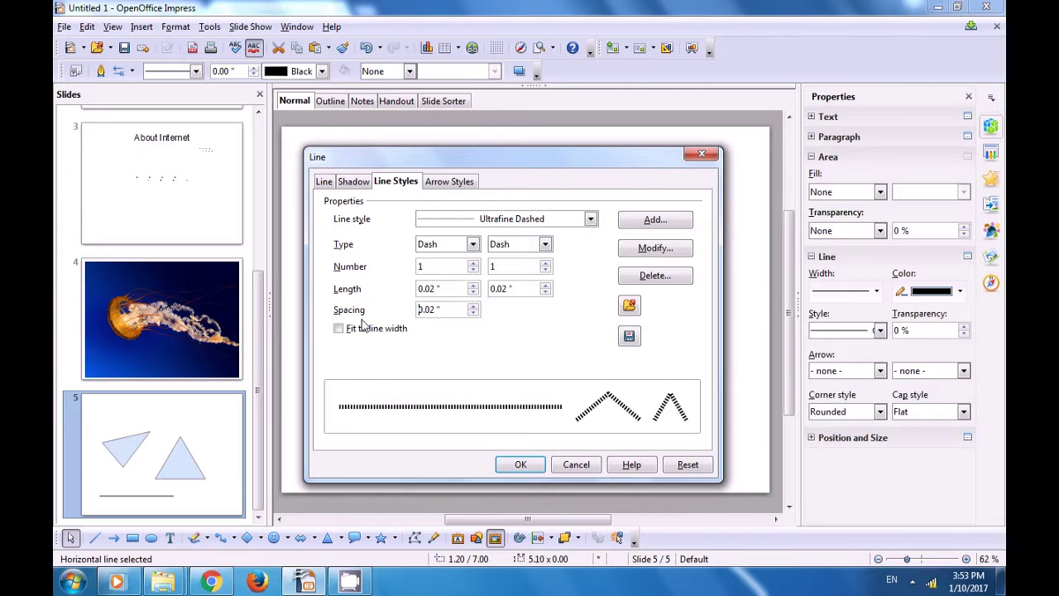
left_click(473, 307)
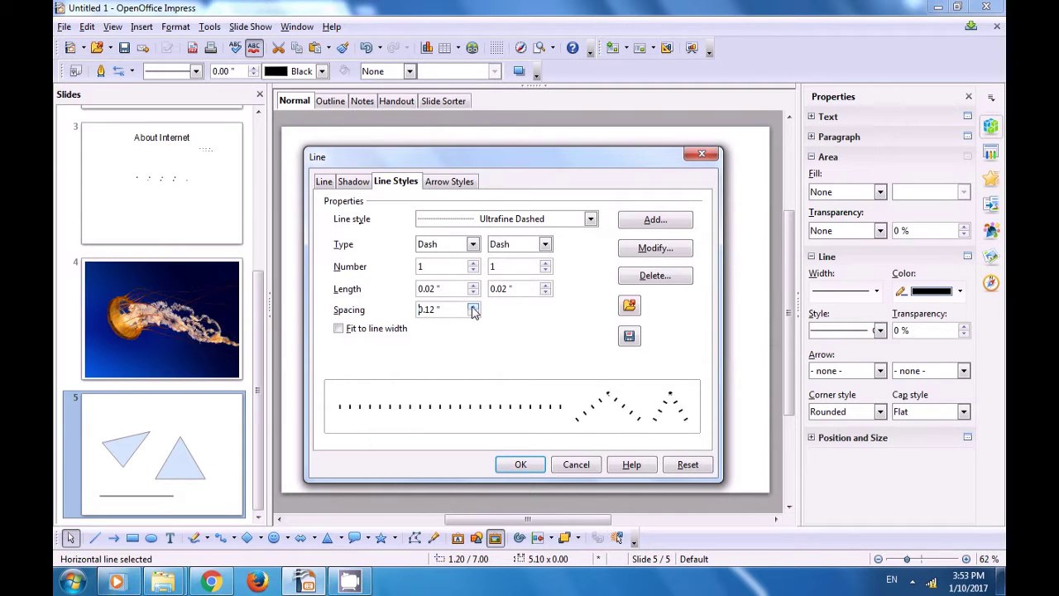
left_click(473, 264)
left_click(472, 244)
left_click(455, 263)
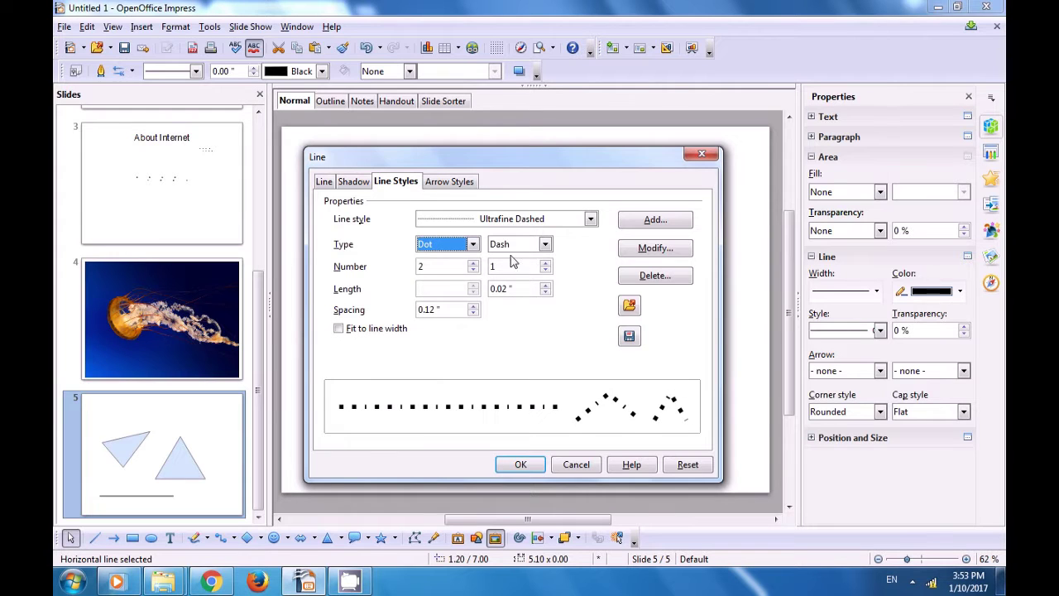
left_click(544, 245)
left_click(522, 259)
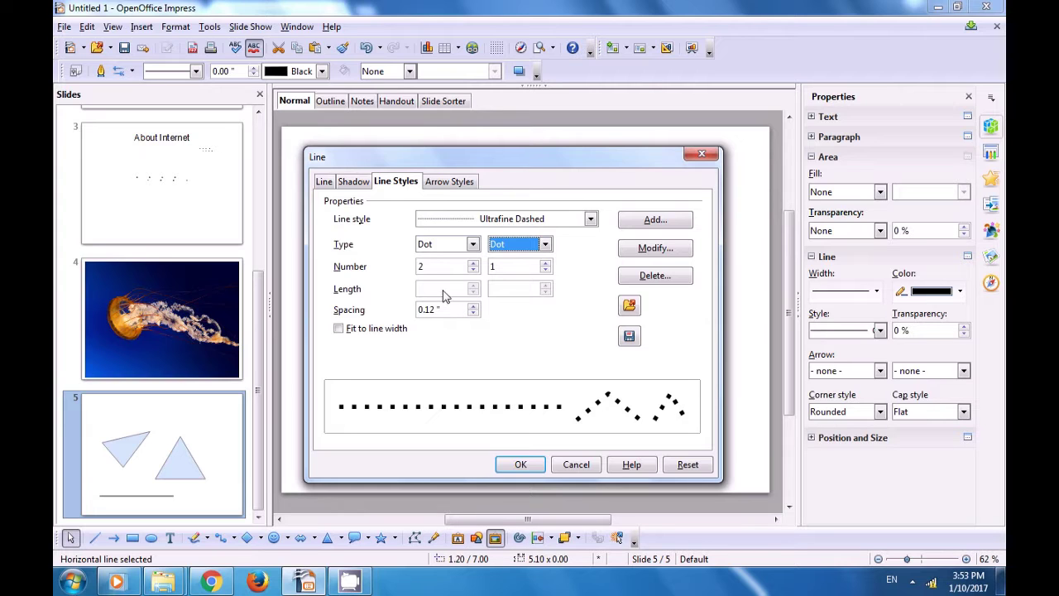
Add a new line style based on Line with Fine Dots, accepting the suggested name.
left_click(591, 220)
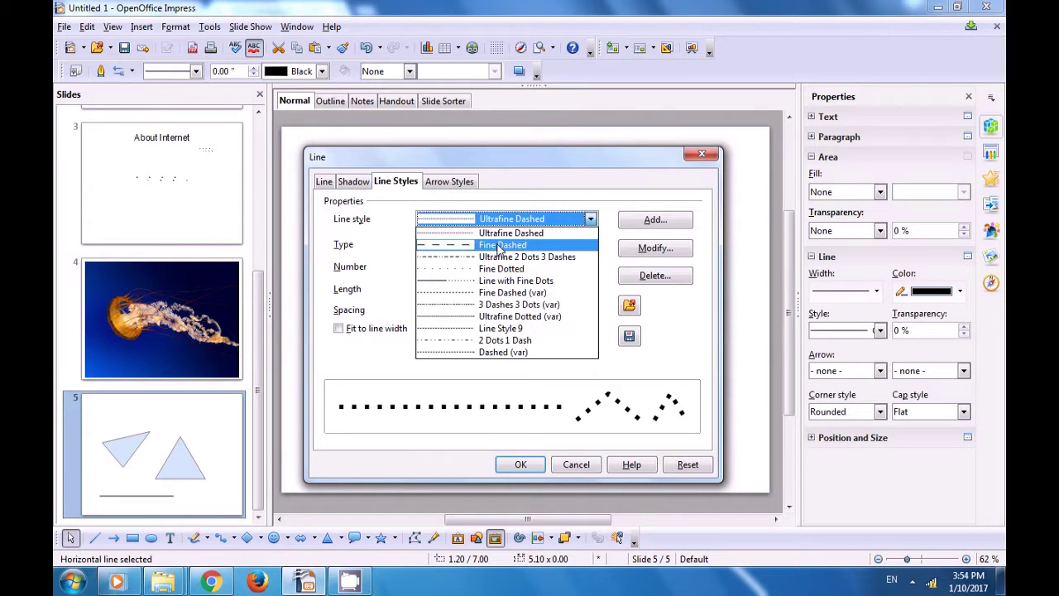
left_click(478, 283)
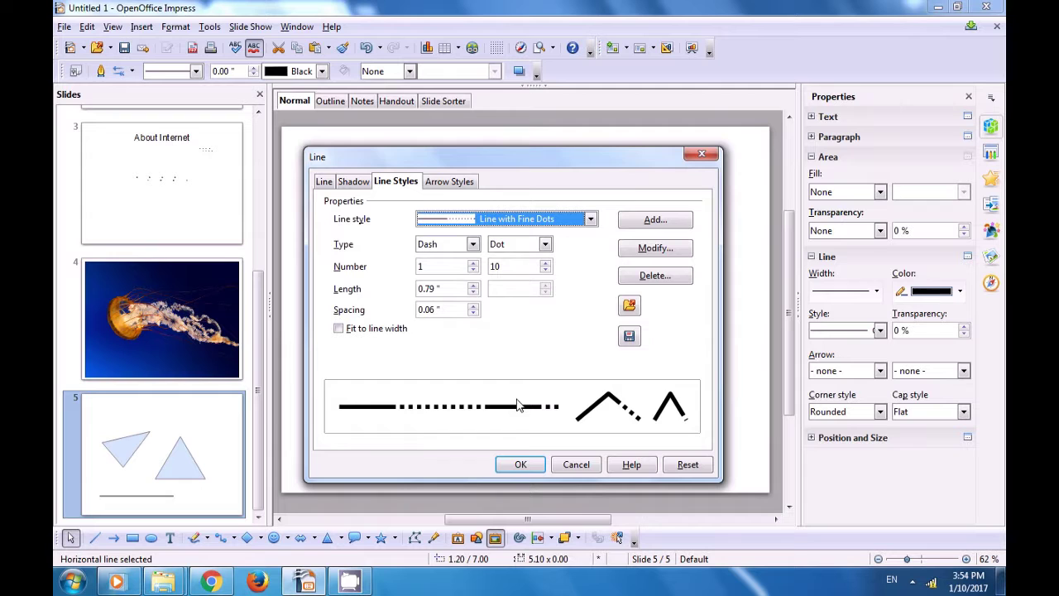
left_click(644, 220)
left_click(592, 299)
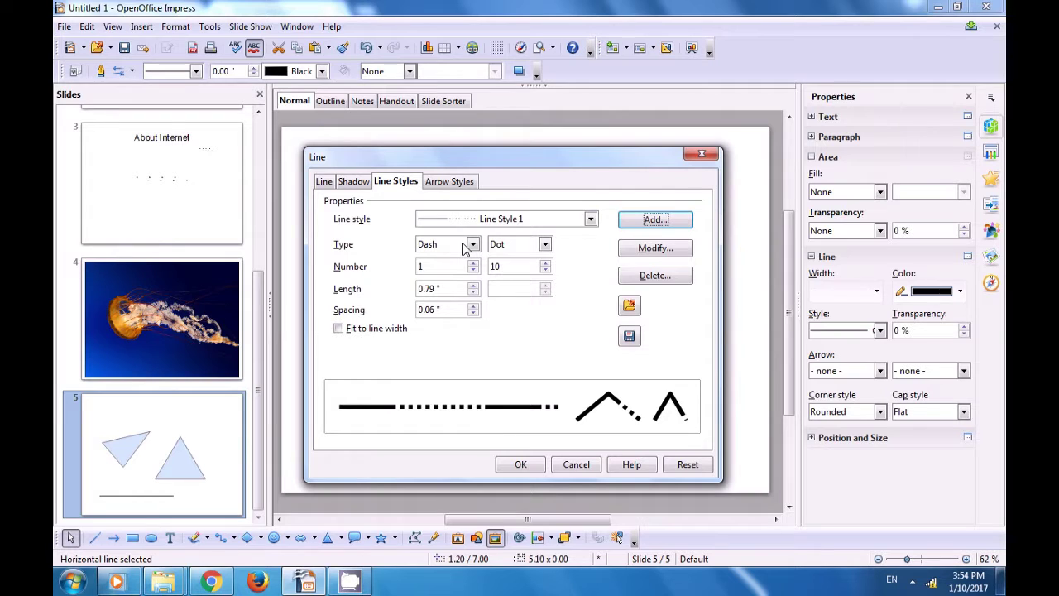
Choose the Circle arrow style for the line's ends and apply all line settings.
left_click(449, 181)
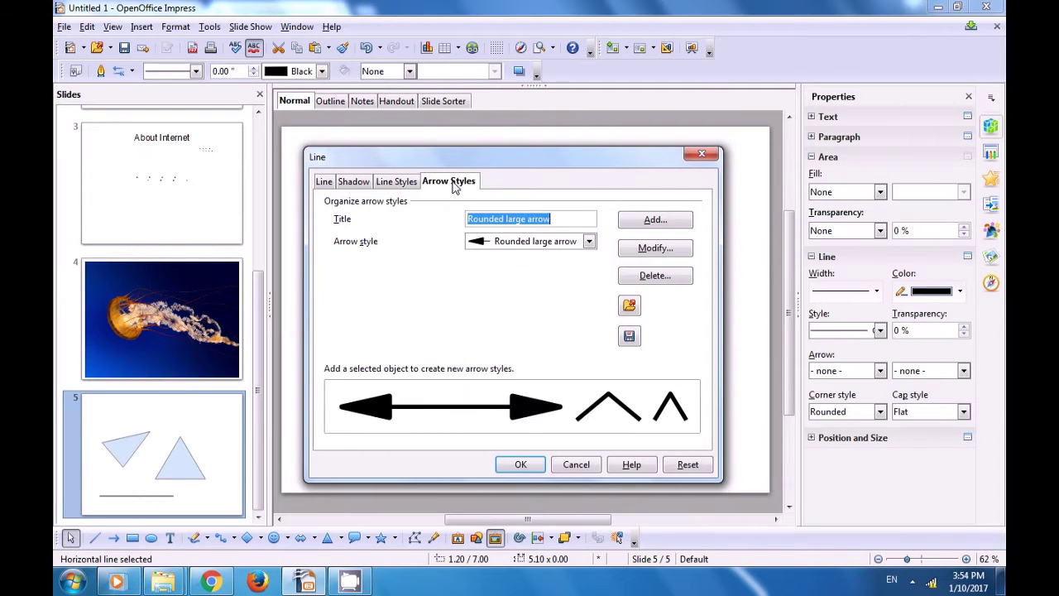
left_click(588, 243)
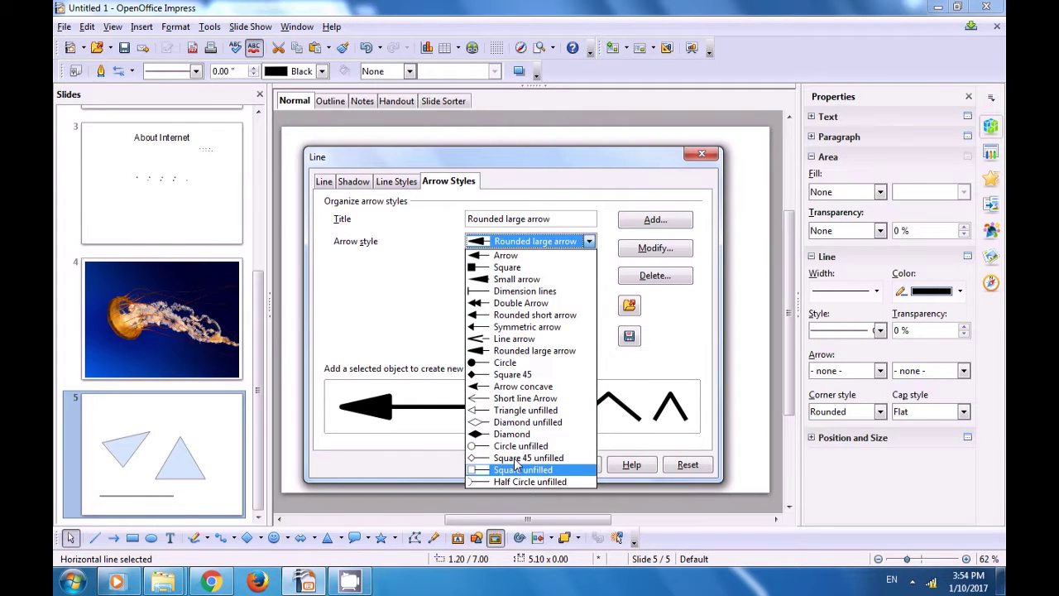
left_click(506, 364)
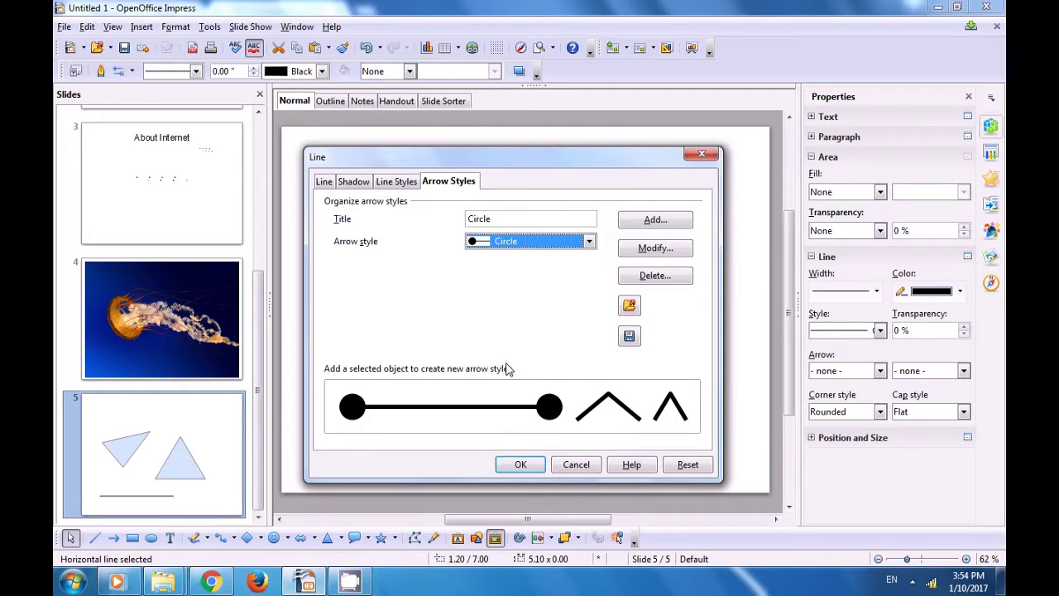
left_click(530, 465)
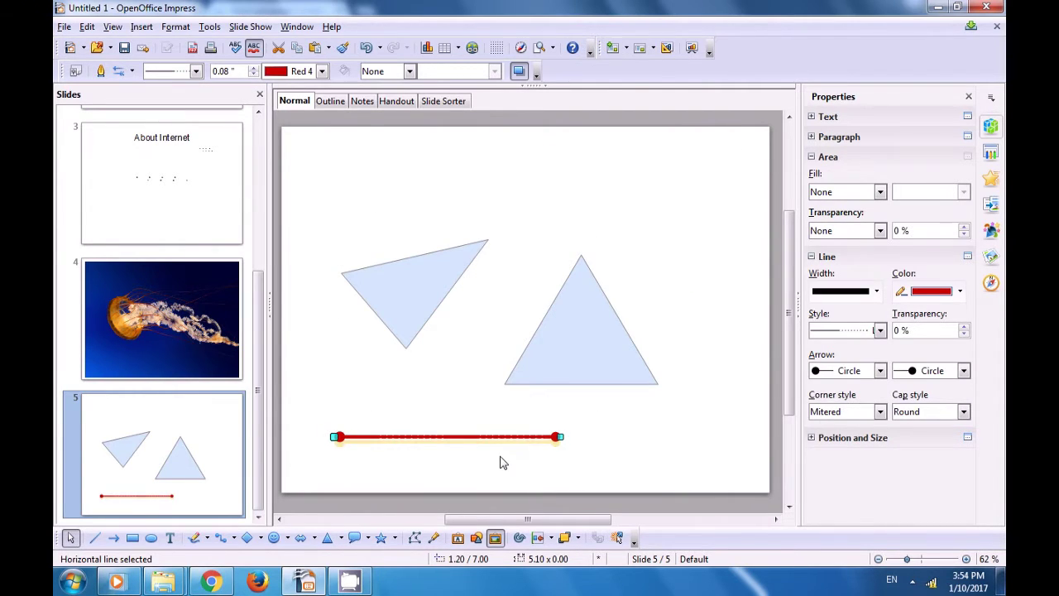
Move the formatted line slightly right and down below the triangles, deselect it and start the slide show.
left_click(500, 462)
left_click_drag(471, 439, 530, 452)
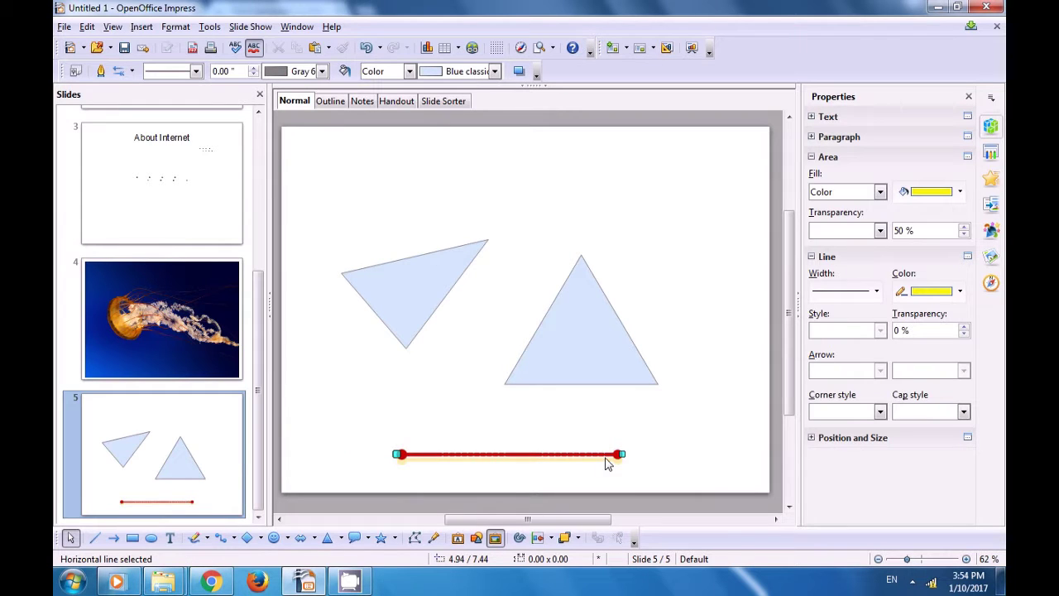
left_click(558, 443)
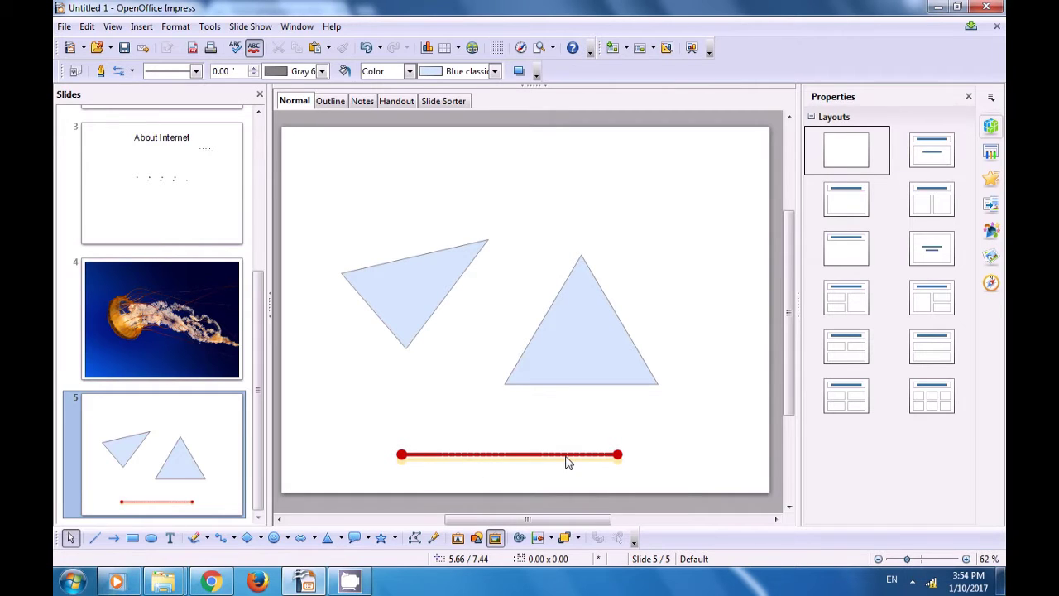
key("F5")
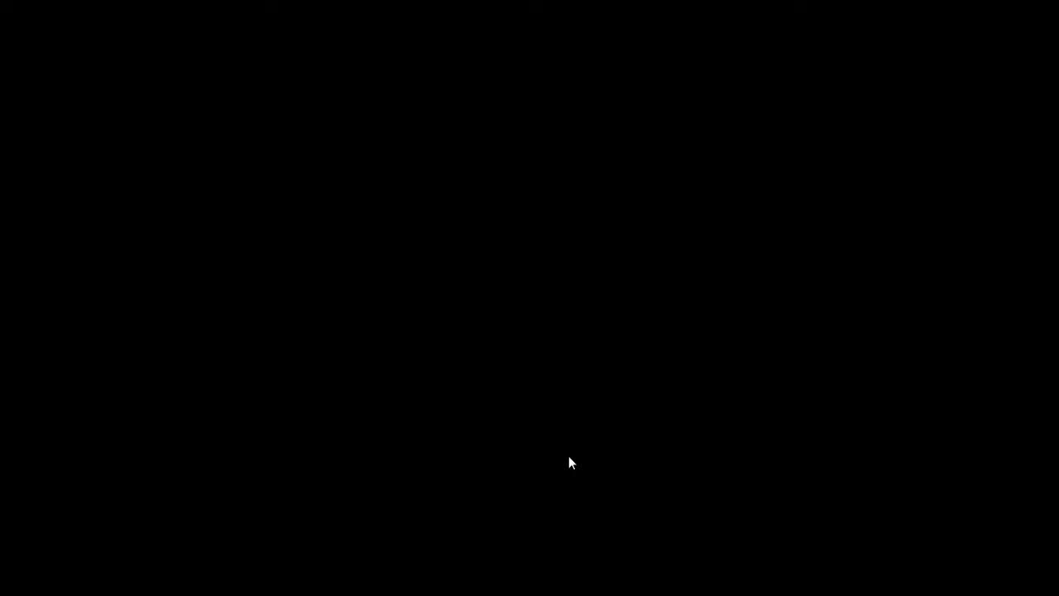
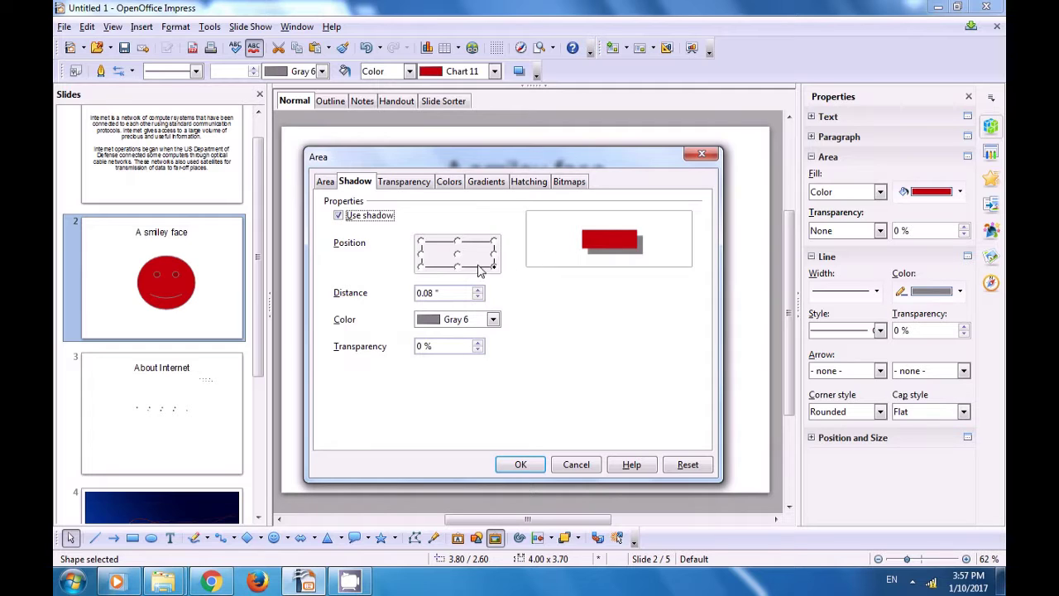
Place the smiley's shadow directly below it, with 0.16" distance, Gray 6 color and 10 % transparency.
left_click(457, 267)
left_click(493, 319)
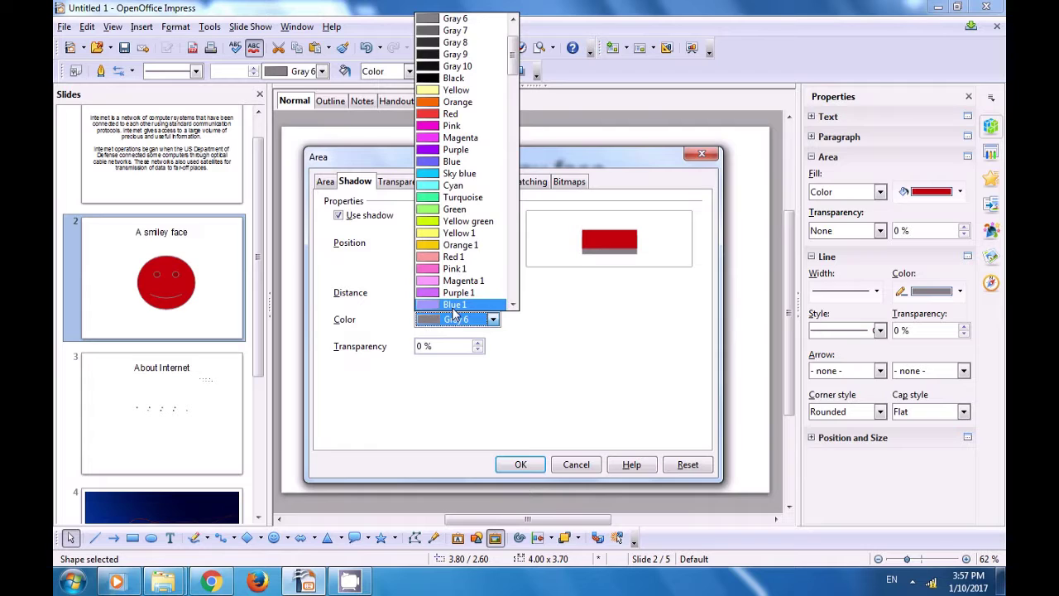
left_click(455, 322)
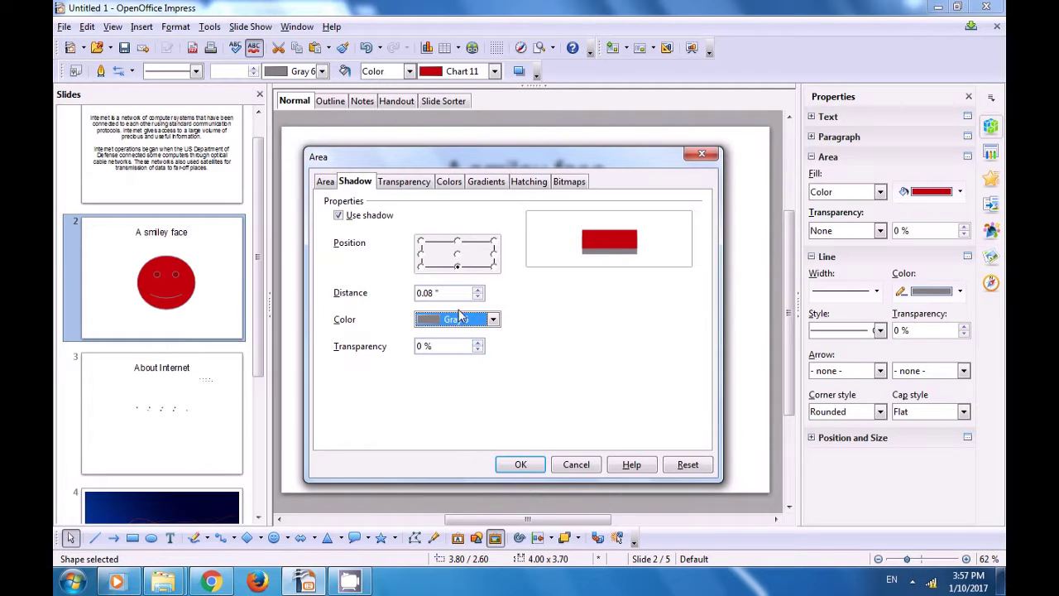
left_click(479, 290)
left_click(478, 291)
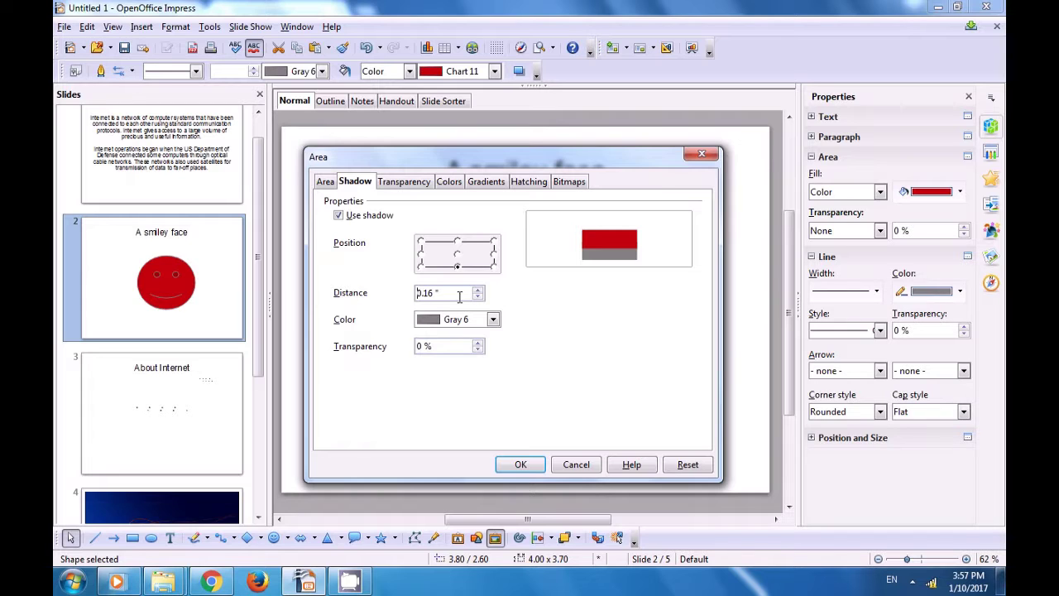
left_click(478, 342)
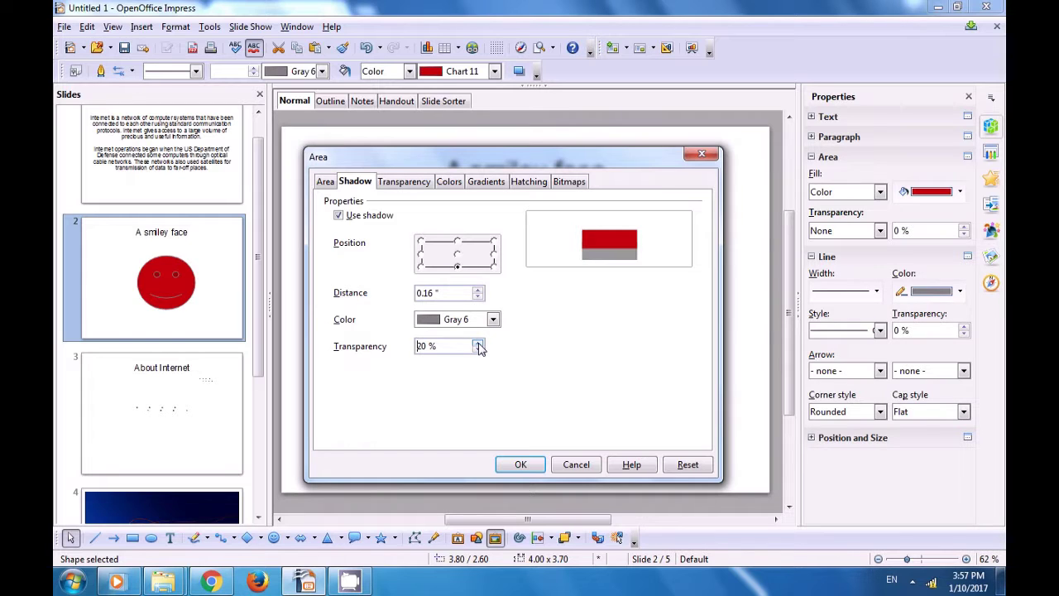
left_click(478, 350)
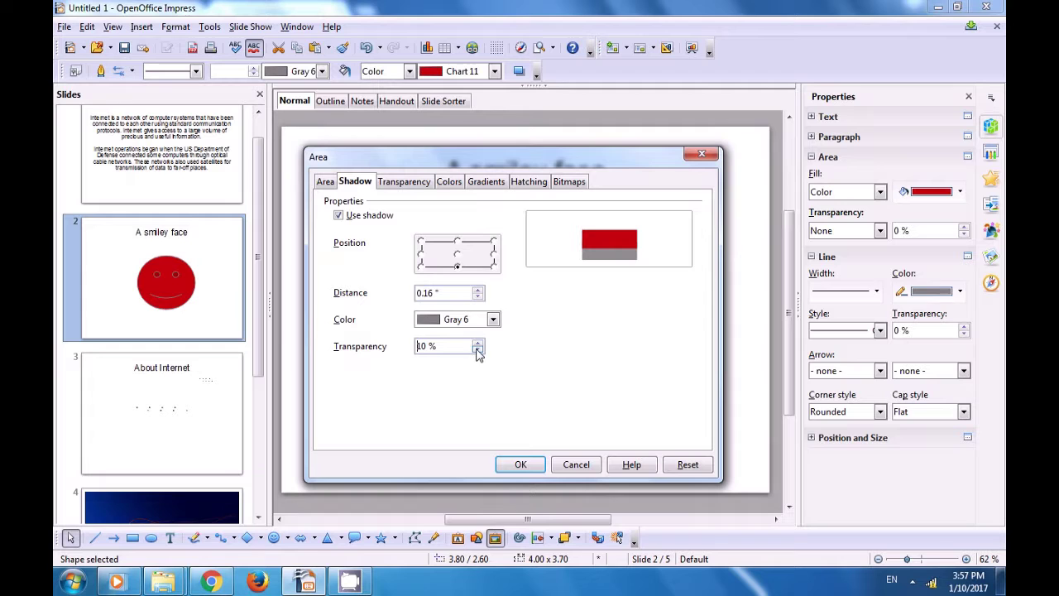
Try a uniform fill transparency for the smiley, raising it to 70 % and lowering it to 5 %.
left_click(414, 184)
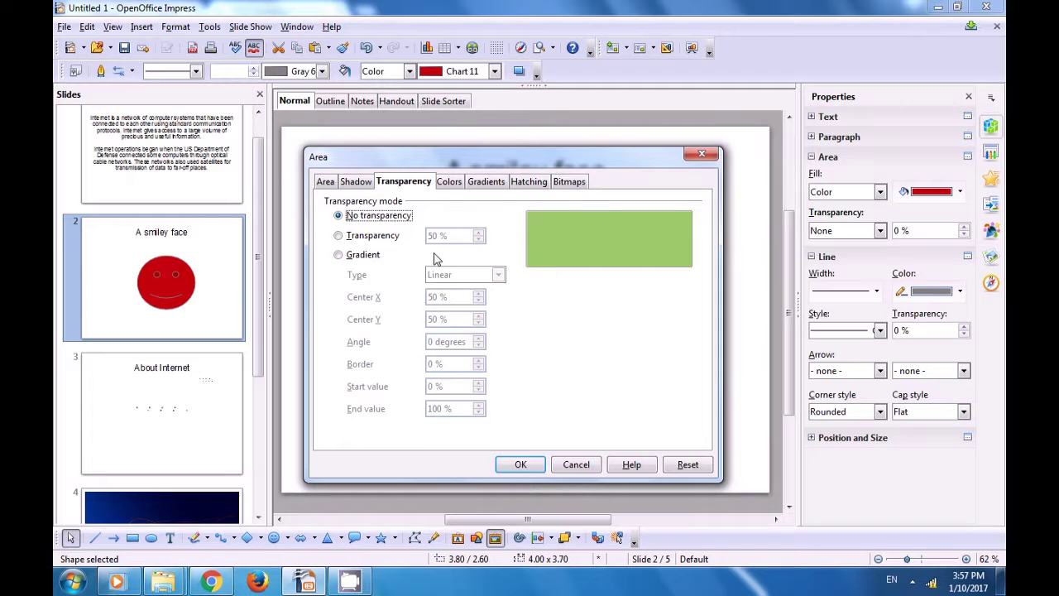
left_click(338, 235)
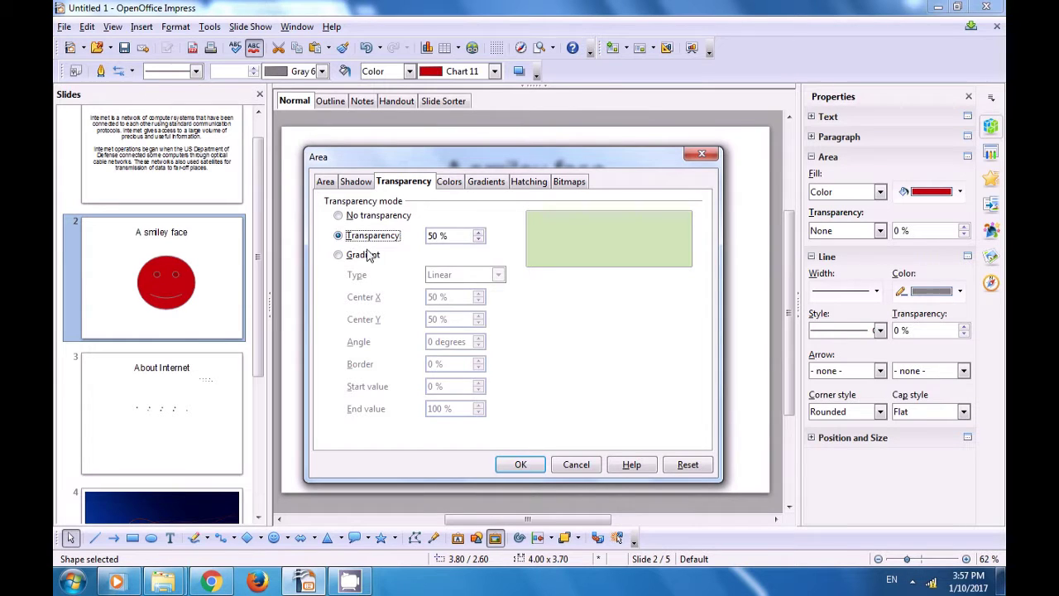
left_click(478, 235)
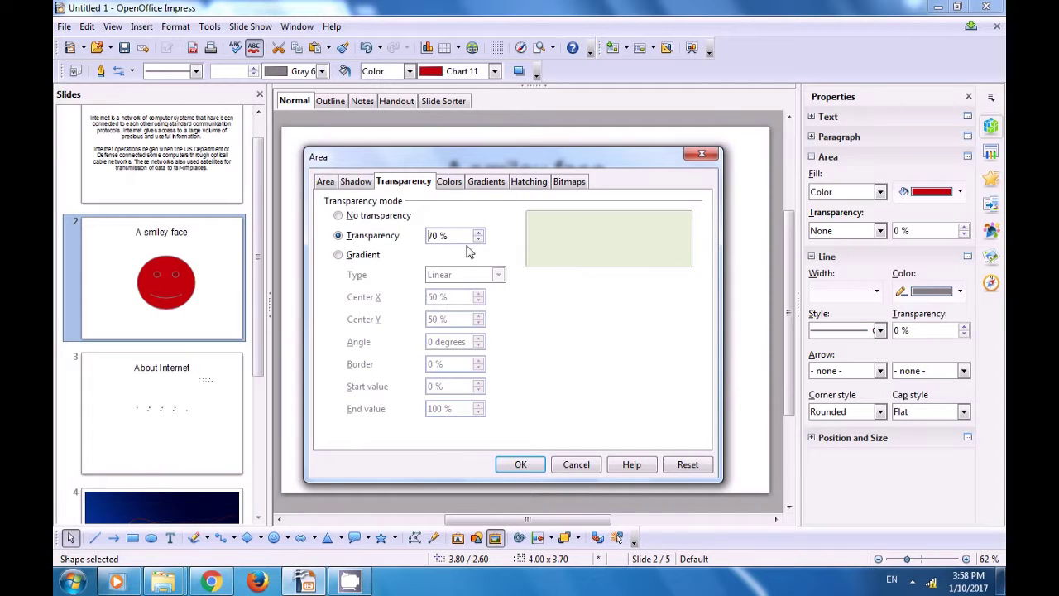
left_click(478, 239)
left_click(479, 239)
left_click(479, 239)
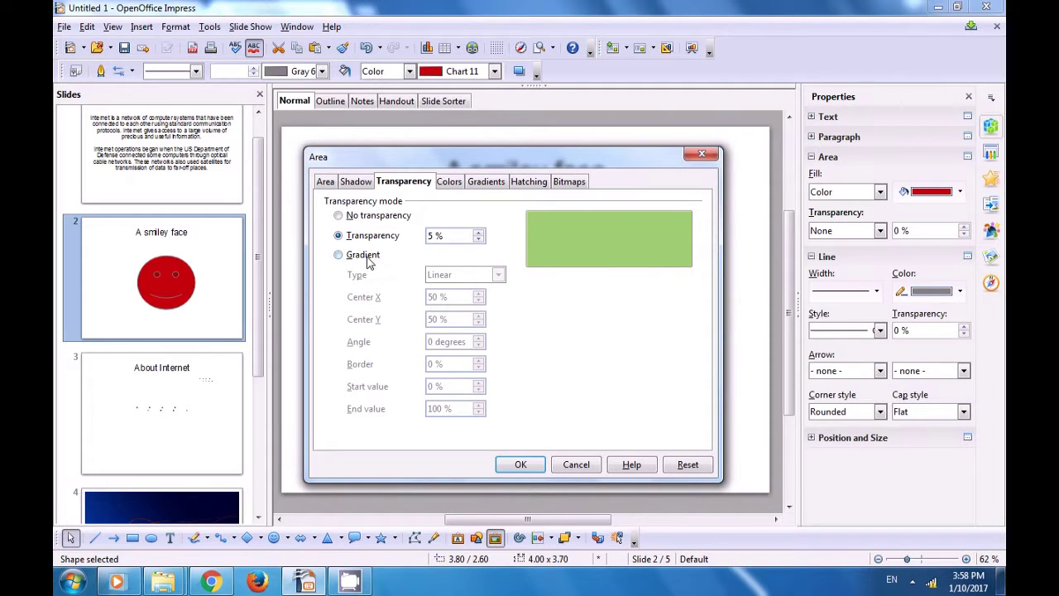
Switch the smiley's fill to gradient transparency, trying the Ellipsoid type and choosing Square.
left_click(340, 255)
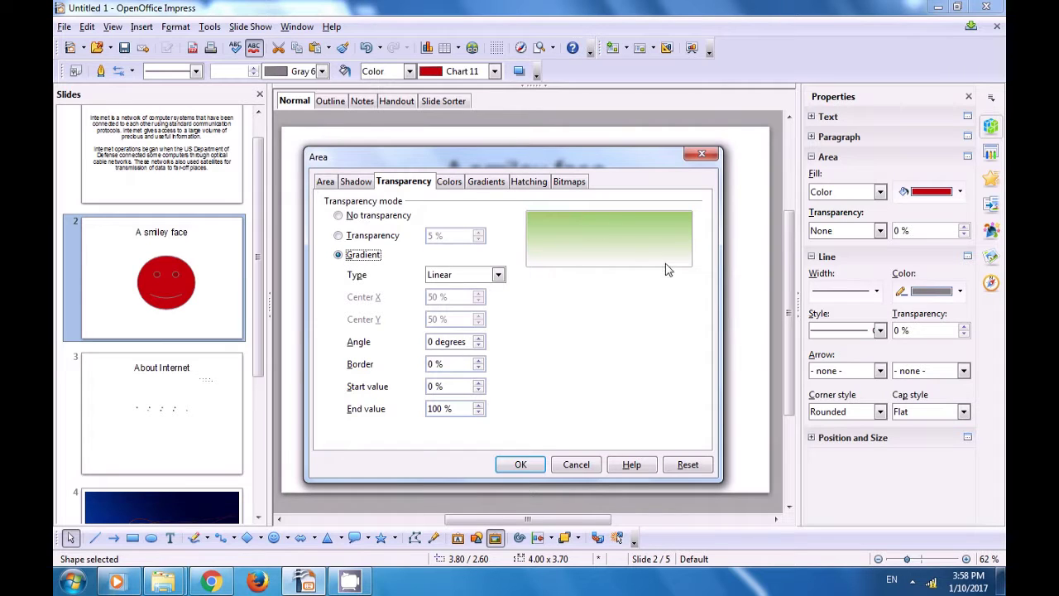
left_click(497, 275)
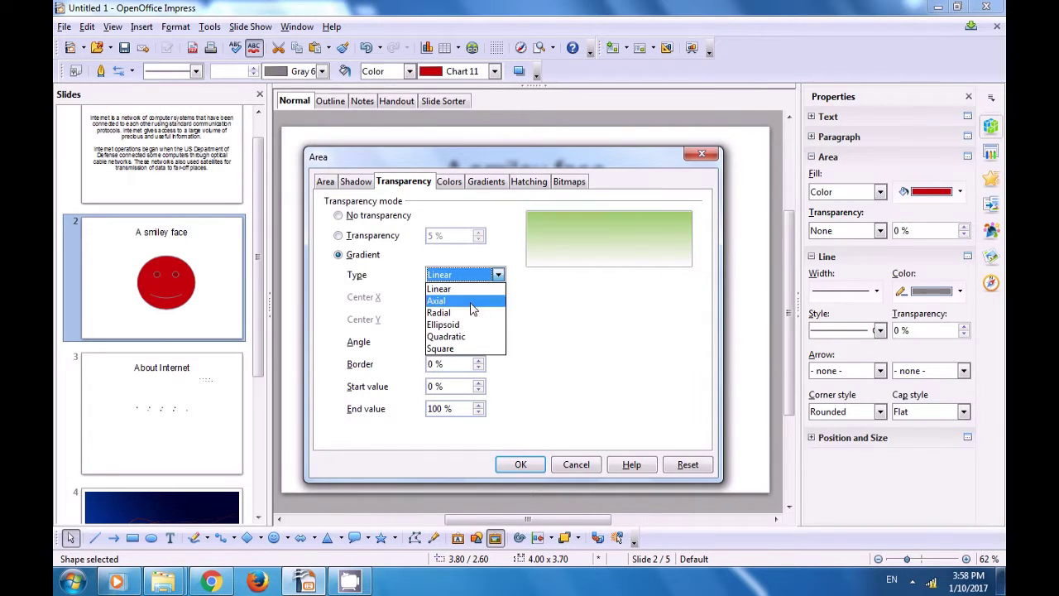
left_click(461, 326)
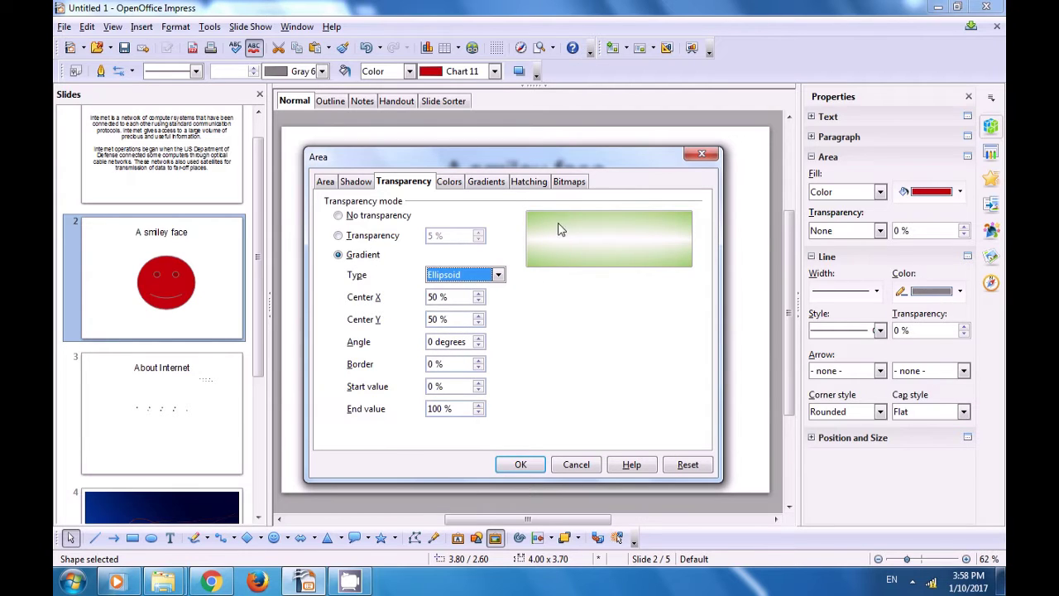
left_click(497, 274)
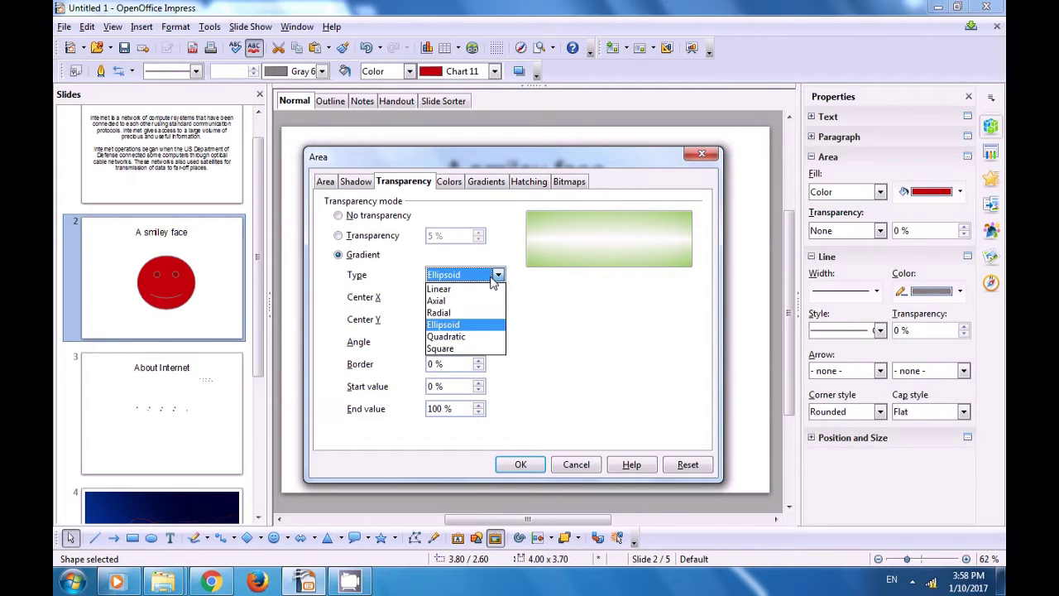
left_click(451, 349)
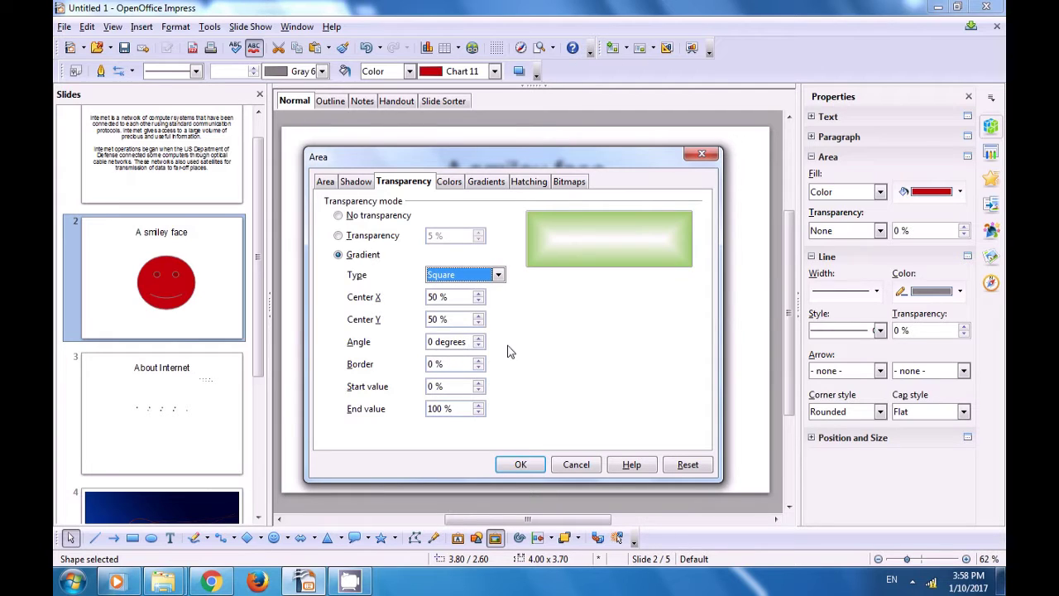
Try a horizontal gradient center of 65 % and return Center X to 50 %.
left_click(480, 293)
left_click(480, 293)
left_click(480, 294)
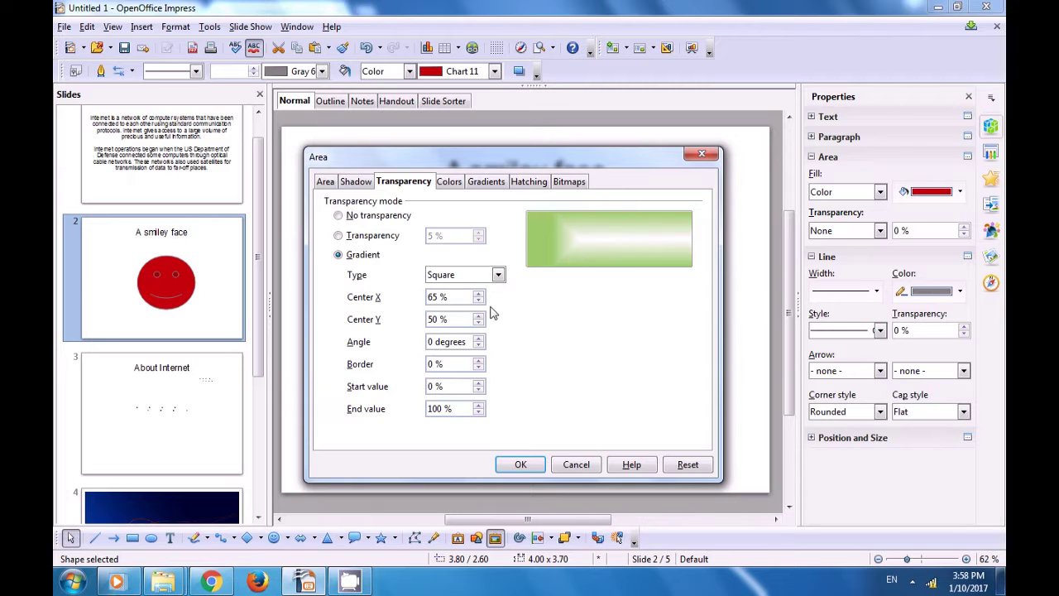
left_click(479, 301)
left_click(478, 301)
left_click(478, 300)
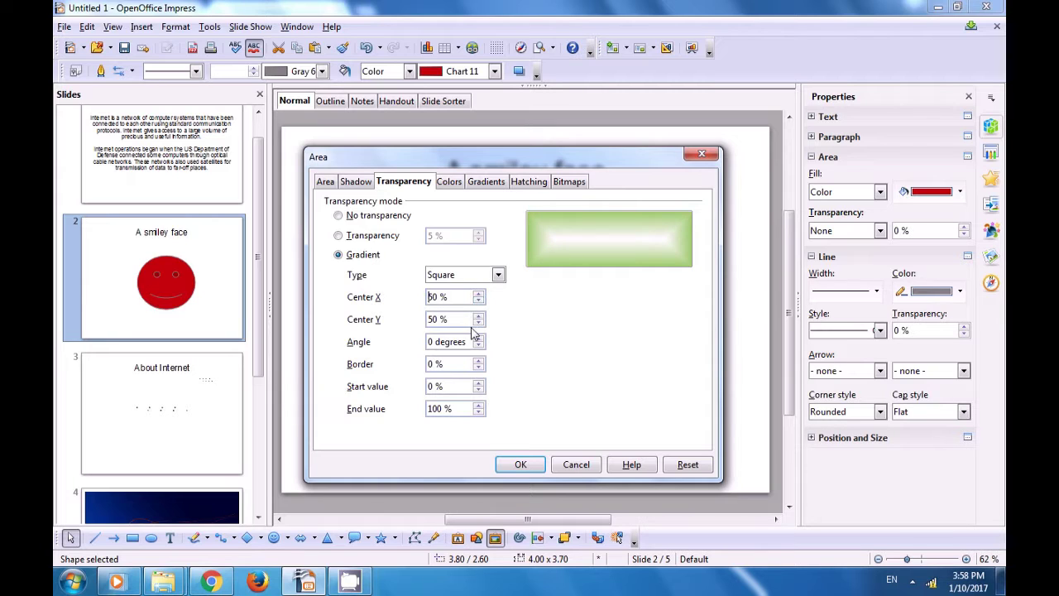
Set the transparency gradient's Center Y to 55 % after trying 65 %.
left_click(479, 317)
left_click(478, 317)
left_click(478, 317)
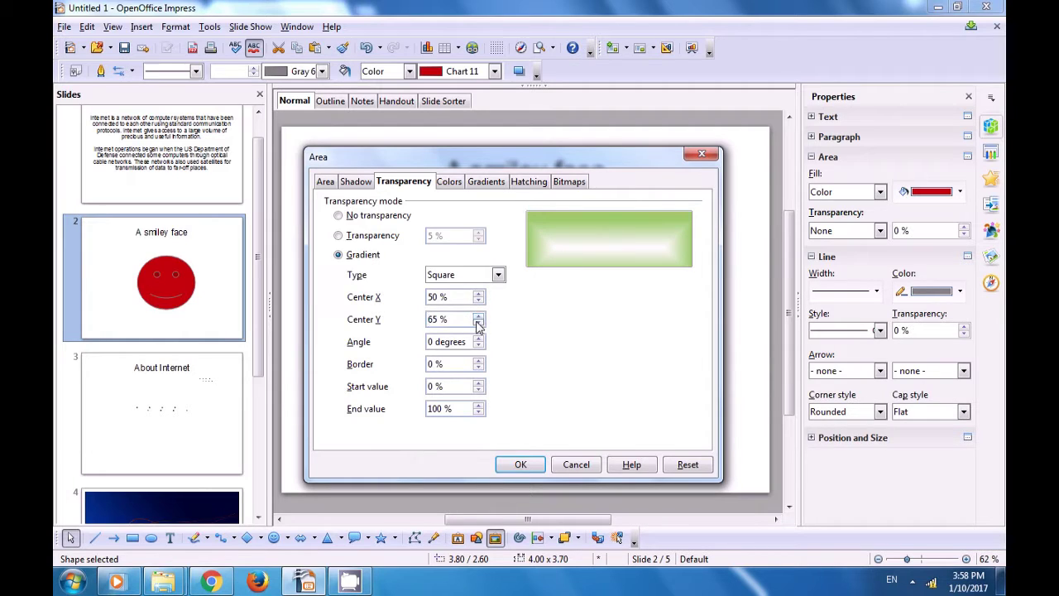
left_click(478, 323)
left_click(478, 323)
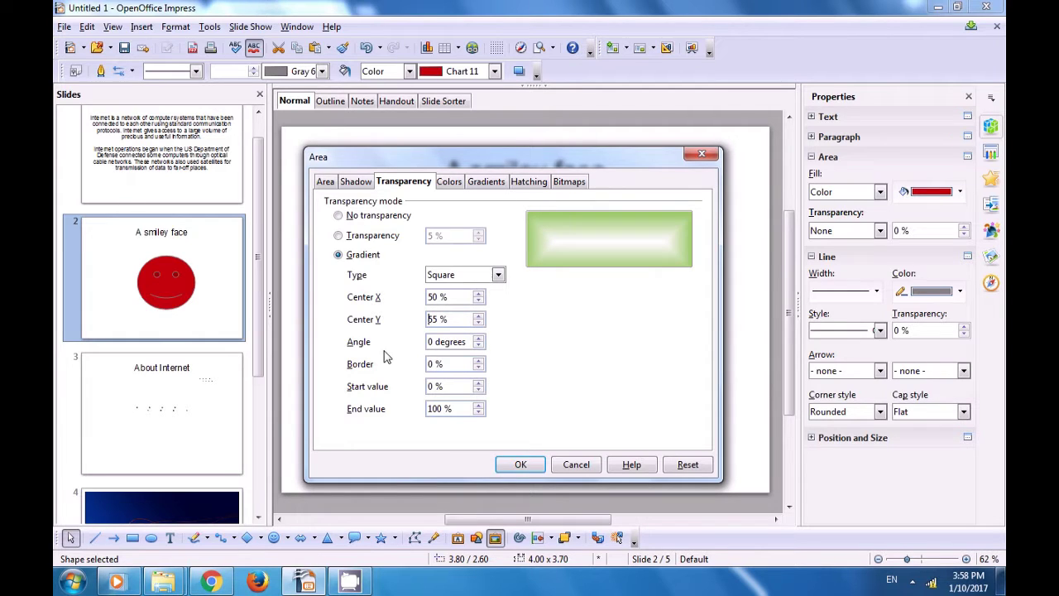
Rotate the square transparency gradient to an angle of 120 degrees.
left_click(478, 337)
left_click(479, 337)
left_click(479, 337)
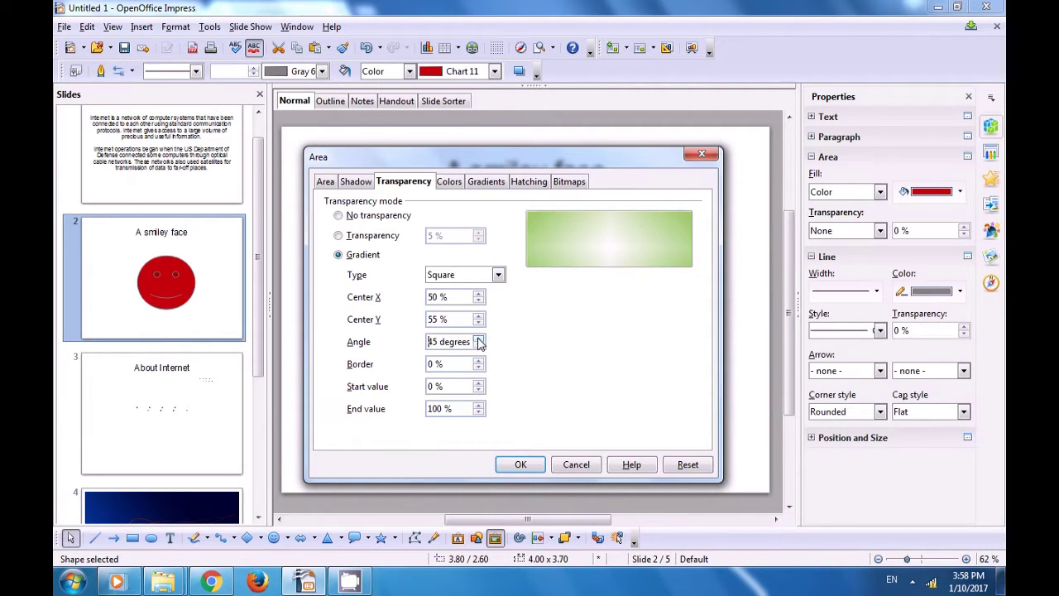
left_click(478, 339)
left_click(478, 338)
left_click(479, 339)
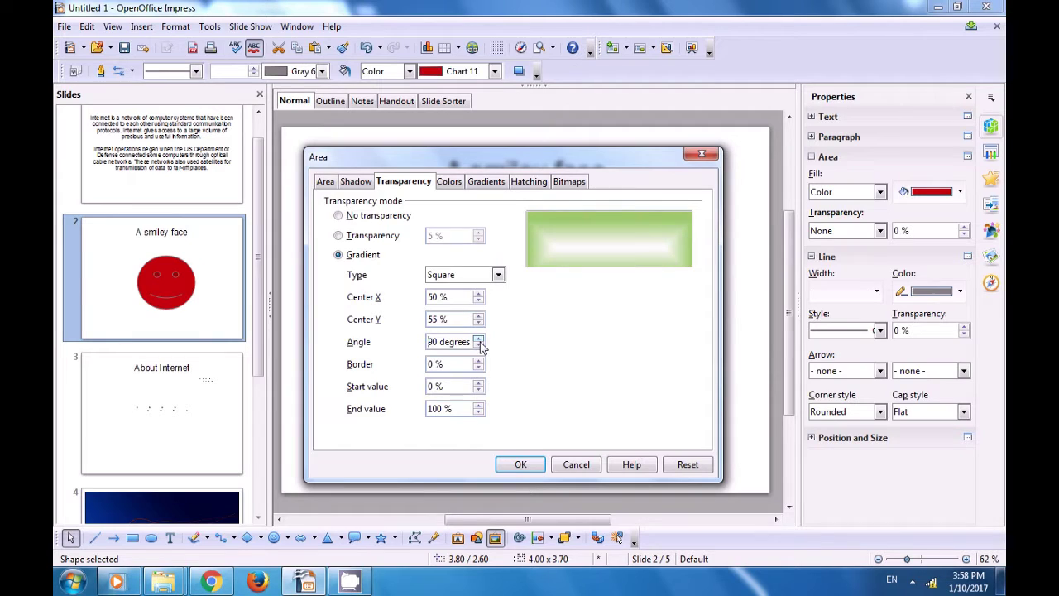
left_click(478, 338)
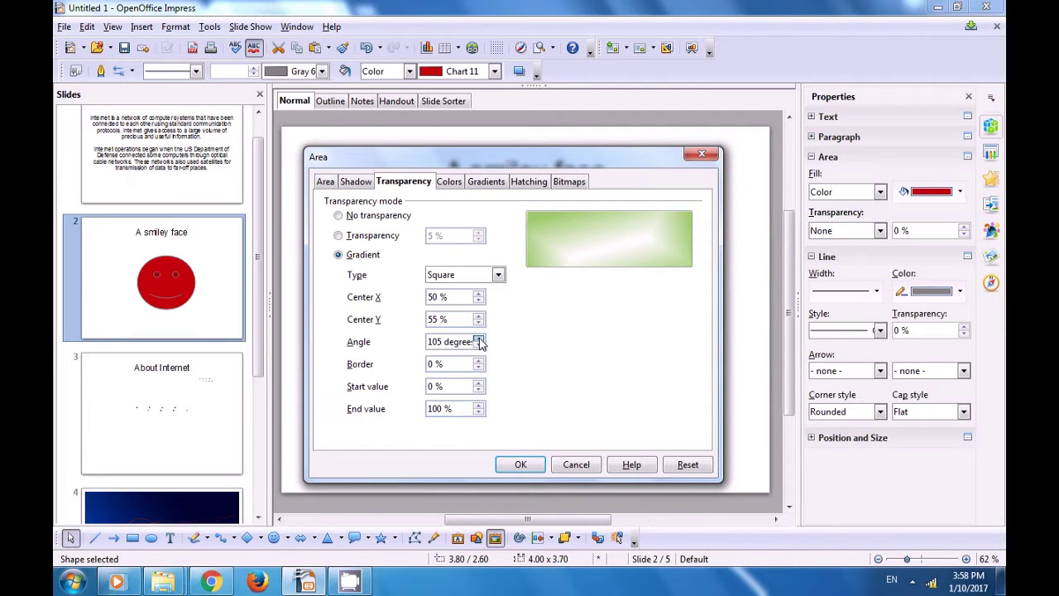
left_click(478, 338)
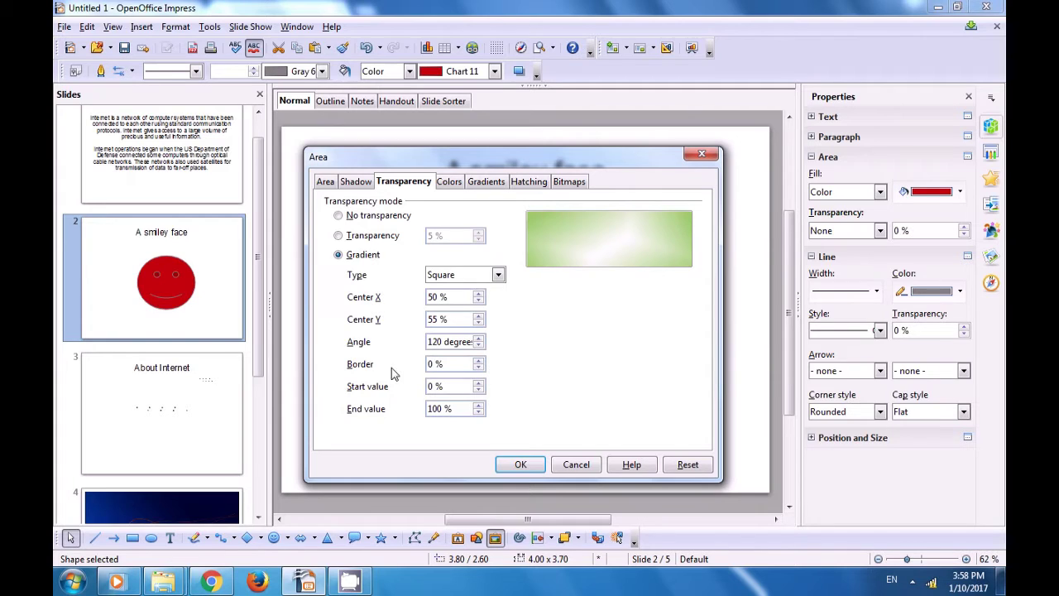
Set the transparency gradient's border to 40 % and try a 15 % start value before returning it to 0 %.
left_click(479, 361)
left_click(478, 361)
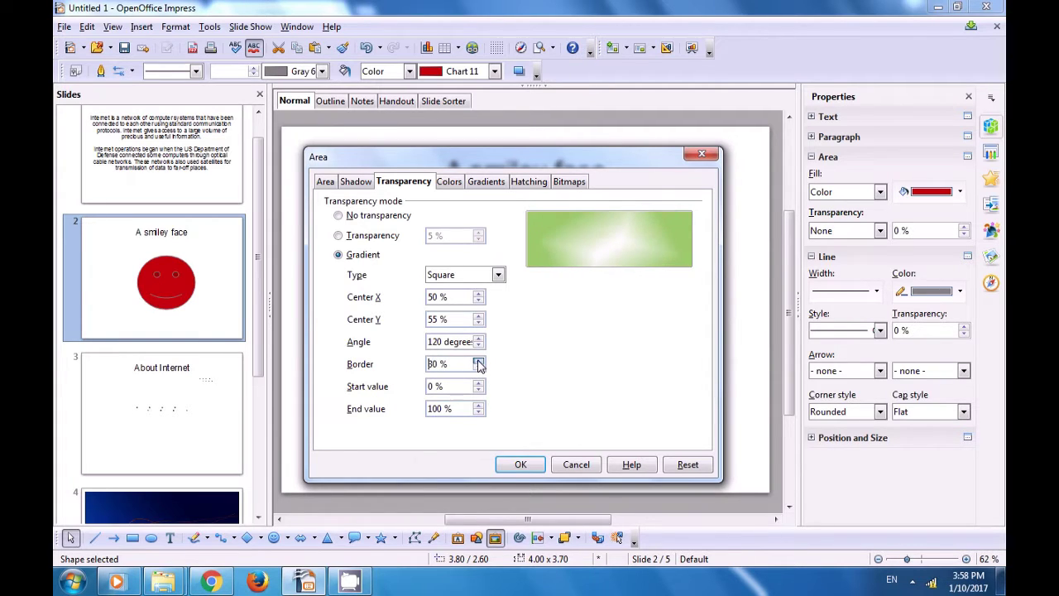
left_click(478, 362)
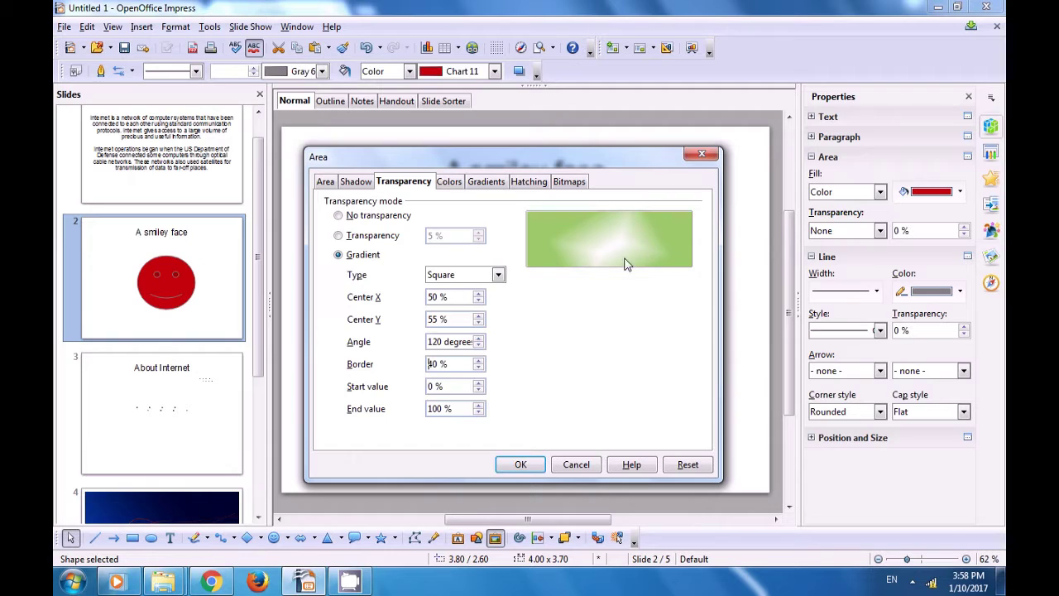
left_click(480, 388)
left_click(479, 385)
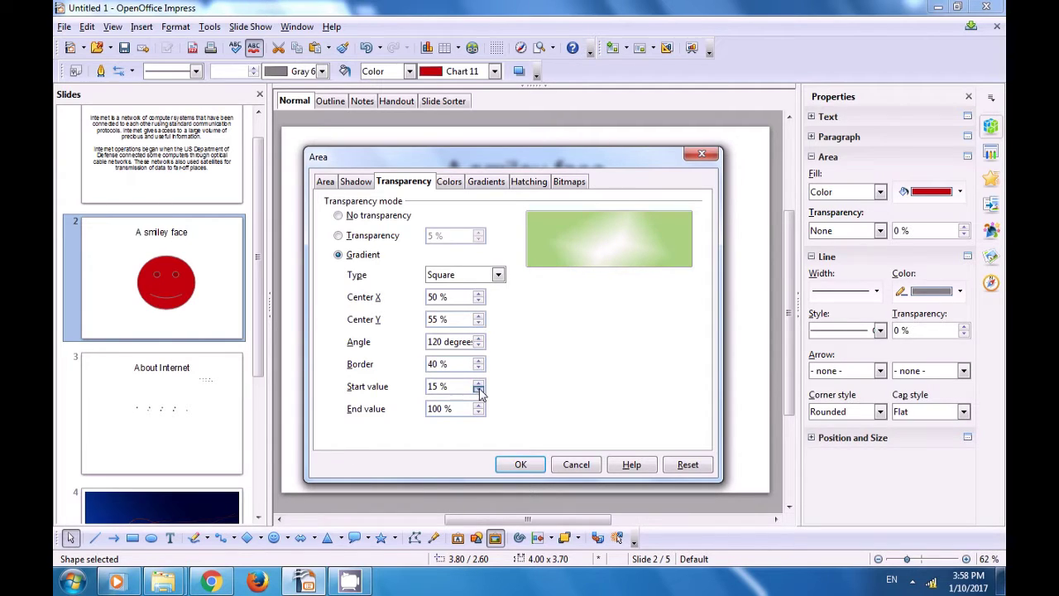
left_click(479, 389)
left_click(478, 408)
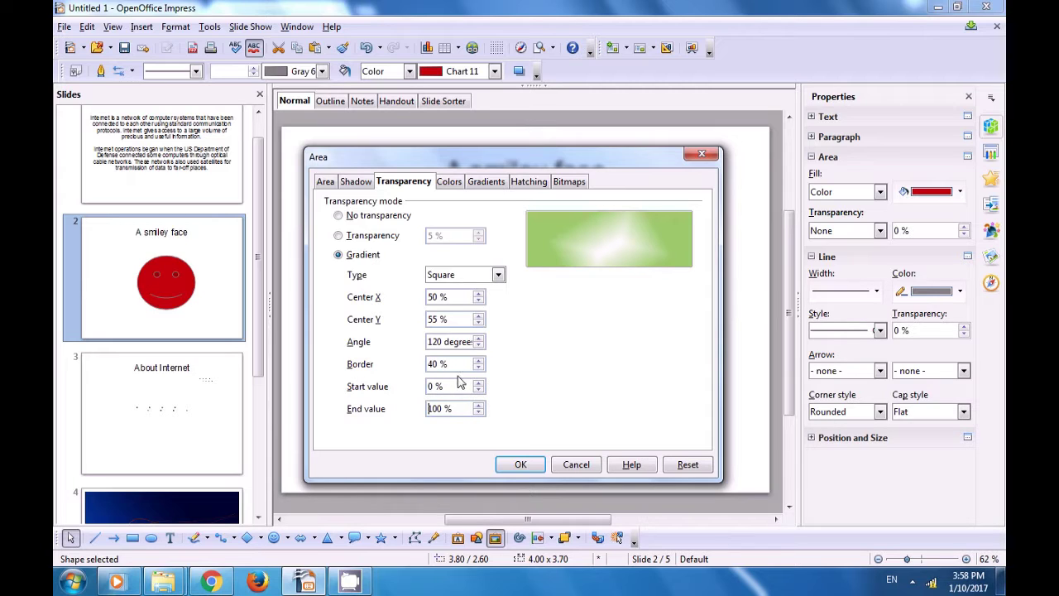
Try Red 3, Turquoise 8 and Sky blue 9 from the standard color table, naming the last "cs Sky blue" and keeping RGB.
left_click(451, 183)
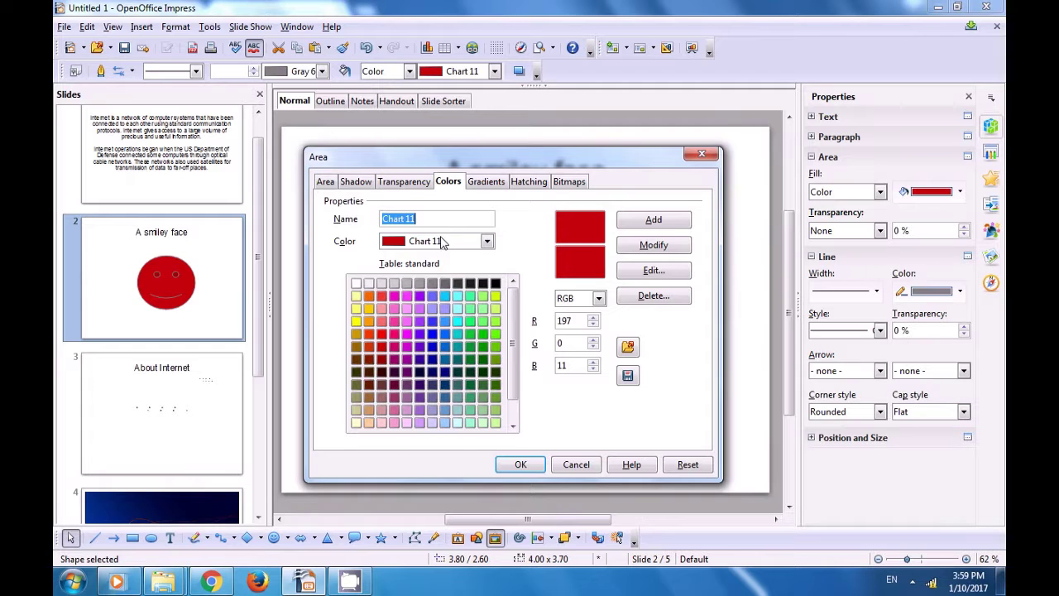
left_click(381, 334)
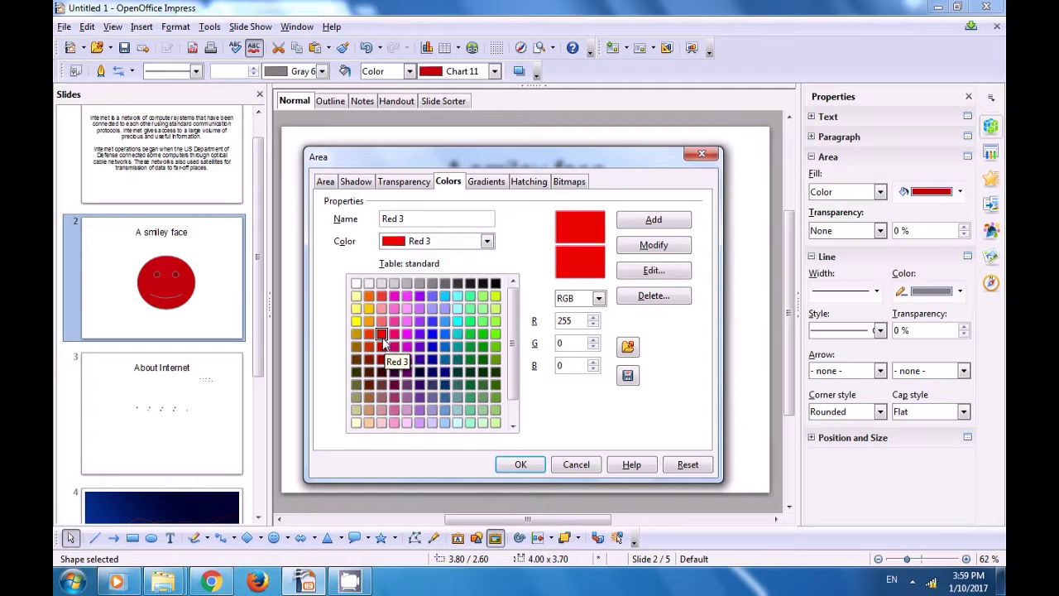
left_click(472, 398)
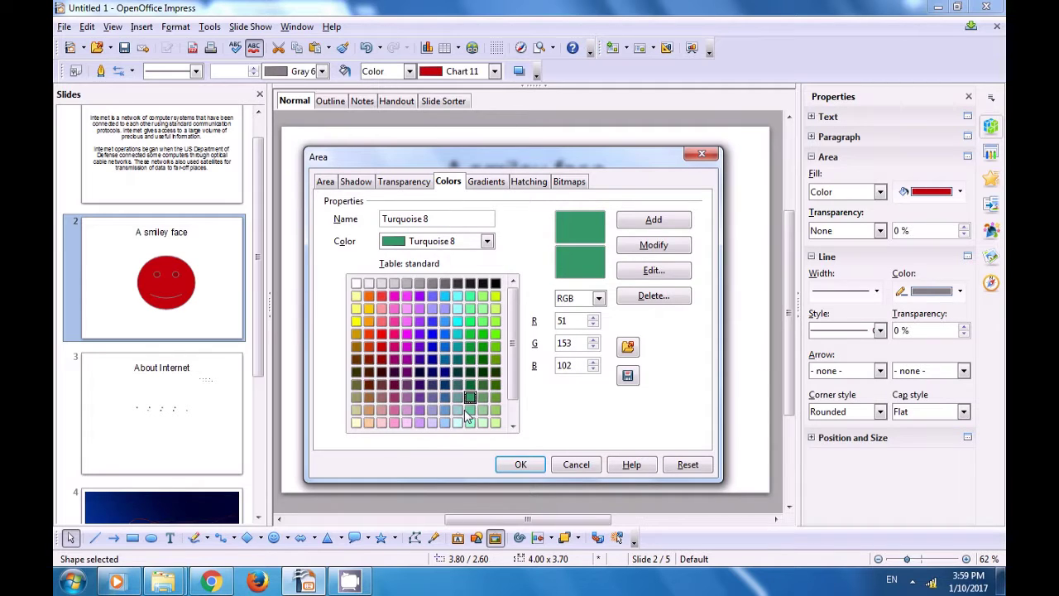
left_click(445, 410)
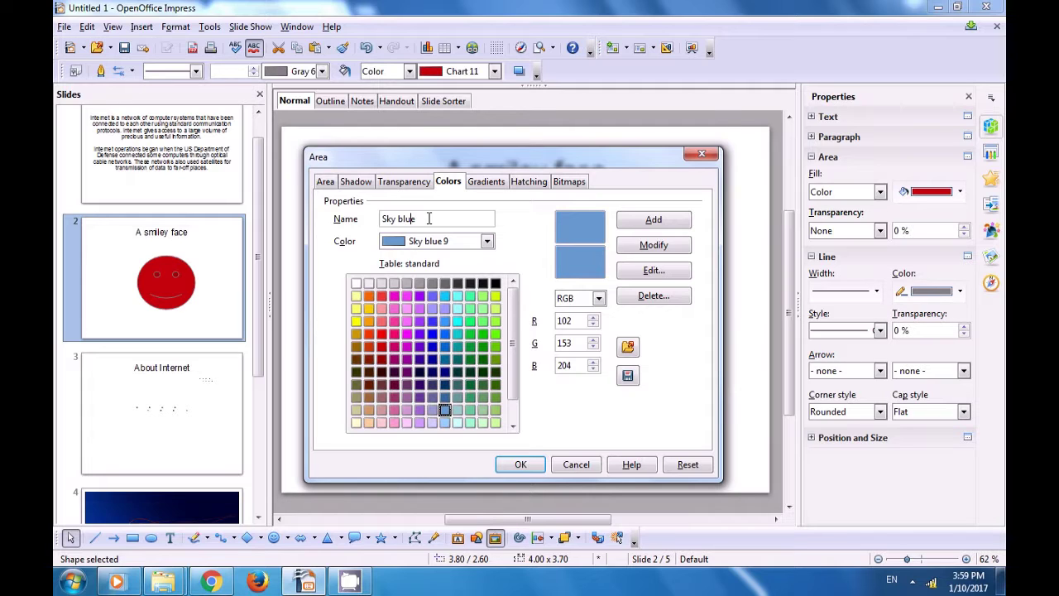
type("cs")
left_click(599, 299)
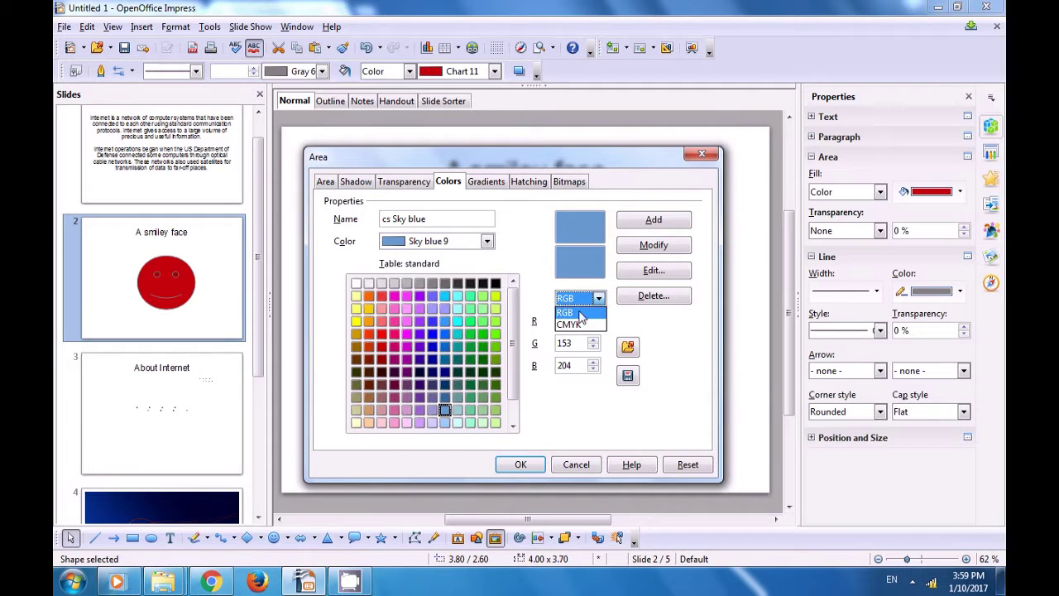
left_click(467, 327)
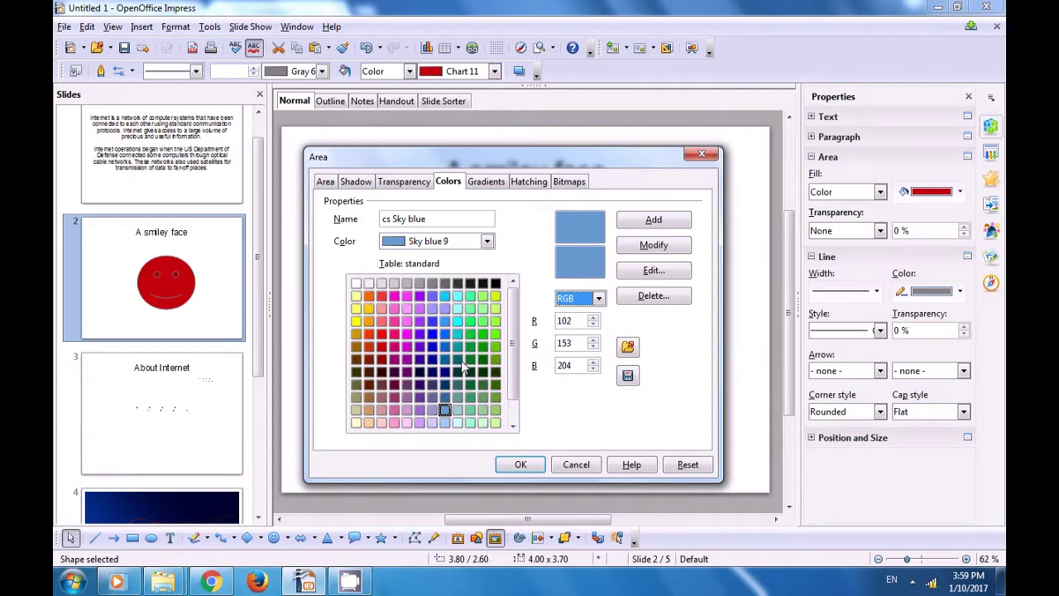
Add a new color based on Sky blue 2 to the color table under the name "Sky blue cs".
left_click(458, 358)
left_click(446, 322)
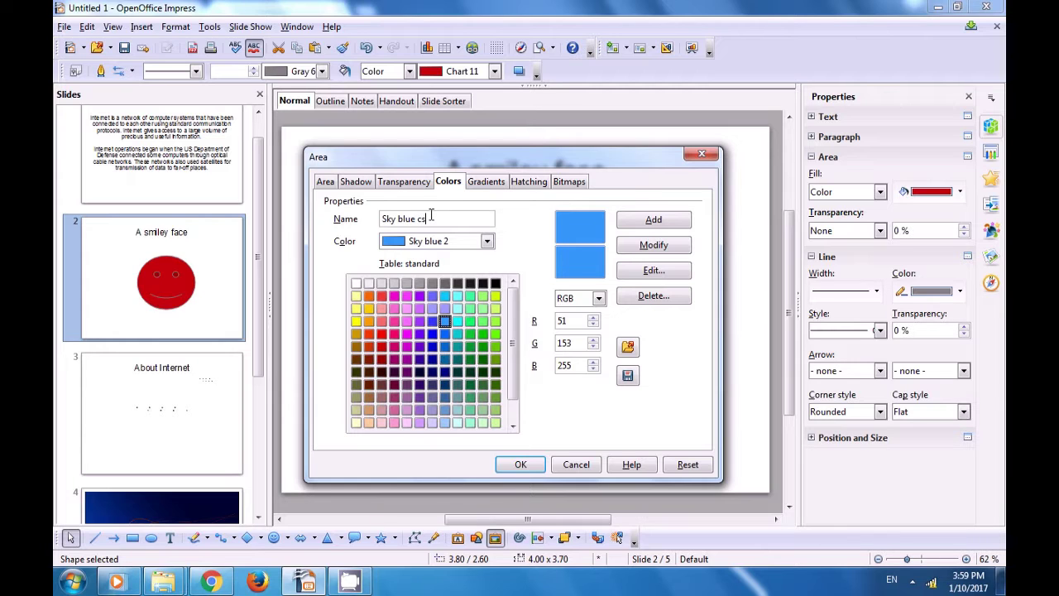
left_click(644, 220)
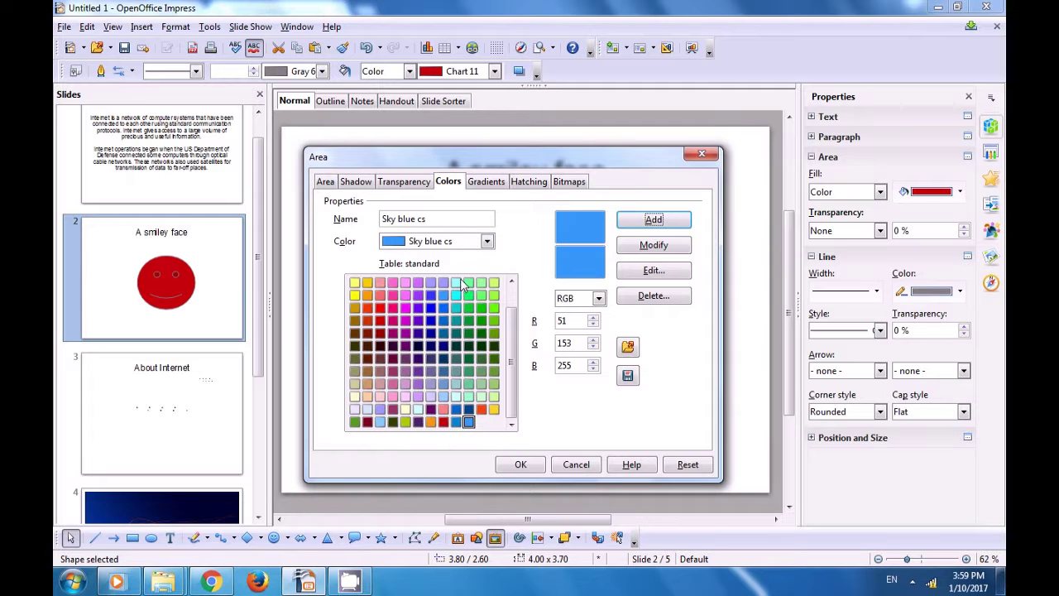
Change the Gray Gradient 1 settings to a Square type starting from Magenta 1.
left_click(495, 185)
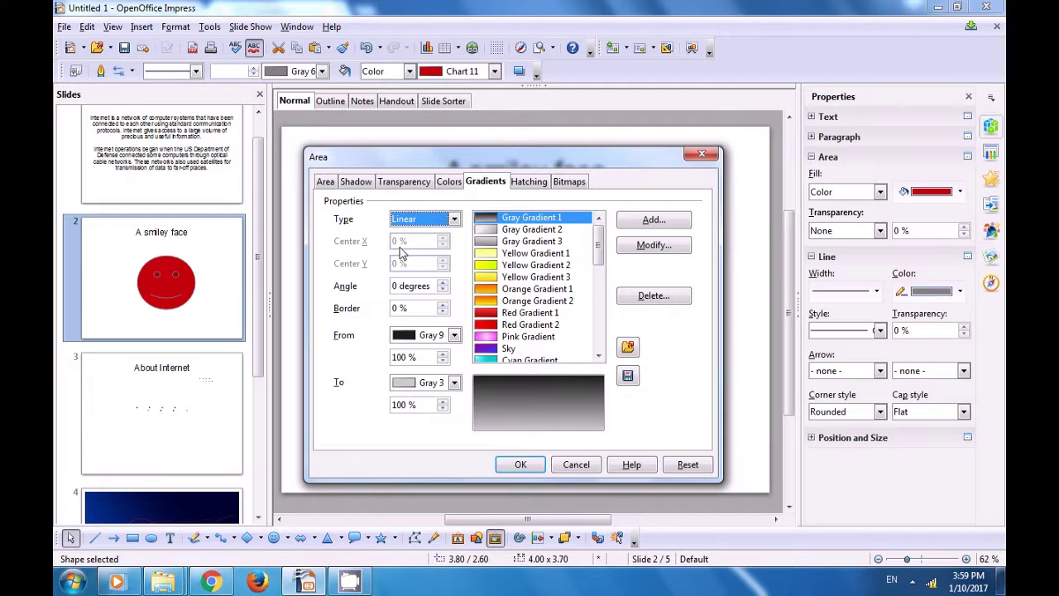
left_click(455, 219)
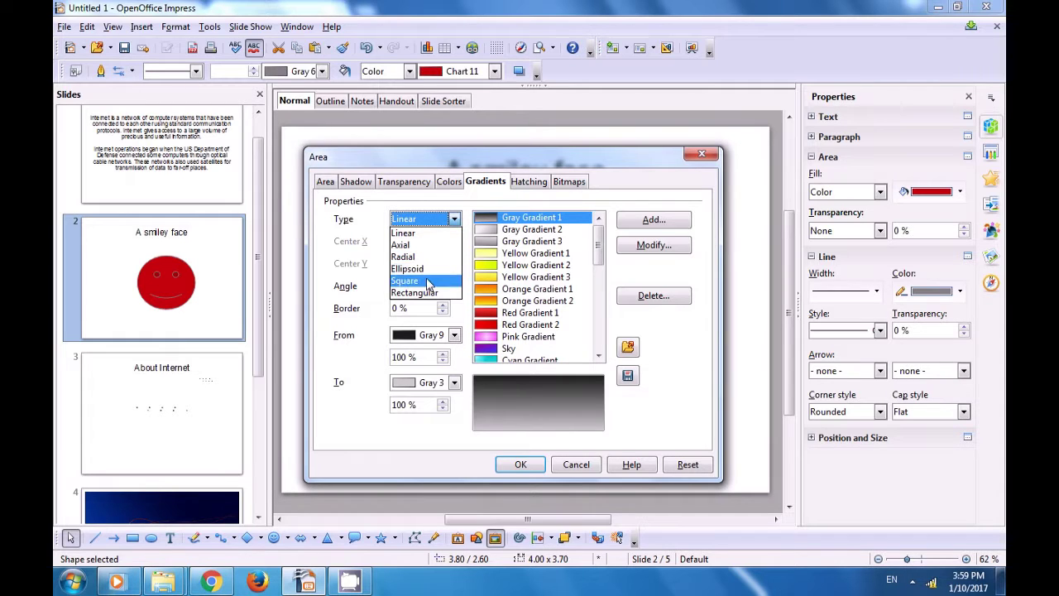
left_click(435, 280)
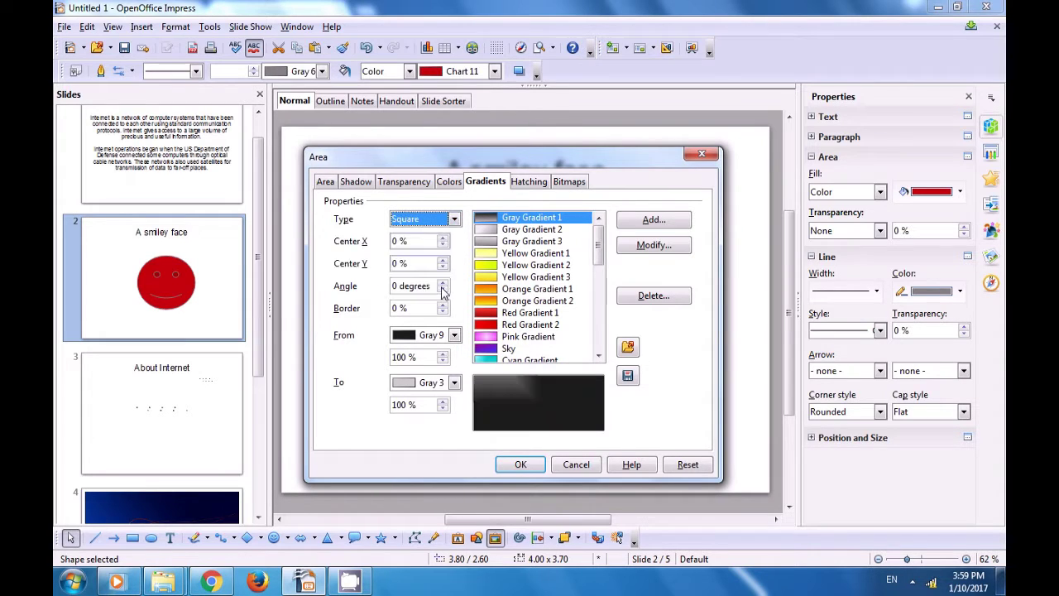
left_click(443, 338)
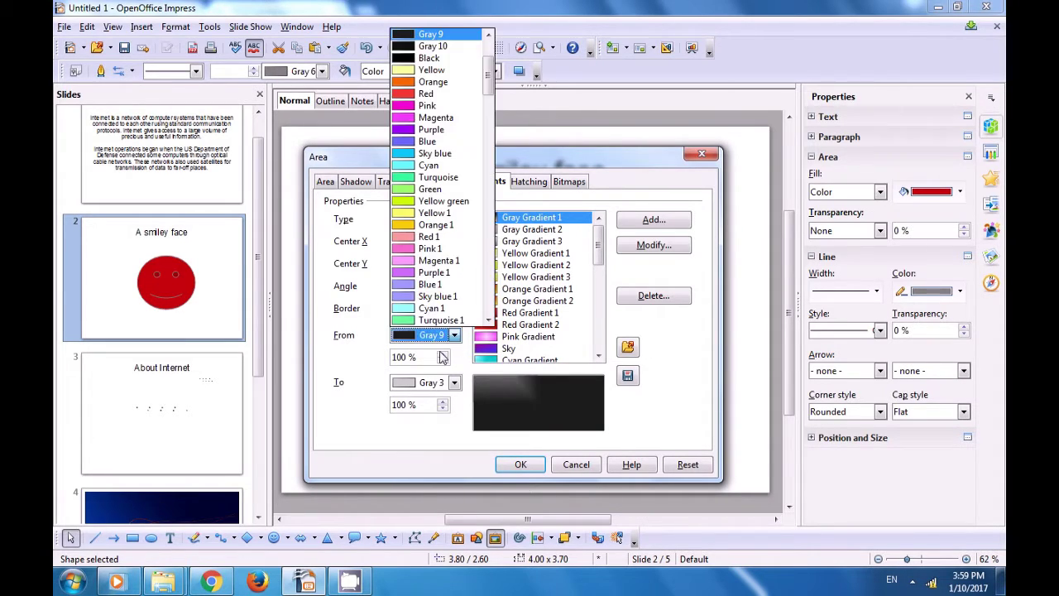
left_click(431, 261)
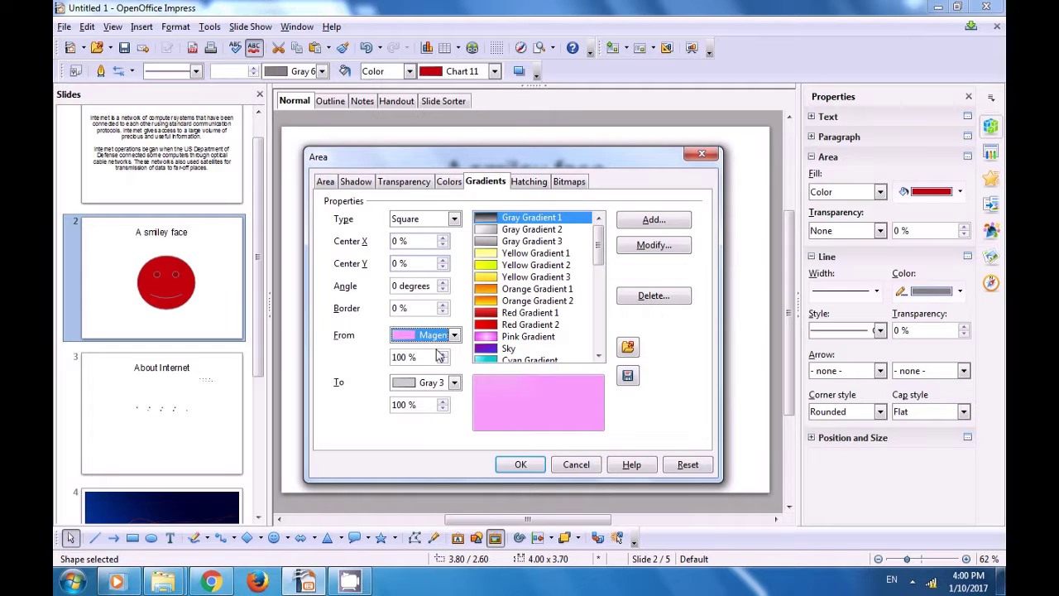
Add the magenta square gradient to the gradient list under the name "Gradient 12".
left_click(638, 221)
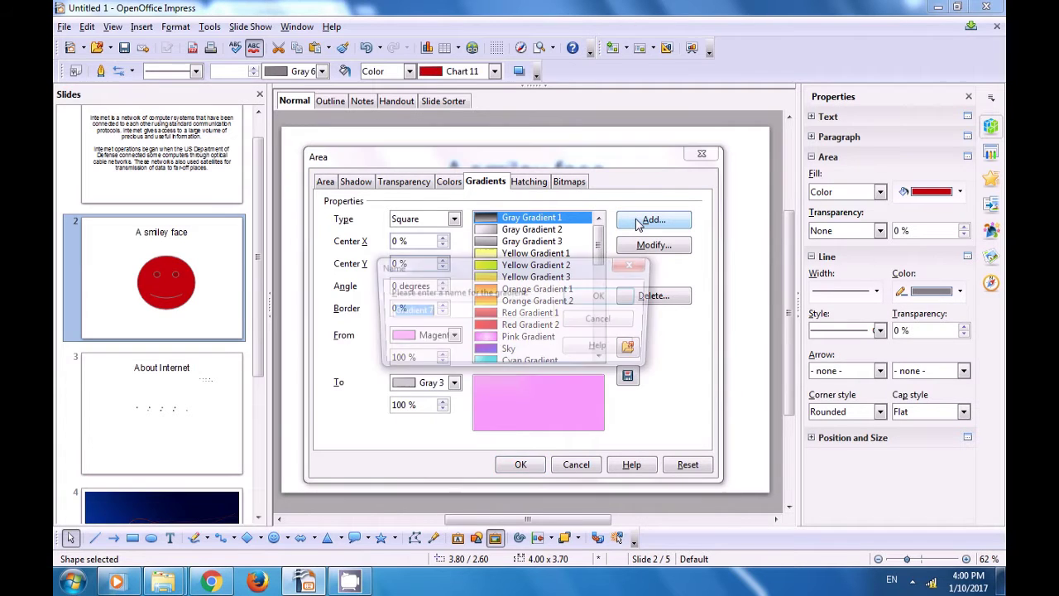
left_click(442, 312)
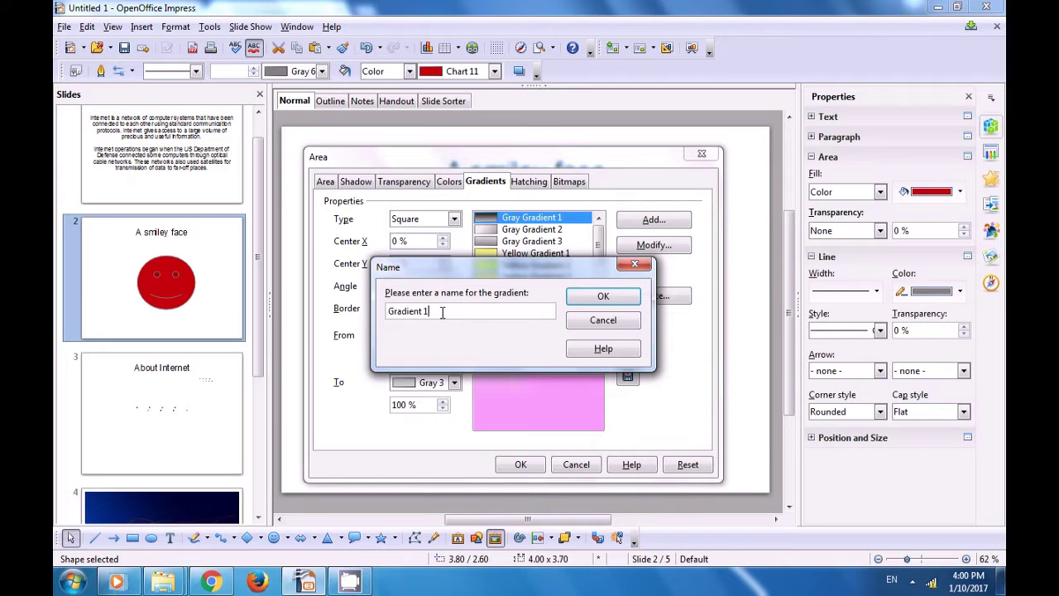
left_click(609, 299)
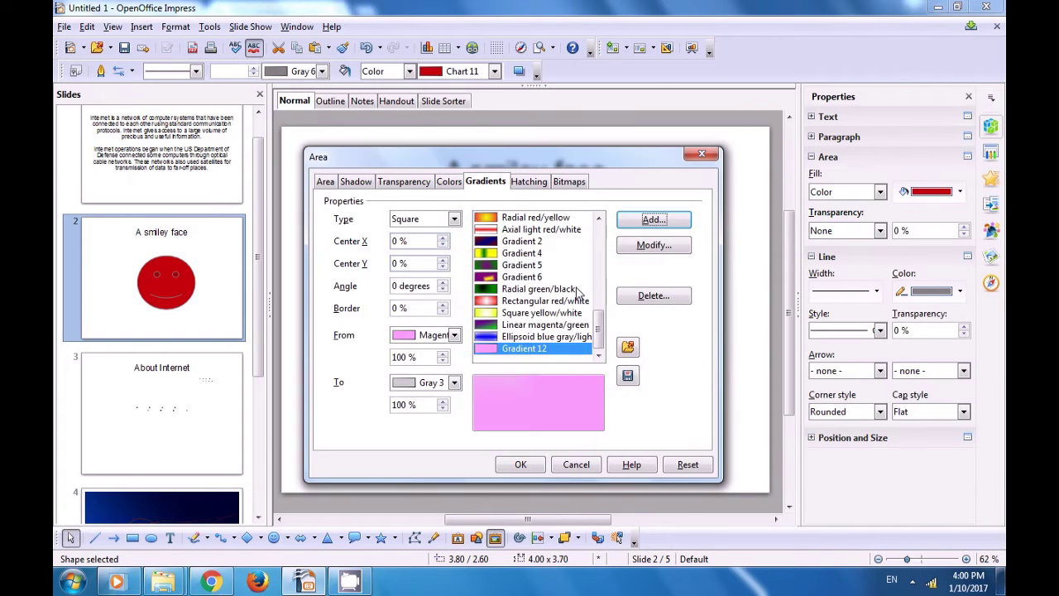
Try a line spacing of 0.12" on the Black 0 degrees hatching and return it to 0.04".
left_click(530, 183)
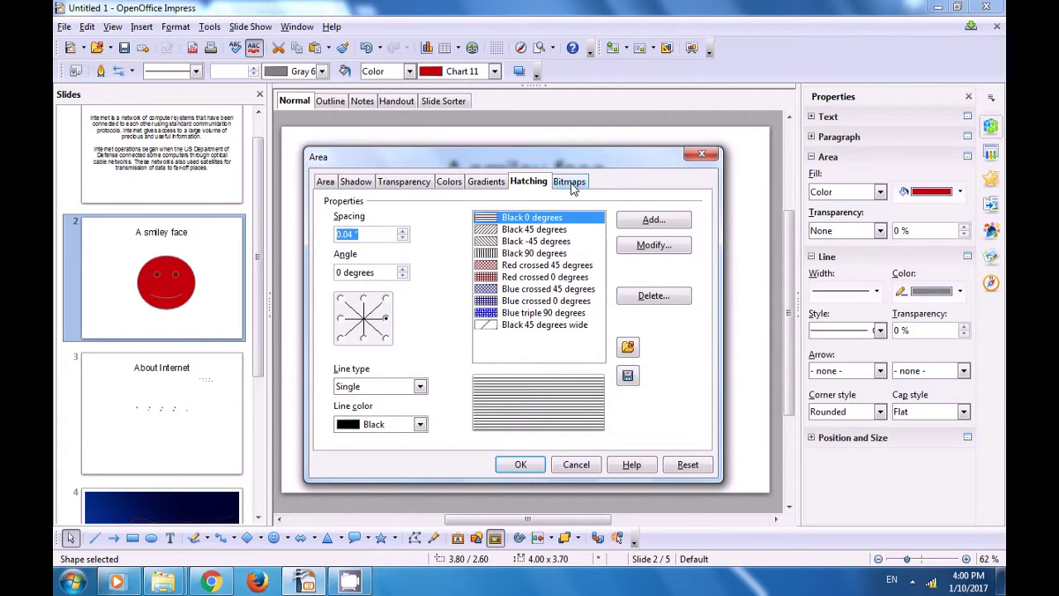
left_click(571, 184)
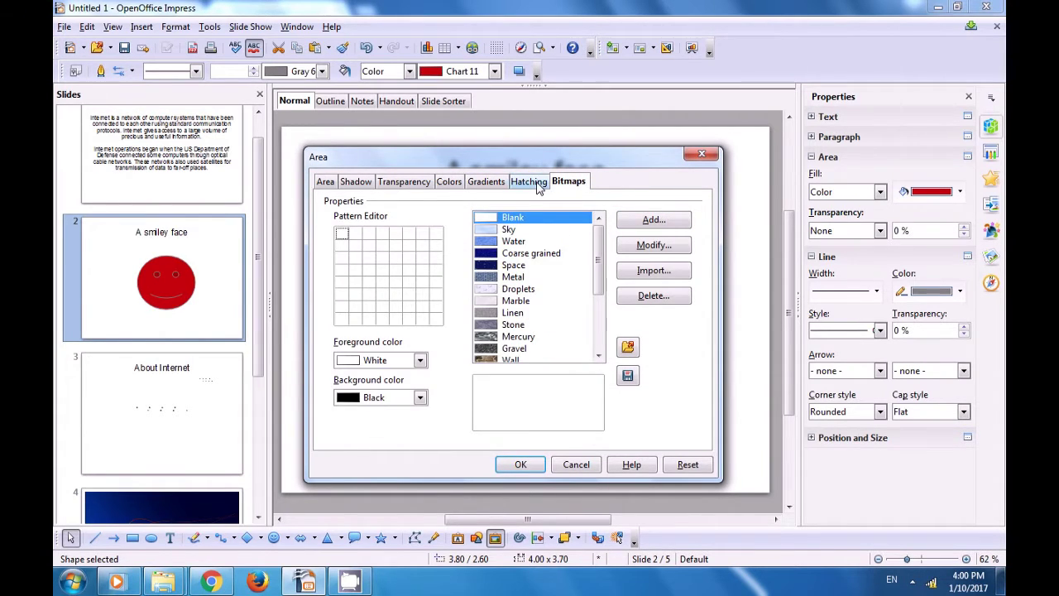
left_click(538, 184)
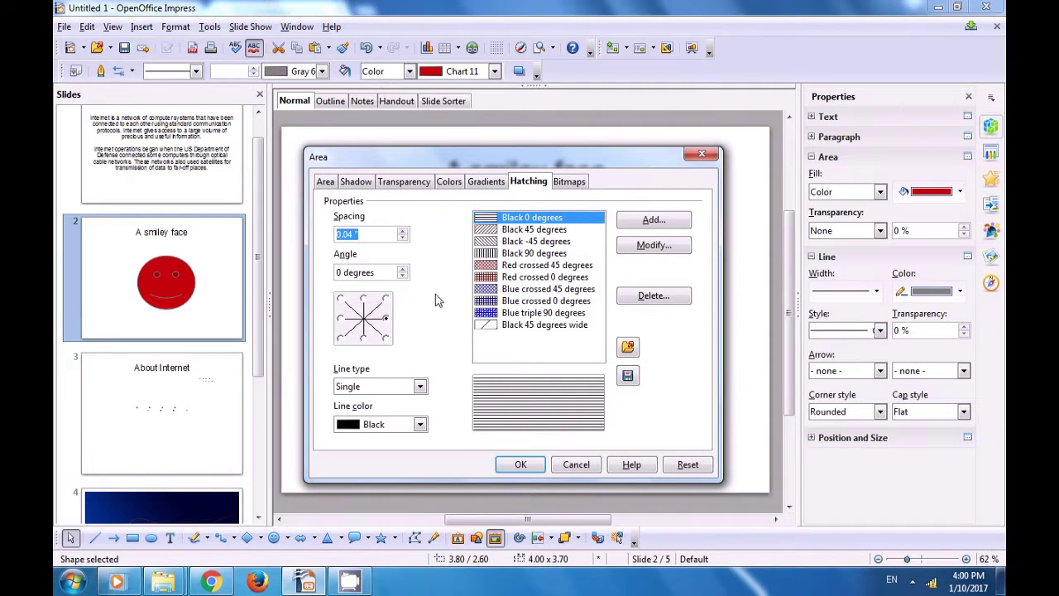
left_click(401, 233)
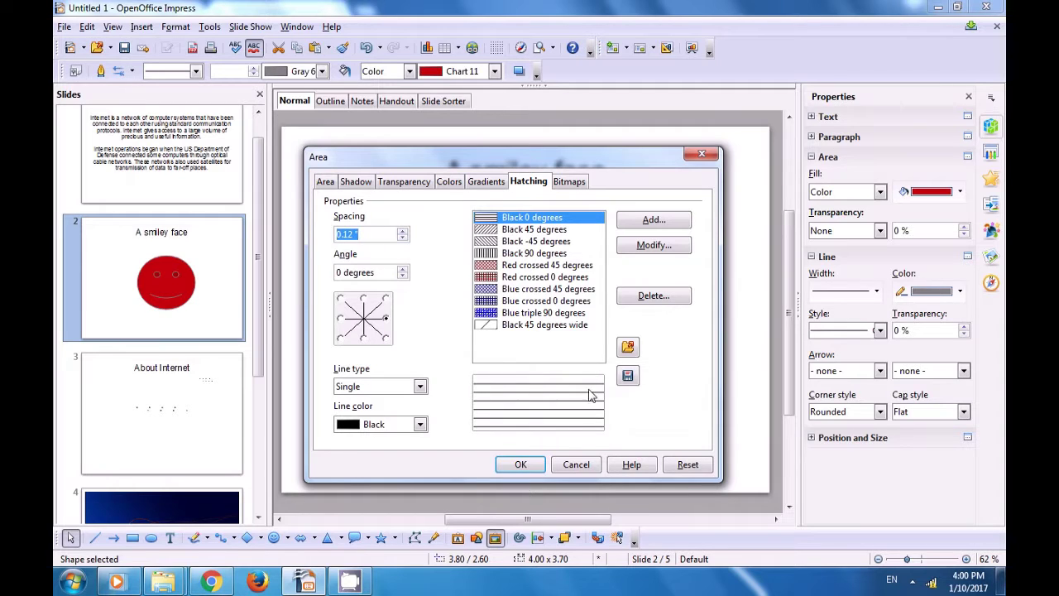
left_click(401, 238)
left_click(401, 239)
left_click(402, 239)
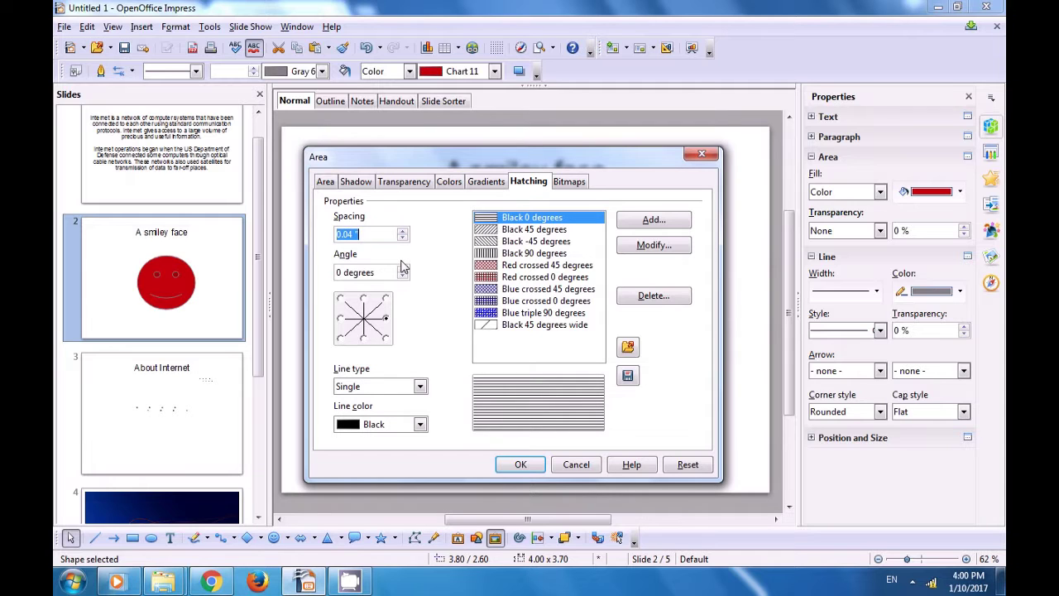
Try a Red line color and several angles, including 135 degrees, on the Black 0 degrees hatching, ending at 0 degrees.
left_click(420, 424)
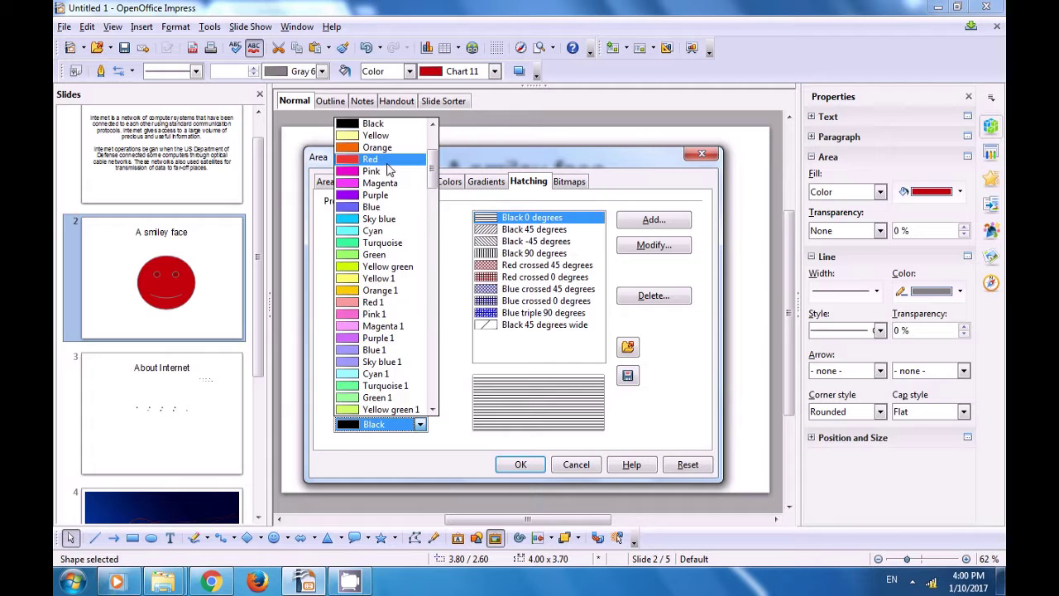
left_click(370, 159)
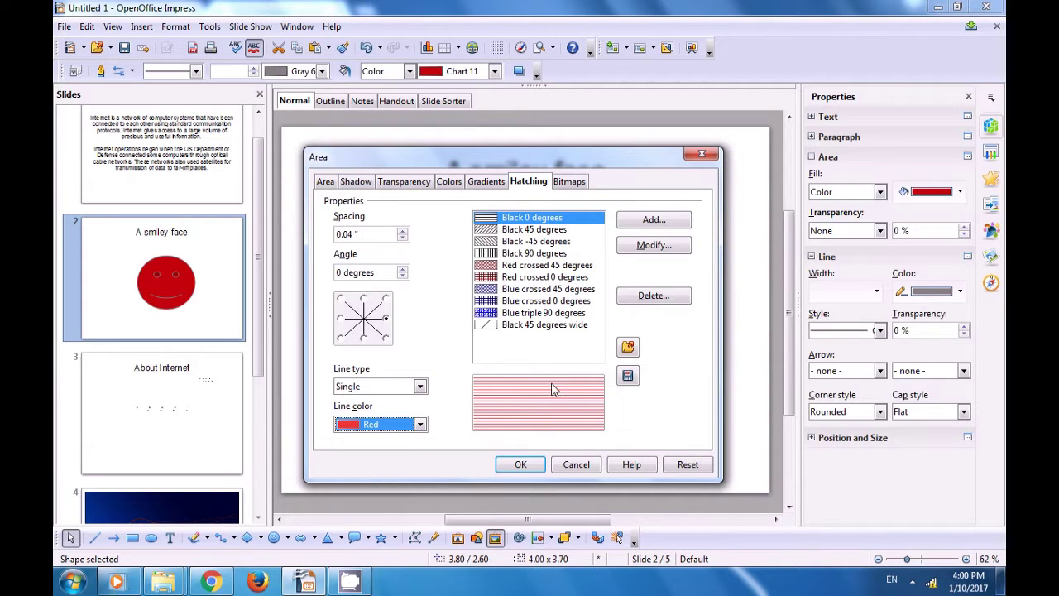
left_click(404, 272)
left_click(403, 270)
left_click(403, 270)
left_click(403, 270)
left_click(403, 270)
left_click(404, 272)
left_click(341, 300)
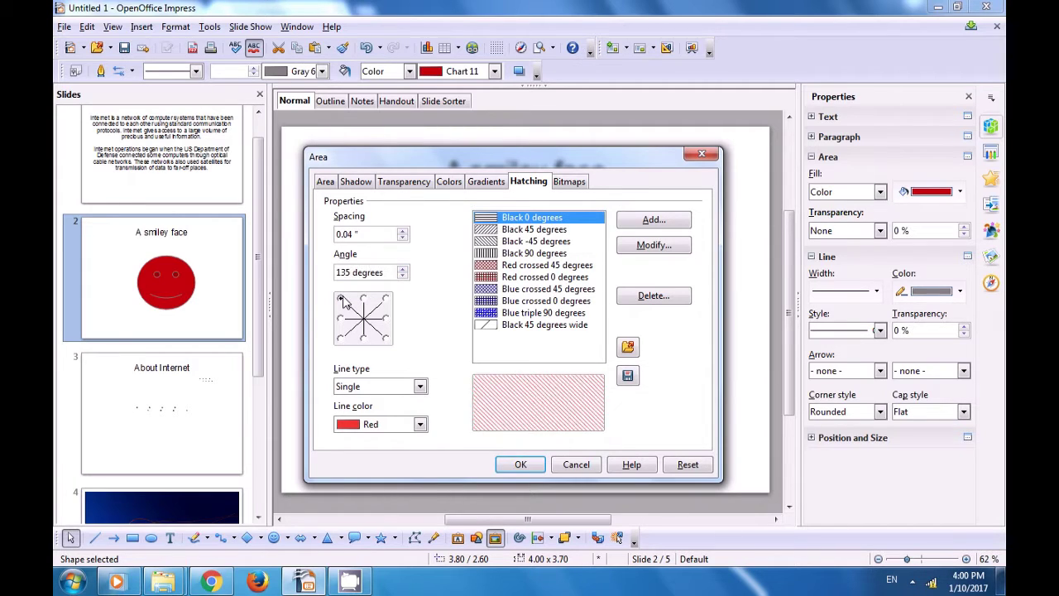
left_click(362, 299)
left_click(384, 318)
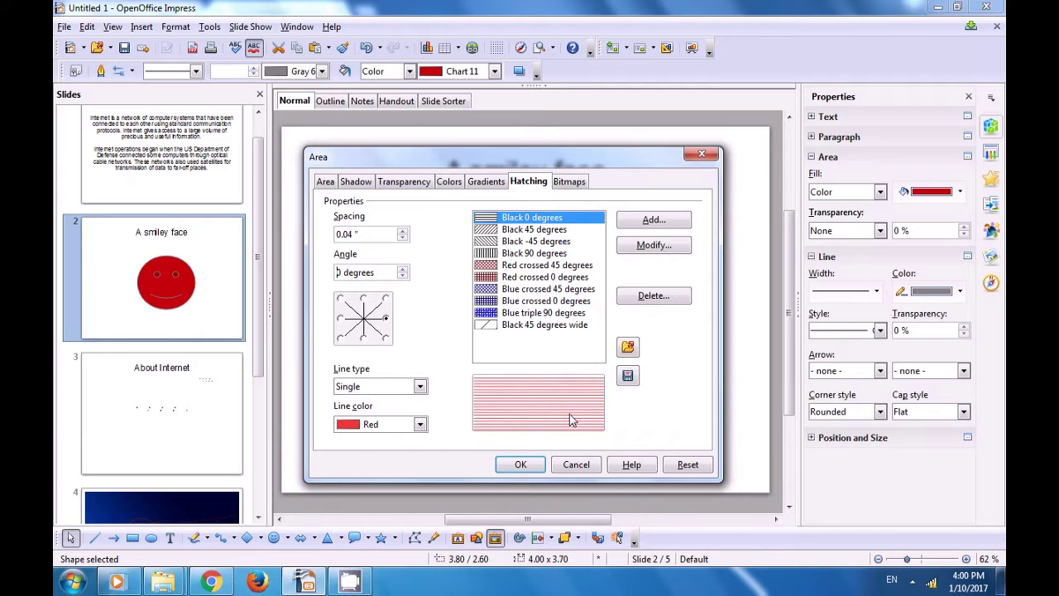
Change the Blue crossed 45 degrees hatching to a Purple 8 line color with 0.07" spacing.
left_click(495, 302)
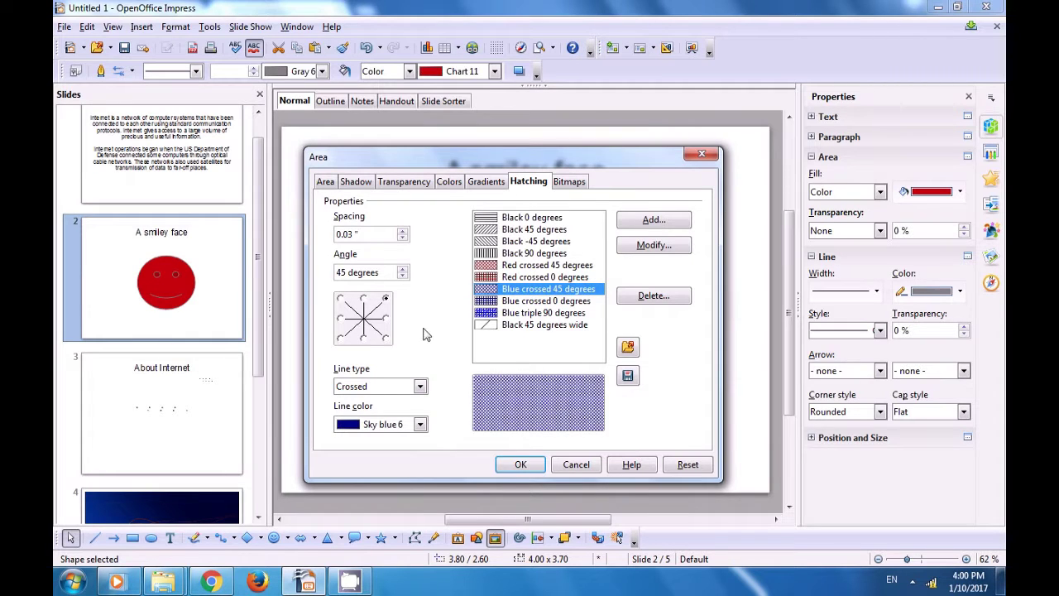
left_click(420, 424)
scroll(350, 339, "down", 3)
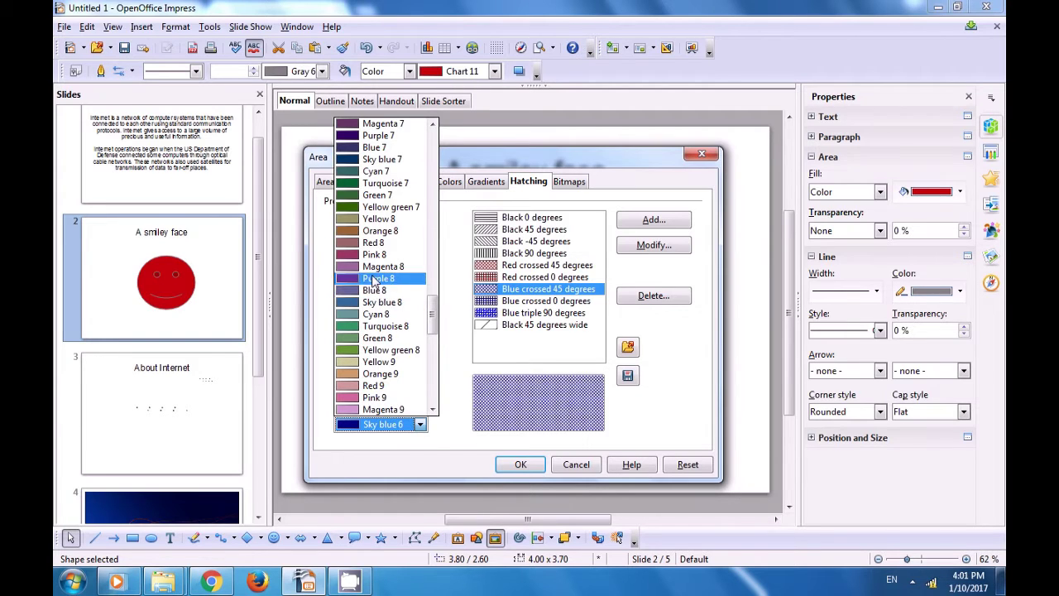
left_click(374, 279)
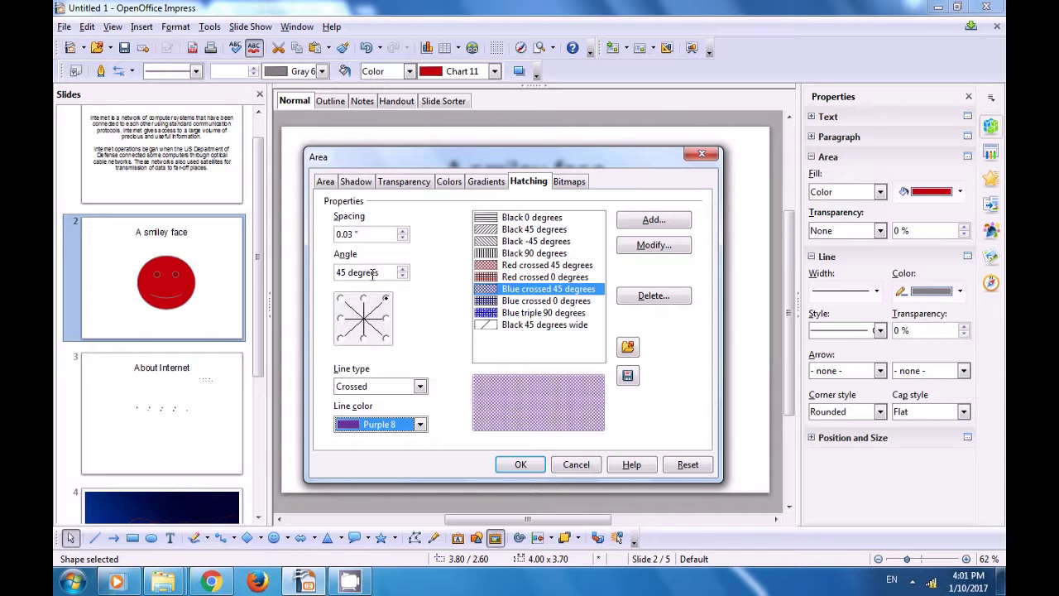
left_click(402, 231)
left_click(402, 231)
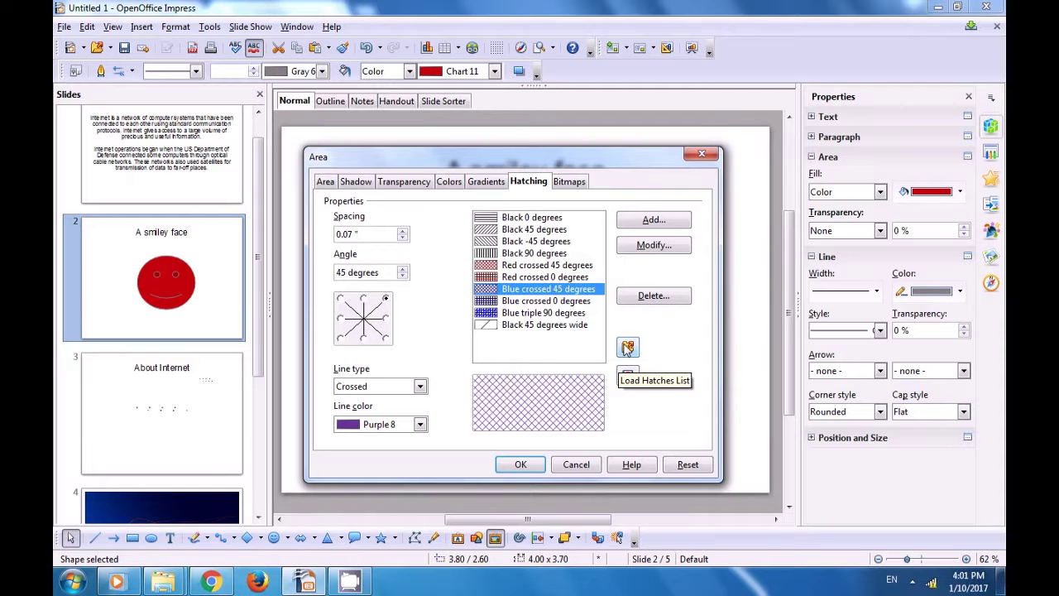
Save the hatches list as "standard11" in the config folder, declining to replace the existing standard file.
left_click(627, 373)
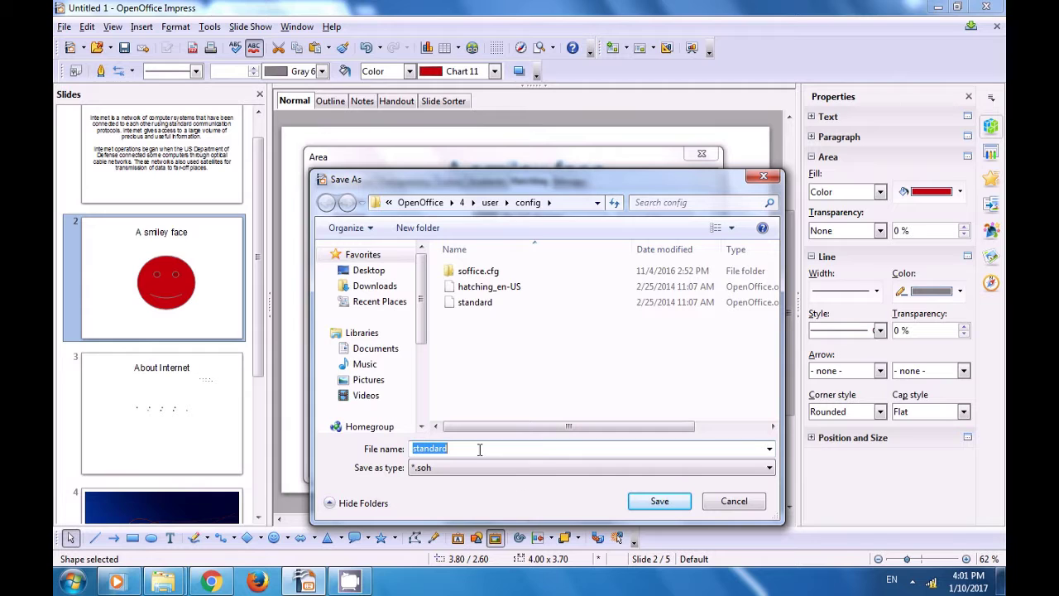
left_click(657, 503)
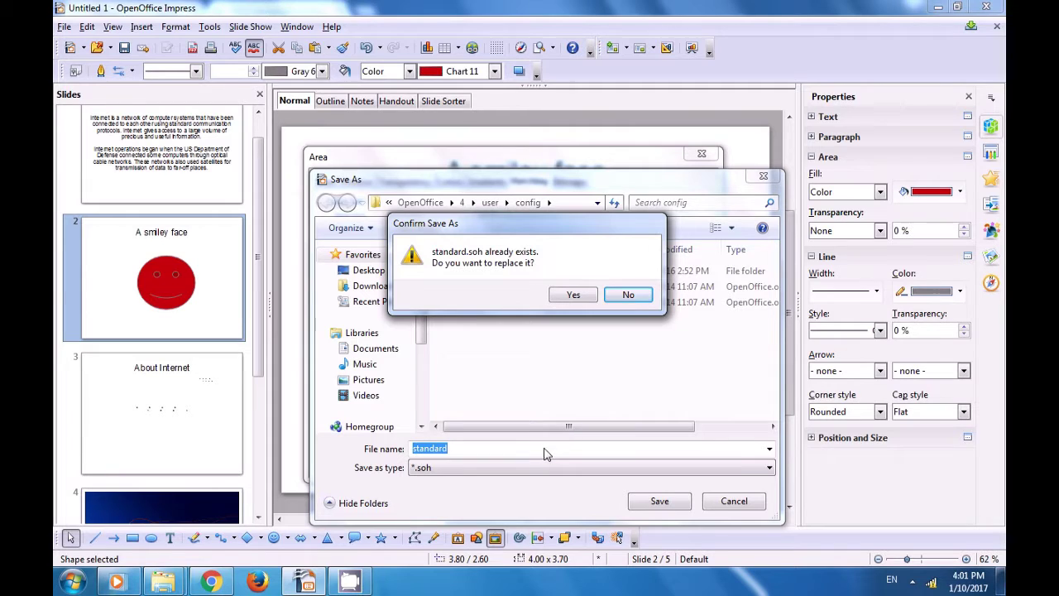
left_click(636, 294)
left_click(509, 448)
type("12")
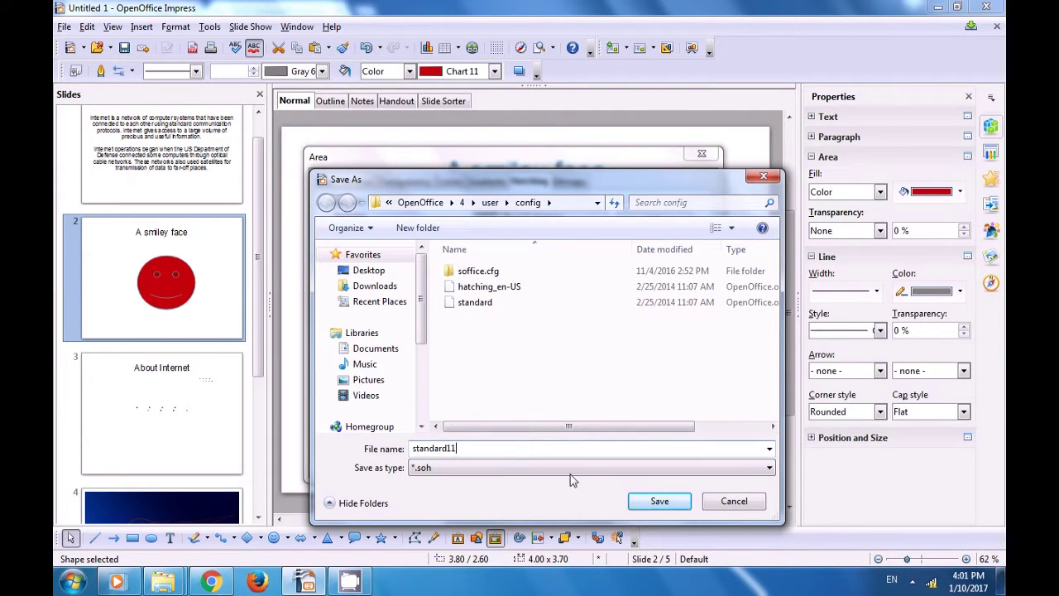
left_click(658, 501)
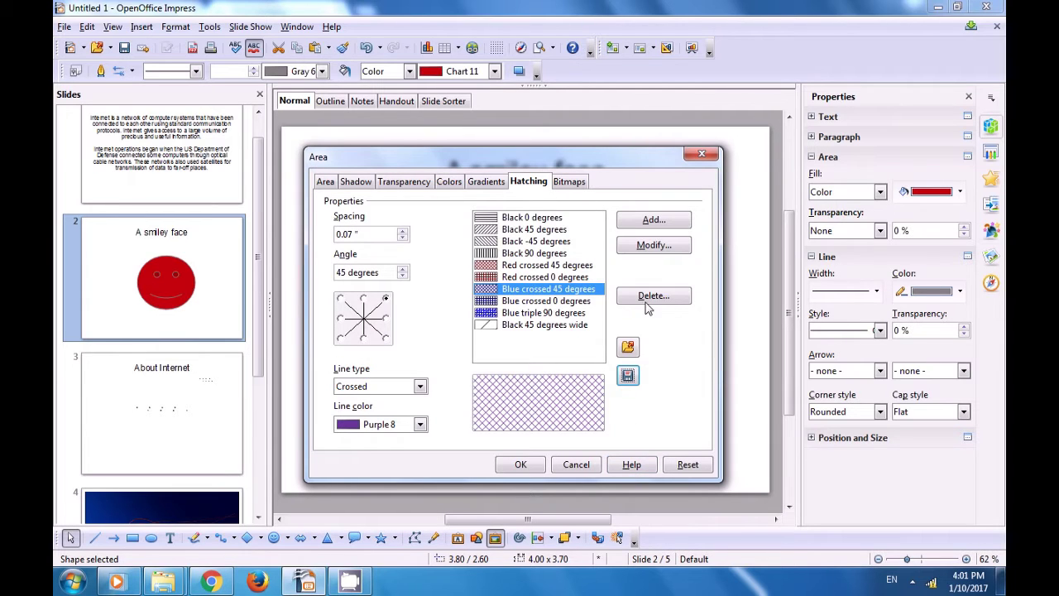
Add the purple crossed hatching to the hatching list under the name "css".
left_click(652, 222)
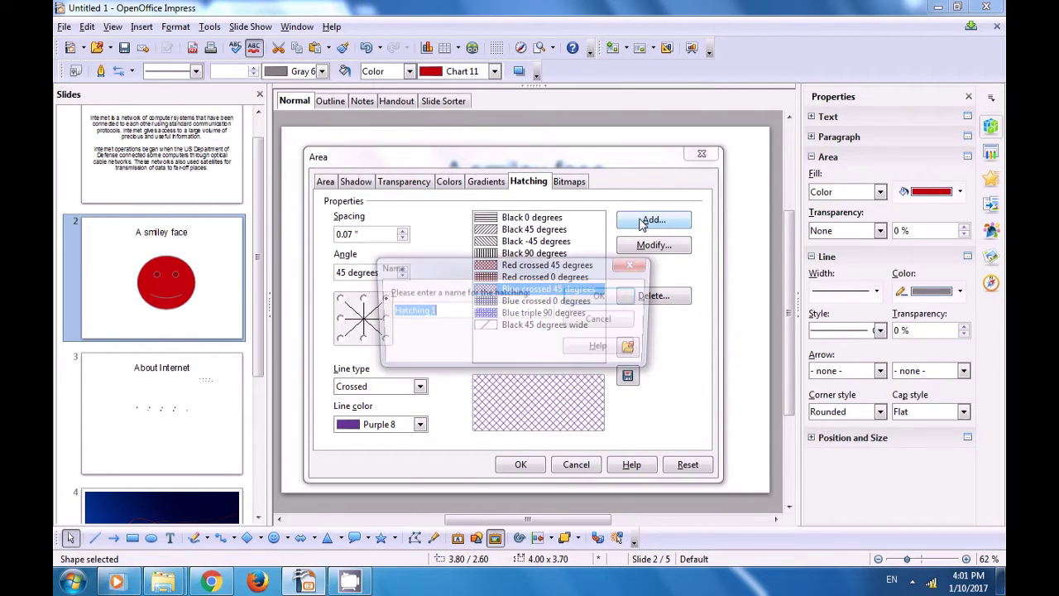
left_click(439, 311)
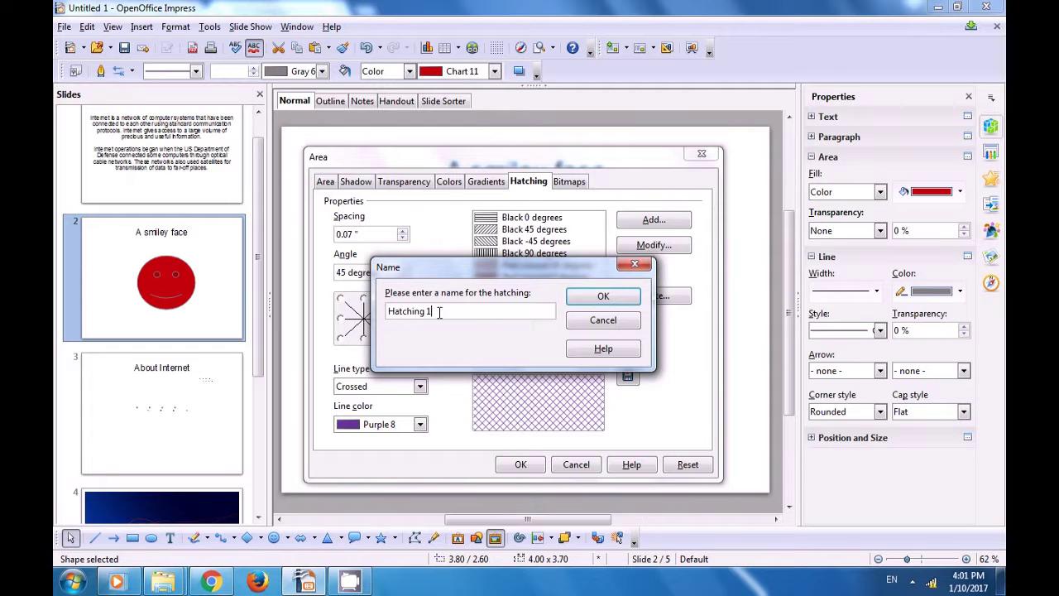
key("BackSpace")
key("BackSpace")
key("BackSpace")
key("BackSpace")
key("BackSpace")
key("BackSpace")
key("BackSpace")
key("BackSpace")
key("BackSpace")
left_click(603, 300)
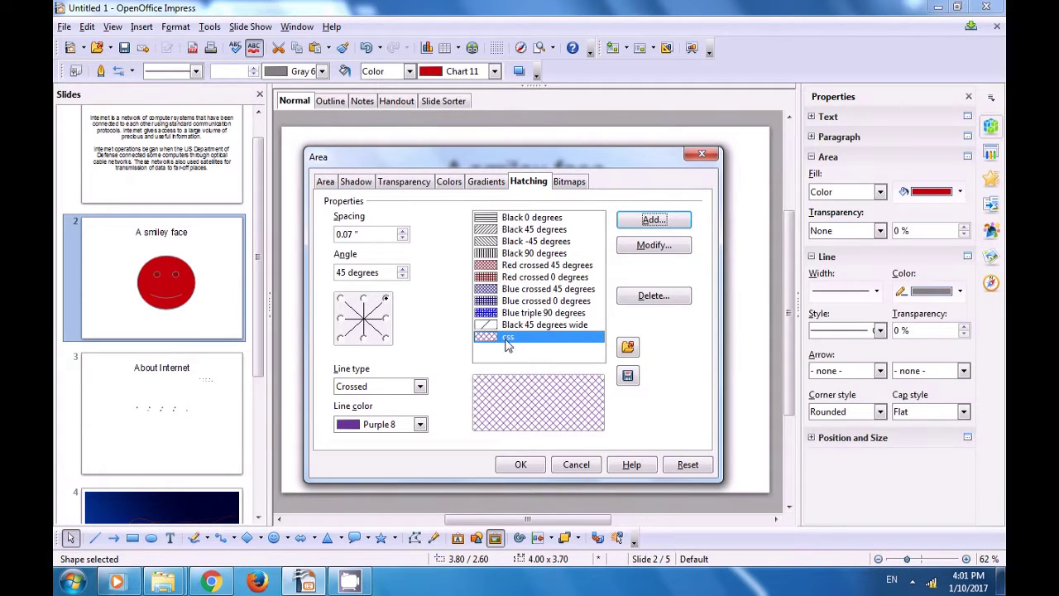
Mark three scattered pixels in the Blank bitmap's pattern and set its background color to Red.
left_click(570, 183)
left_click(356, 234)
left_click(369, 257)
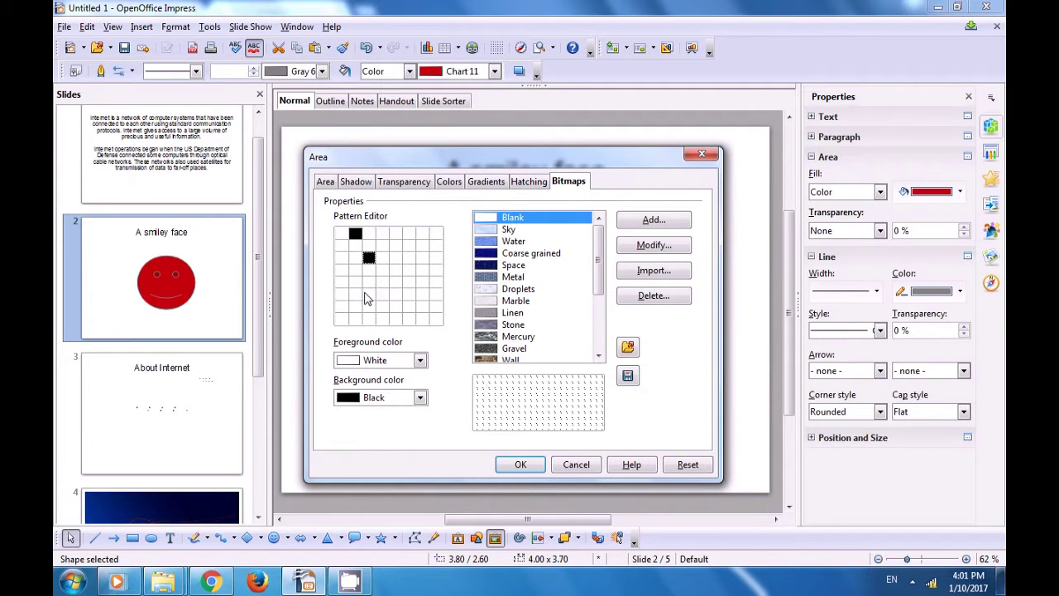
left_click(342, 282)
left_click(420, 398)
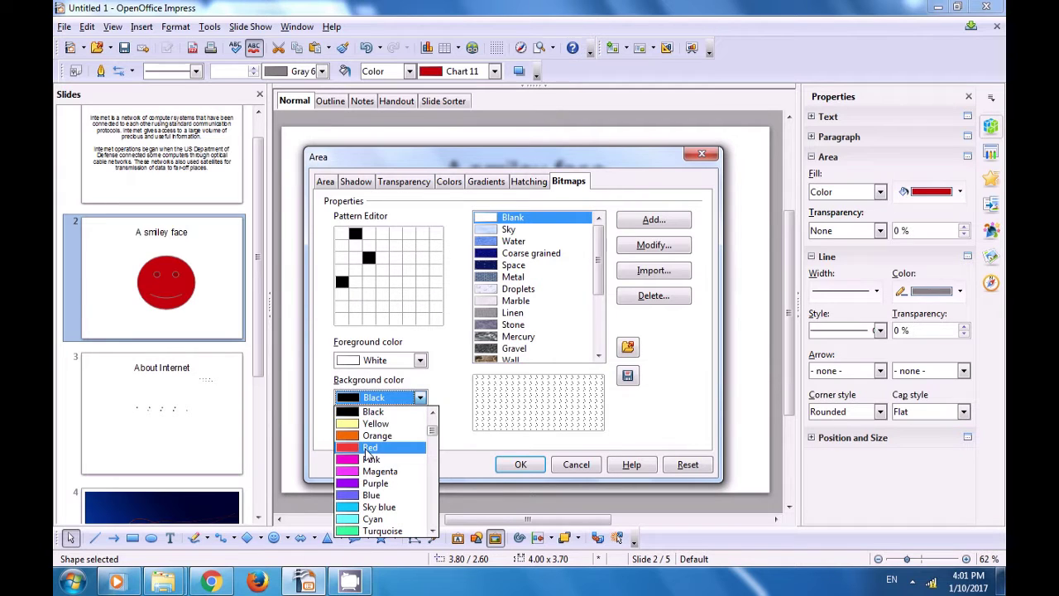
left_click(391, 440)
Fill more scattered pixels across the Blank bitmap's pattern grid in the background color.
left_click(423, 319)
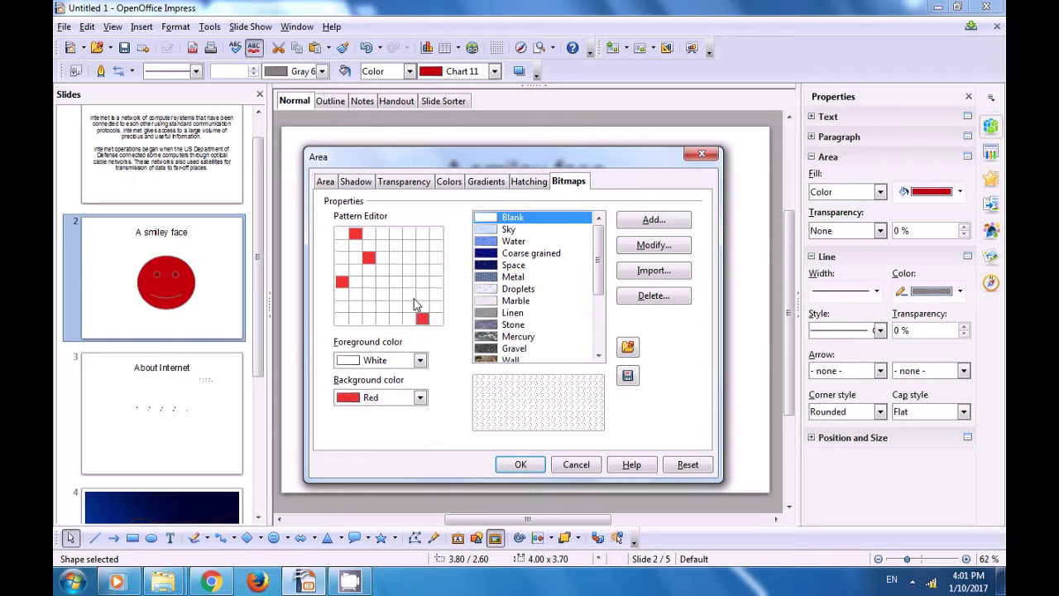
left_click(397, 294)
left_click(408, 271)
left_click(422, 245)
left_click(382, 234)
left_click(369, 306)
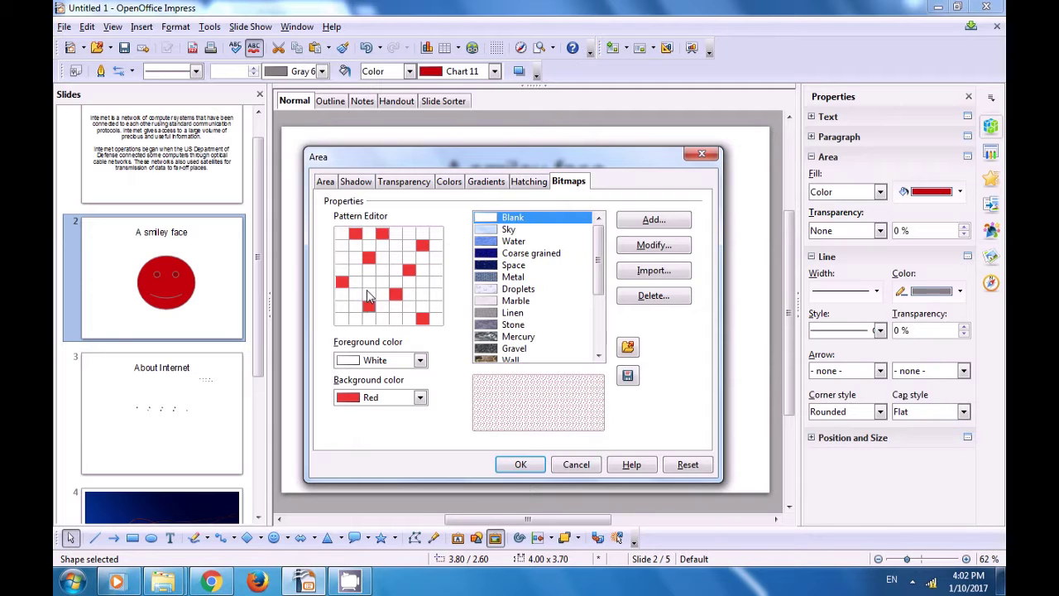
left_click(423, 282)
left_click(382, 270)
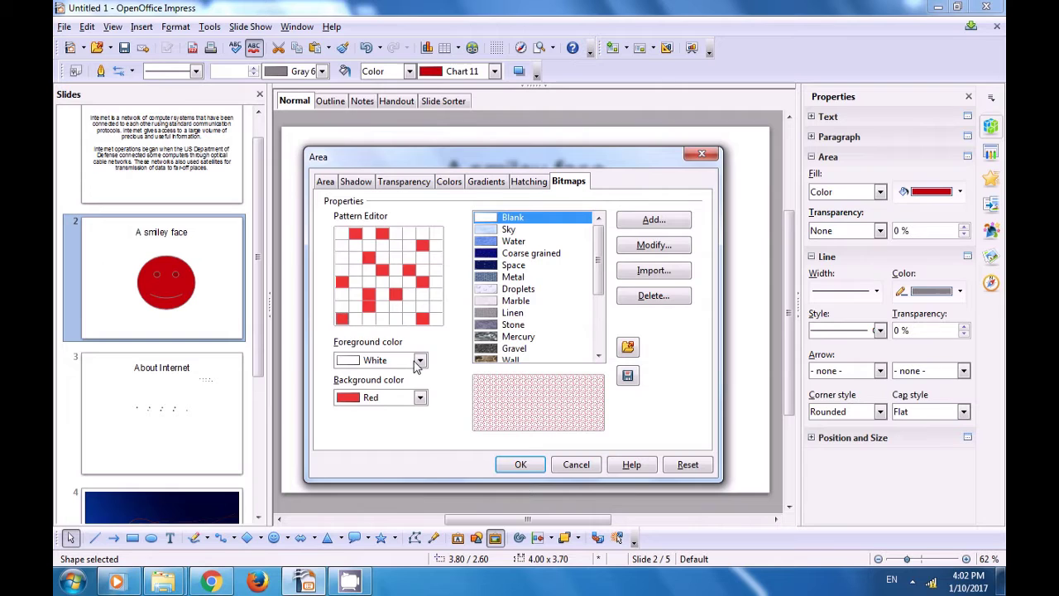
Try Cyan as the bitmap pattern's foreground color, and settle on Blue 2.
left_click(419, 361)
left_click(357, 298)
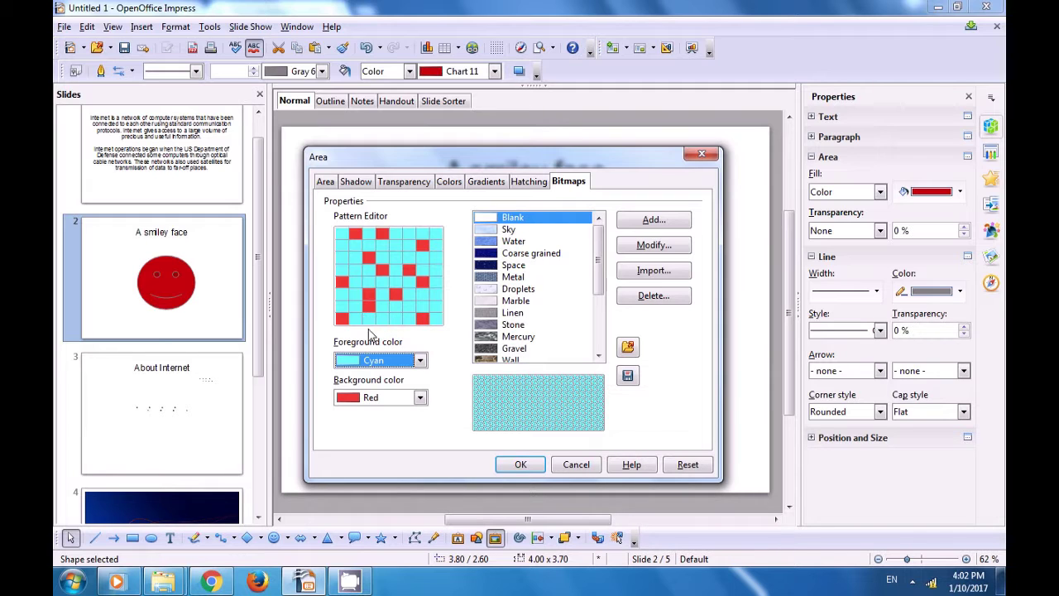
left_click(420, 360)
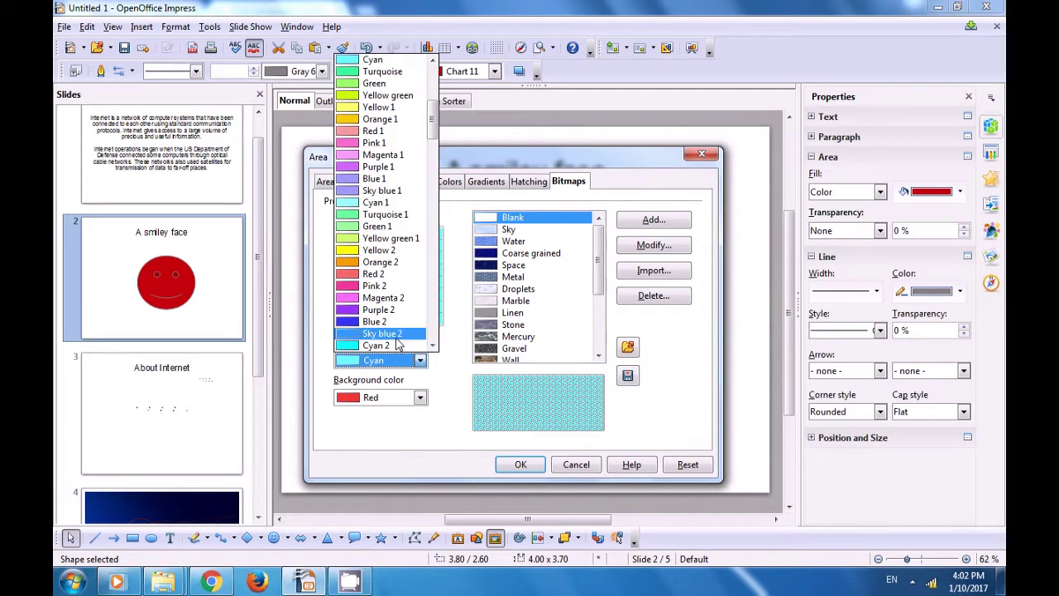
left_click(377, 322)
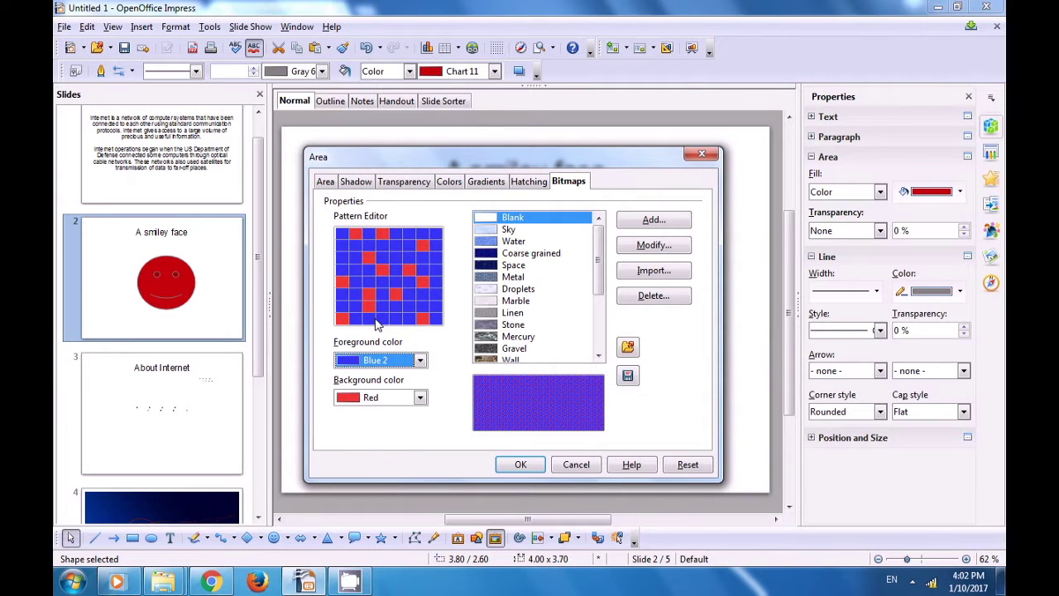
Set the bitmap pattern's background color to Sky blue and mark a few more pixels in the grid.
left_click(418, 398)
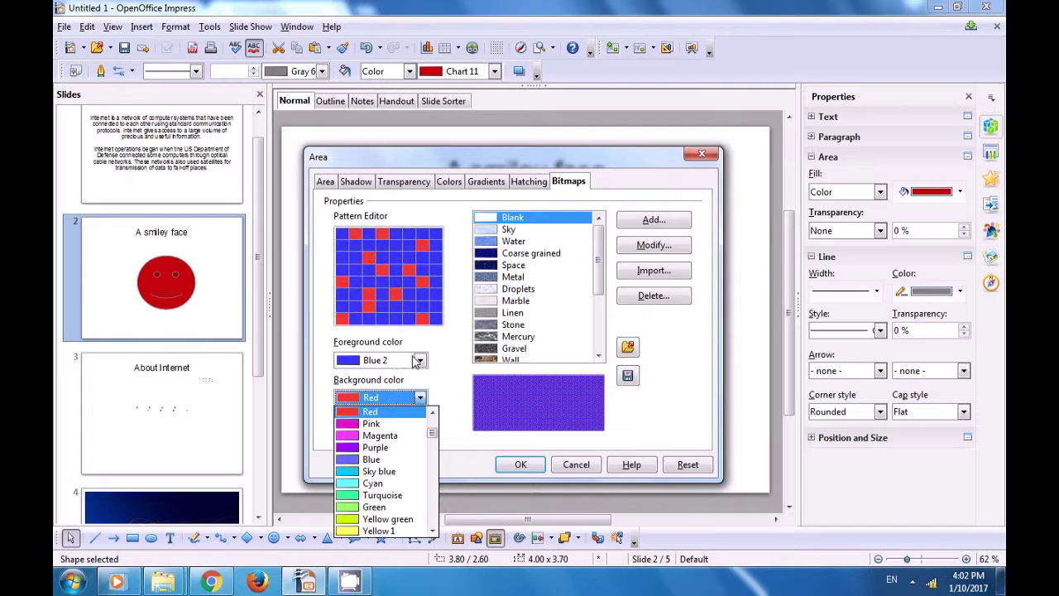
left_click(408, 252)
left_click(396, 249)
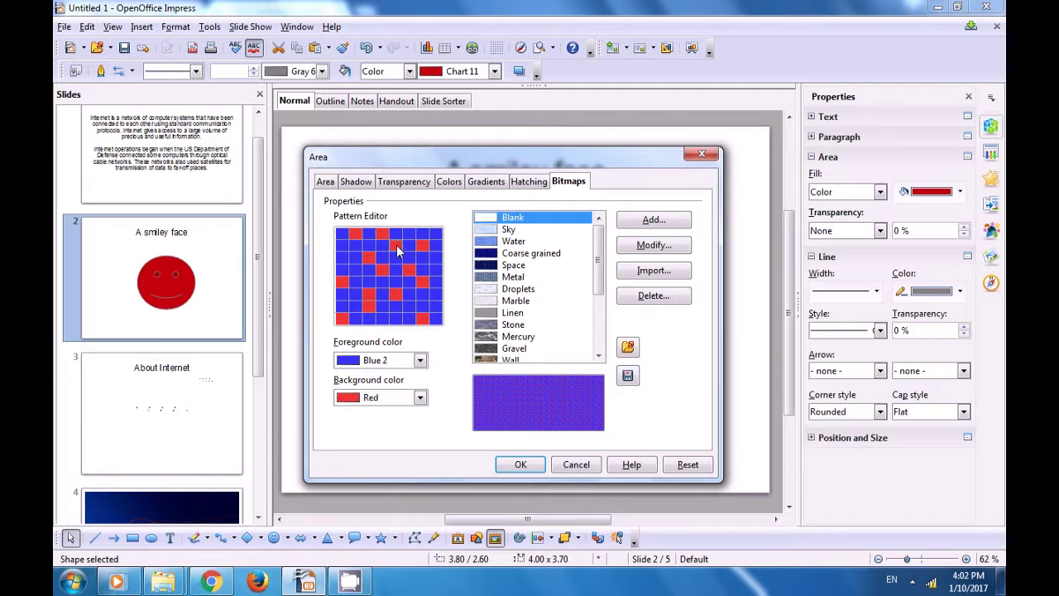
left_click(420, 398)
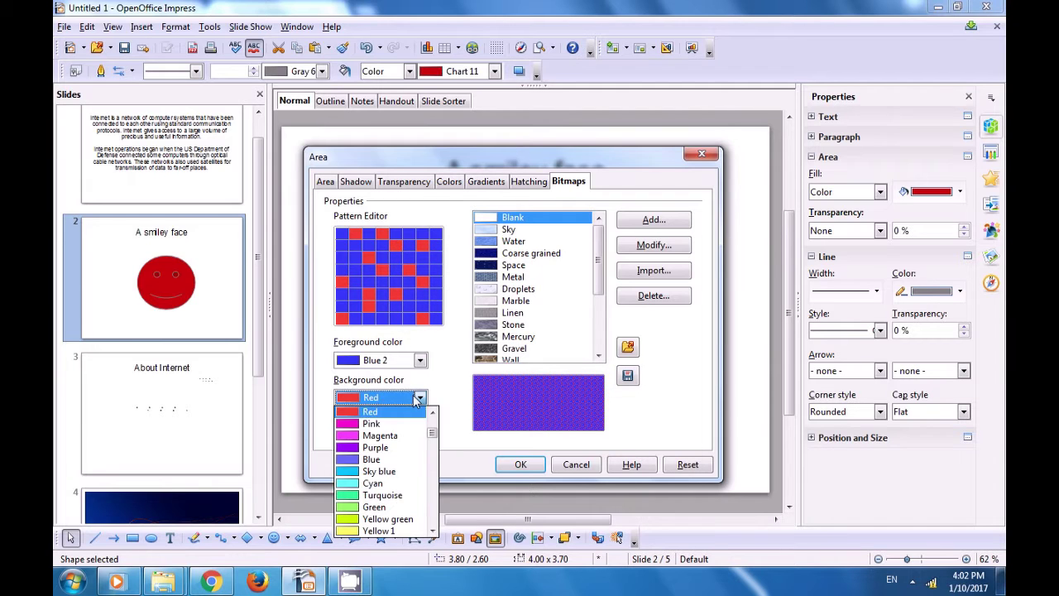
left_click(379, 471)
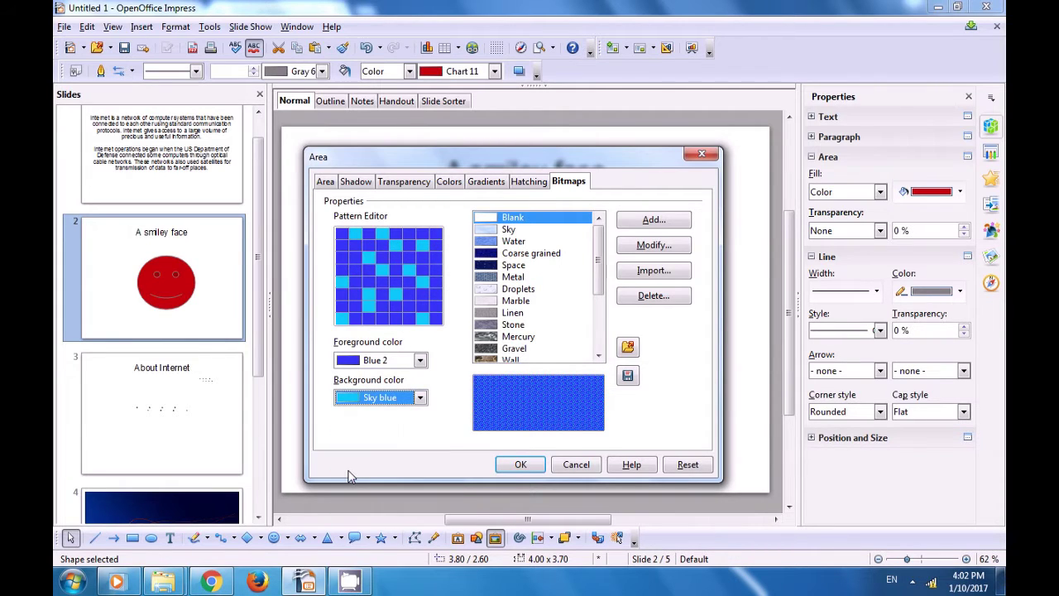
left_click(383, 306)
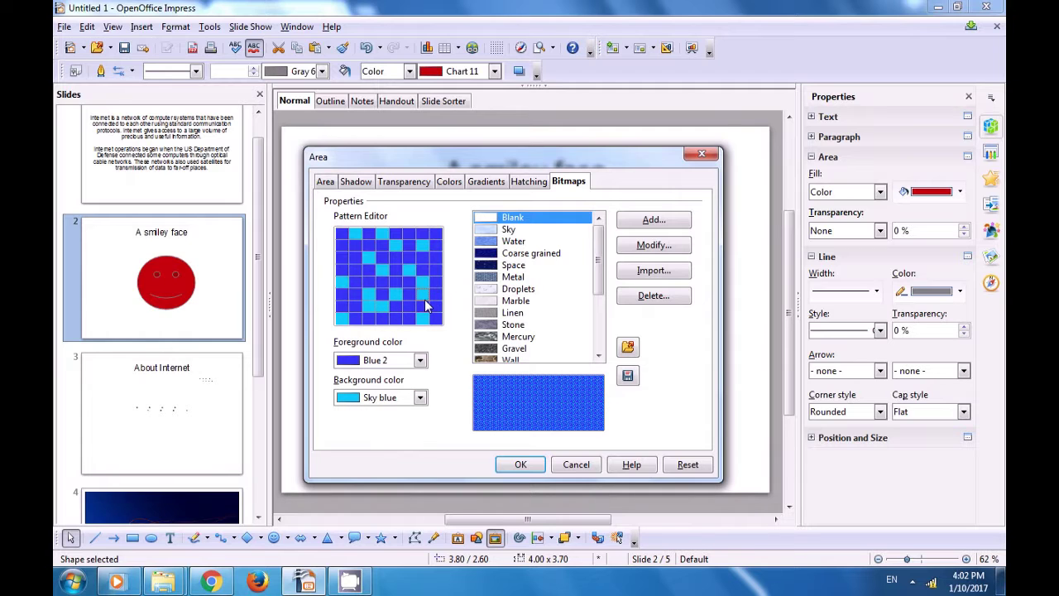
left_click(370, 279)
Add the blue pattern to the bitmap list under the name "cs12" and apply it to the smiley.
left_click(642, 227)
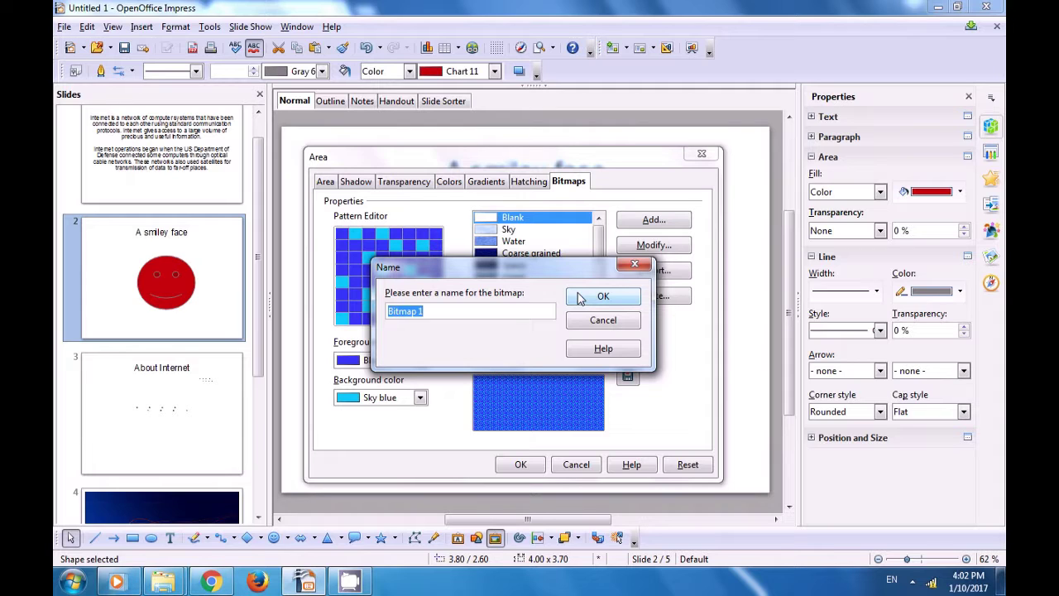
key("BackSpace")
type("cs12")
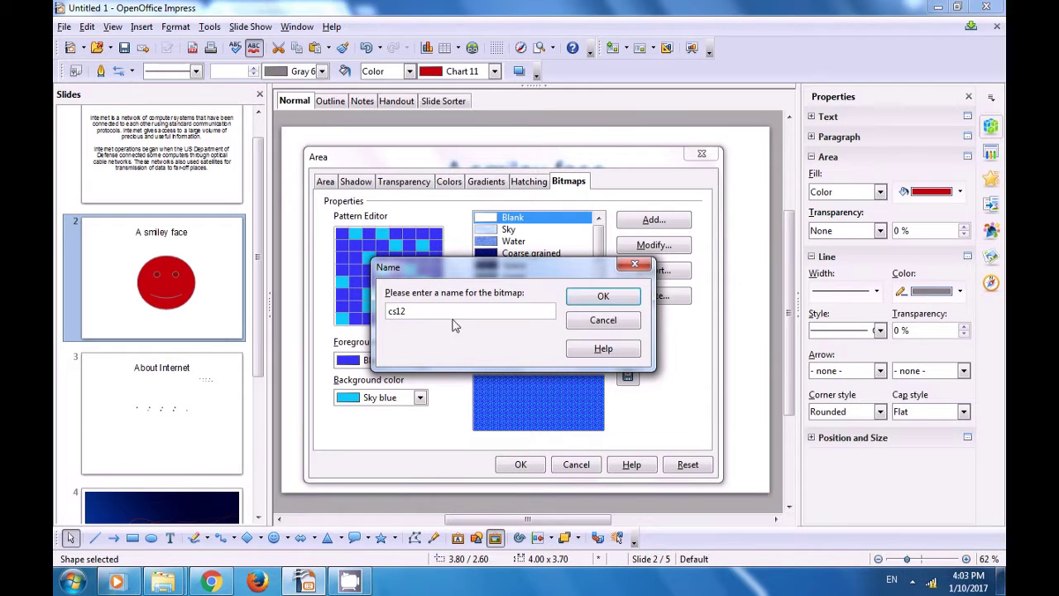
left_click(591, 298)
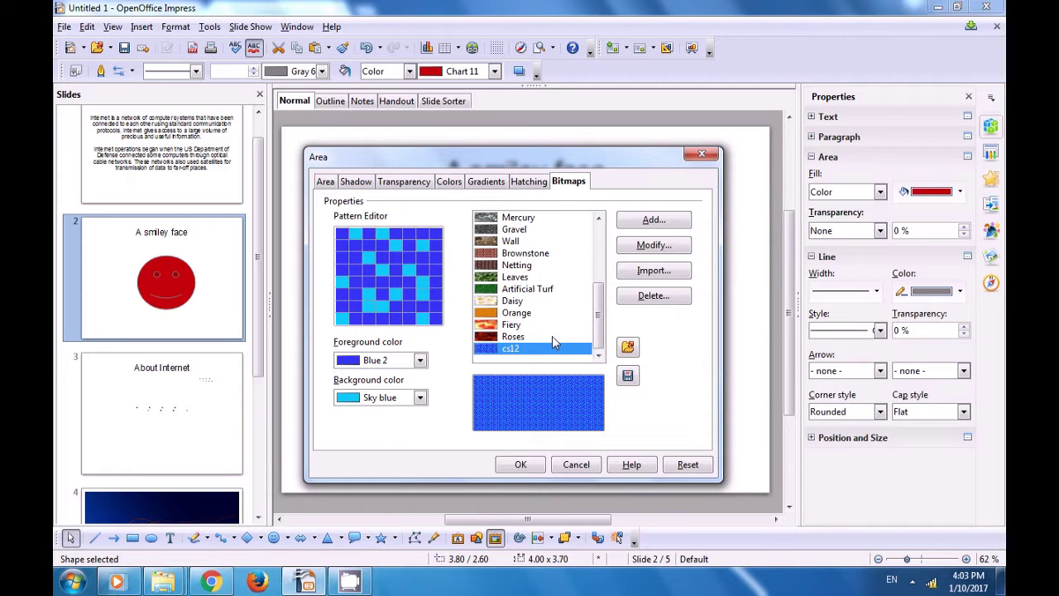
left_click(518, 466)
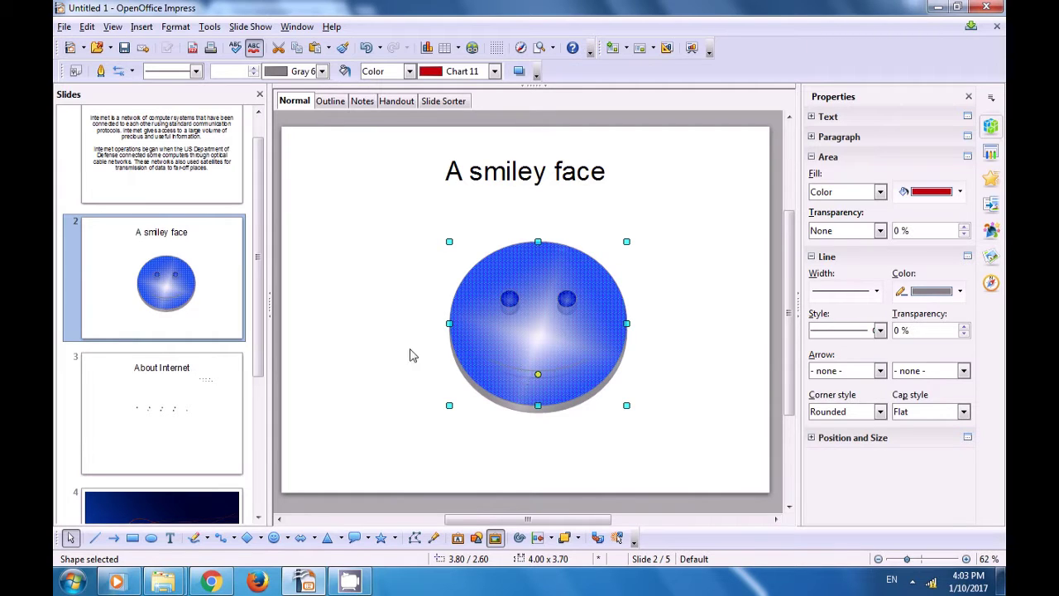
left_click(364, 321)
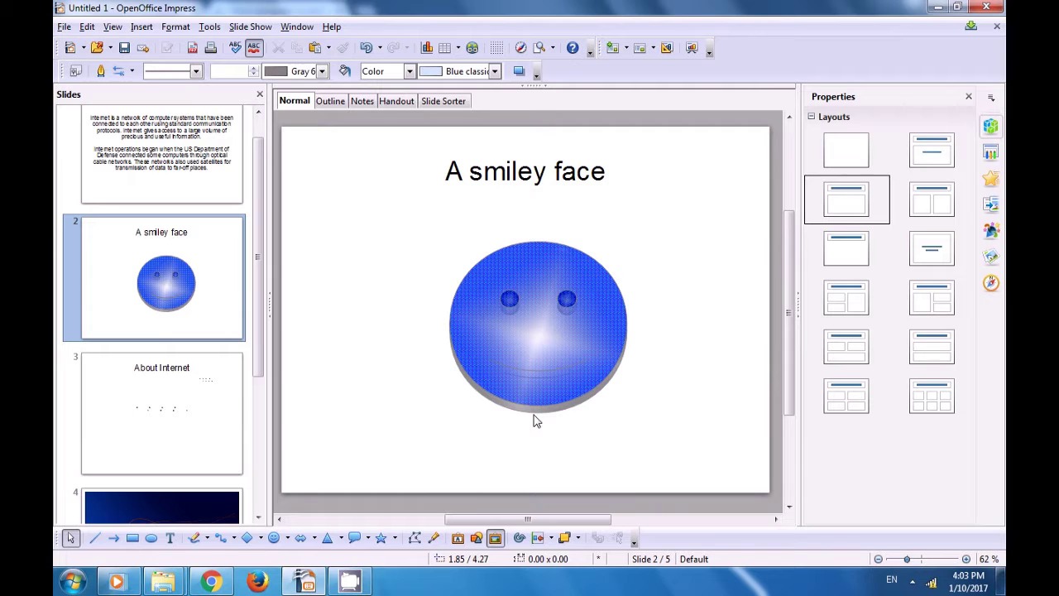
Change the smiley's fill to the custom hatching "css".
left_click(466, 329)
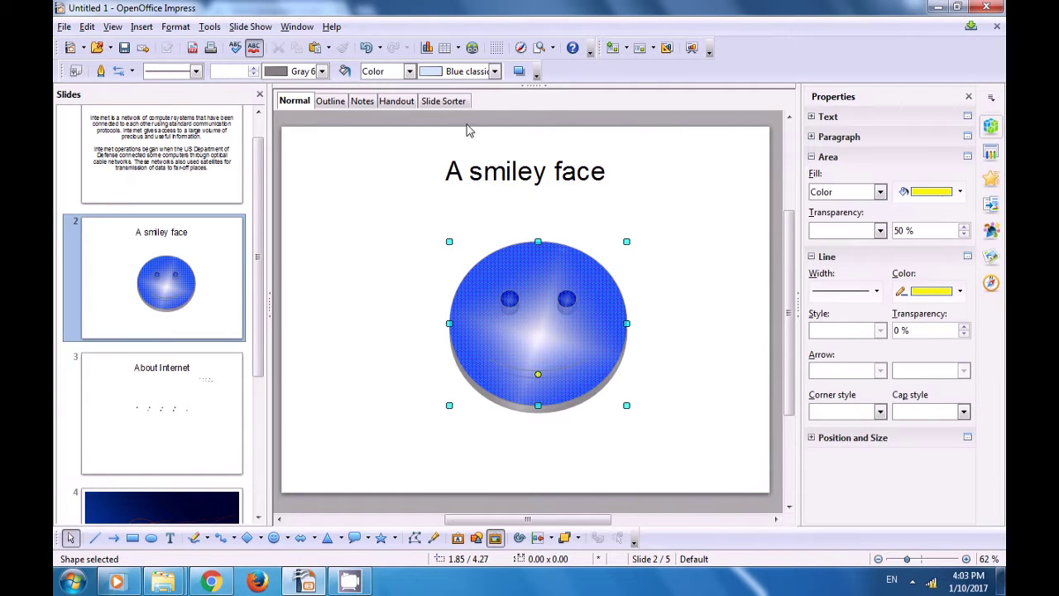
left_click(409, 72)
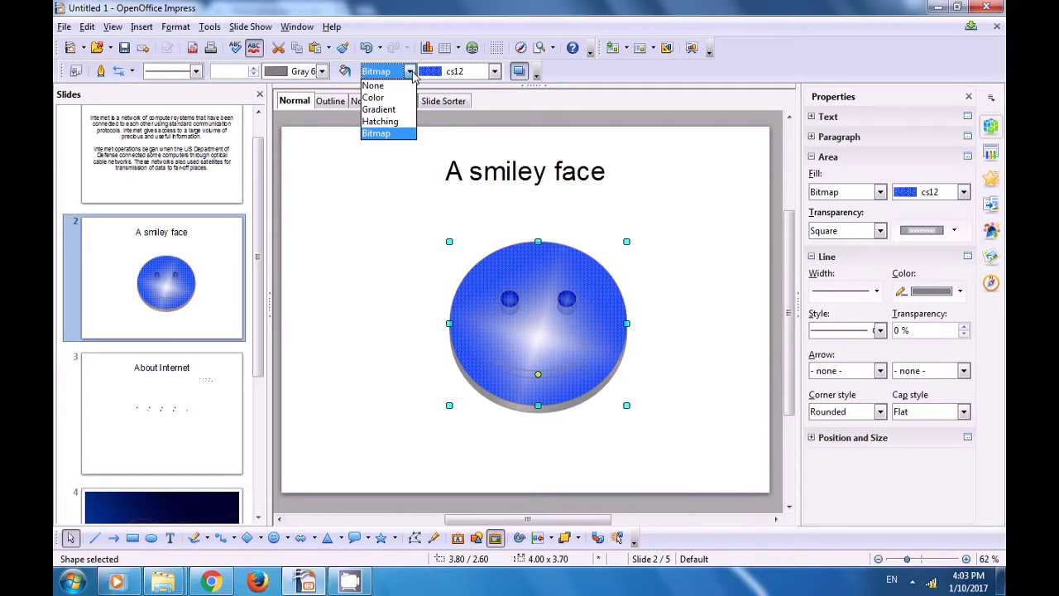
left_click(403, 122)
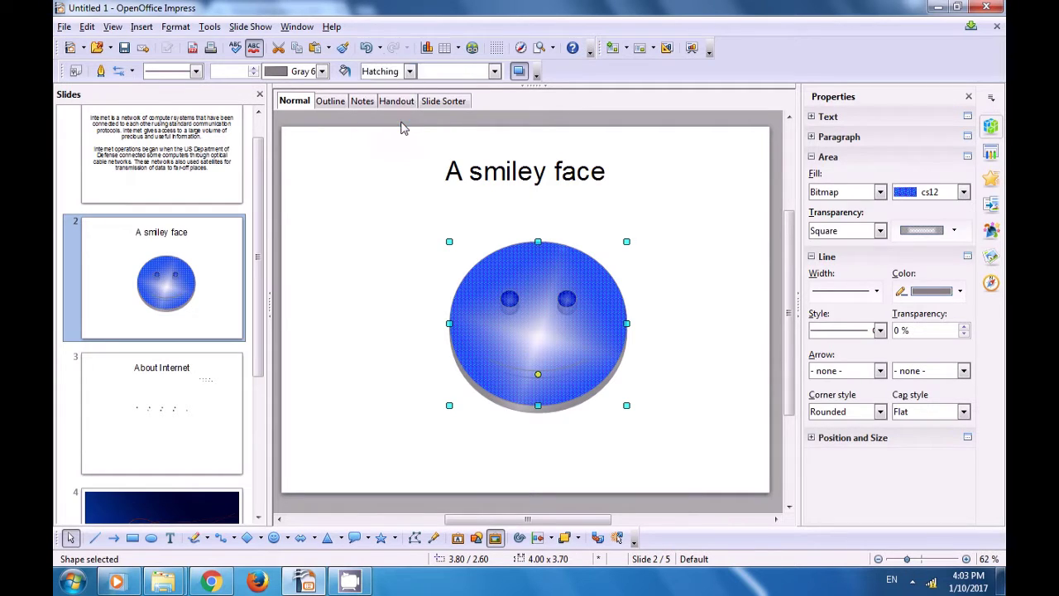
left_click(495, 71)
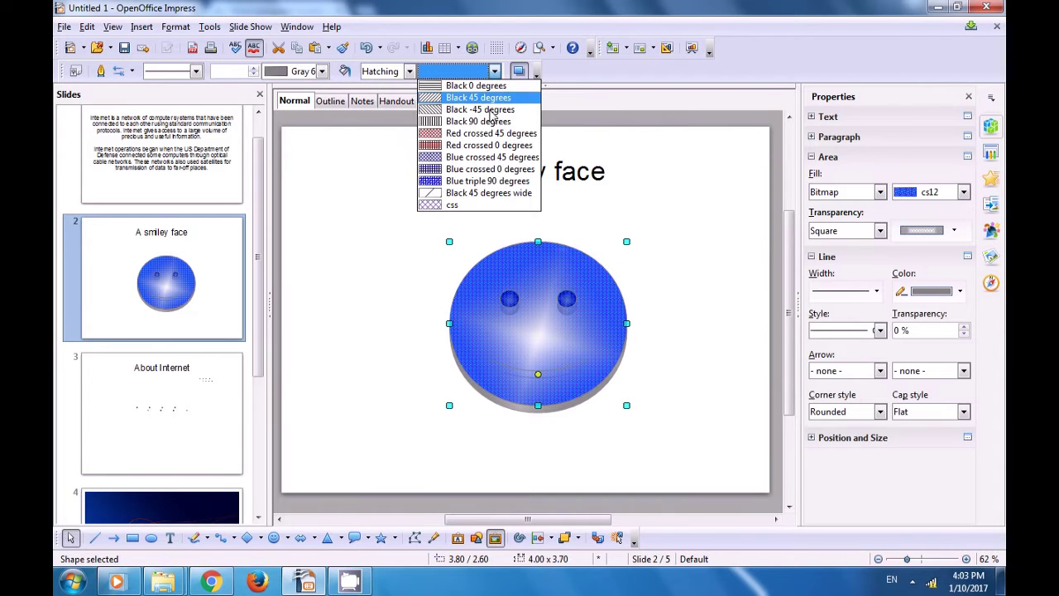
left_click(449, 205)
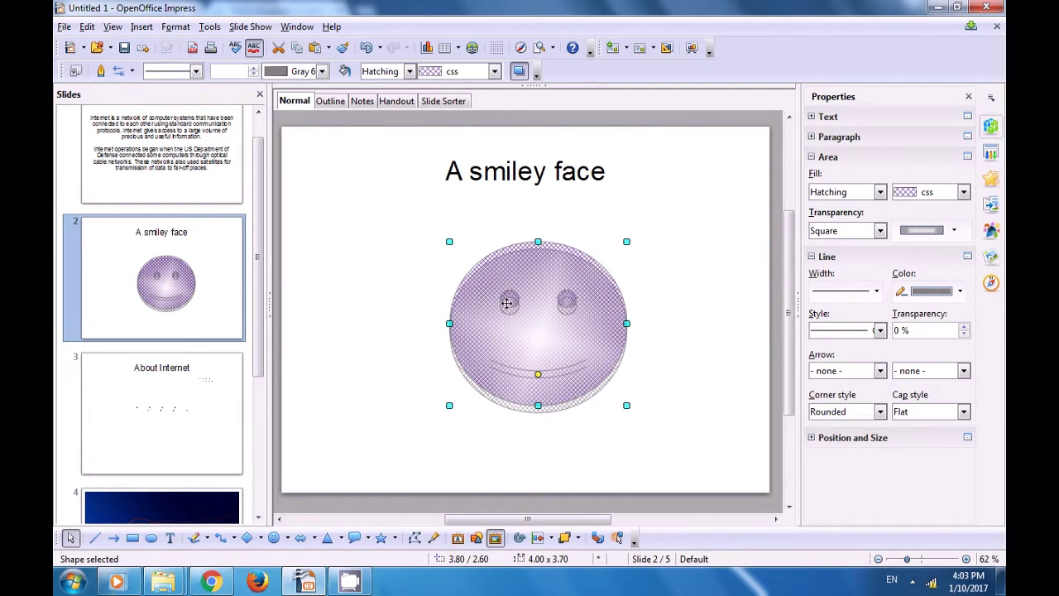
Switch the smiley's fill to the custom bitmap "cs12" and deselect the shape.
left_click(409, 71)
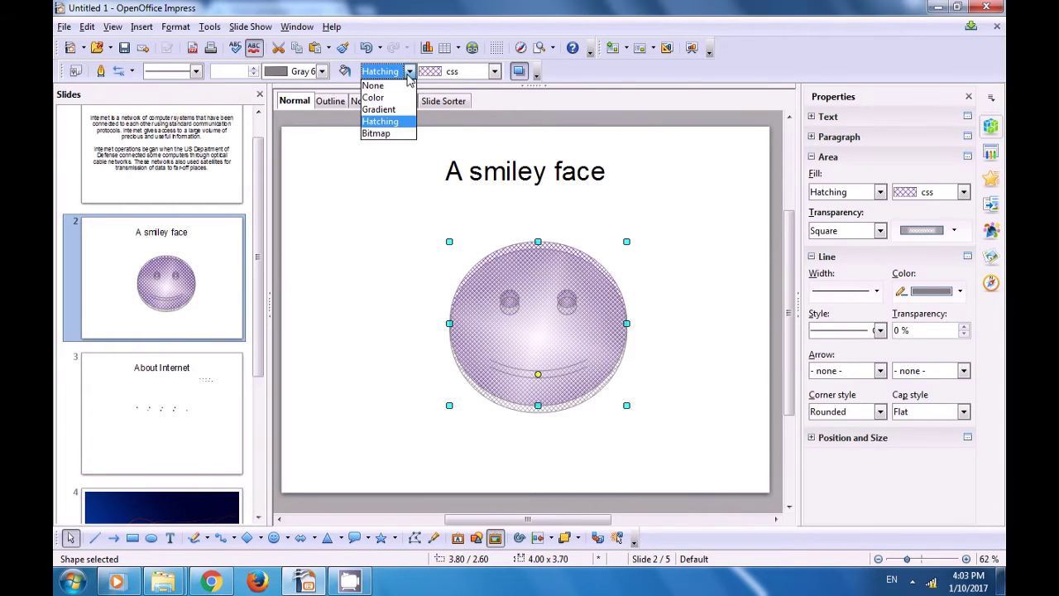
left_click(387, 134)
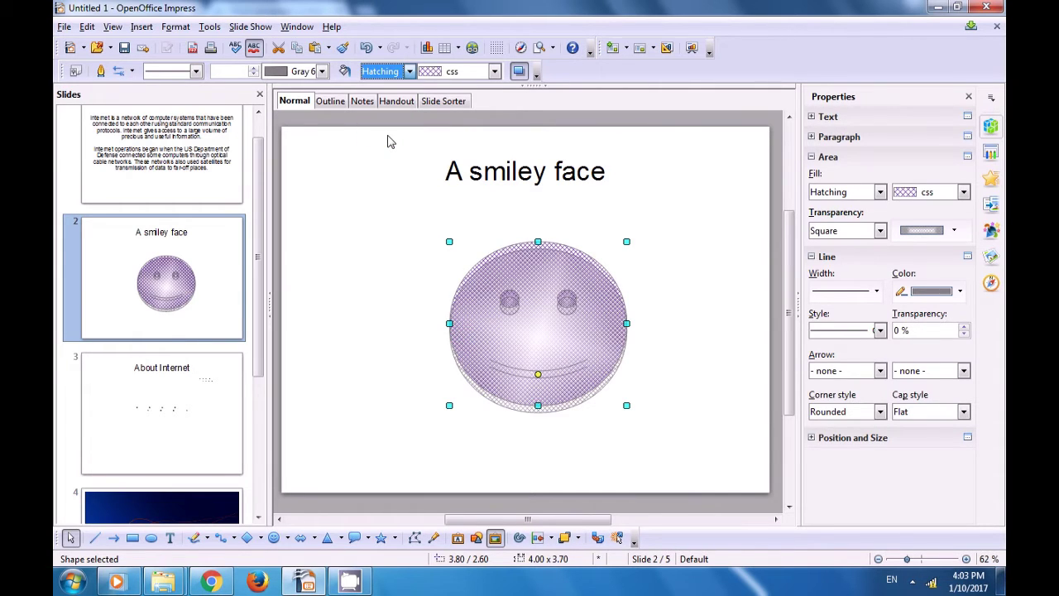
left_click(494, 72)
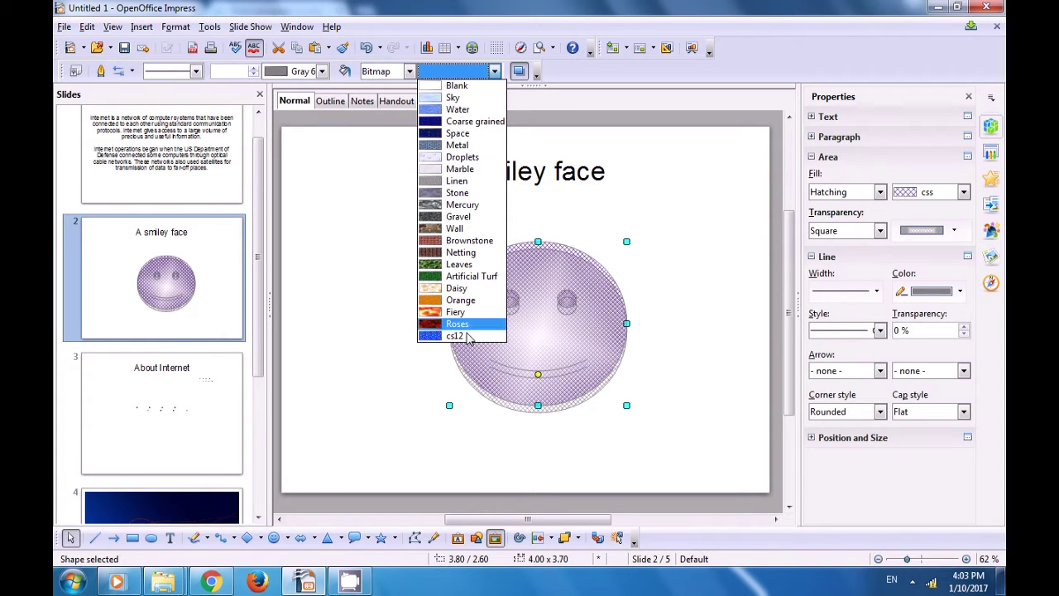
left_click(441, 343)
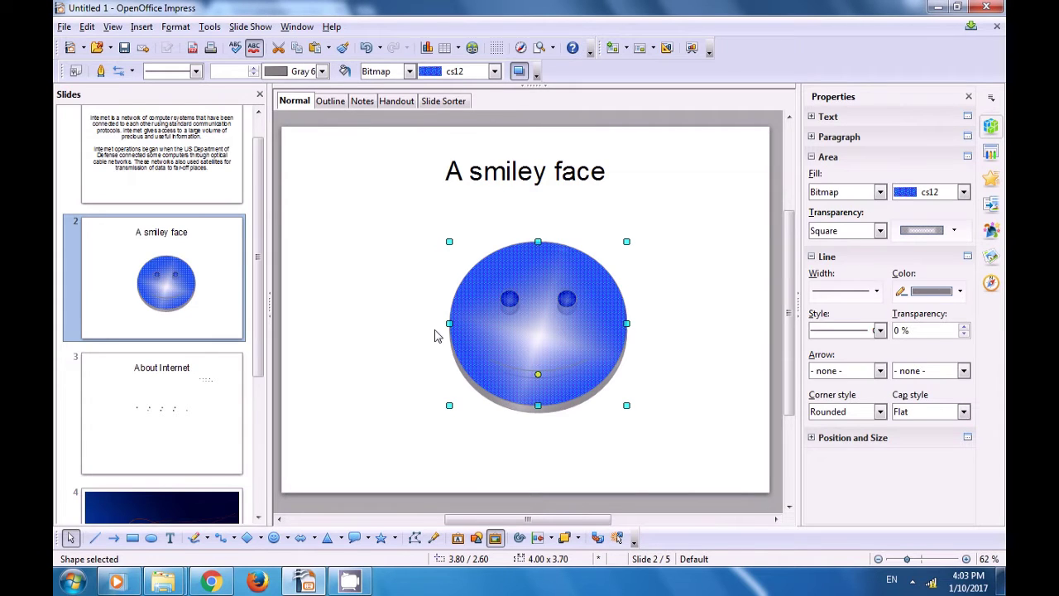
left_click(393, 306)
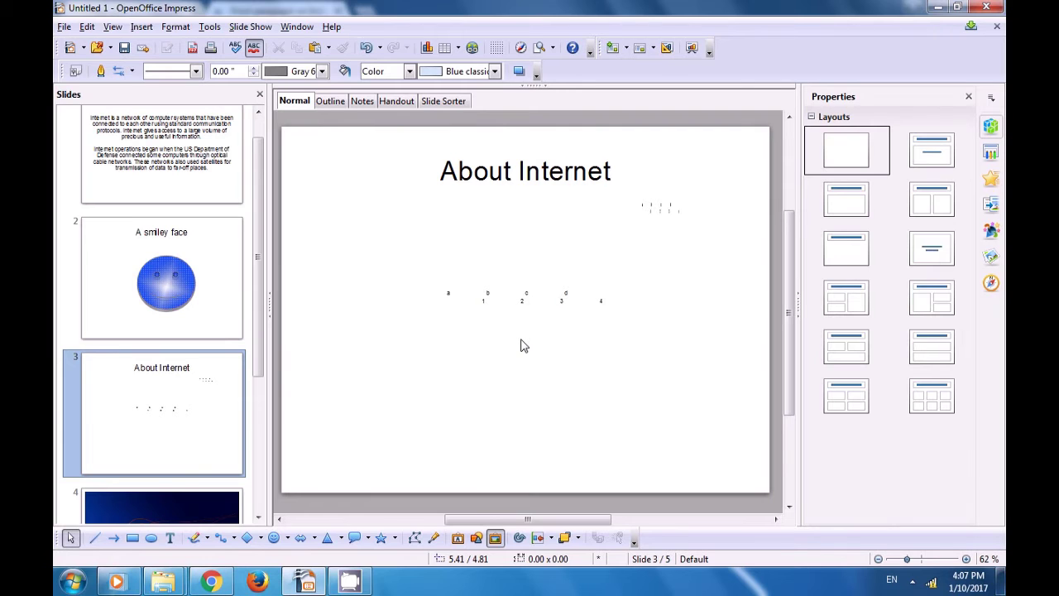
Set the text spacing to borders of slide 3's "About Internet" title to 0.08" left, 0.06" right, 0.08" top and 0.08" bottom.
left_click(526, 176)
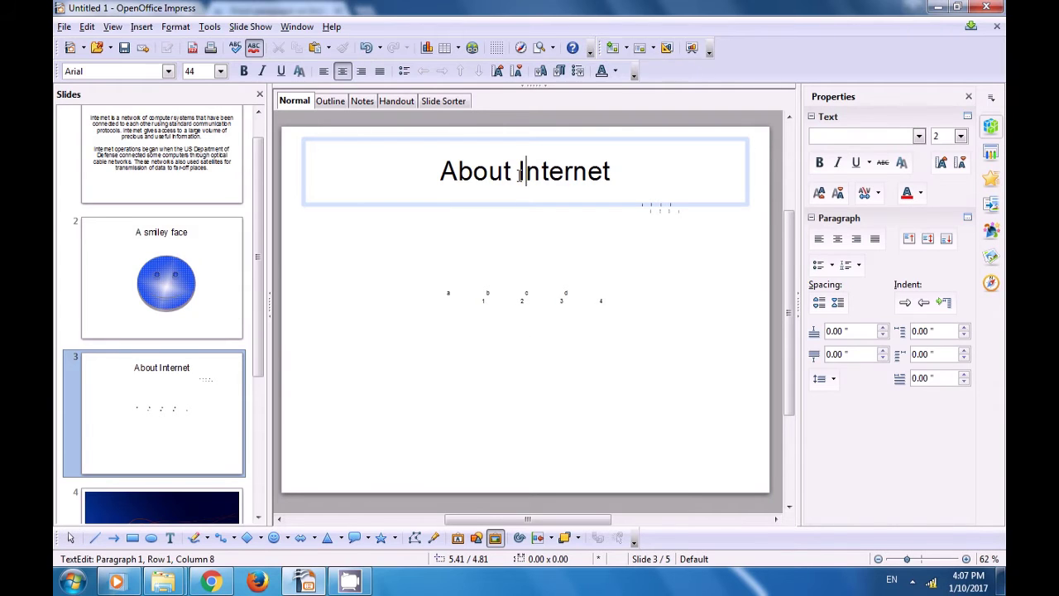
triple_click(601, 180)
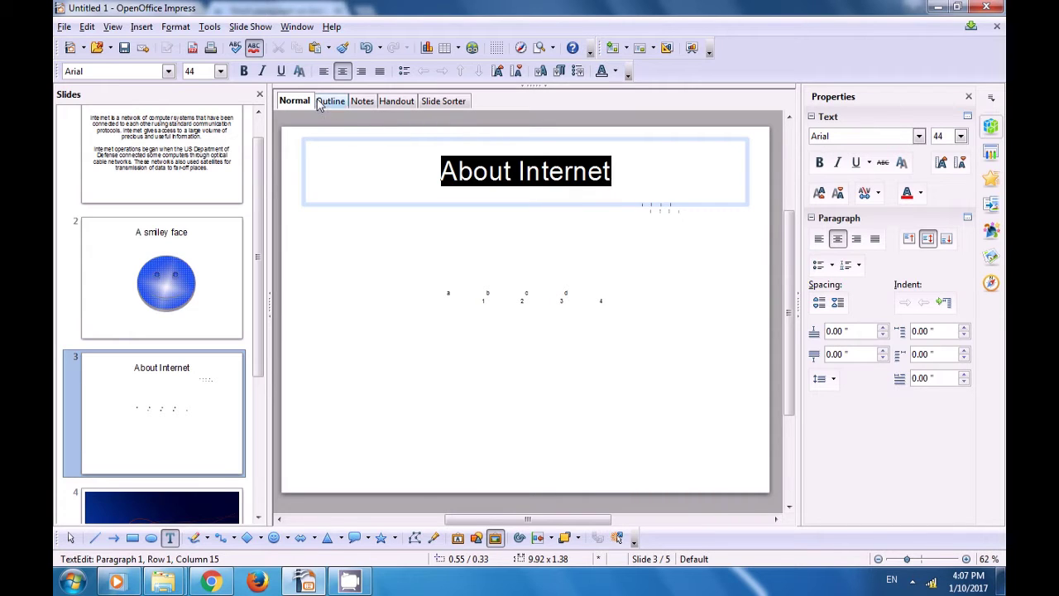
left_click(178, 29)
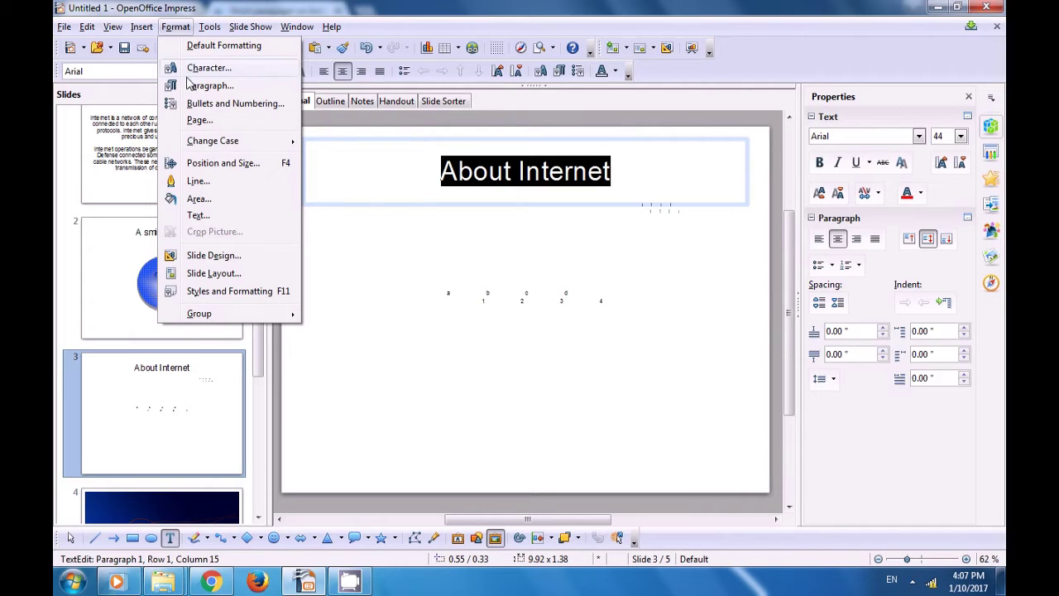
left_click(196, 217)
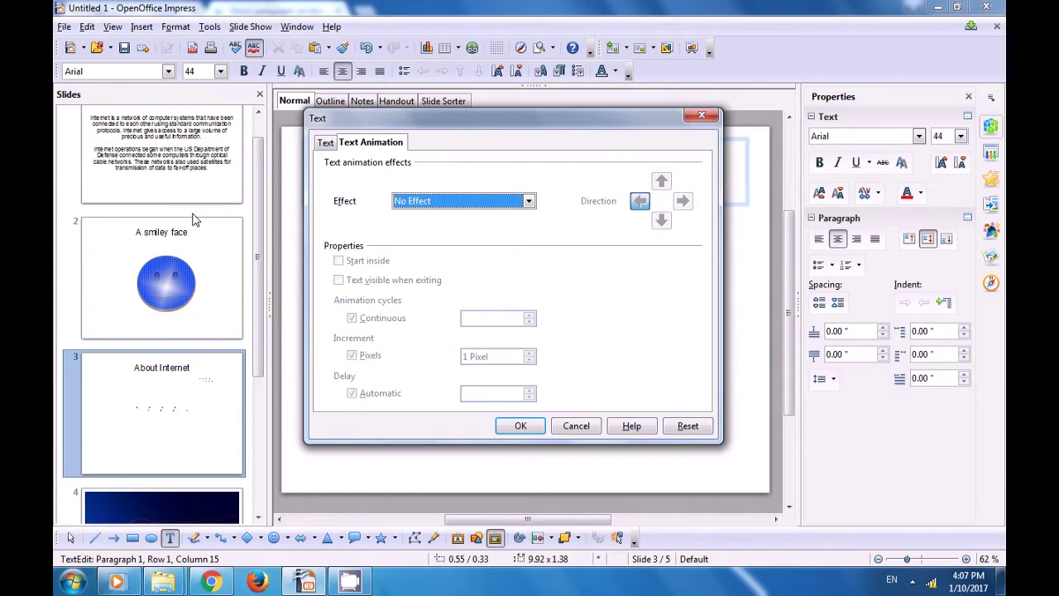
left_click(324, 143)
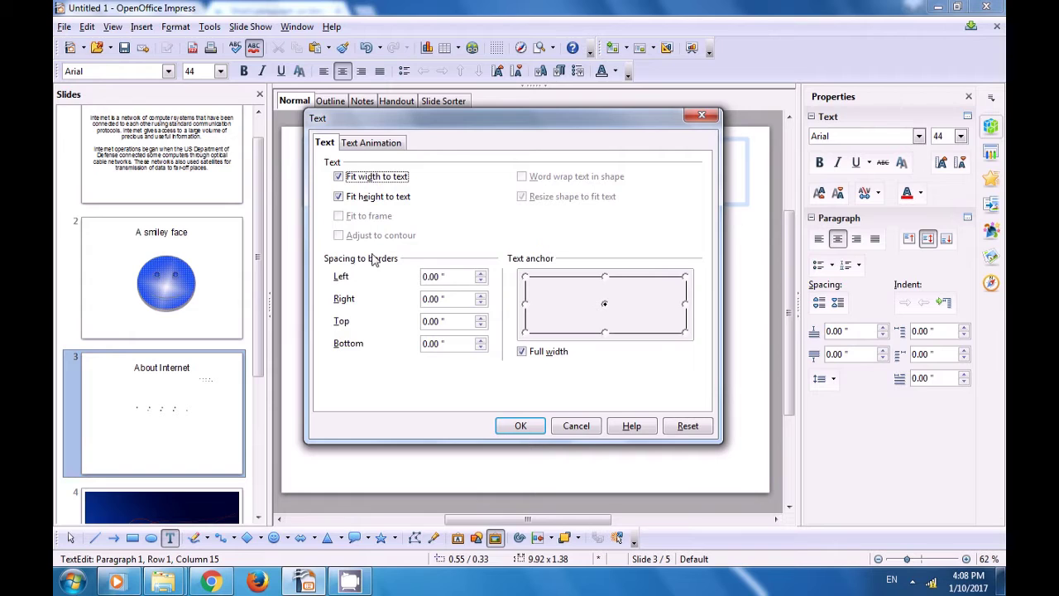
left_click(481, 277)
left_click(481, 295)
left_click(481, 318)
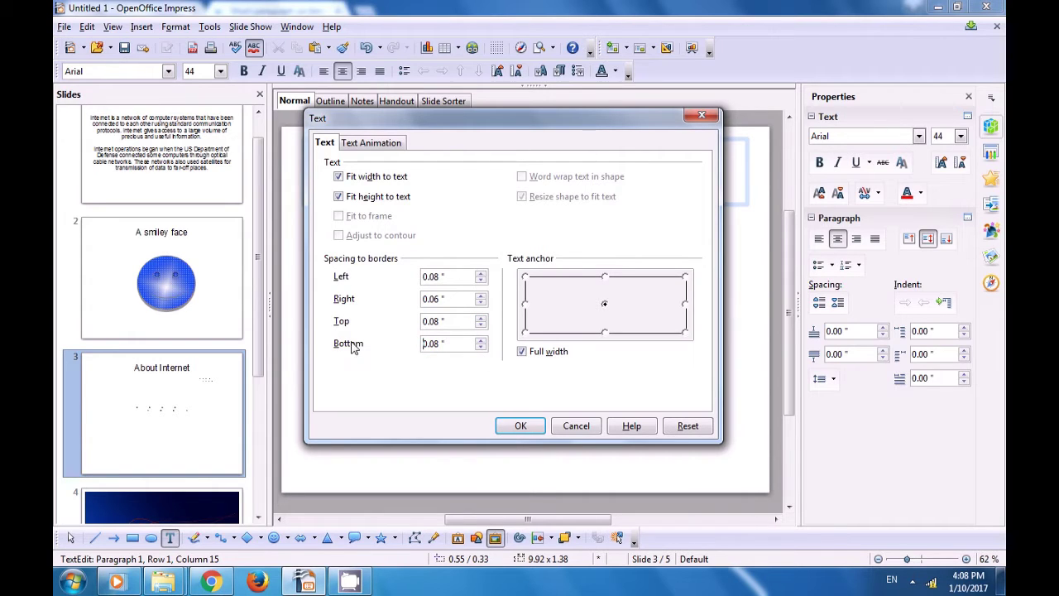
Apply the Blink text animation effect to the "About Internet" title and check it on the slide.
left_click(374, 145)
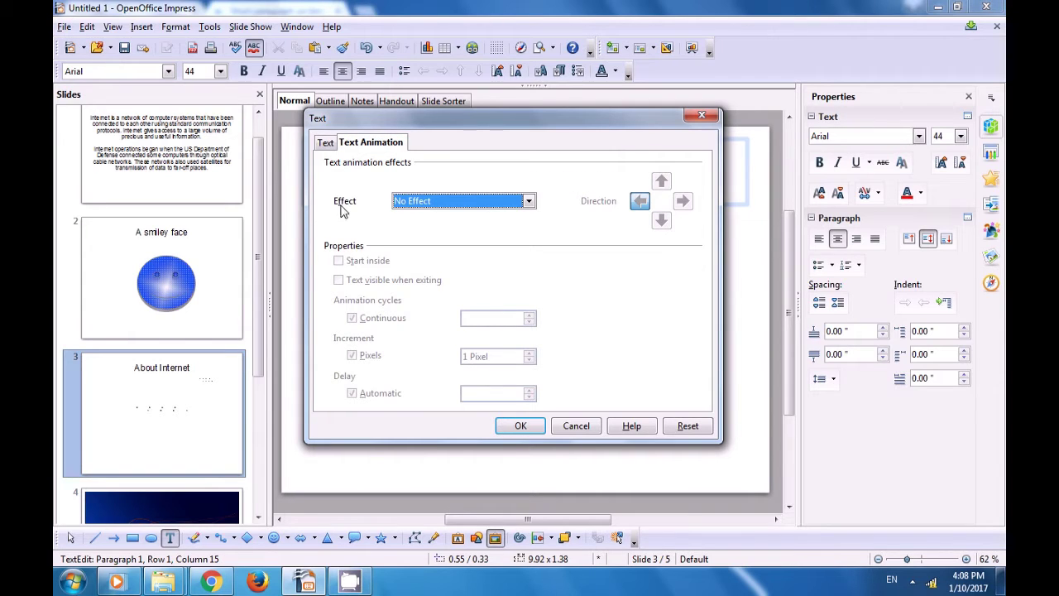
left_click(527, 202)
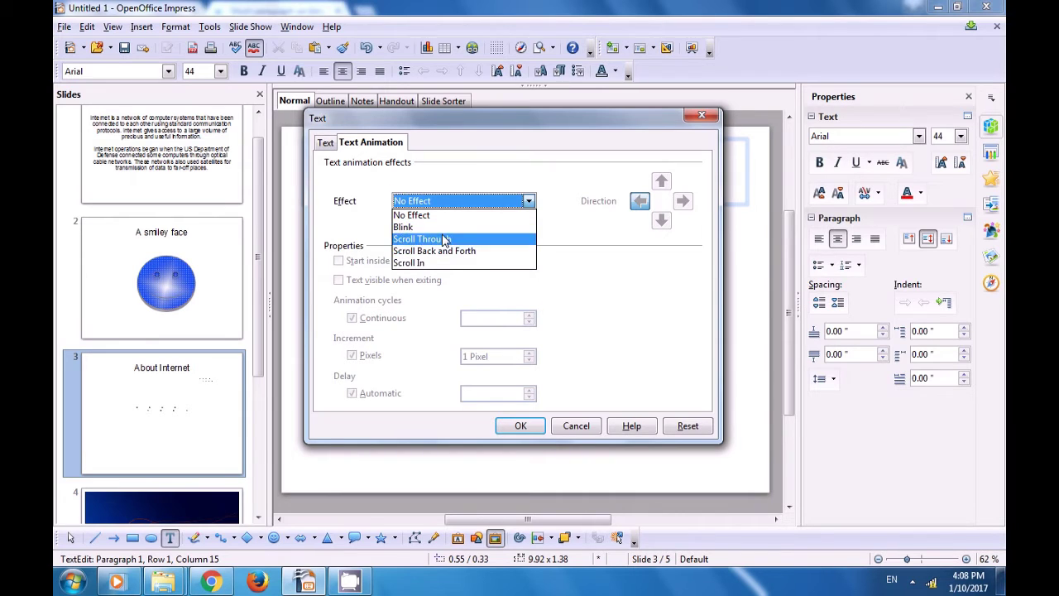
left_click(439, 233)
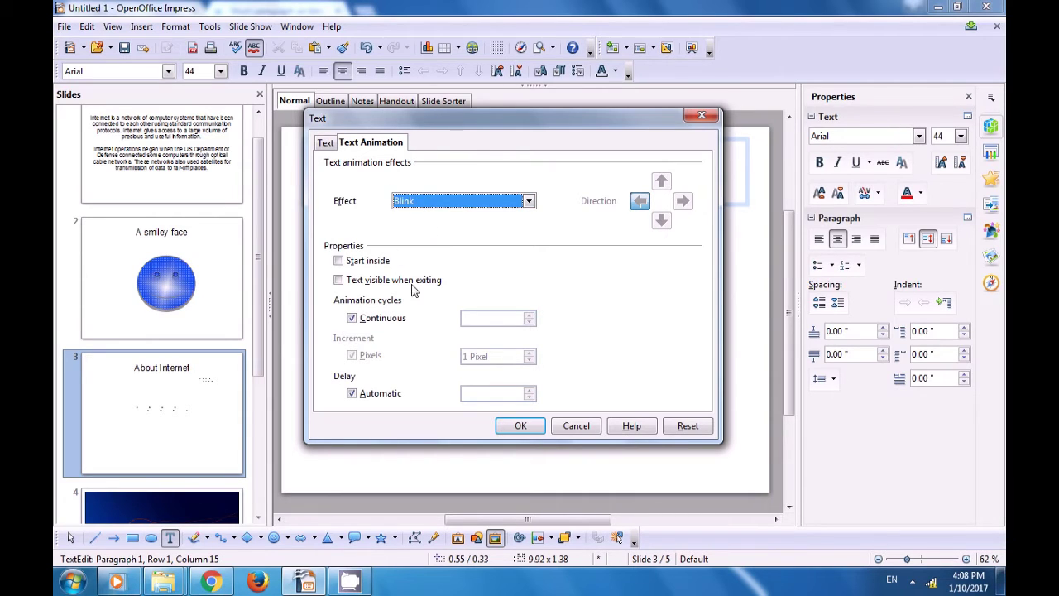
left_click(519, 426)
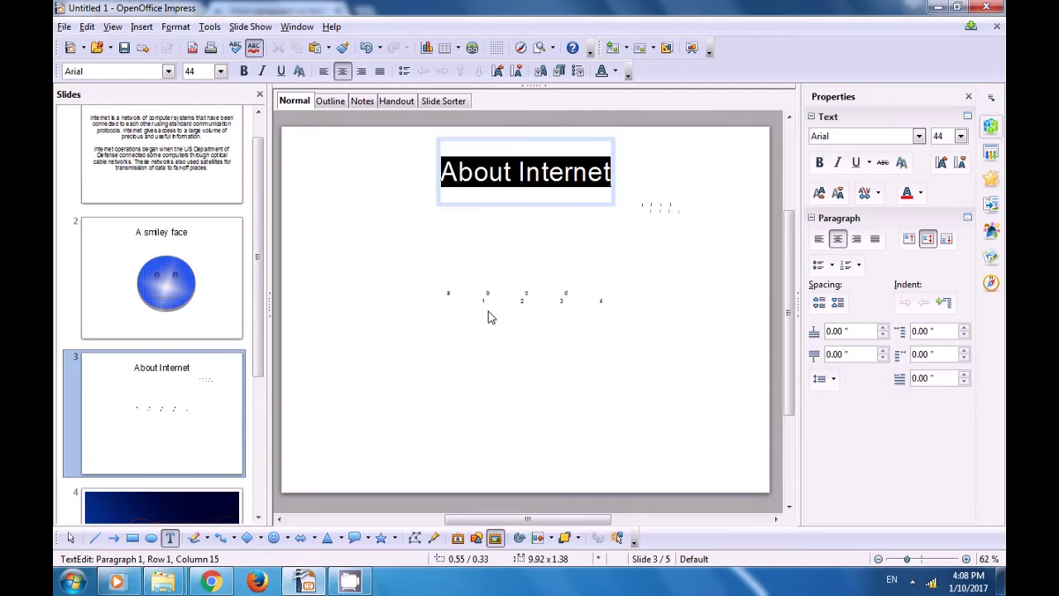
left_click(407, 239)
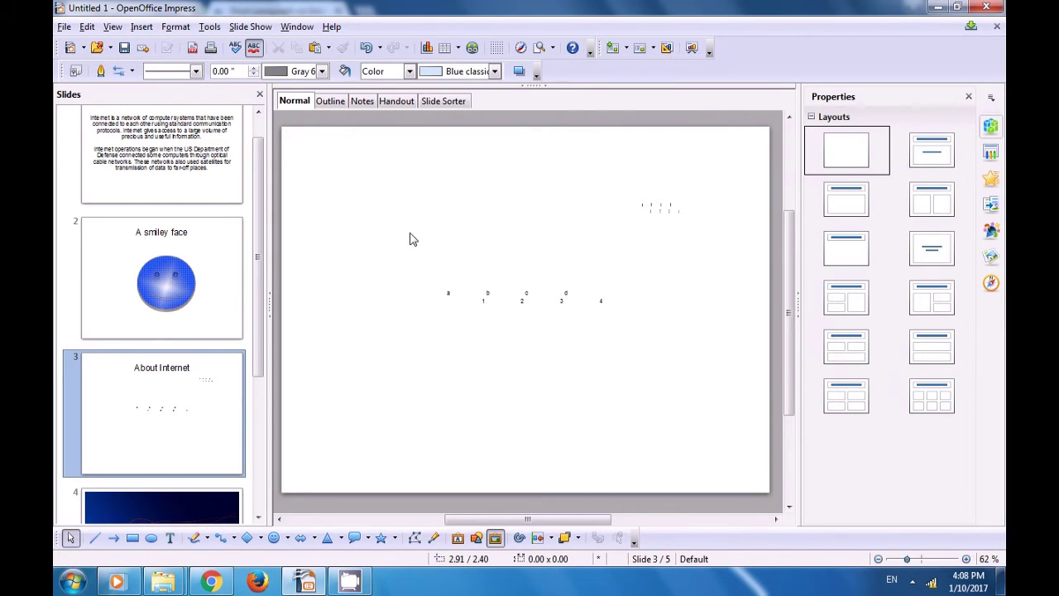
left_click(487, 176)
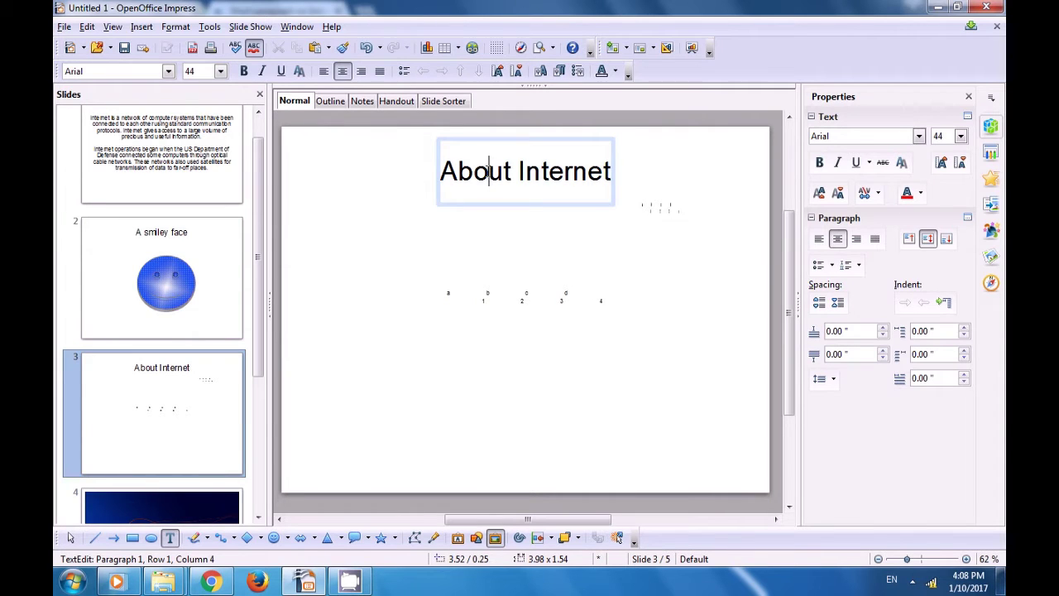
Set the "About Internet" title's text animation to Scroll Through toward the bottom, with Start inside and Text visible when exiting enabled.
triple_click(488, 171)
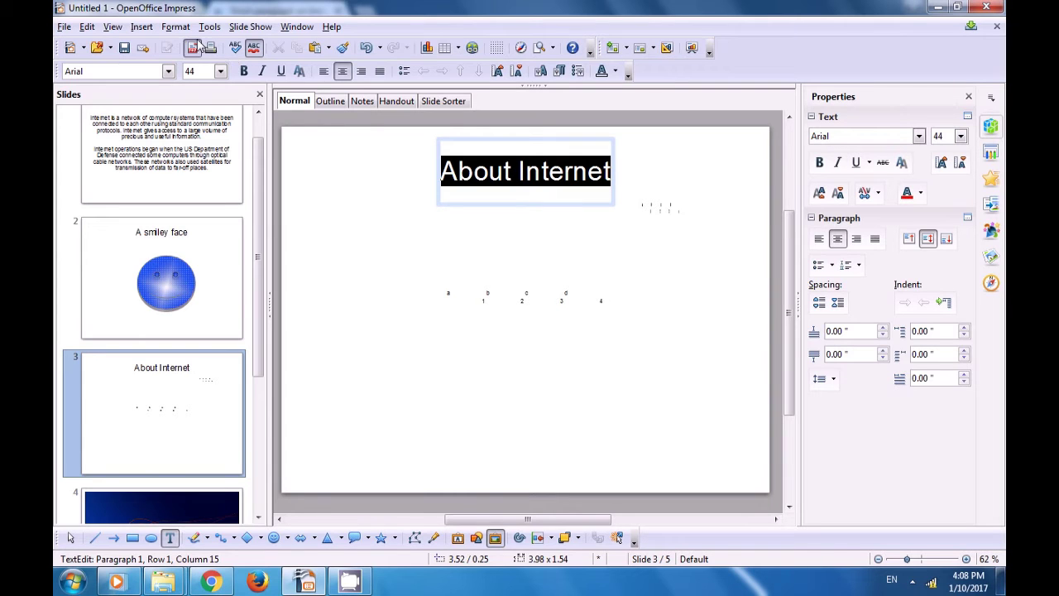
left_click(175, 27)
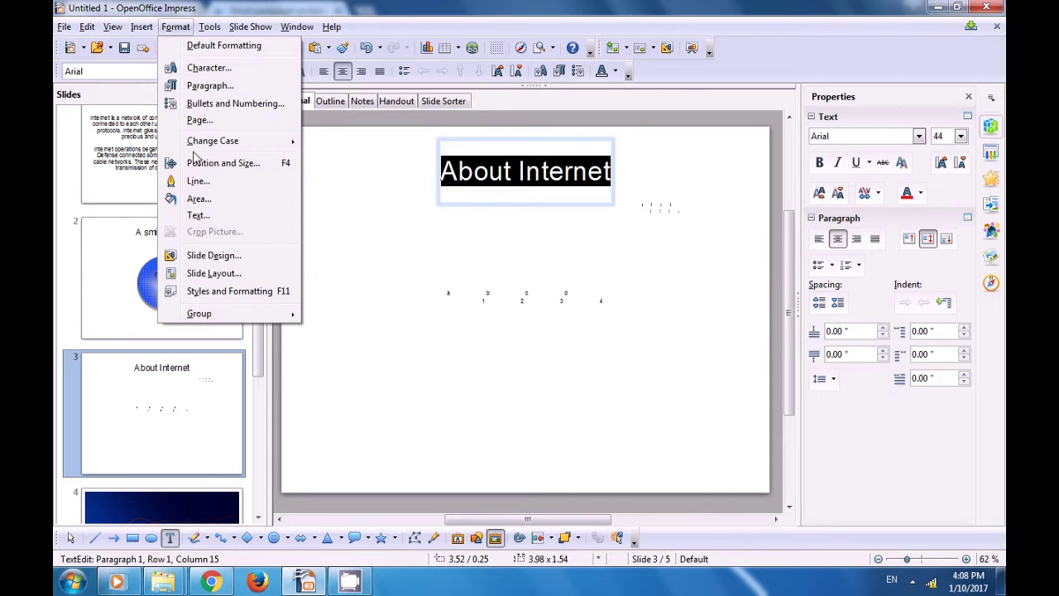
left_click(198, 216)
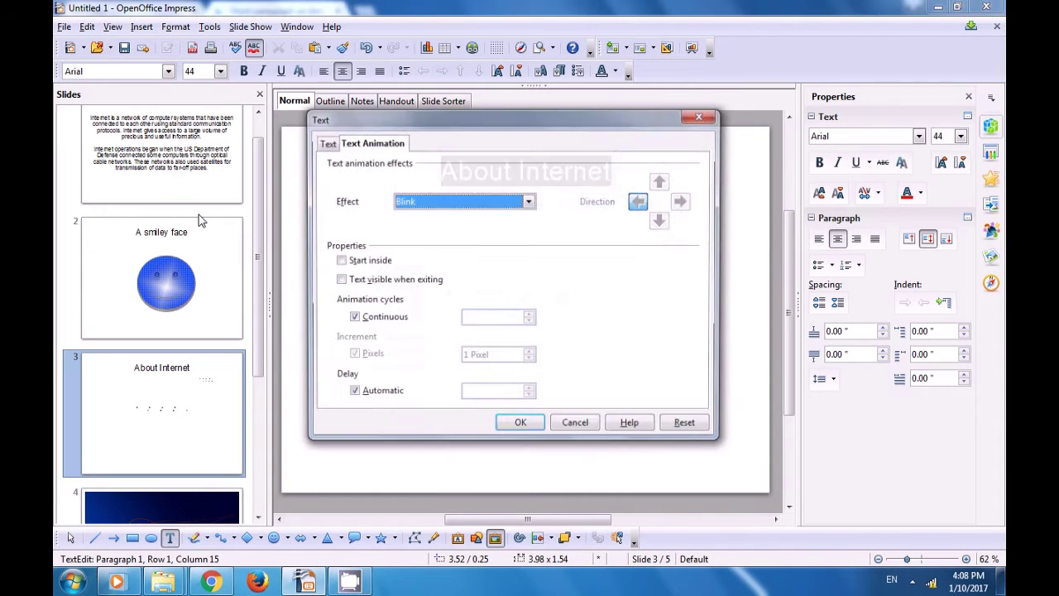
left_click(529, 203)
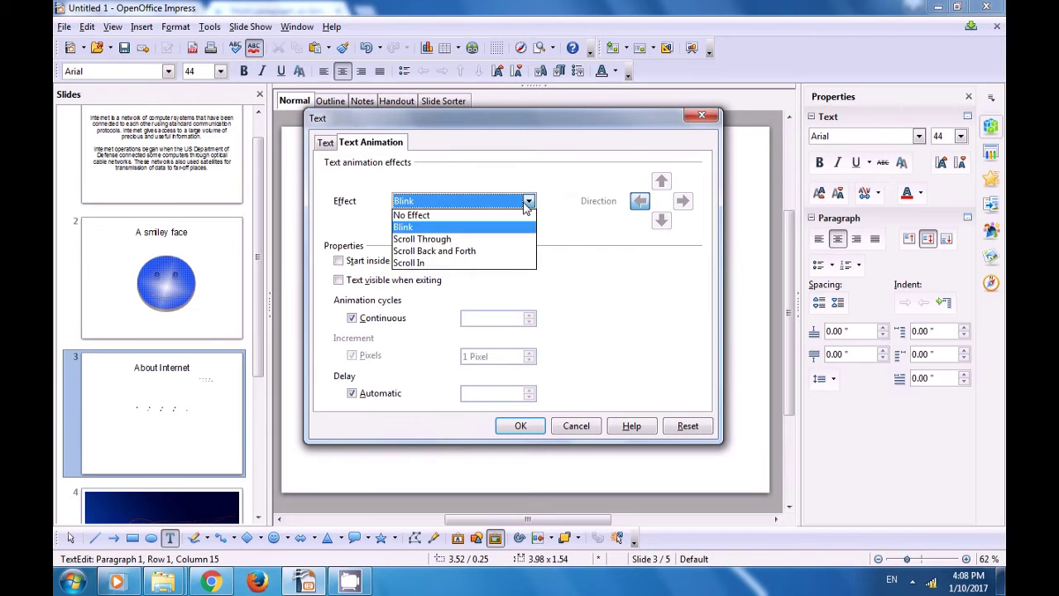
left_click(449, 240)
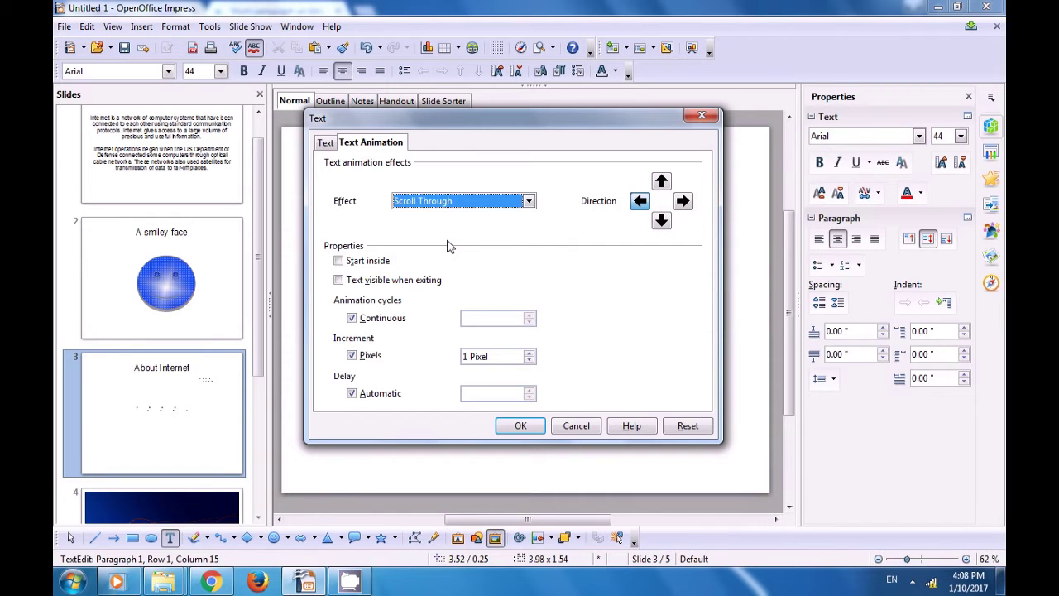
left_click(661, 221)
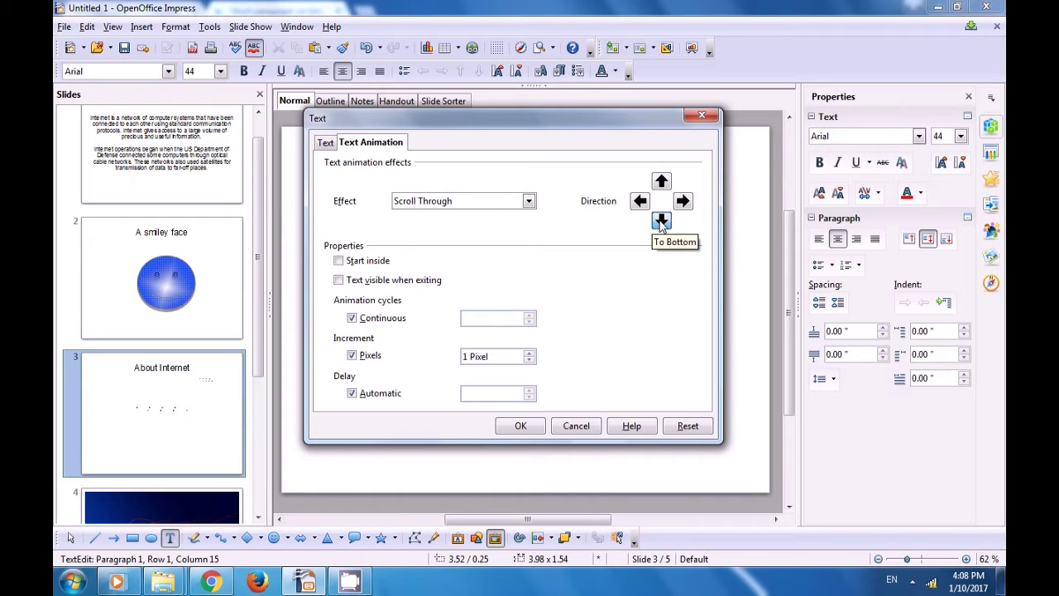
left_click(339, 262)
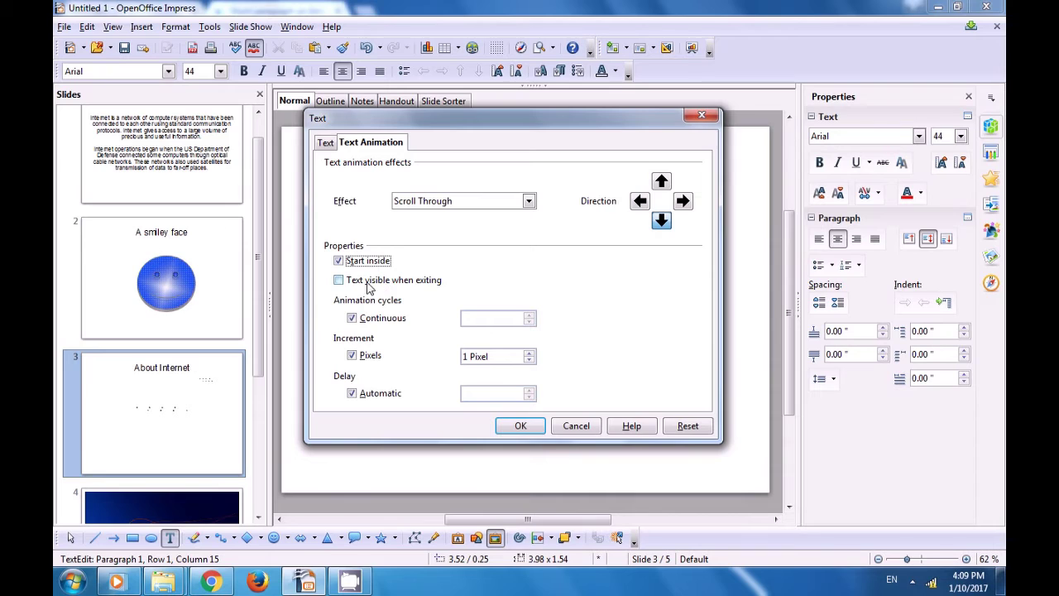
left_click(339, 281)
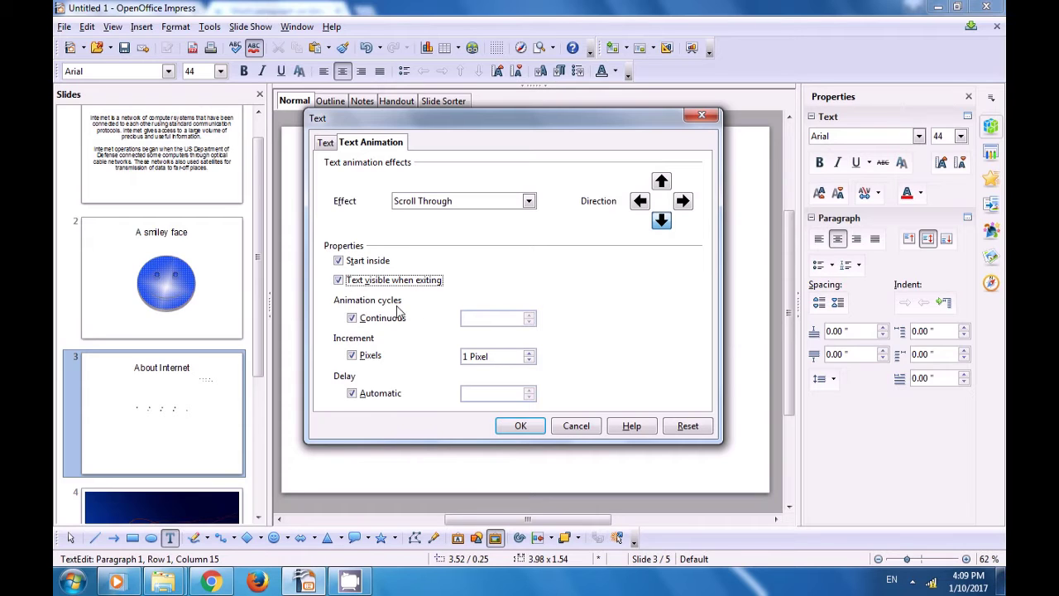
Try a limited number of animation cycles and a 100 ms delay, restoring the Continuous and Automatic options.
left_click(353, 318)
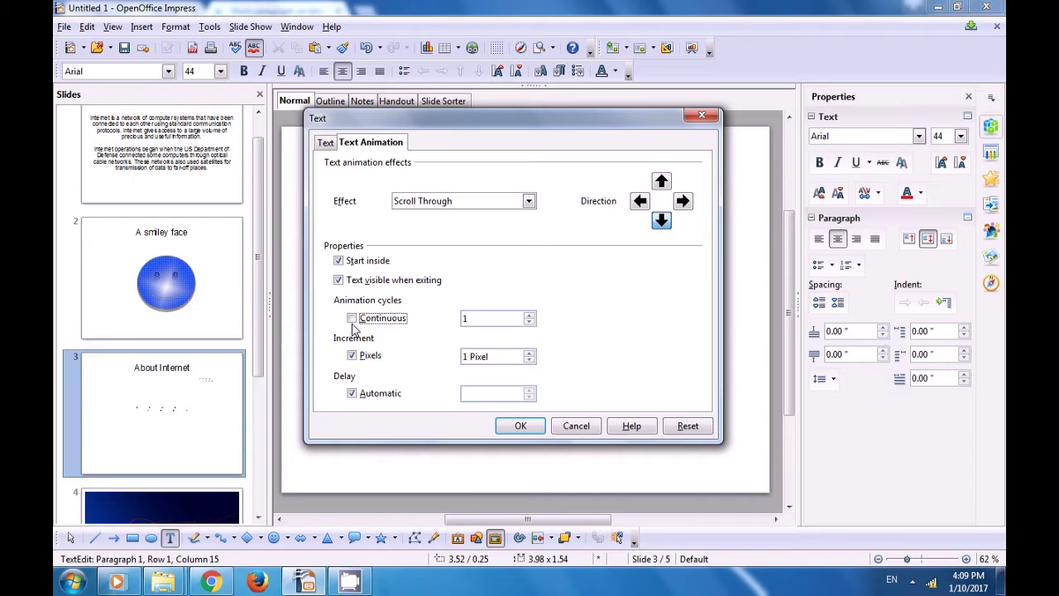
left_click(529, 316)
left_click(529, 316)
left_click(351, 318)
left_click(353, 393)
double_click(474, 394)
type("100 ms")
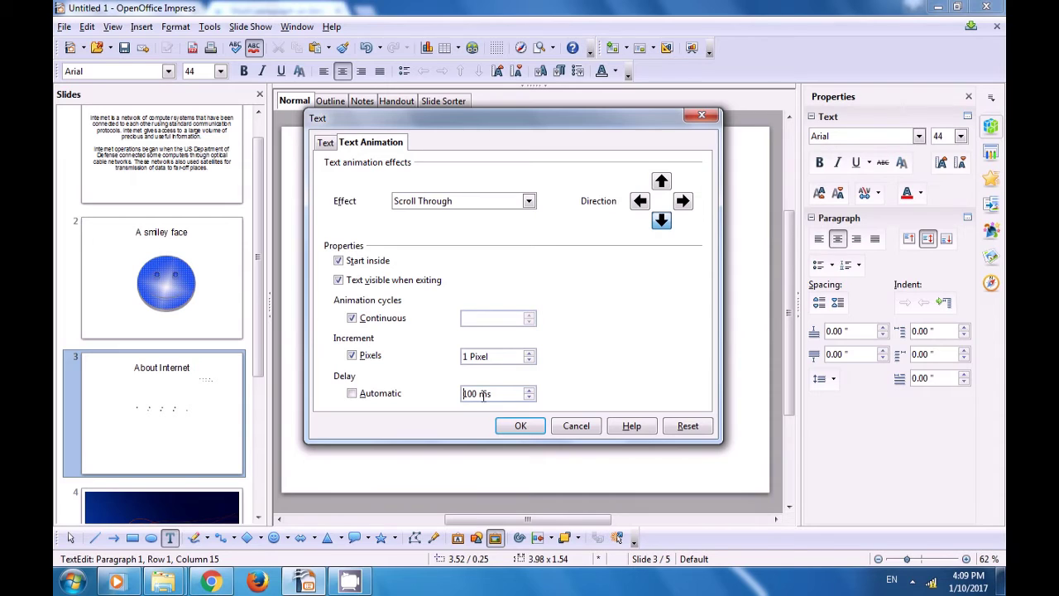
left_click(352, 394)
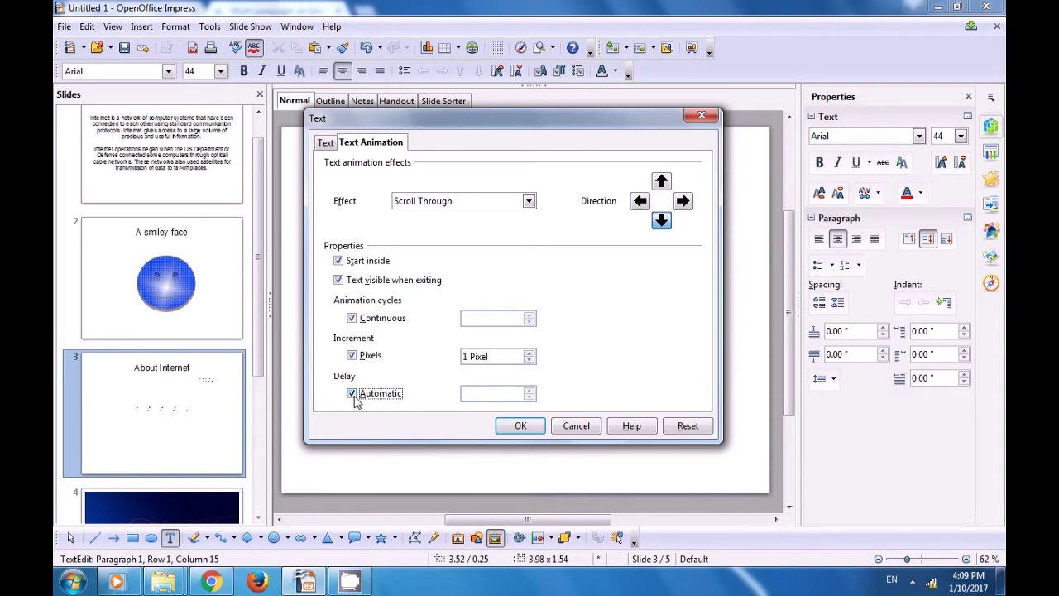
Apply the Scroll Through animation settings and deselect the title to watch the effect on the slide.
left_click(506, 428)
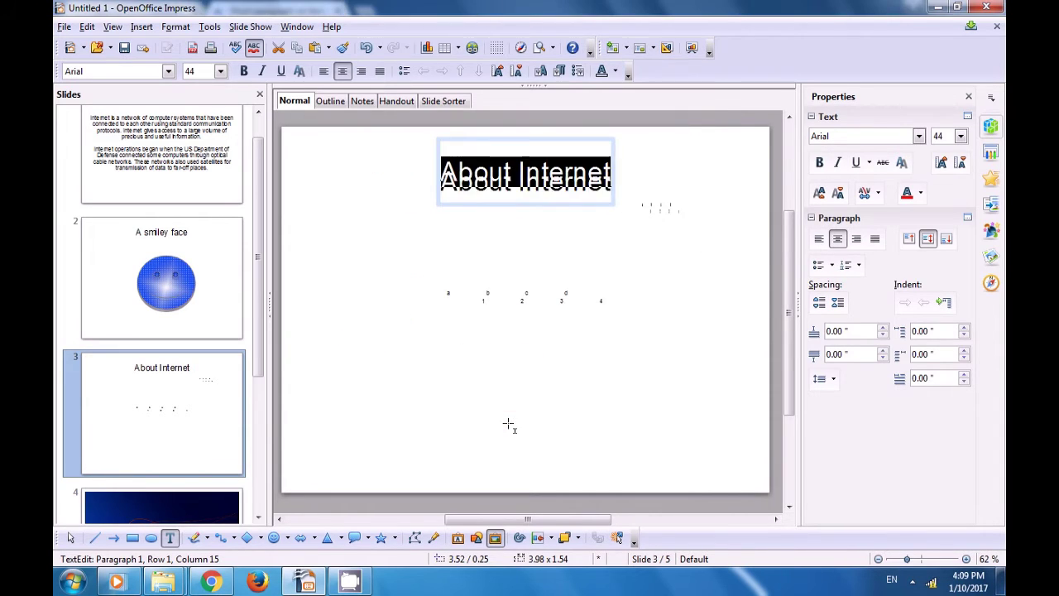
left_click(489, 403)
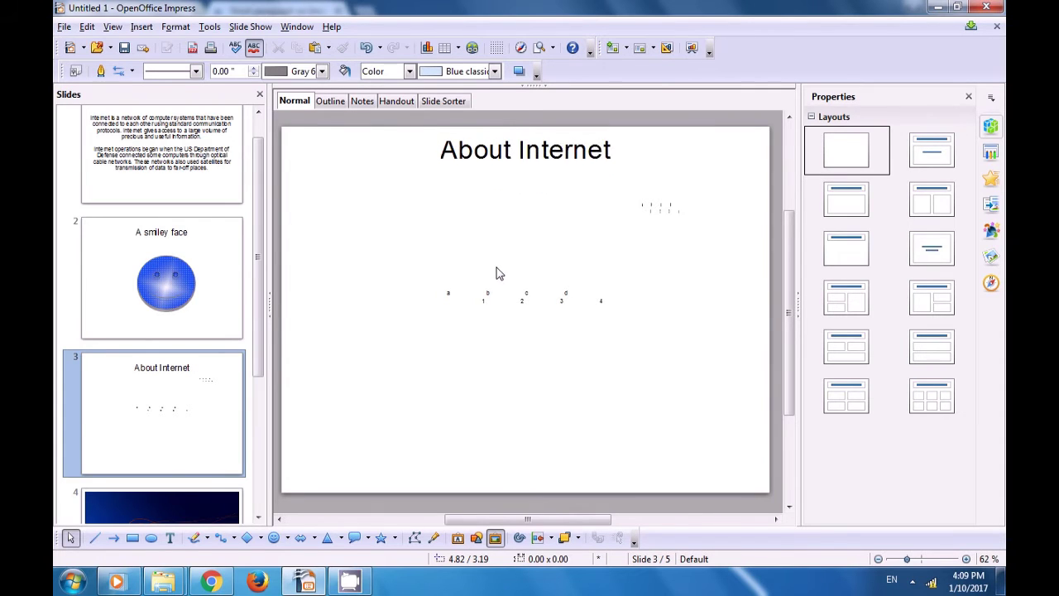
Change the "About Internet" title's text animation to Scroll Back and Forth toward the right and view it on the slide.
left_click(501, 180)
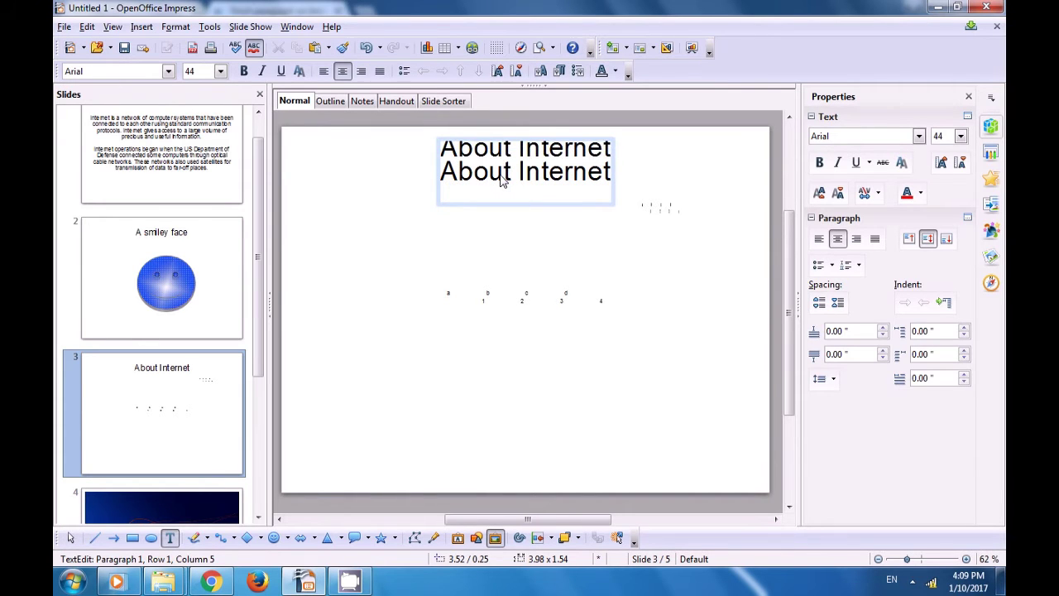
key("ctrl+a")
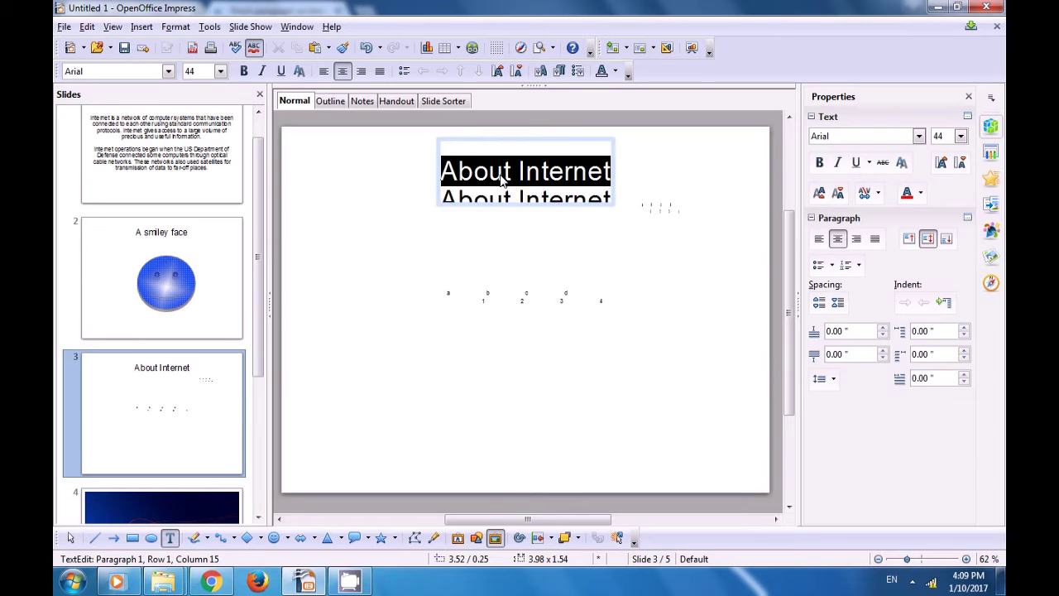
left_click(177, 26)
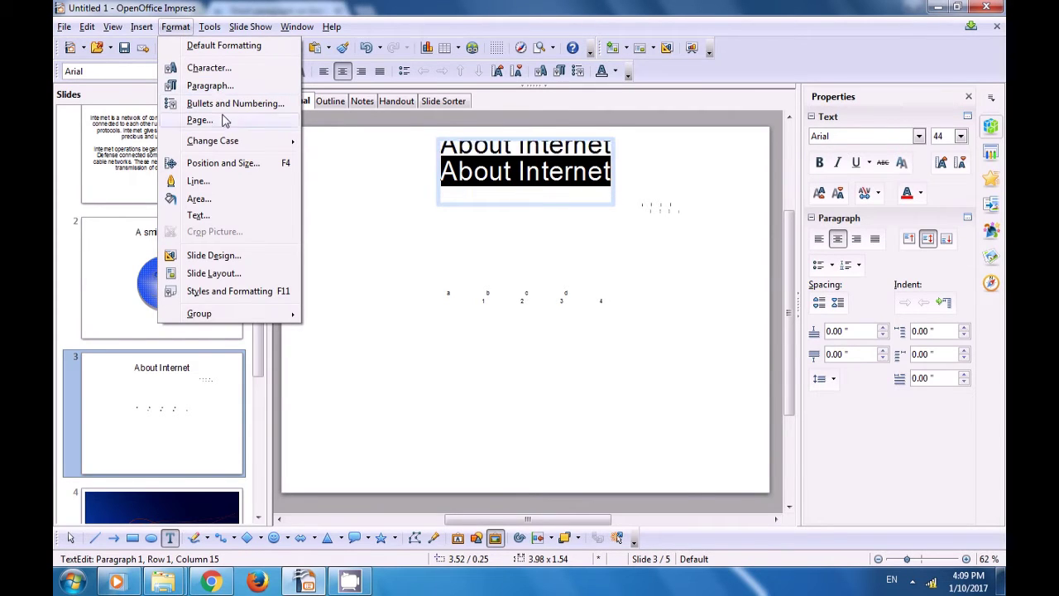
left_click(198, 214)
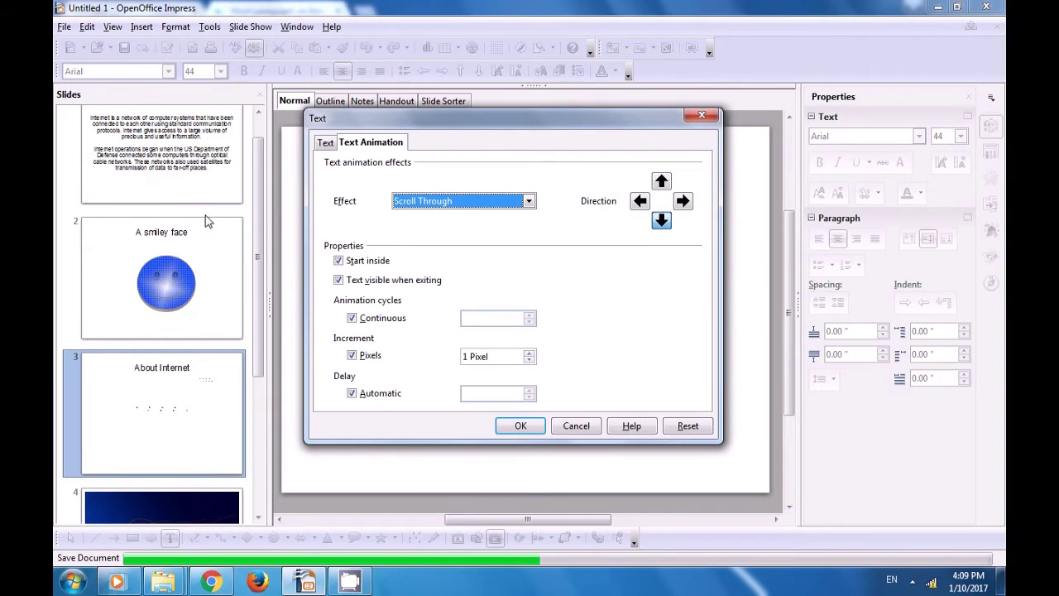
left_click(527, 202)
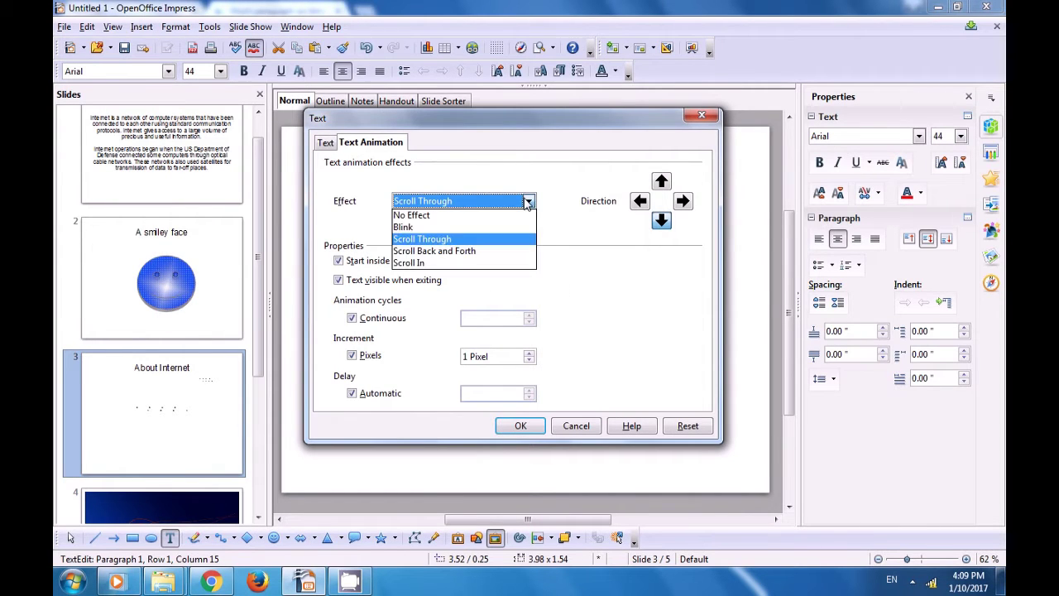
left_click(436, 251)
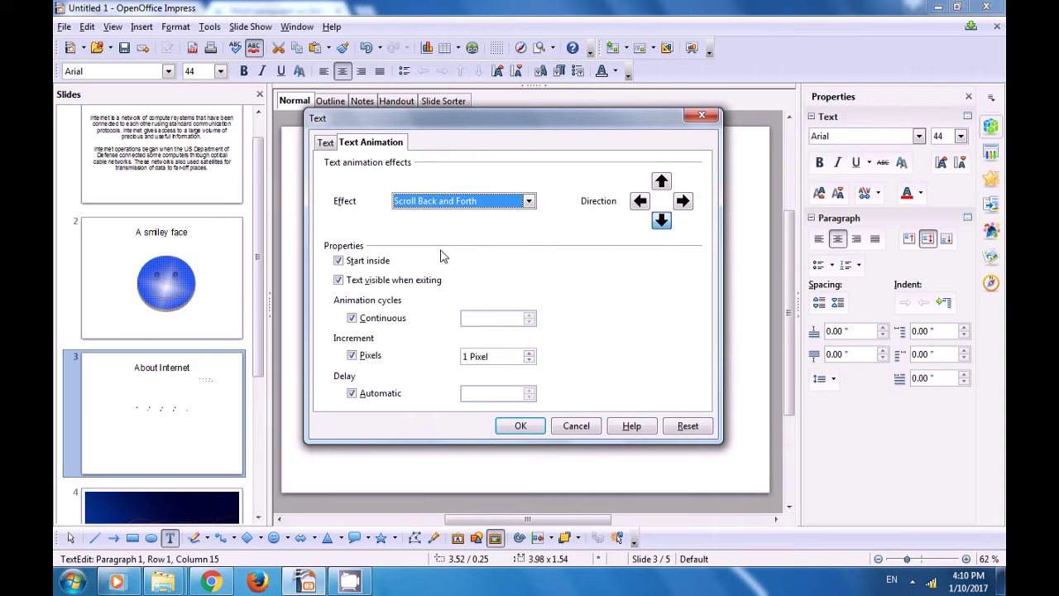
left_click(683, 203)
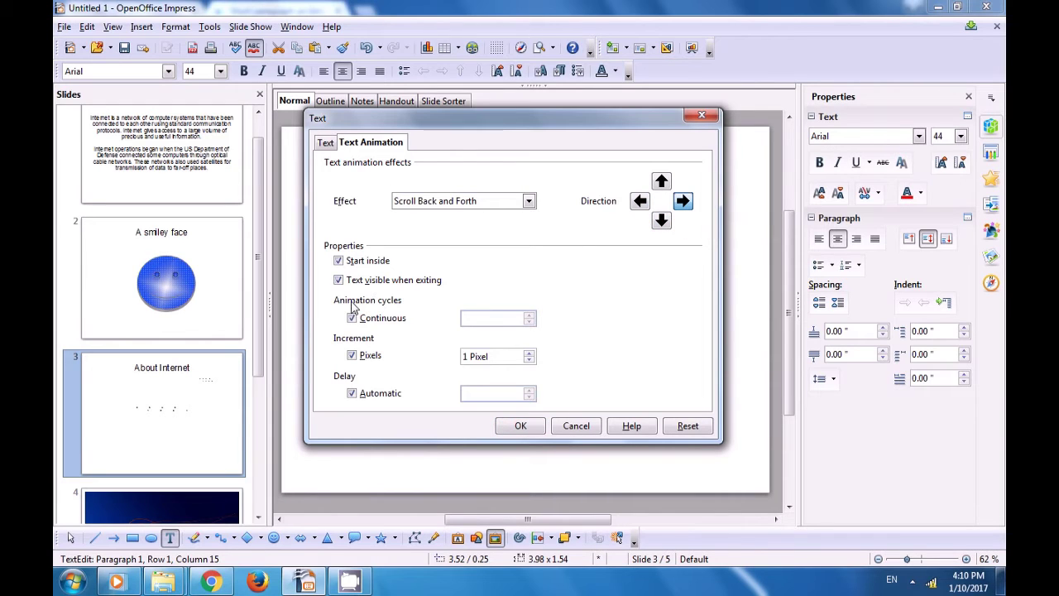
left_click(521, 425)
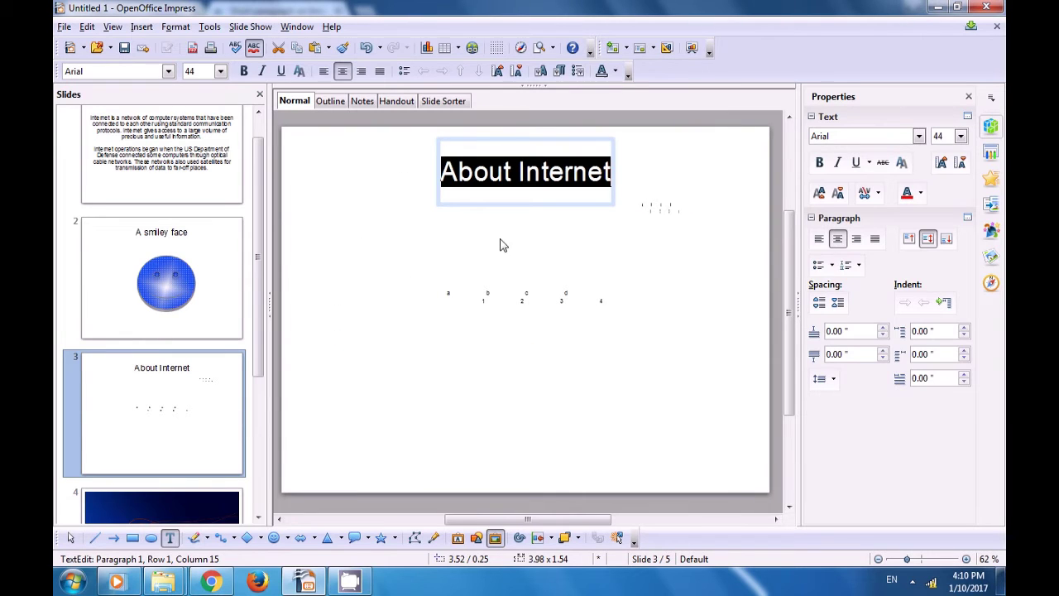
left_click(500, 245)
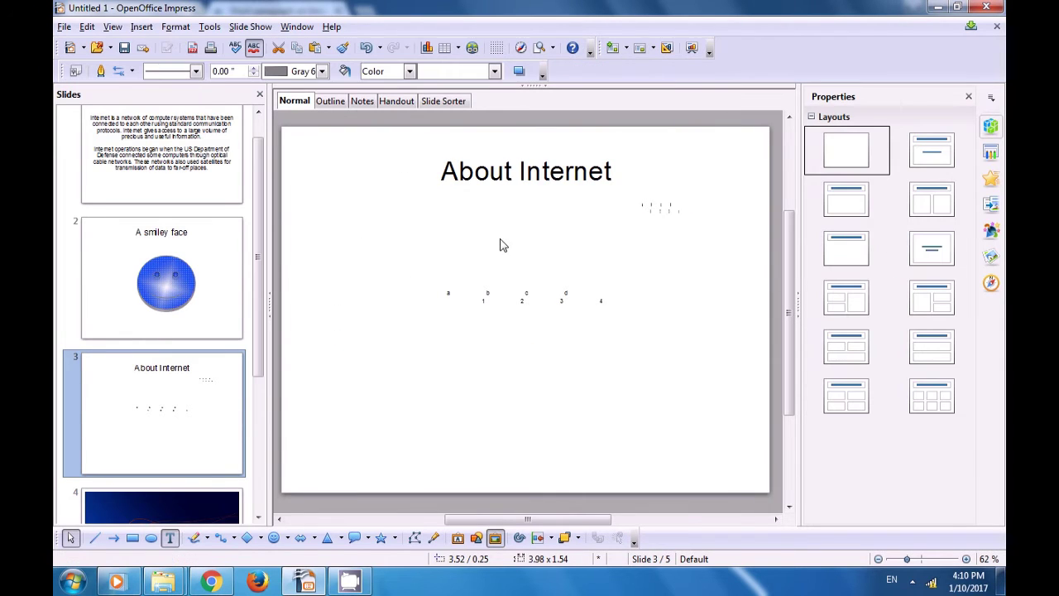
Change the "About Internet" title's text animation to Scroll In toward the left and view it on the slide.
left_click(502, 178)
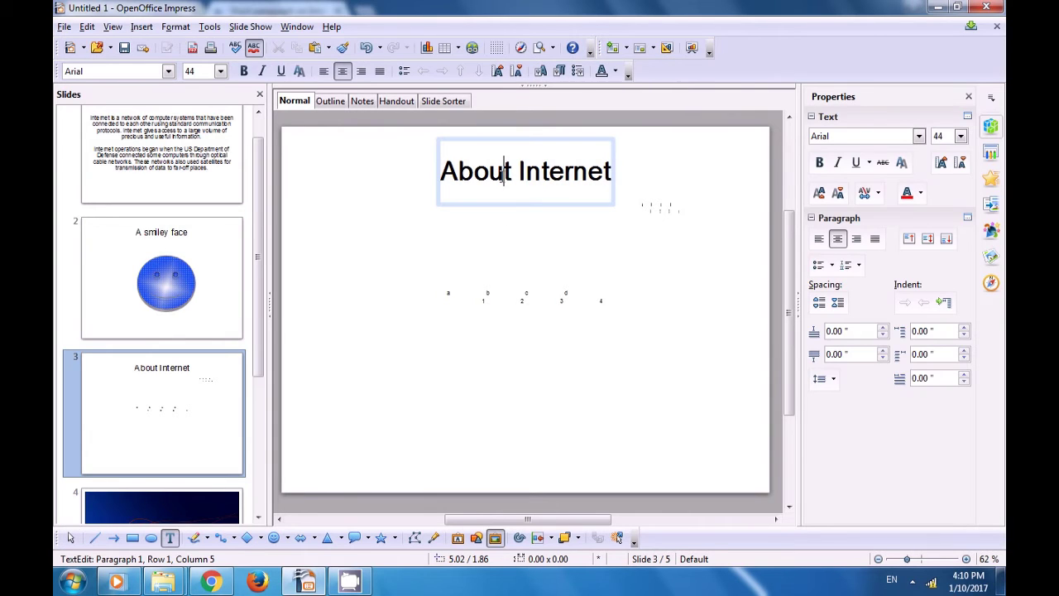
triple_click(490, 172)
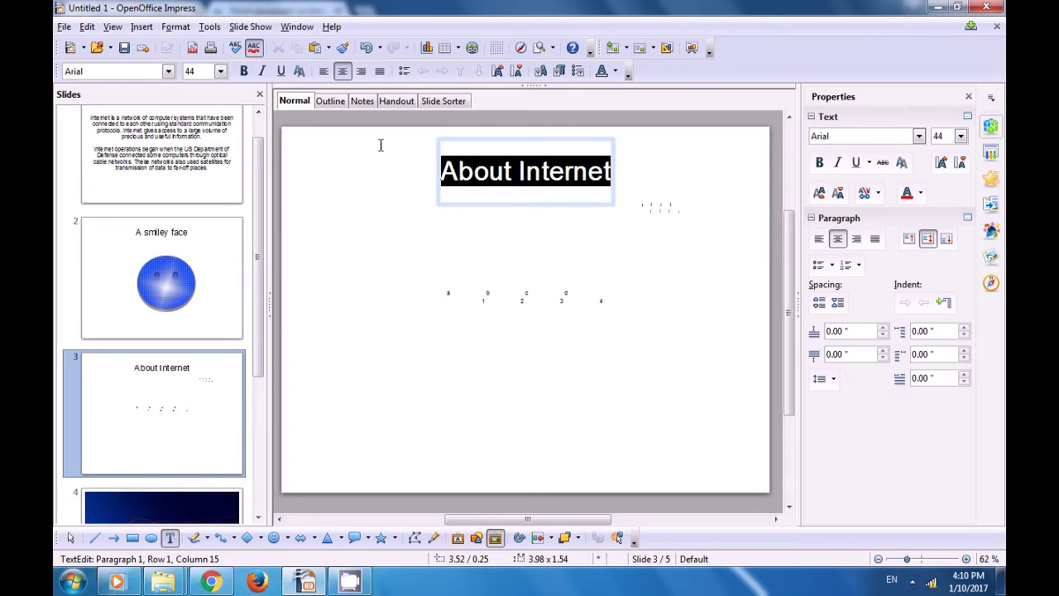
left_click(175, 27)
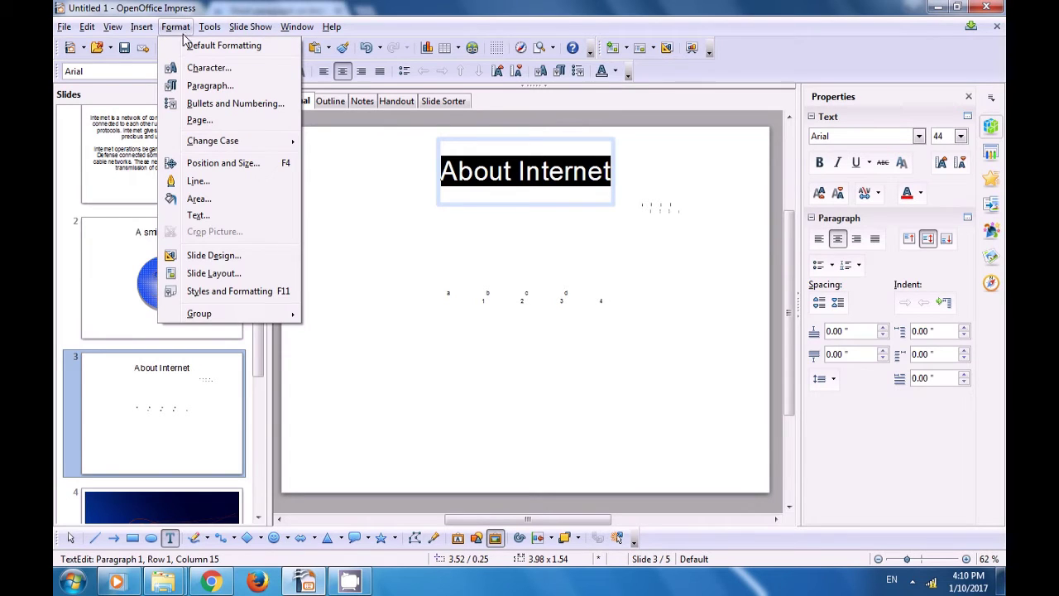
left_click(225, 216)
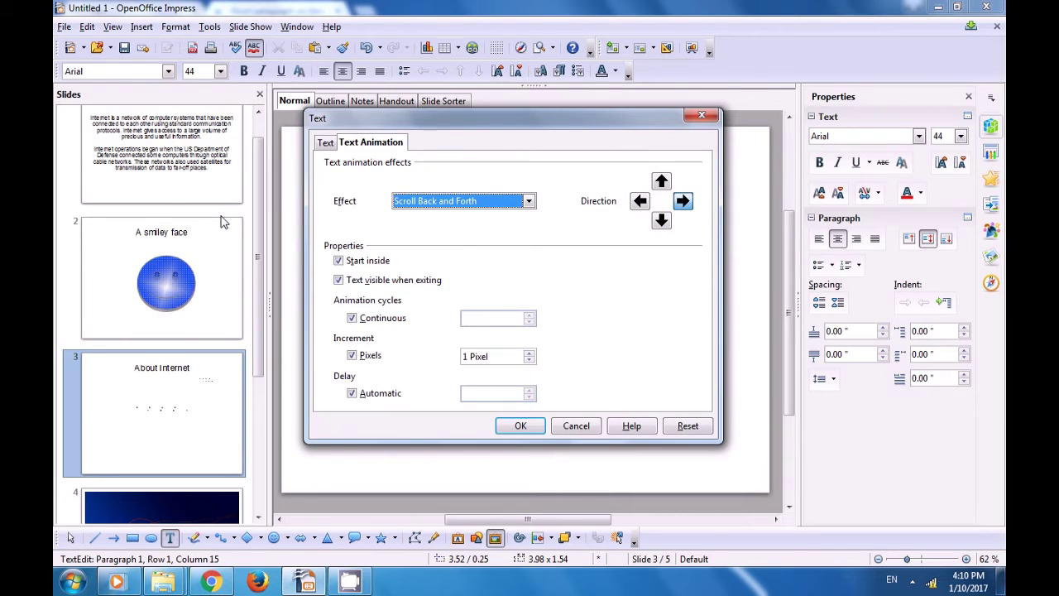
left_click(529, 201)
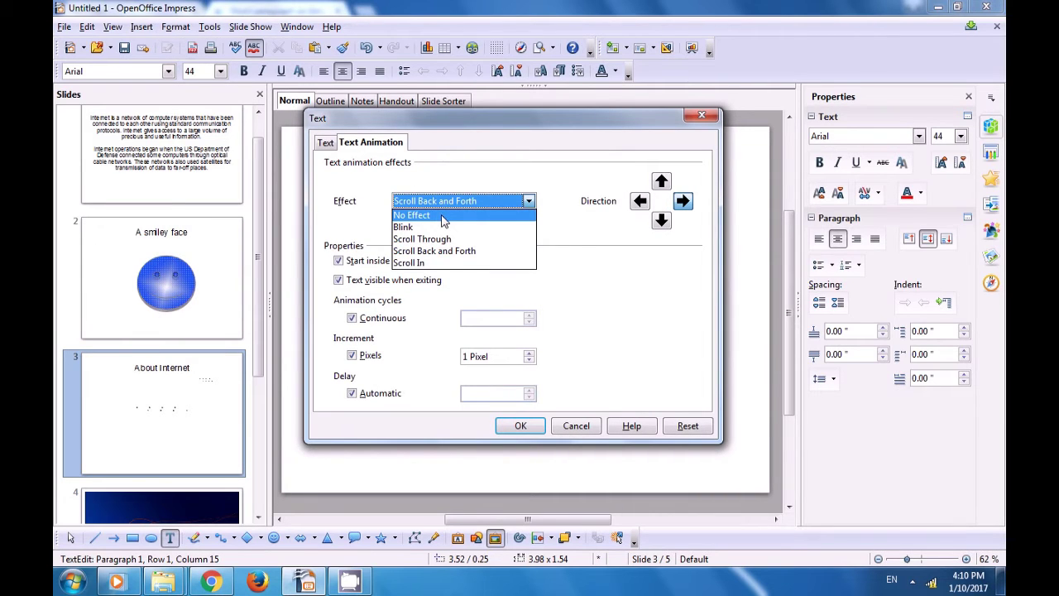
left_click(431, 262)
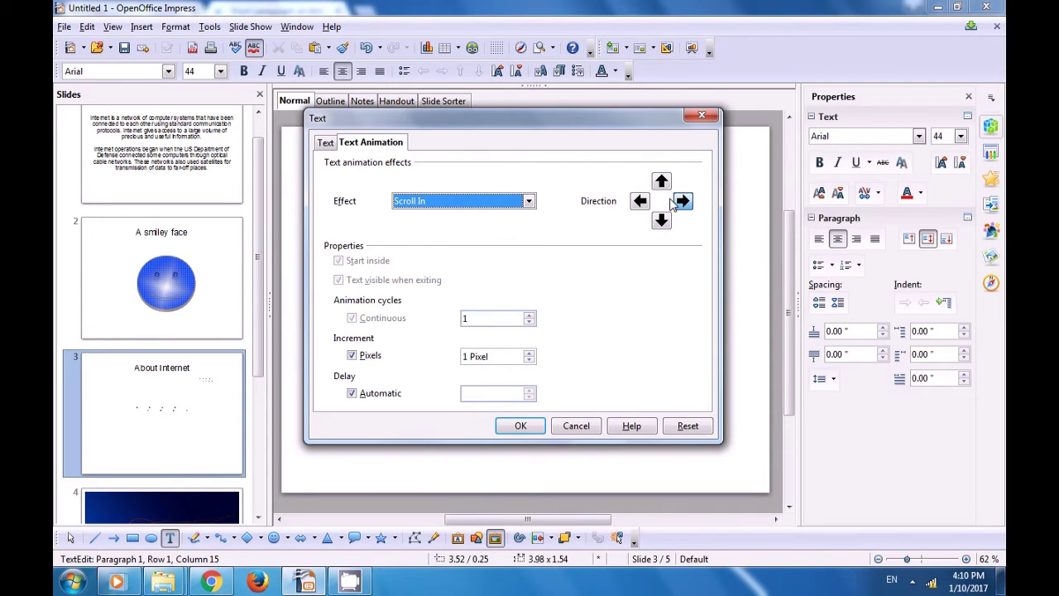
left_click(643, 203)
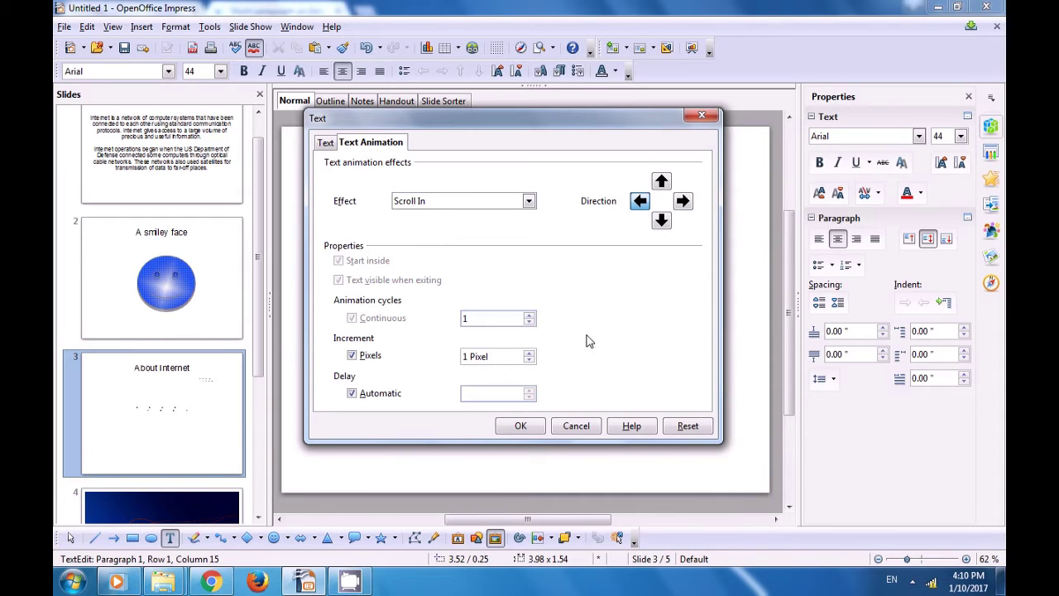
left_click(522, 426)
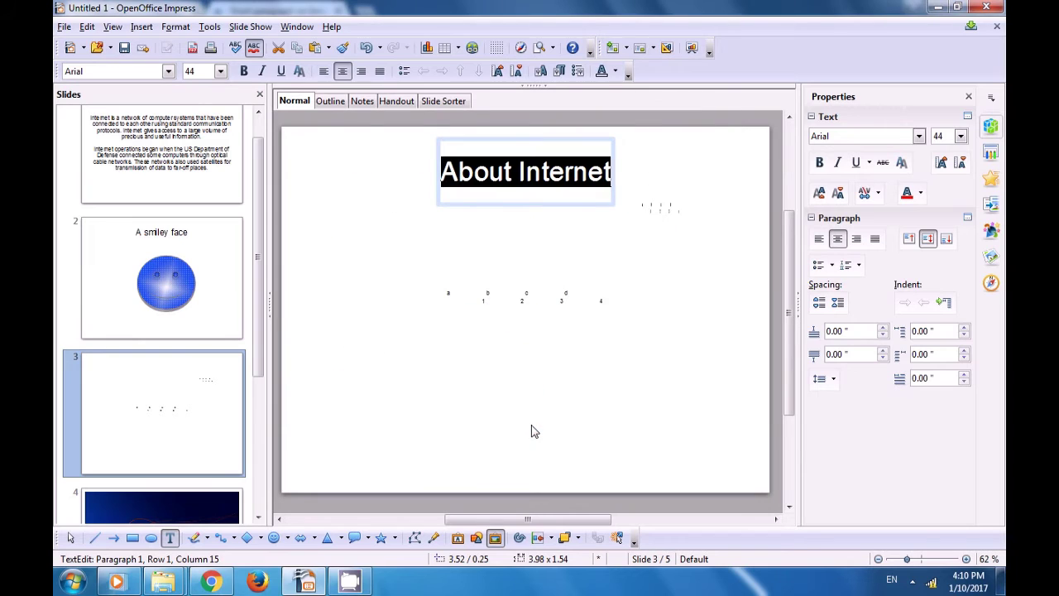
left_click(499, 236)
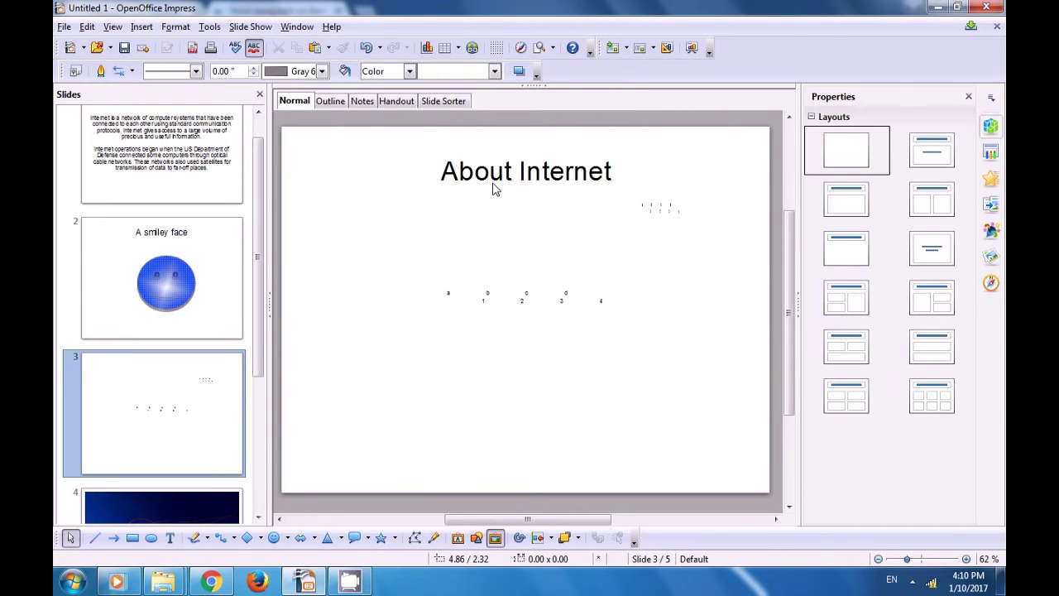
Change the "About Internet" title's Scroll In text animation direction to the right and view it on the slide.
left_click(494, 189)
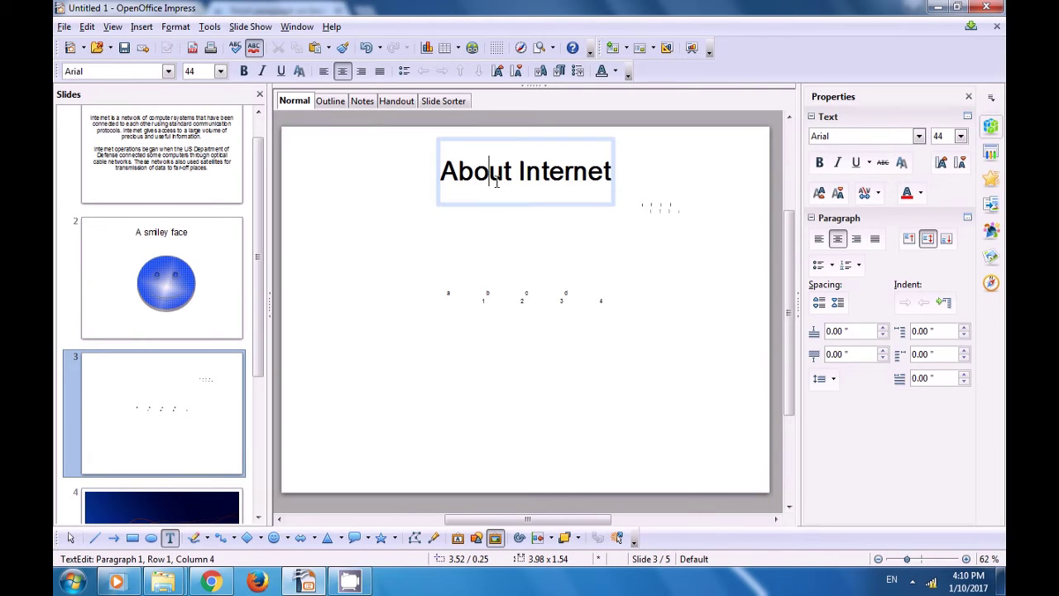
triple_click(496, 183)
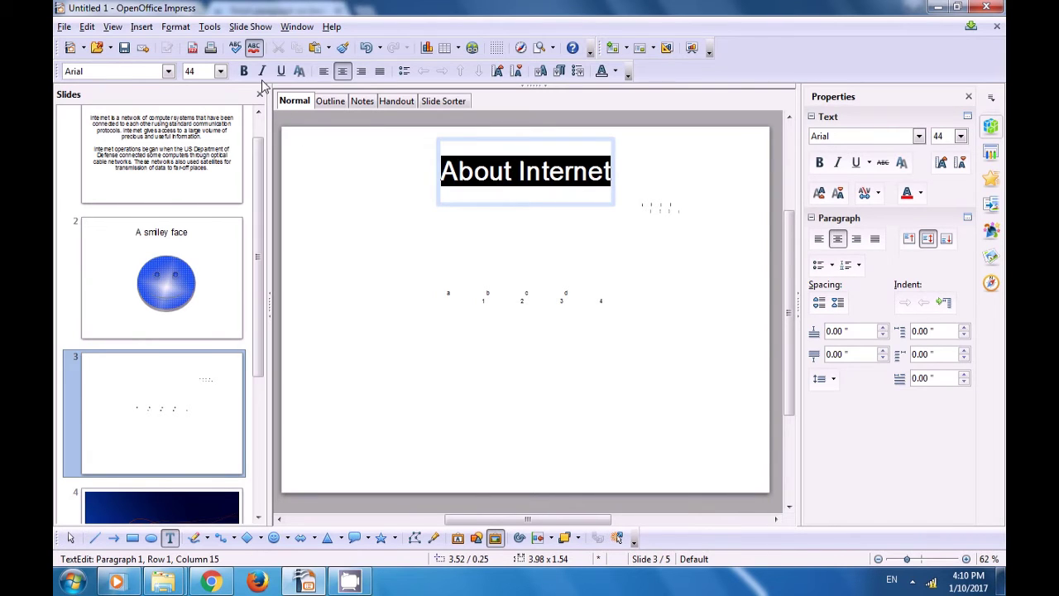
left_click(175, 30)
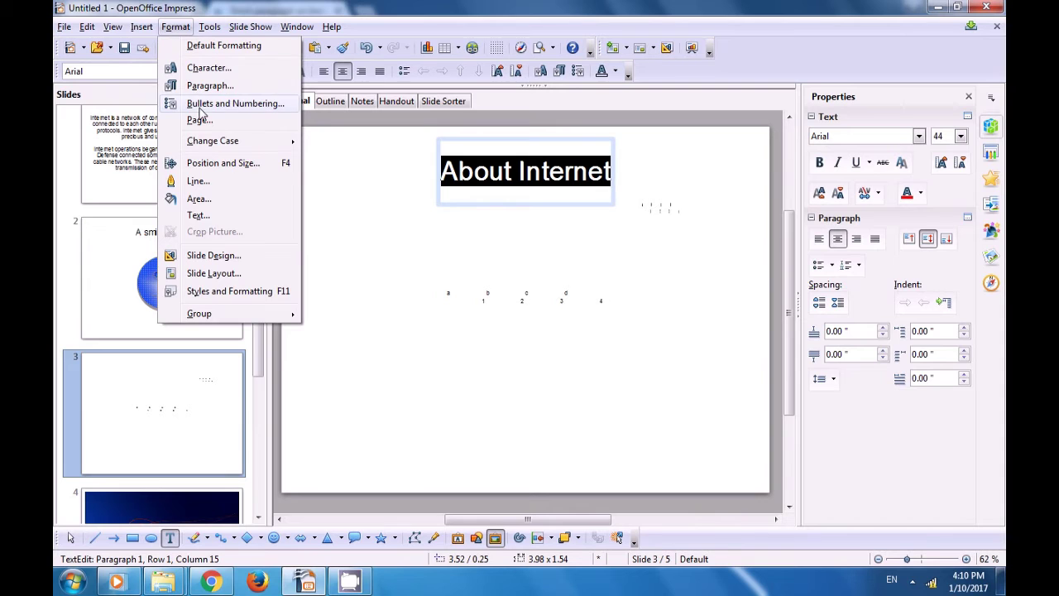
left_click(199, 215)
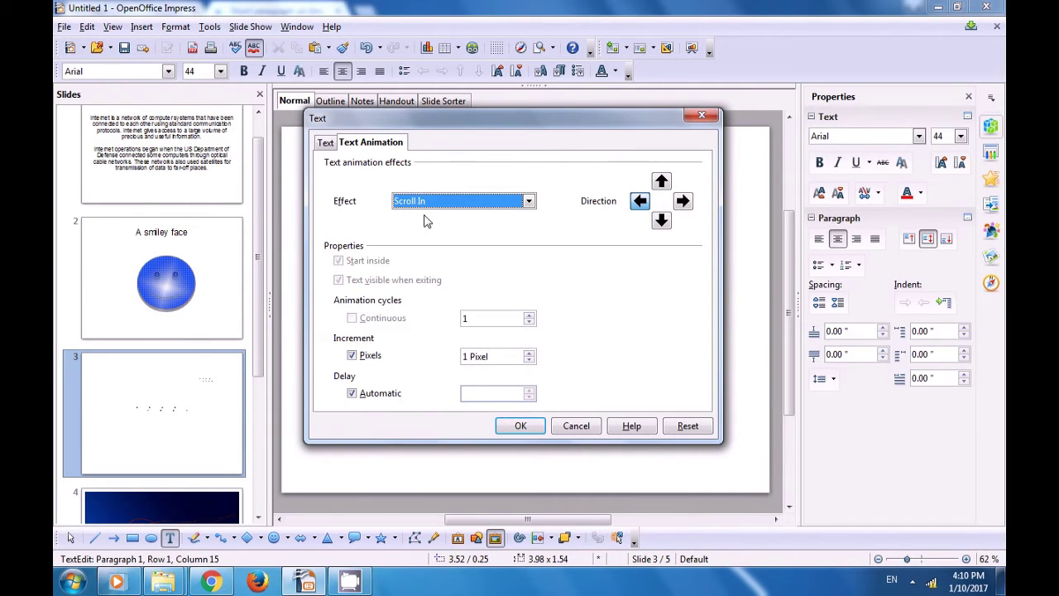
left_click(683, 201)
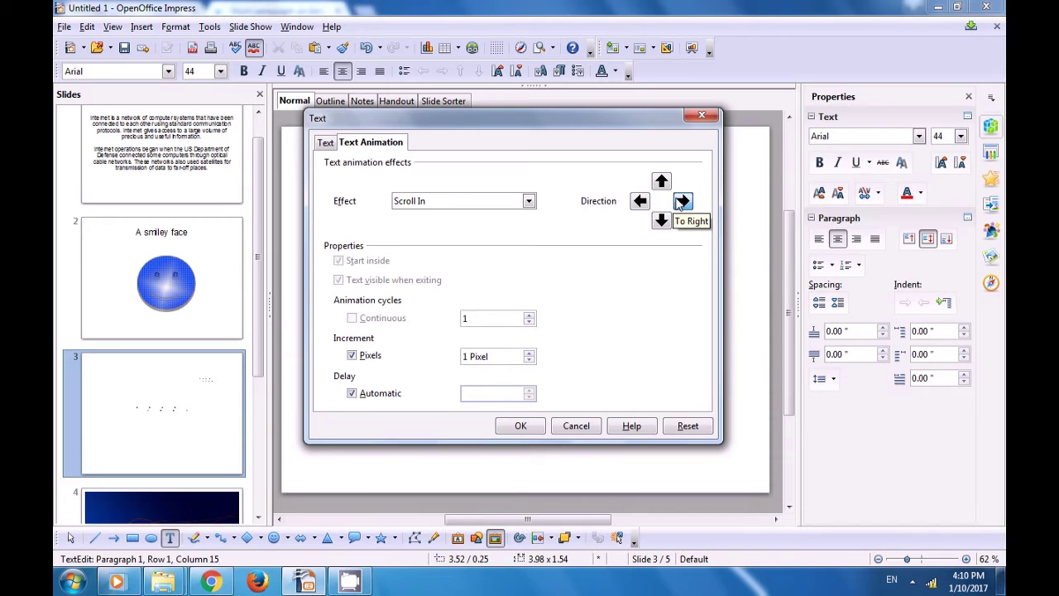
left_click(529, 201)
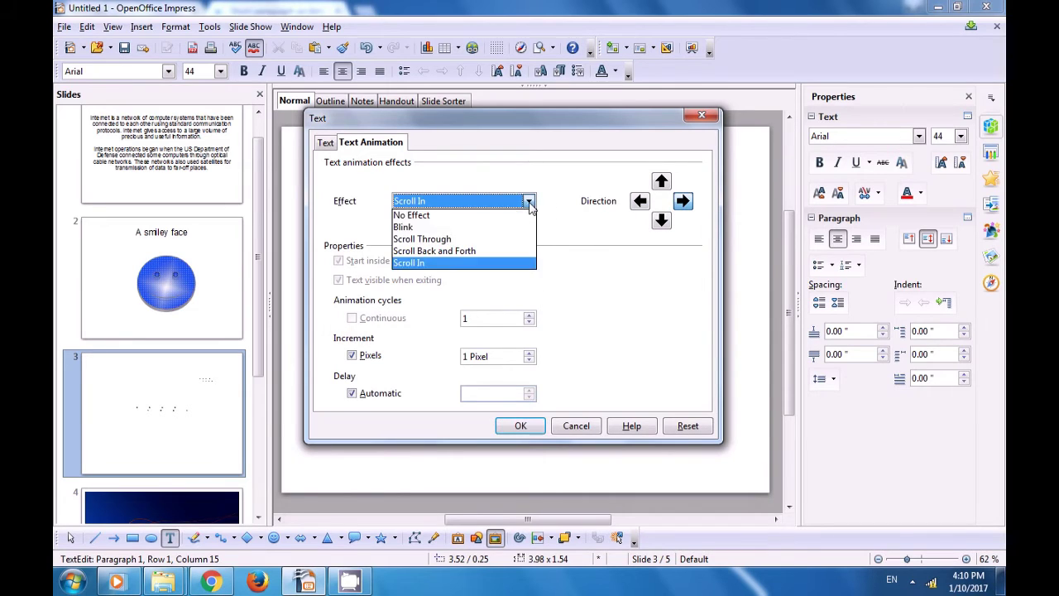
left_click(507, 262)
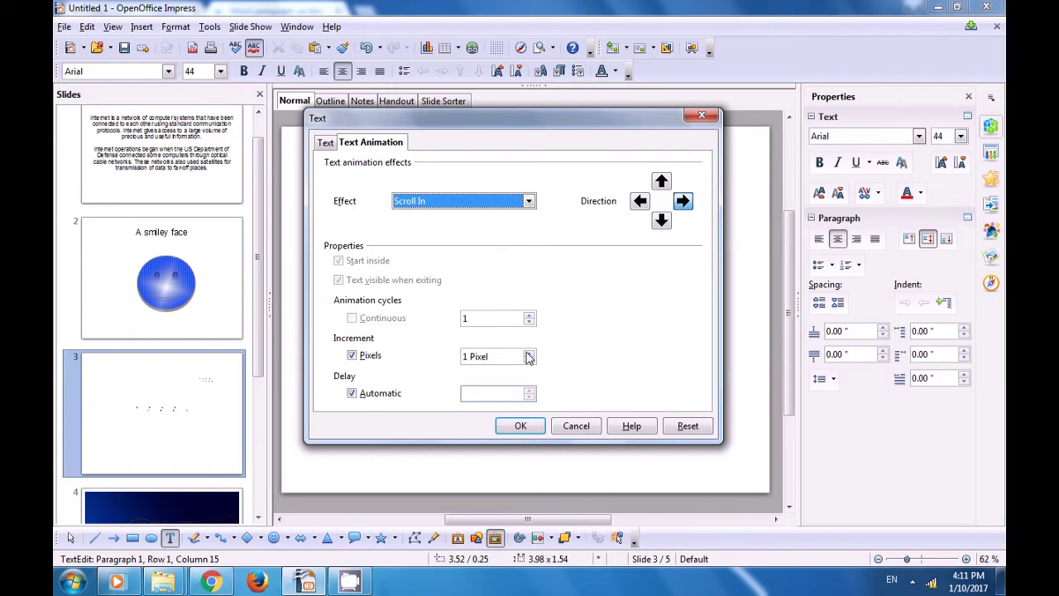
left_click(522, 426)
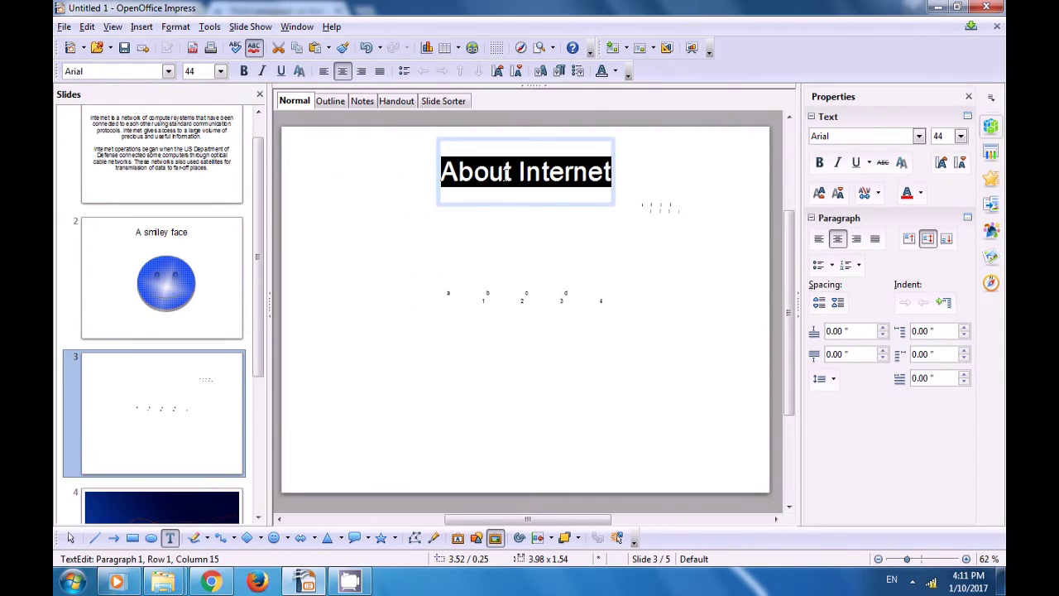
left_click(504, 199)
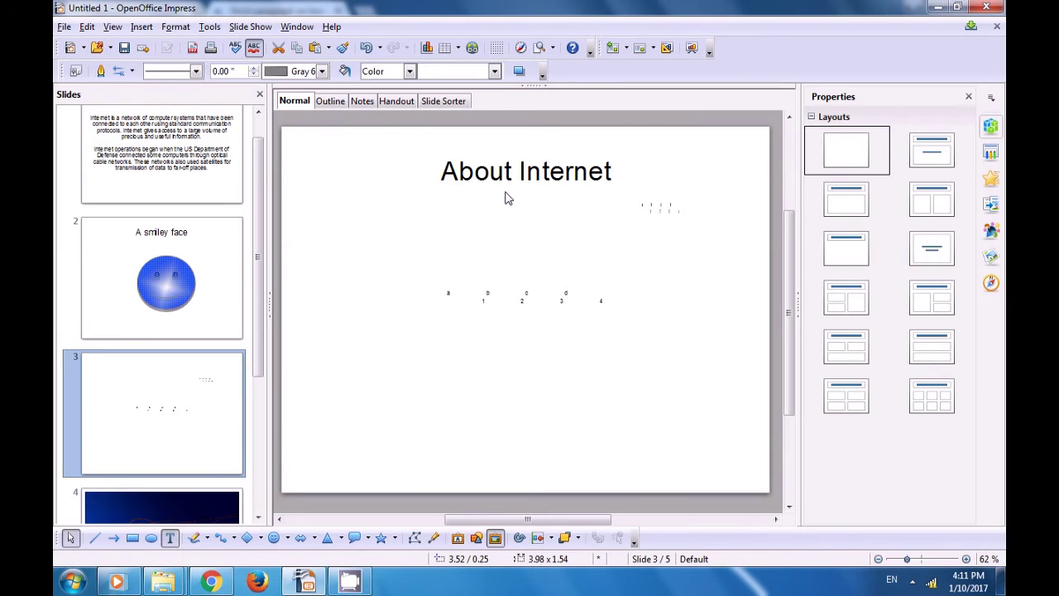
left_click(508, 197)
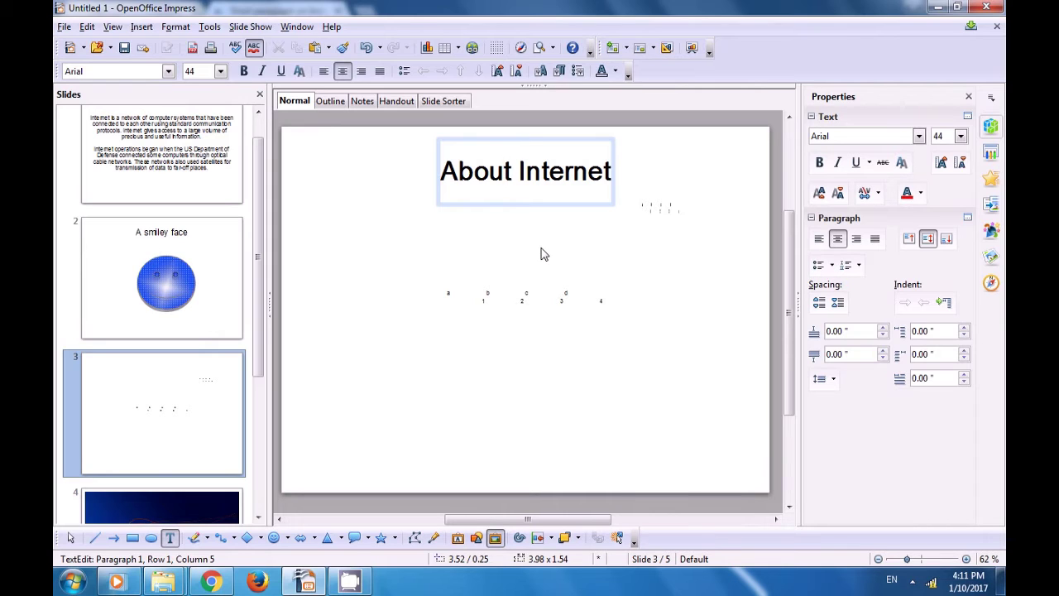
left_click(542, 254)
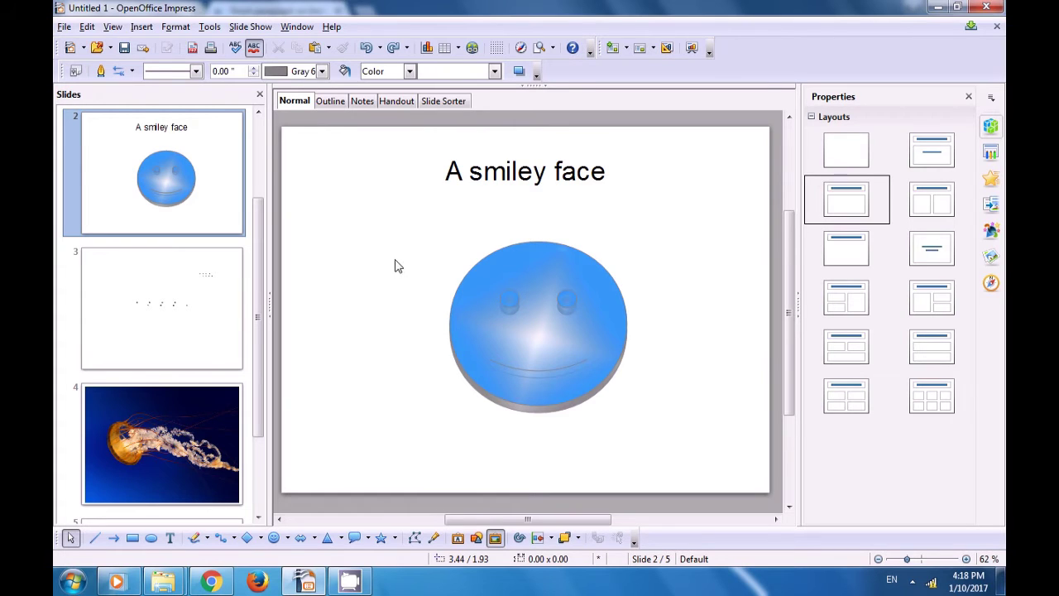
Crop the jellyfish picture on slide 4, keeping image size, by 1.06" left, 0.53" right, 0.40" top and 0.40" bottom.
left_click_drag(262, 284, 268, 330)
left_click(182, 315)
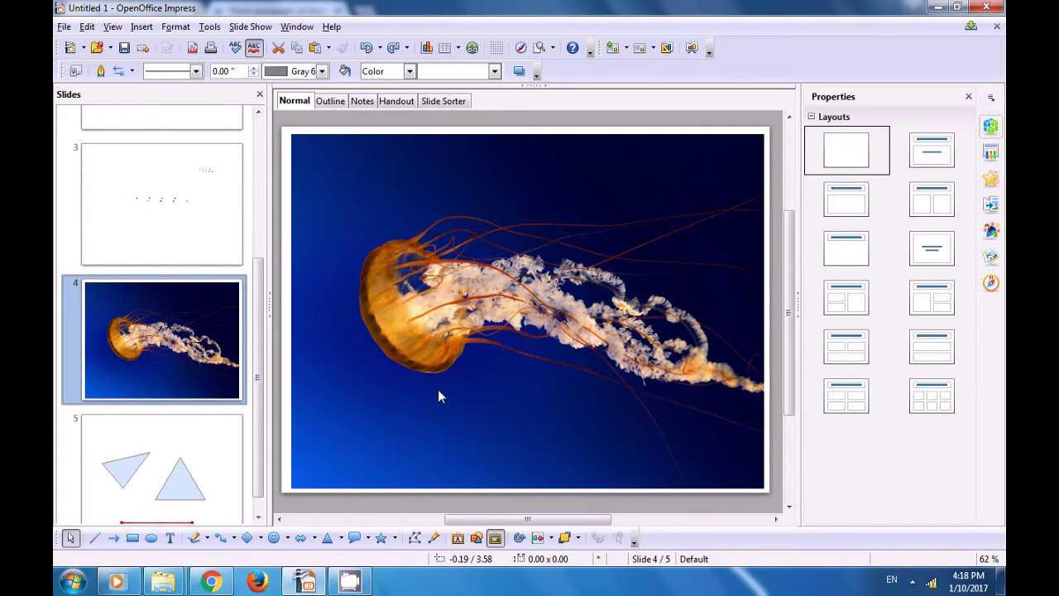
left_click(395, 218)
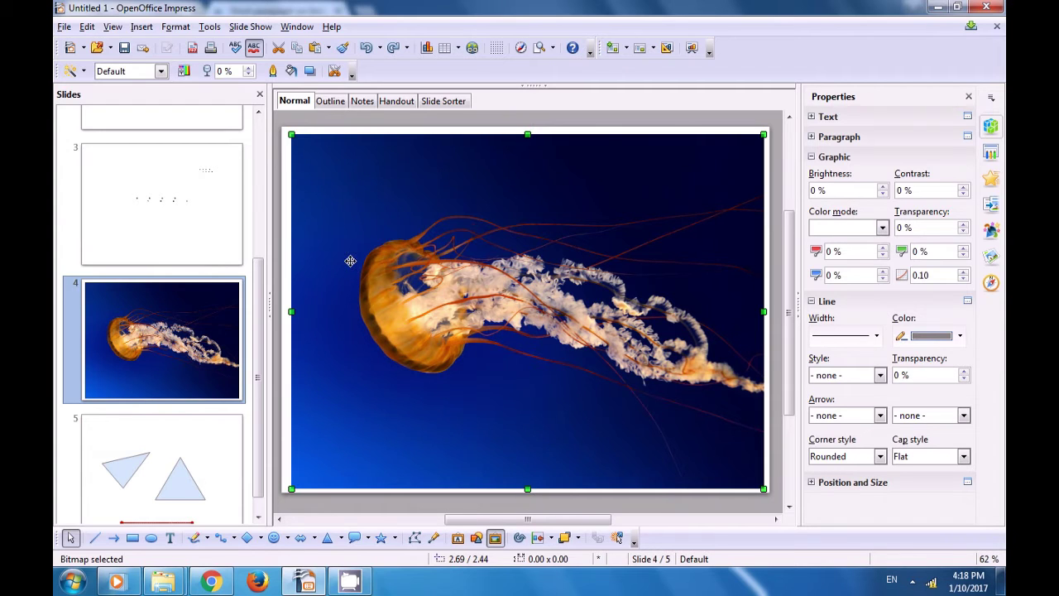
left_click(179, 29)
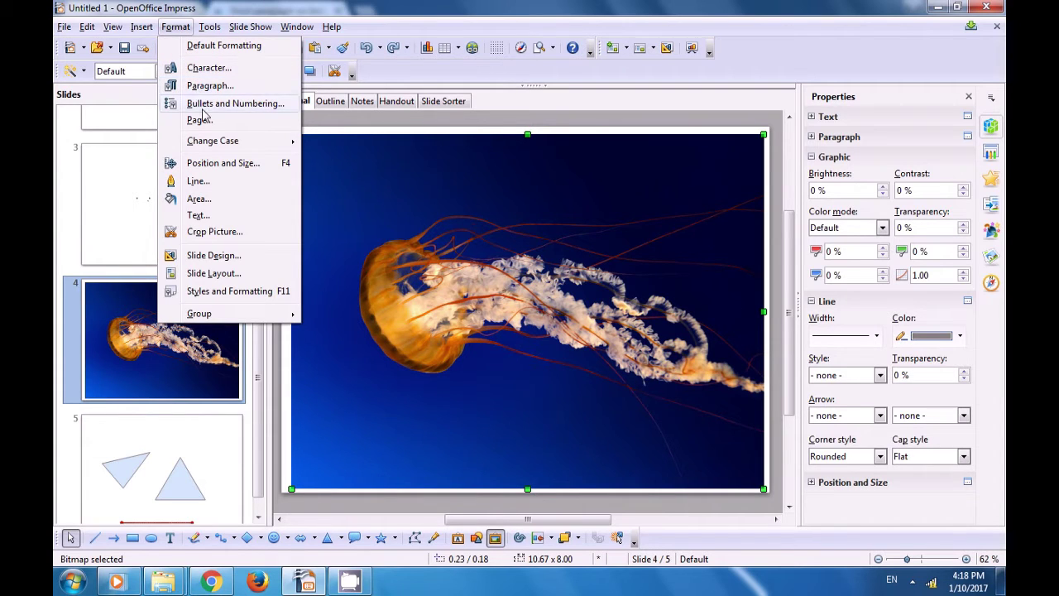
left_click(215, 233)
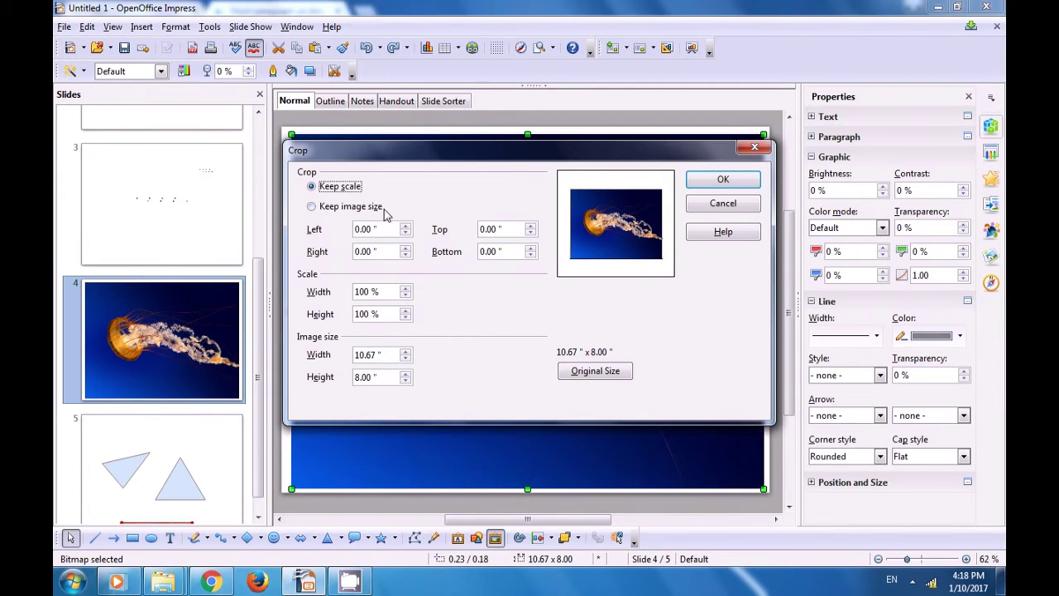
left_click(312, 208)
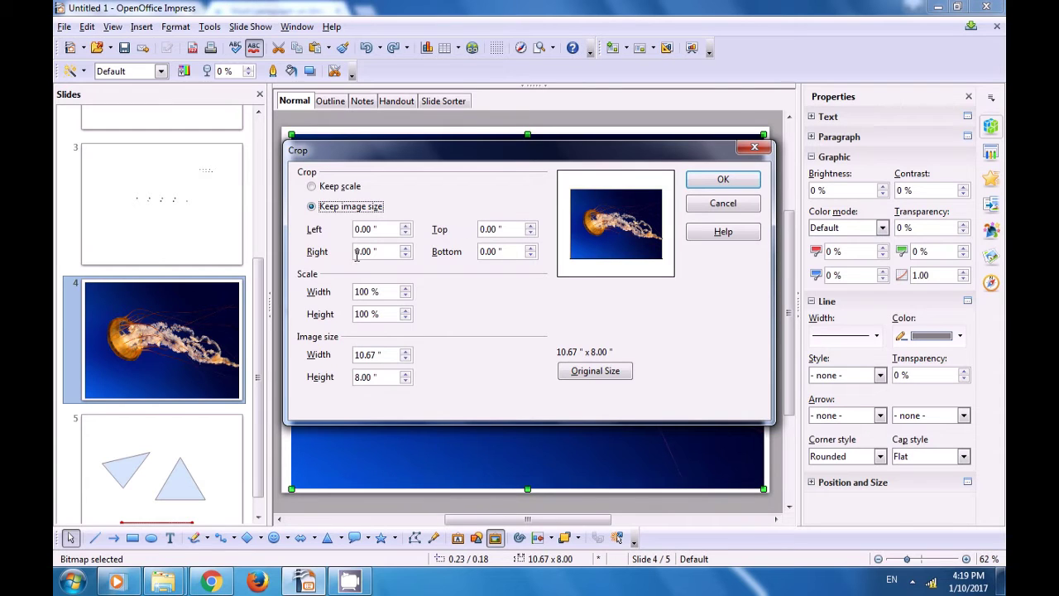
left_click(407, 227)
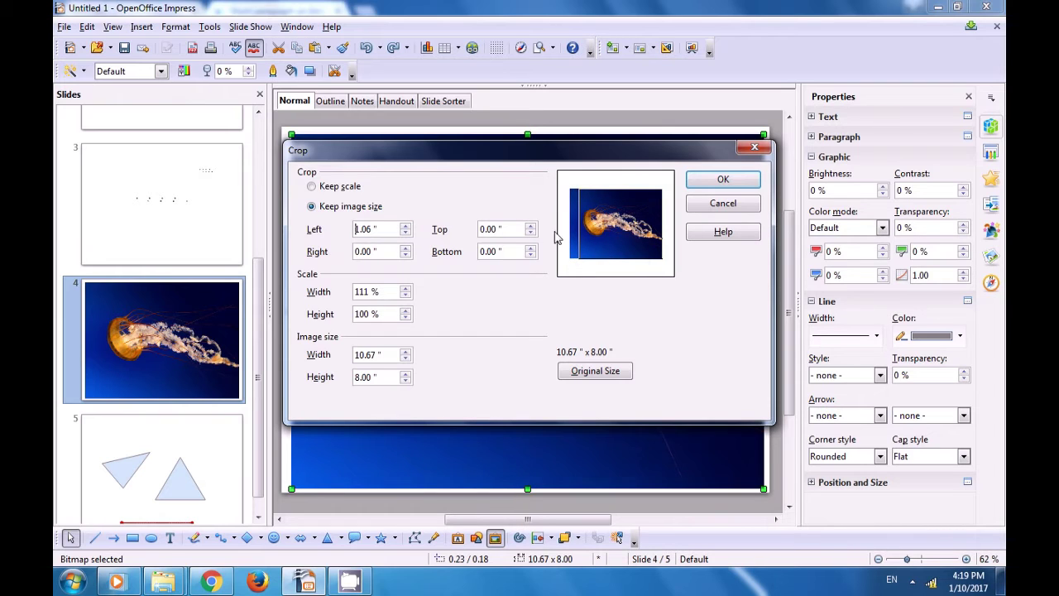
left_click(406, 248)
left_click(530, 228)
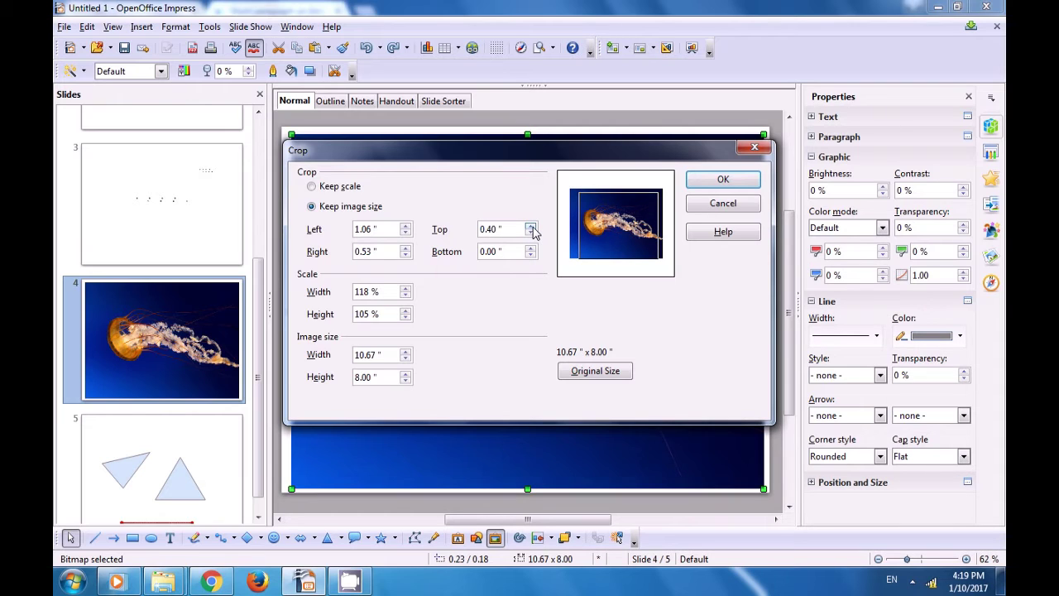
left_click(530, 250)
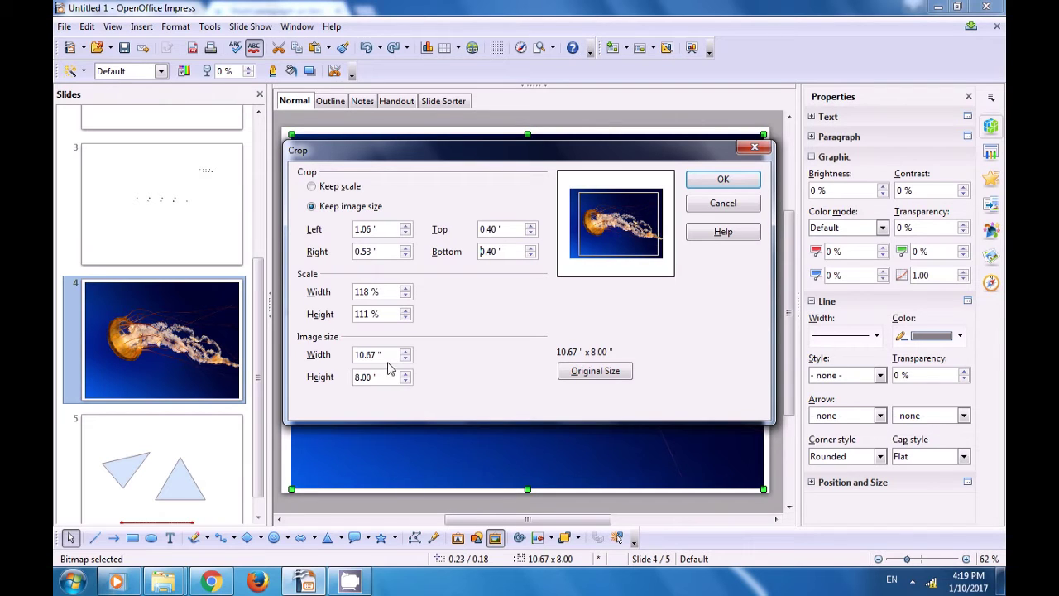
left_click(691, 183)
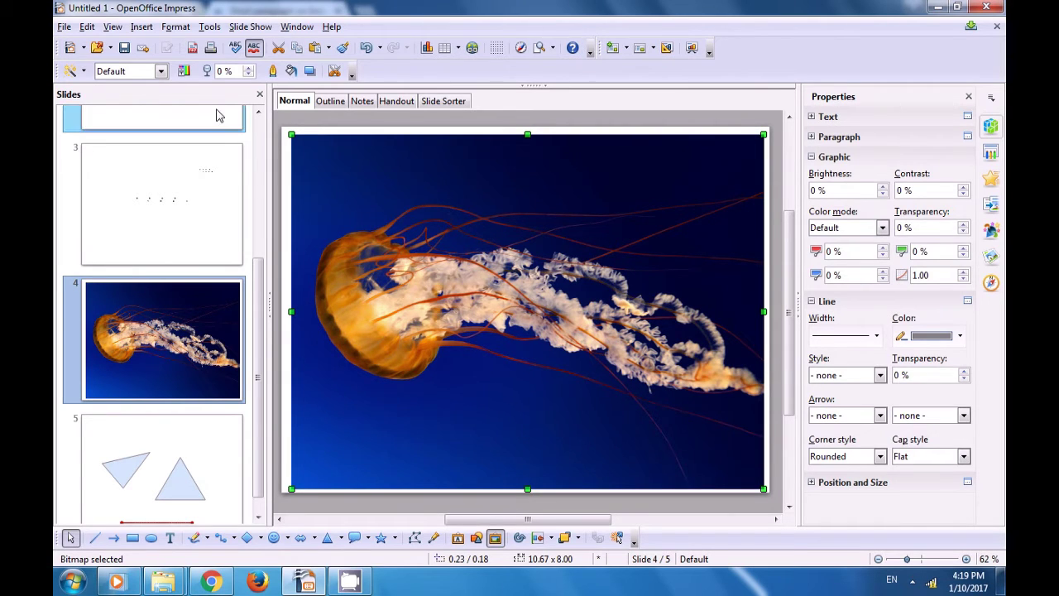
Set the cropped jellyfish picture's image size to 10.85" wide and 8.28" high.
left_click(175, 26)
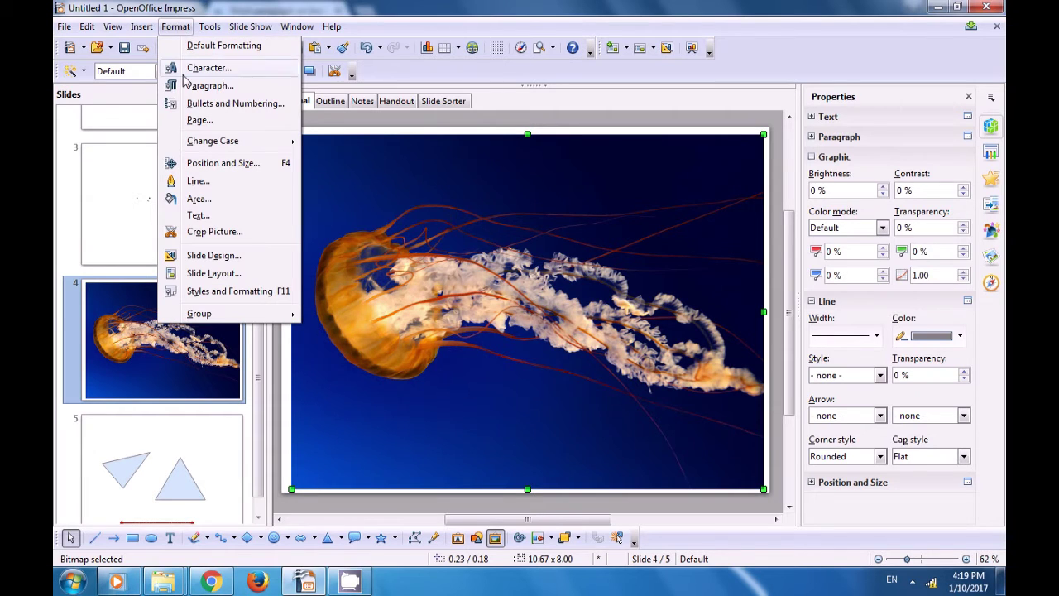
left_click(199, 233)
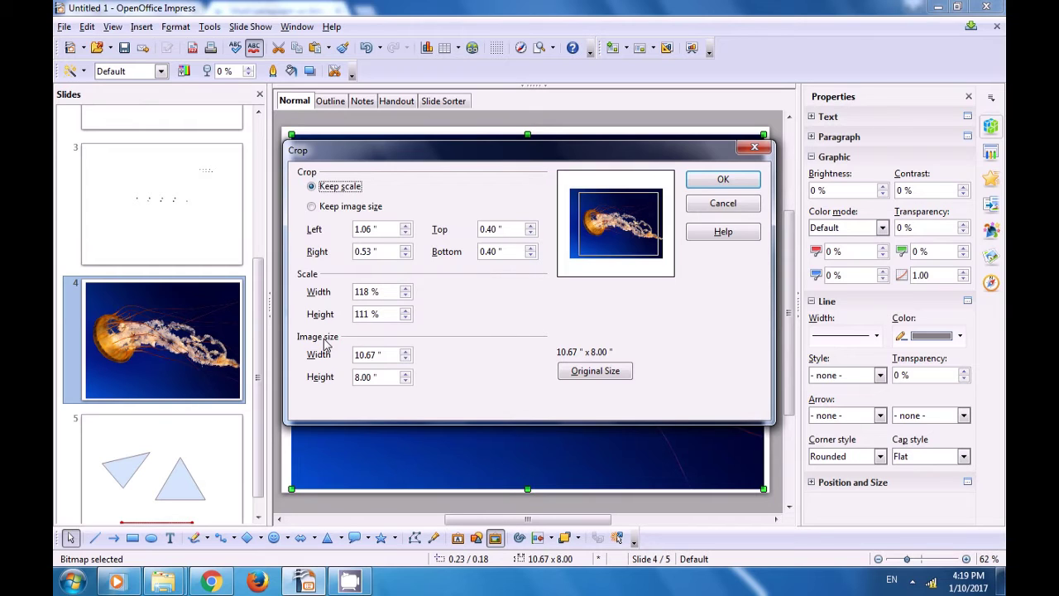
left_click(408, 354)
left_click(408, 354)
left_click(407, 354)
left_click(406, 374)
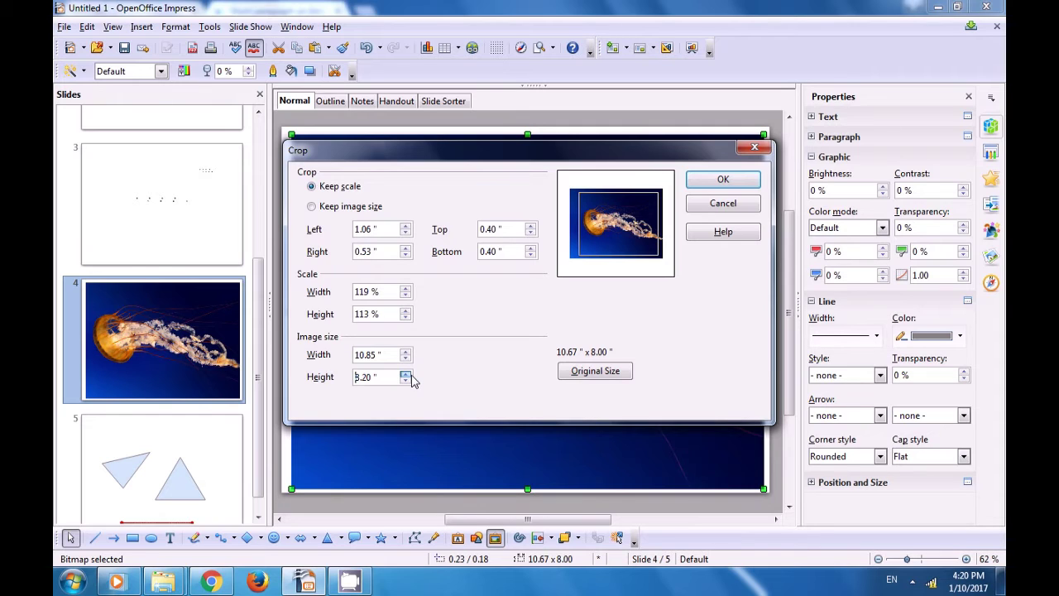
left_click(406, 374)
left_click(697, 181)
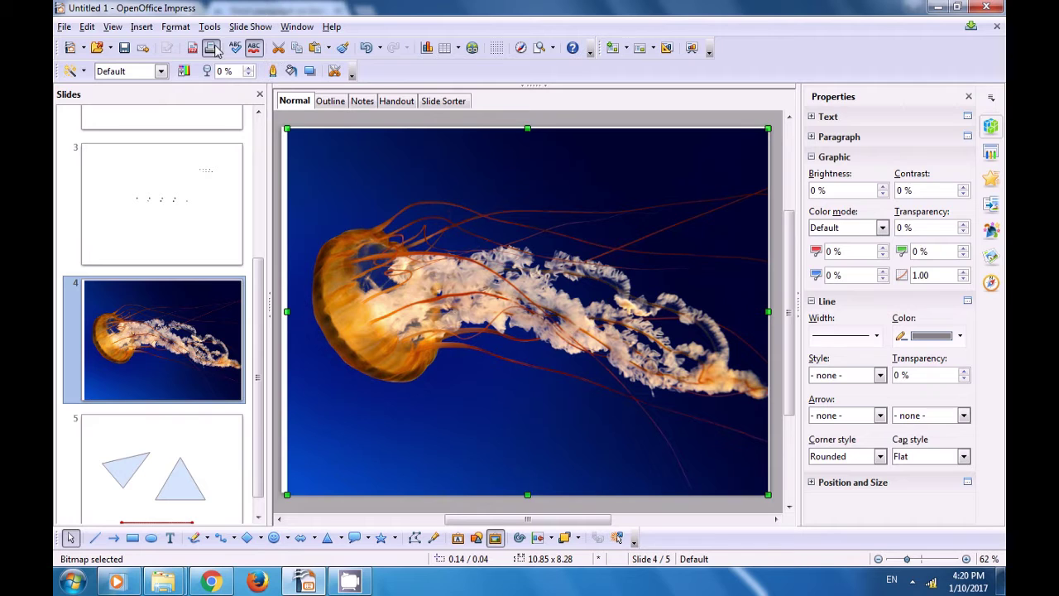
Scale the jellyfish picture to 180% width and 215% height and inspect the enlarged picture on the slide.
left_click(176, 29)
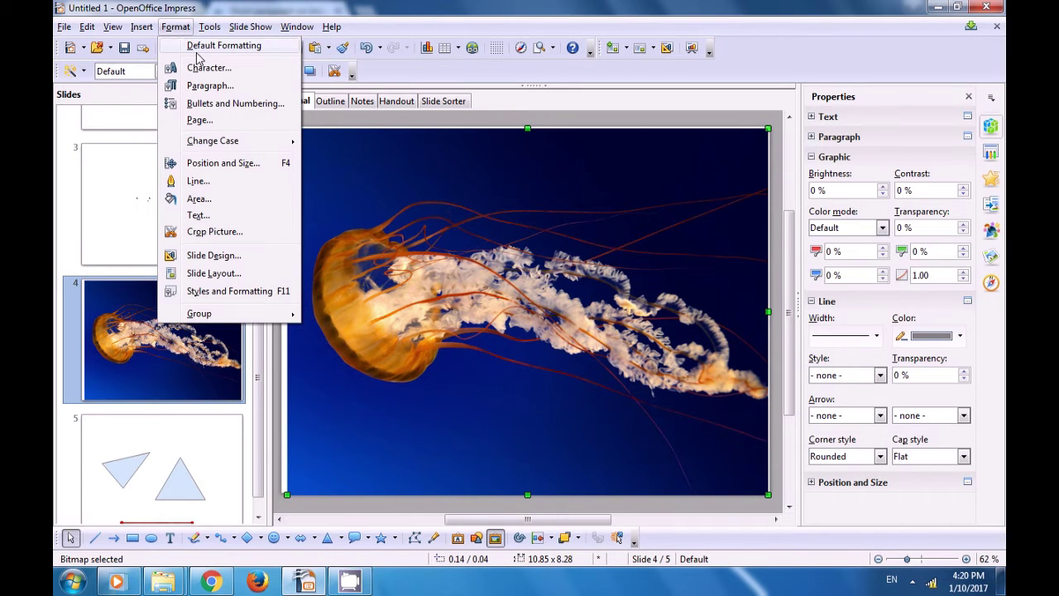
left_click(213, 232)
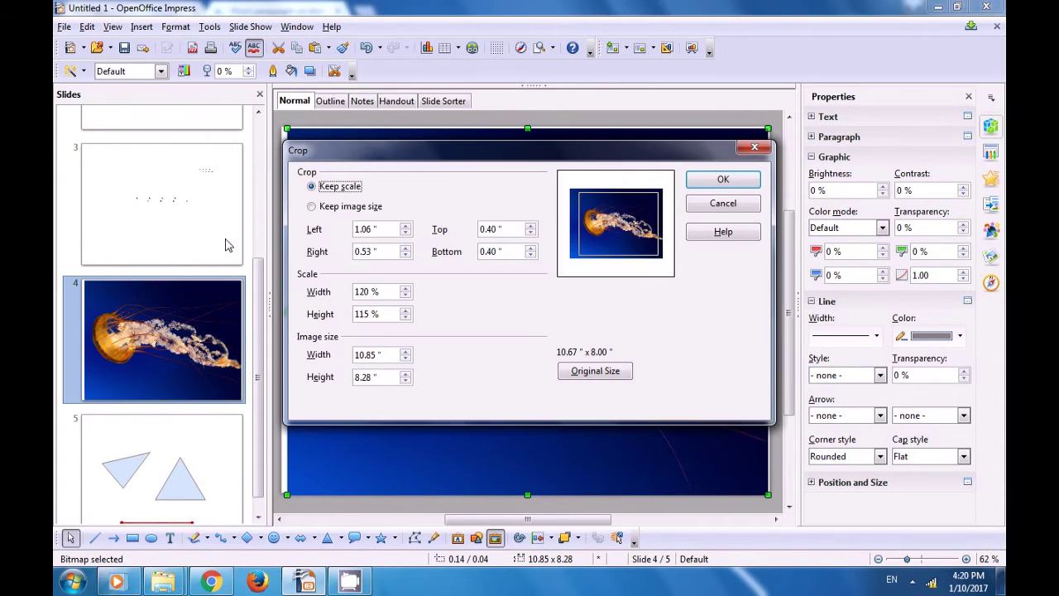
left_click(405, 291)
left_click(405, 289)
left_click(406, 289)
left_click(406, 289)
left_click(405, 289)
left_click(406, 289)
left_click(405, 312)
left_click(405, 311)
left_click(405, 311)
left_click(405, 311)
left_click(406, 311)
left_click(405, 312)
left_click(405, 312)
left_click(405, 311)
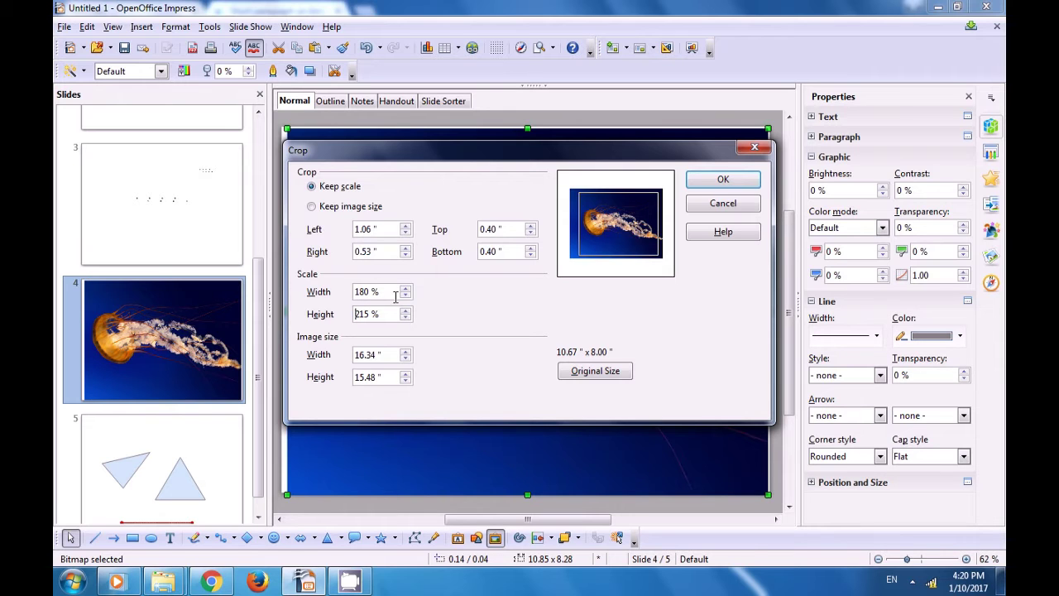
left_click(708, 182)
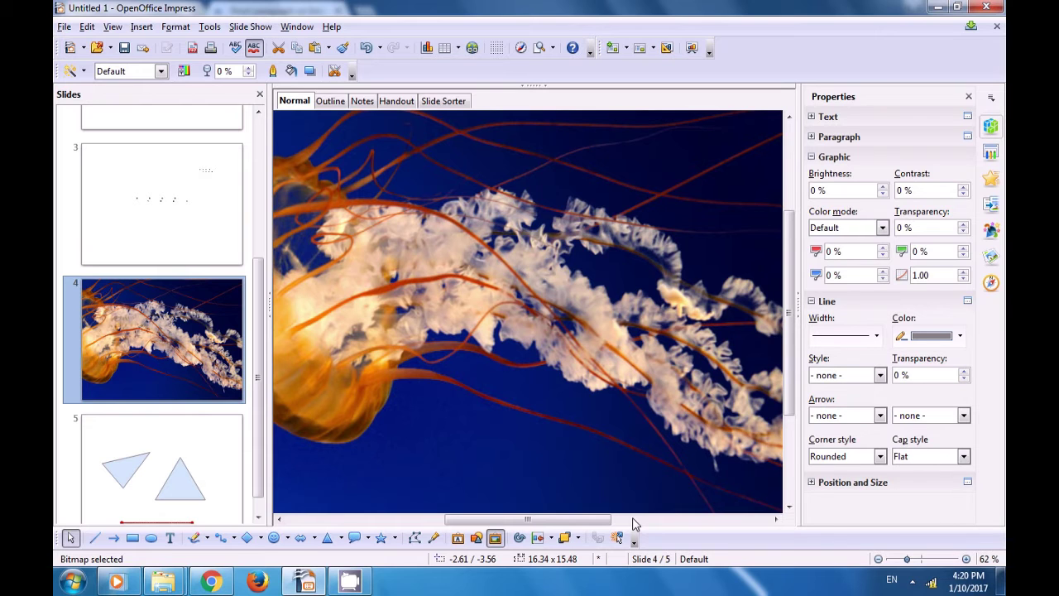
scroll(532, 390, "down", 5)
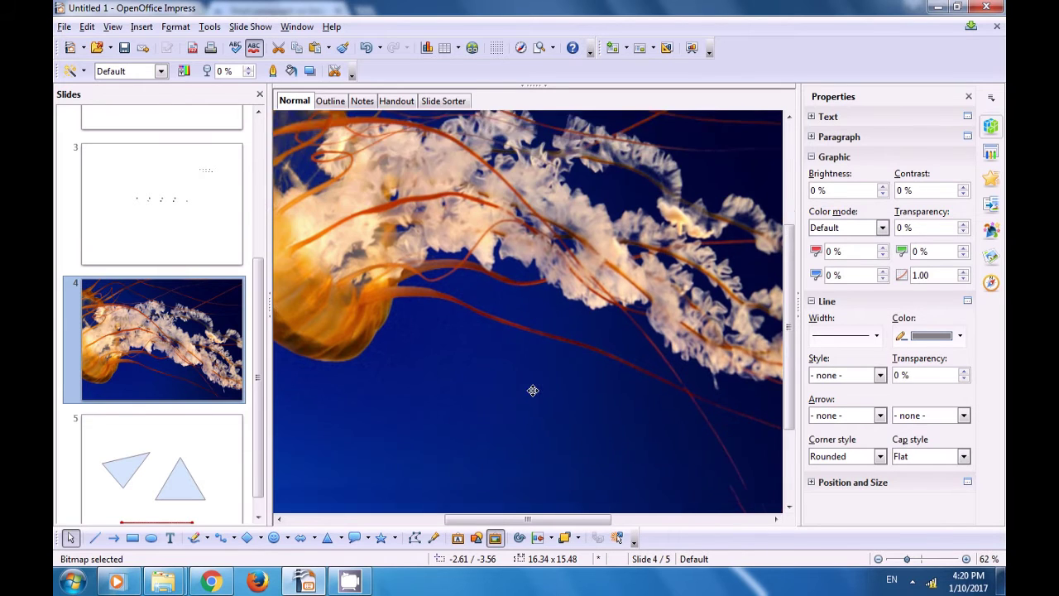
scroll(531, 390, "up", 5)
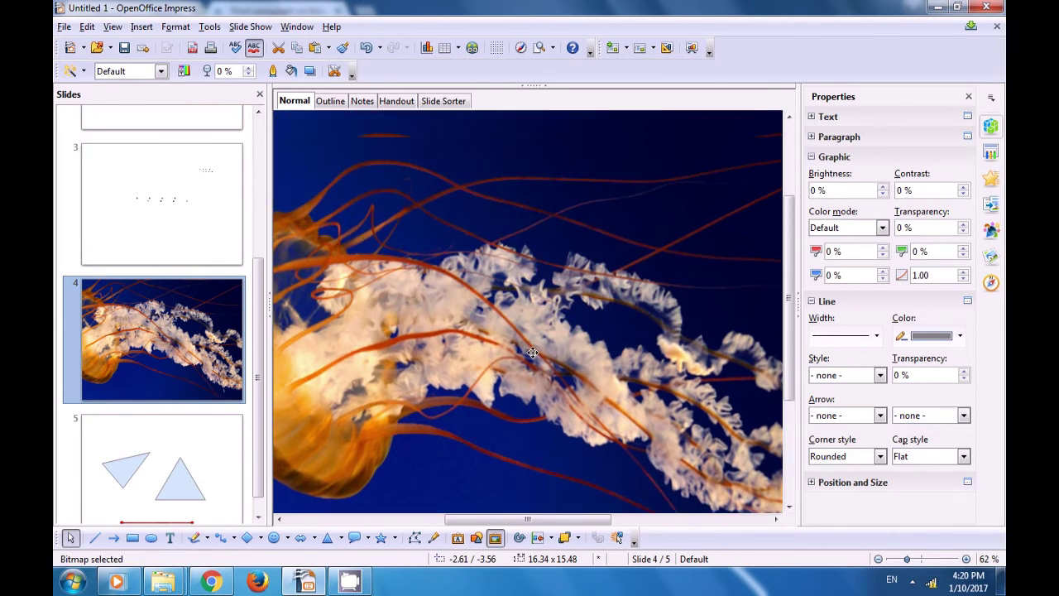
scroll(327, 184, "up", 2)
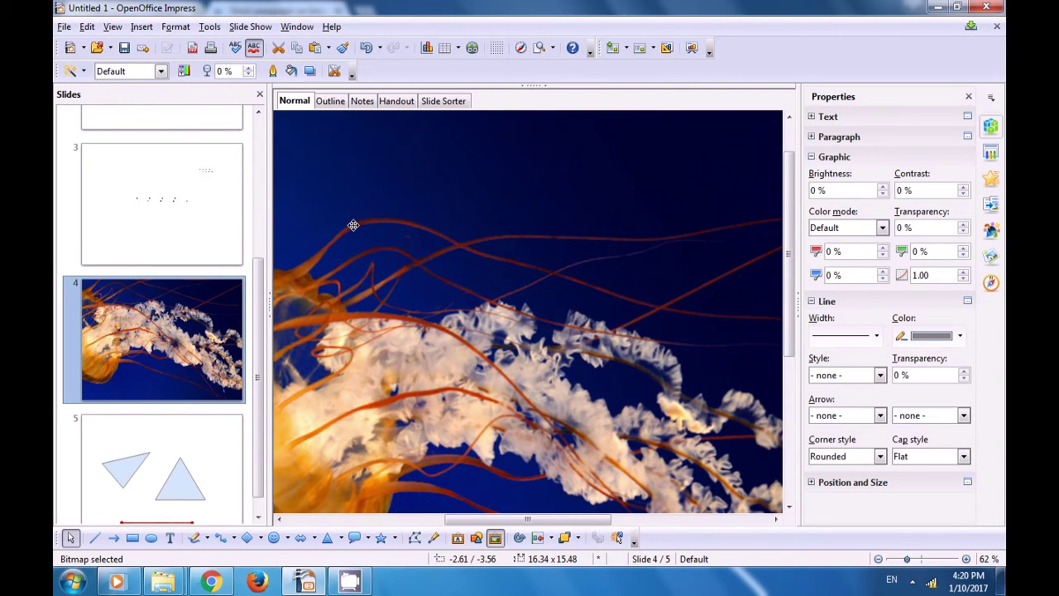
Reset the jellyfish picture to its original size in the crop settings and apply it.
left_click(177, 28)
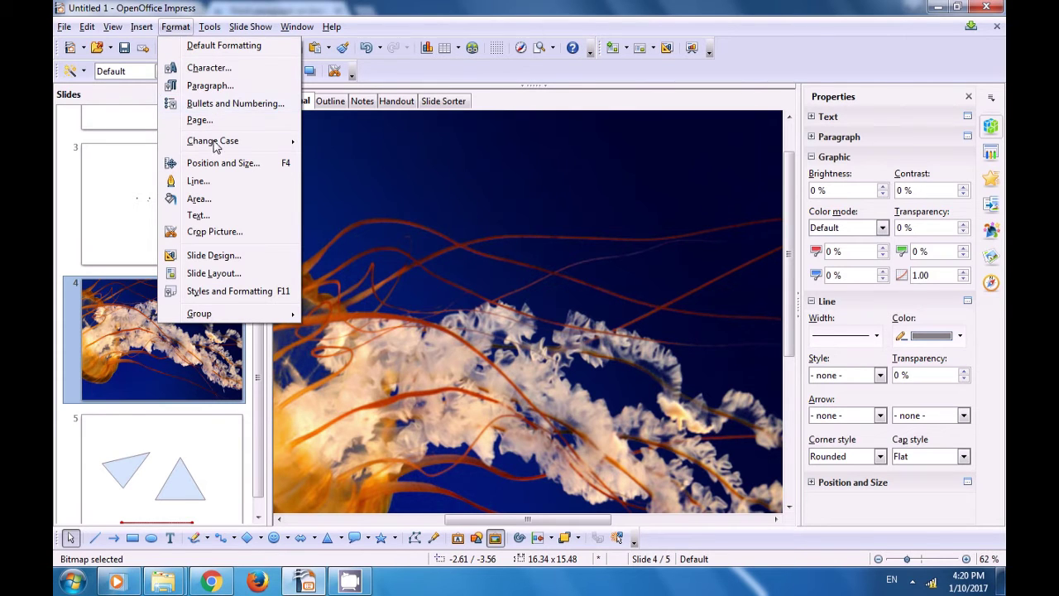
left_click(205, 234)
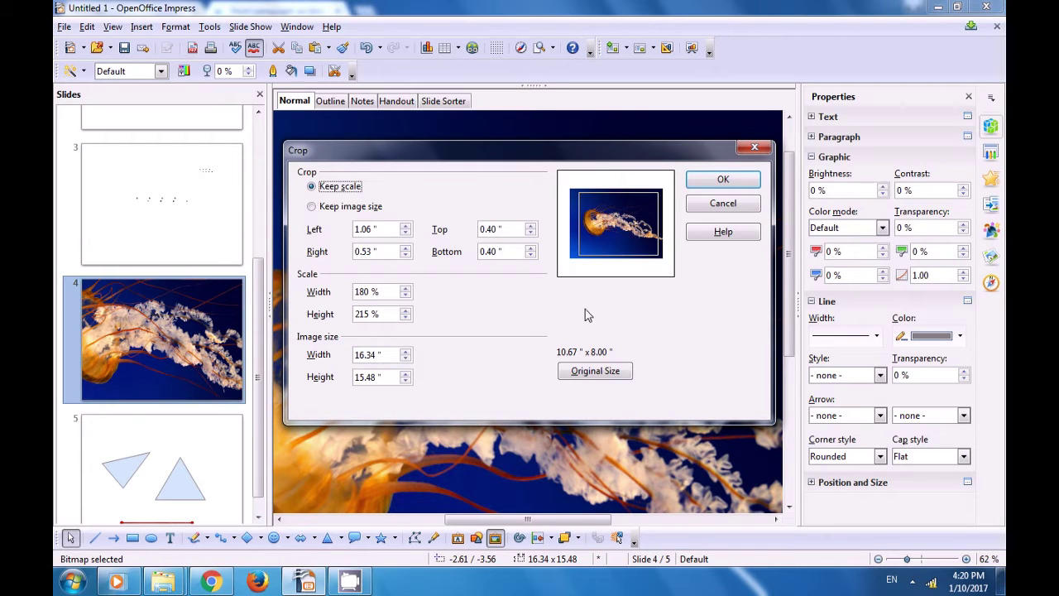
left_click(590, 374)
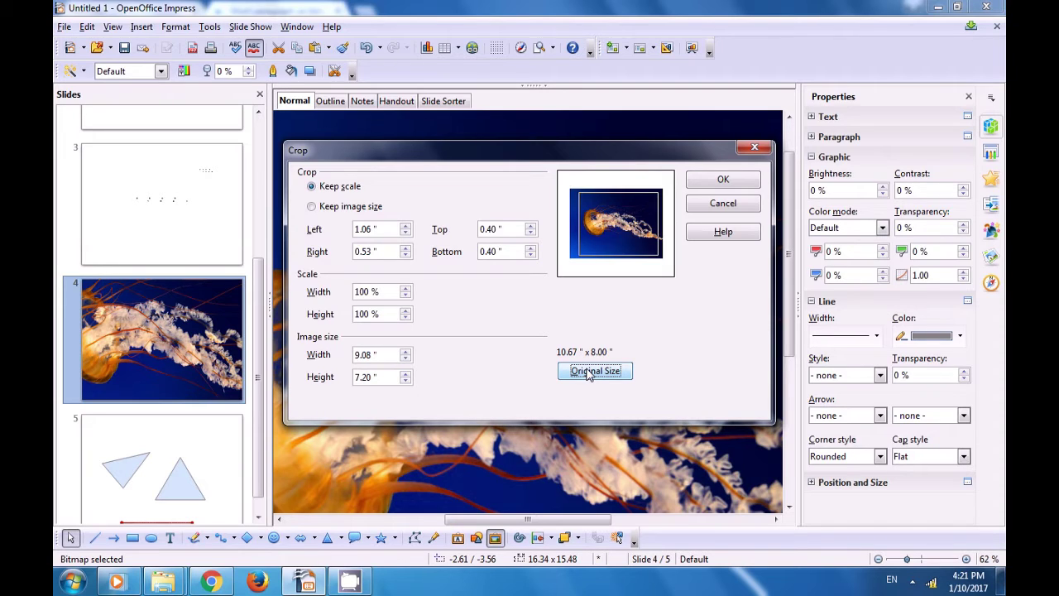
left_click(699, 178)
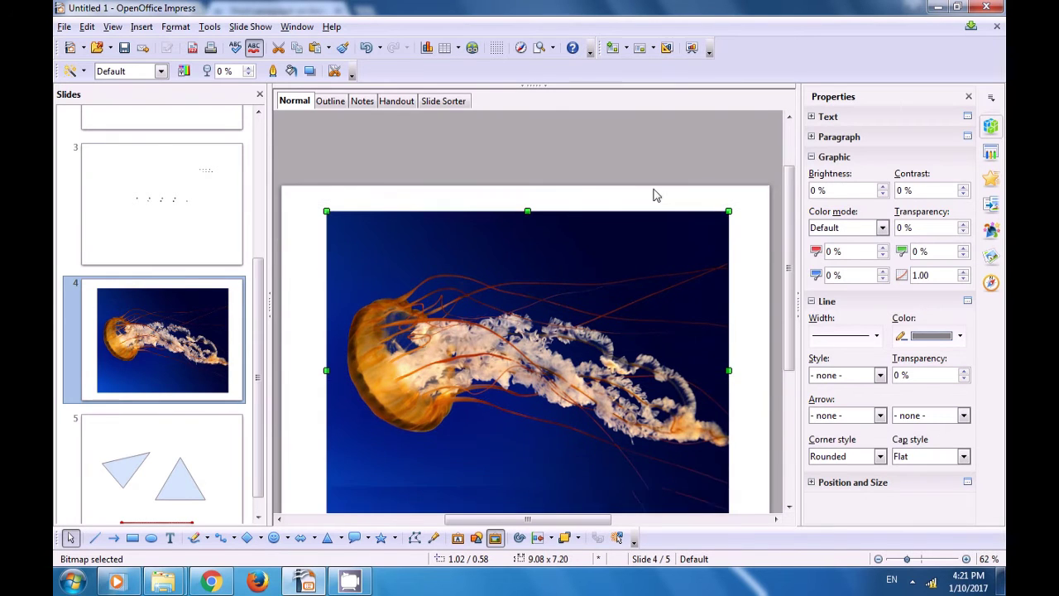
Deselect the jellyfish picture on slide 4.
scroll(654, 192, "down", 2)
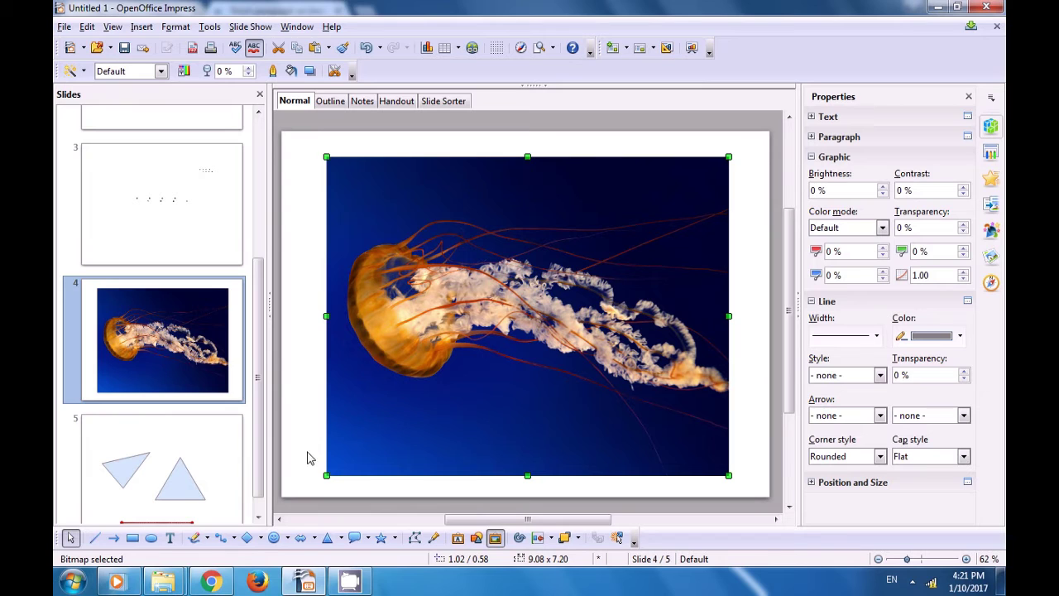
left_click(299, 240)
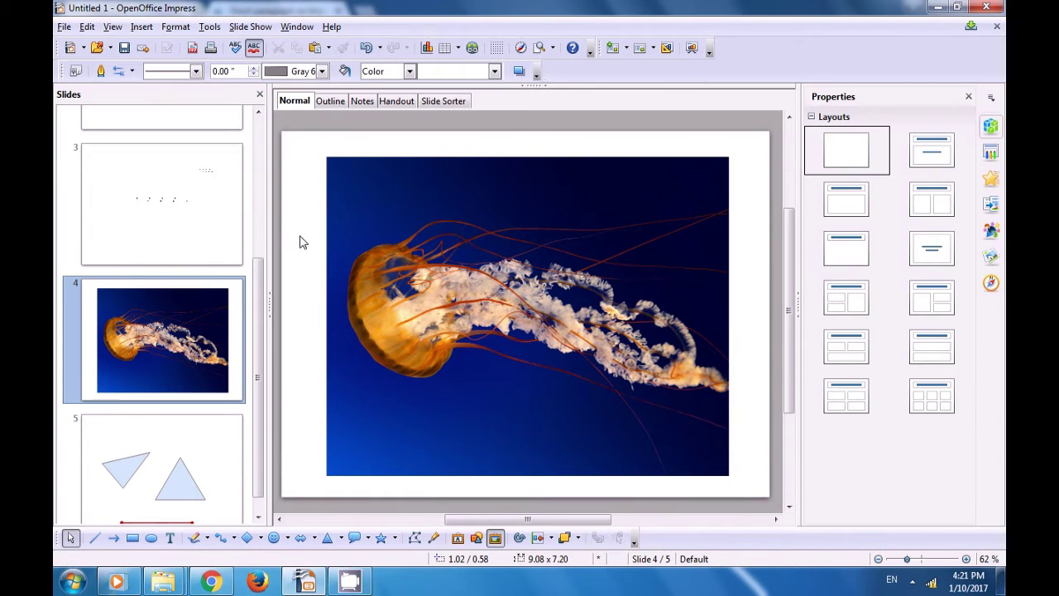
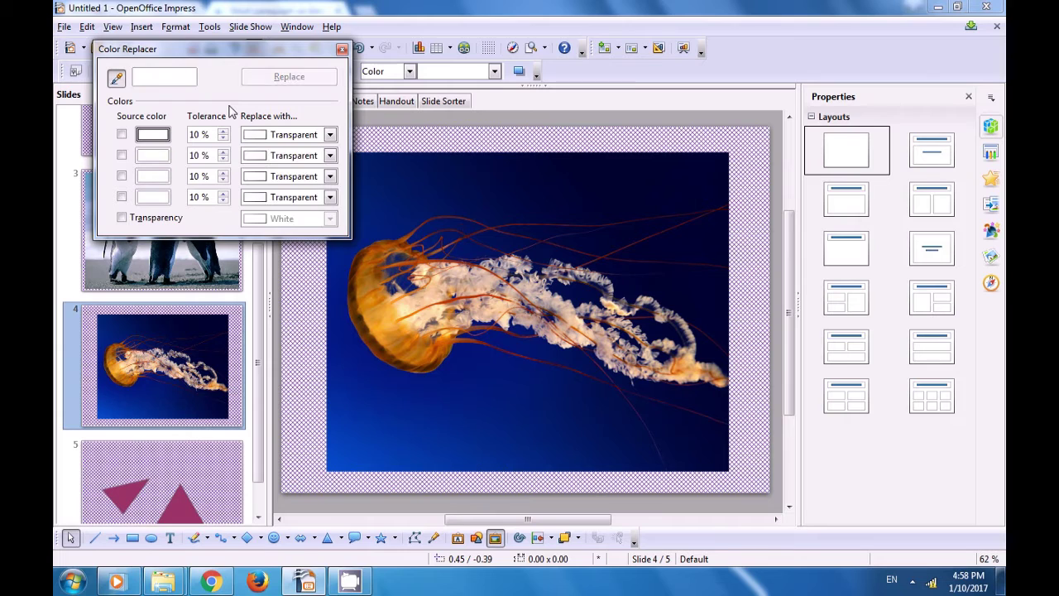
With the Color Replacer, sample the dark navy background near the jellyfish picture's upper-right corner and replace it with Red 3 at 10% tolerance.
left_click(116, 79)
left_click(115, 79)
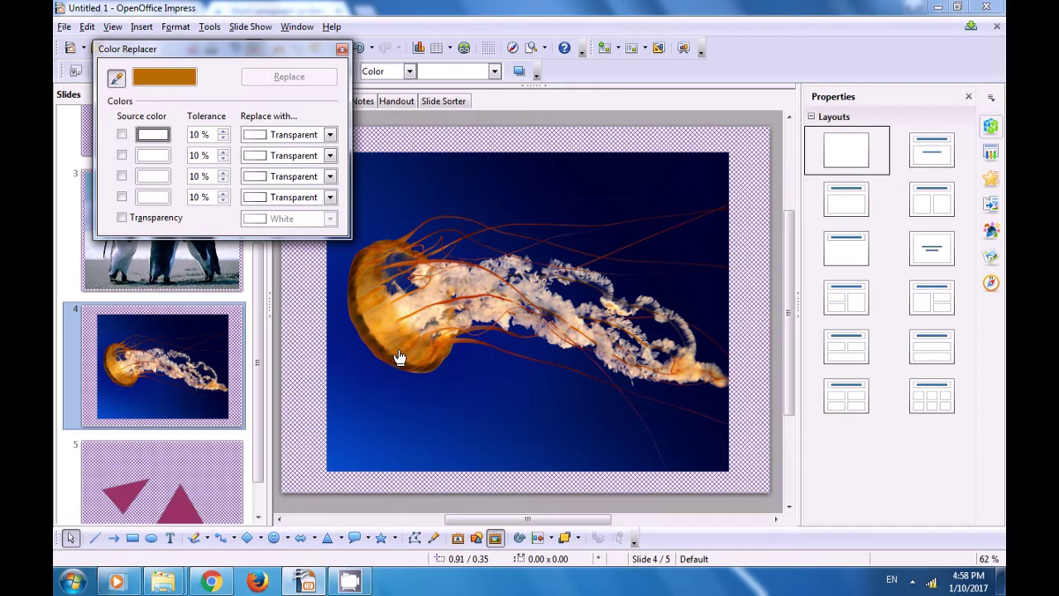
left_click(690, 181)
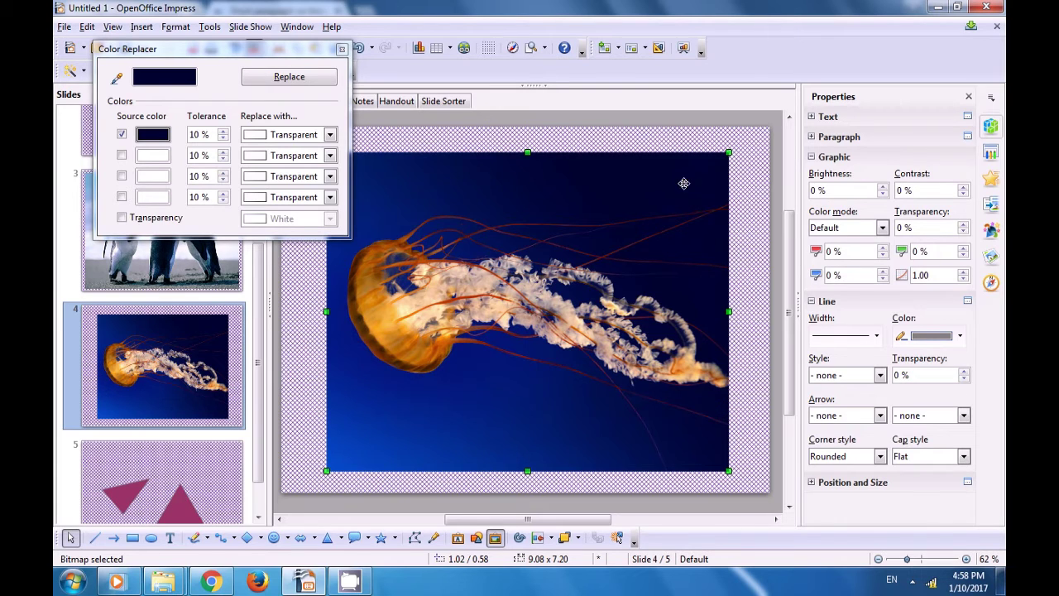
left_click(330, 135)
scroll(306, 240, "down", 12)
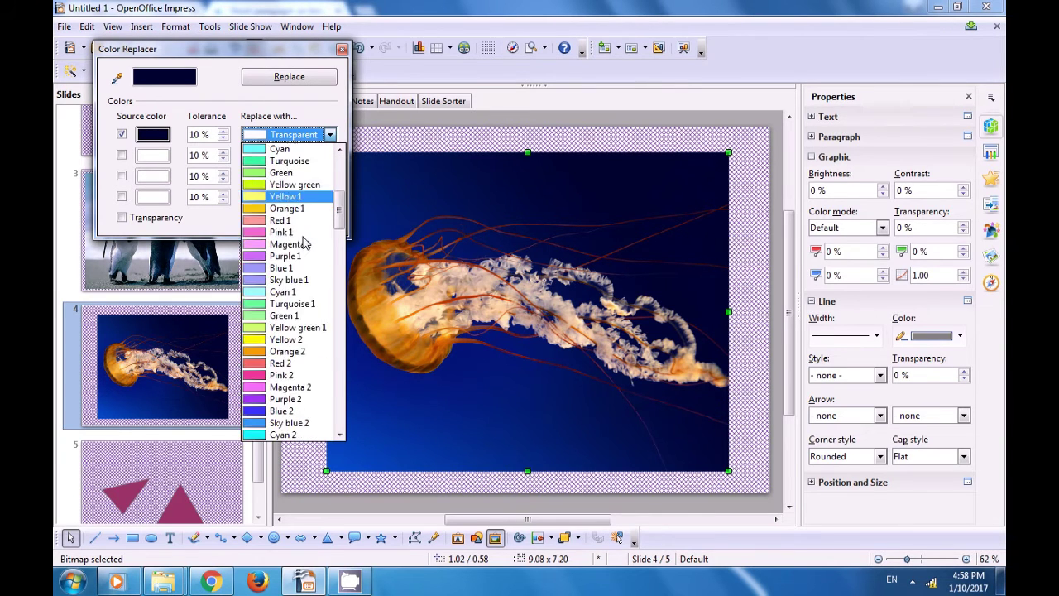
scroll(286, 391, "down", 2)
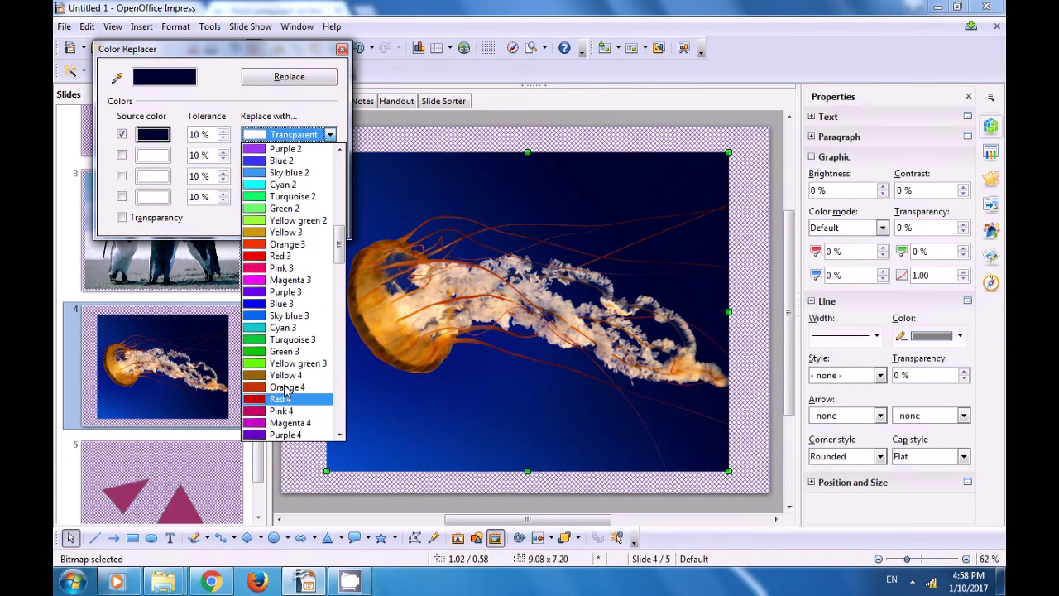
left_click(277, 256)
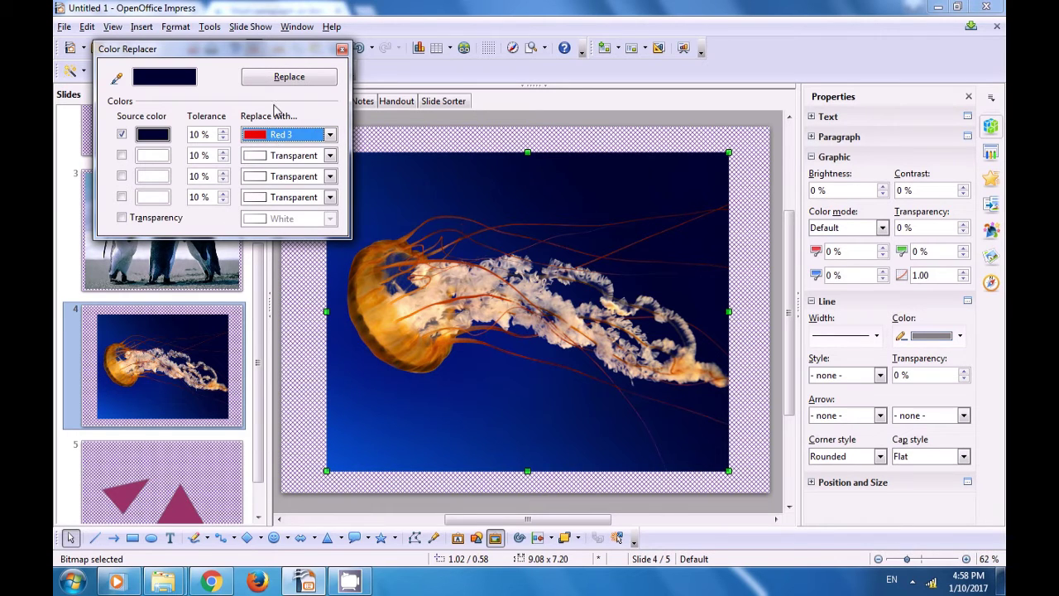
left_click(284, 81)
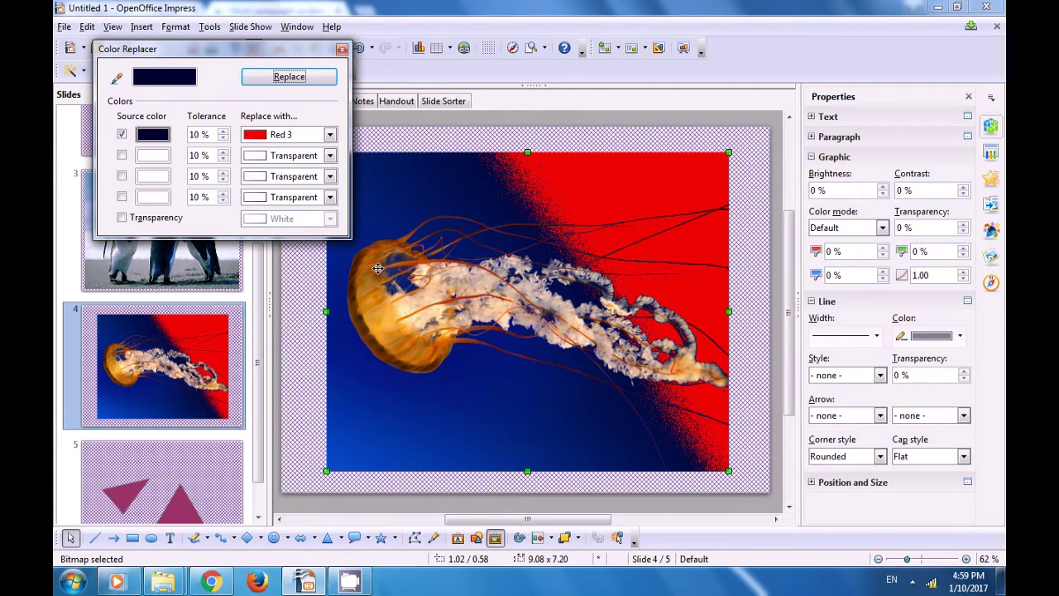
Sample the medium blue below the jellyfish as both the first and the second source color, enabling the second color row.
left_click(117, 78)
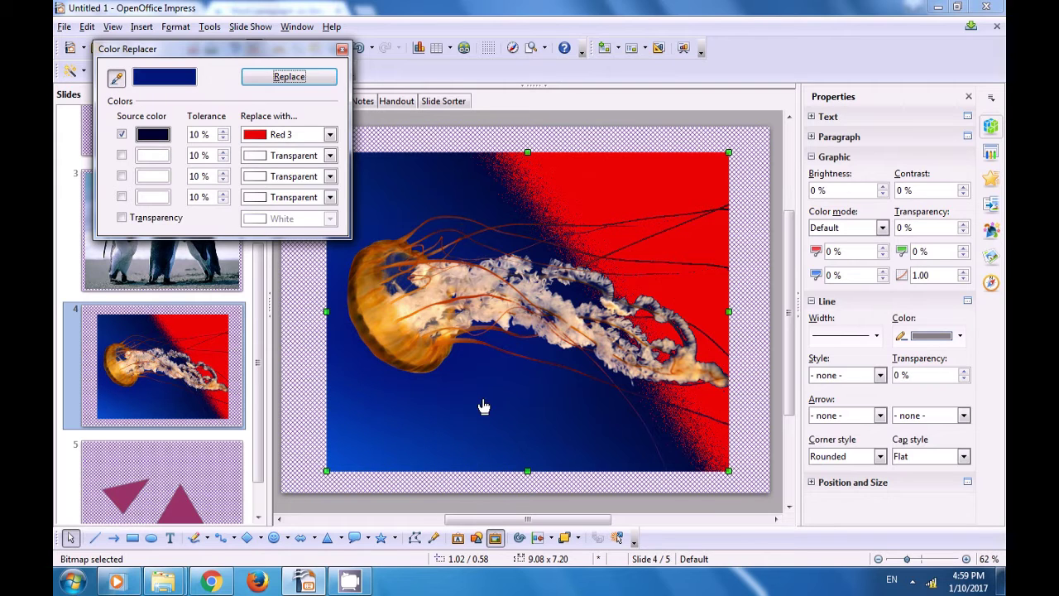
left_click(440, 407)
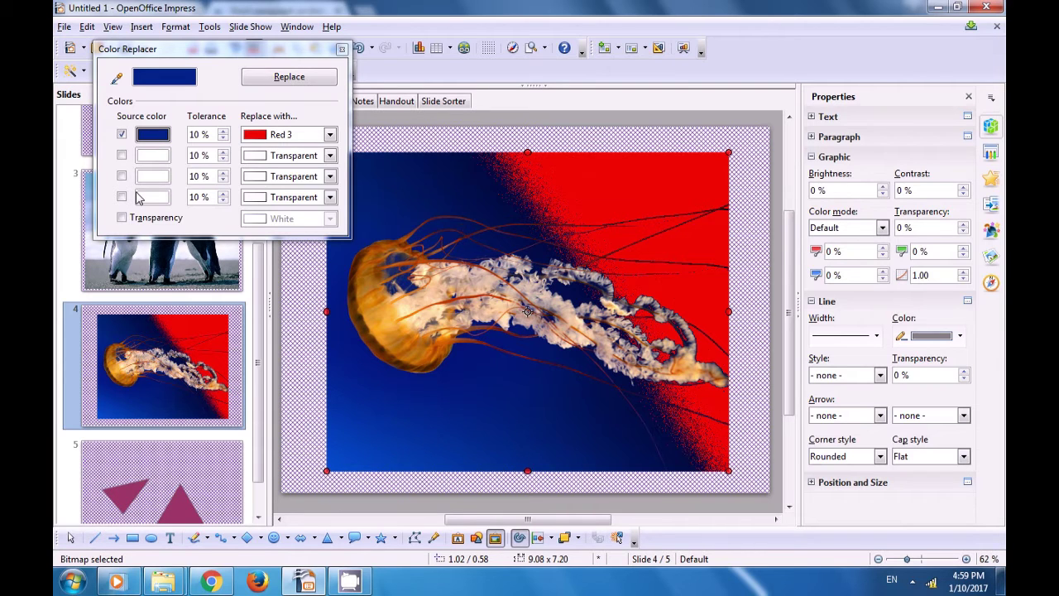
left_click(122, 155)
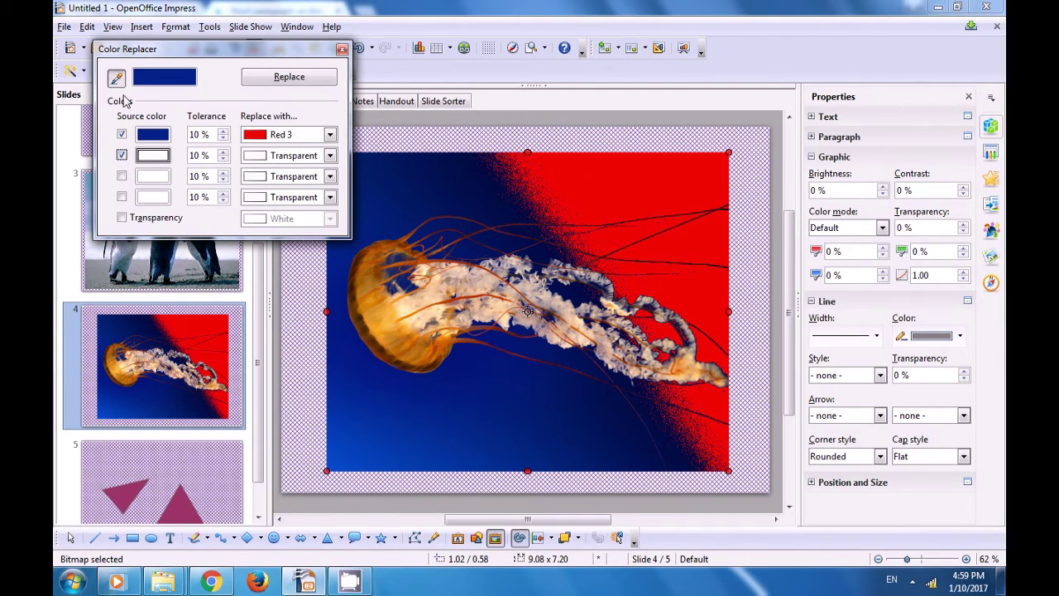
left_click(116, 81)
left_click(116, 78)
left_click(446, 415)
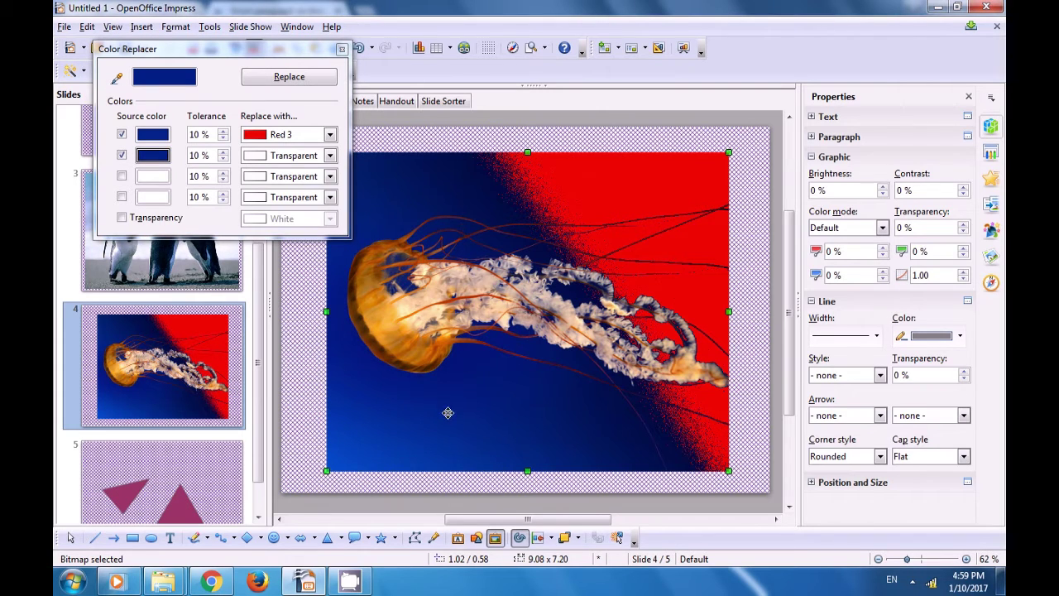
Set the second source color's replacement to Green 3 and apply the color replacement to the picture.
left_click(330, 156)
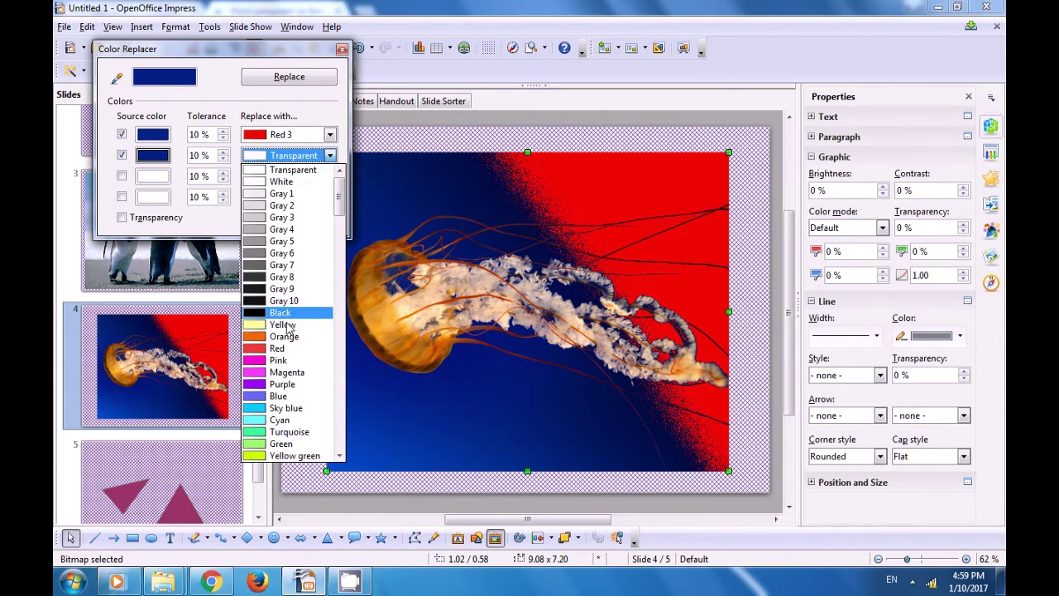
scroll(287, 343, "down", 8)
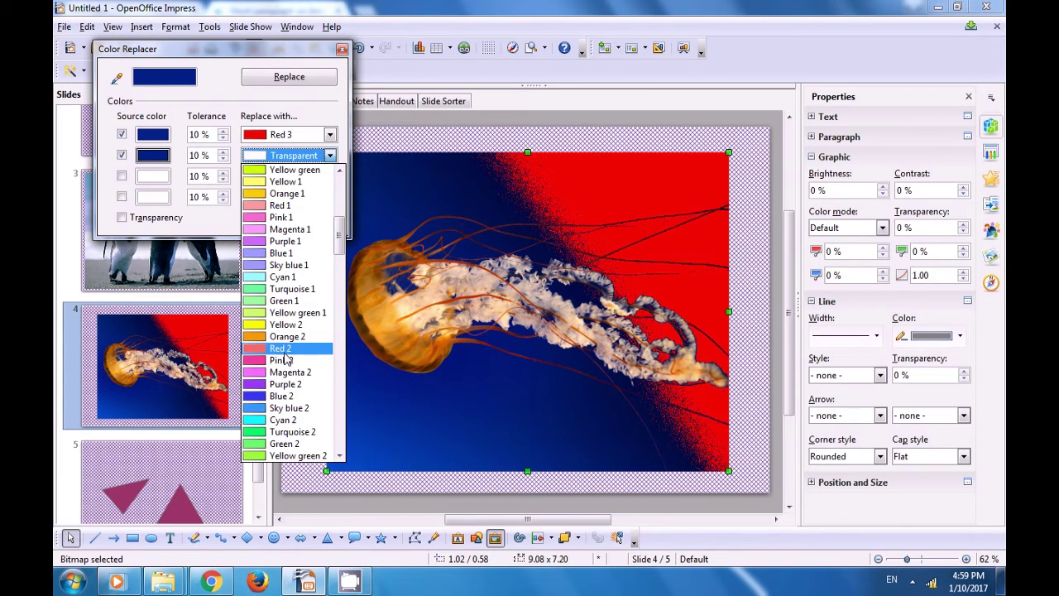
scroll(285, 359, "down", 2)
scroll(284, 408, "down", 5)
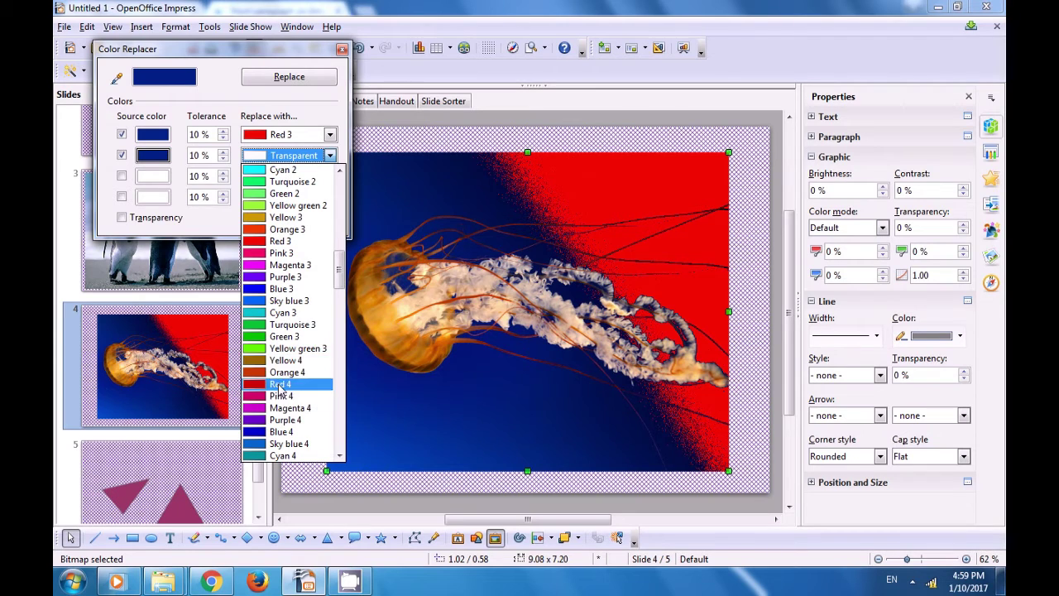
left_click(275, 337)
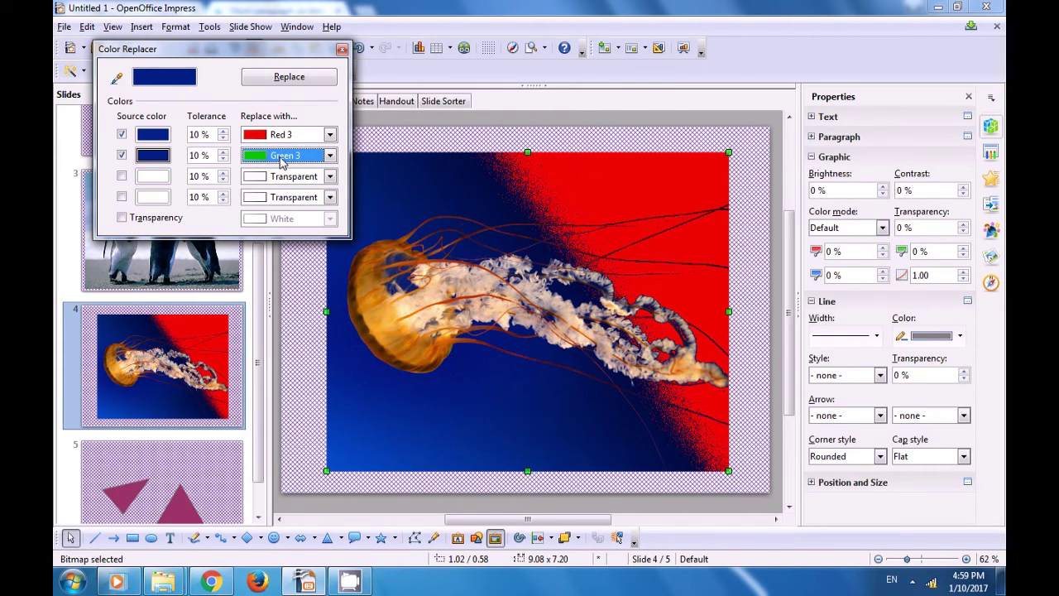
left_click(293, 82)
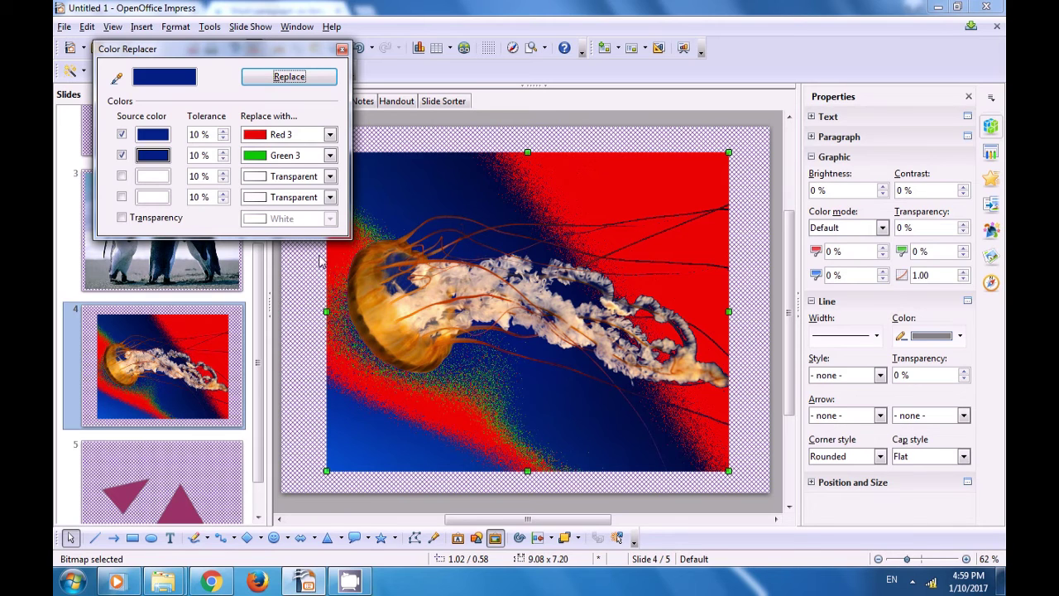
Change the first source color's replacement to Green 3, run the replacement, close the Color Replacer and deselect the picture.
left_click(330, 134)
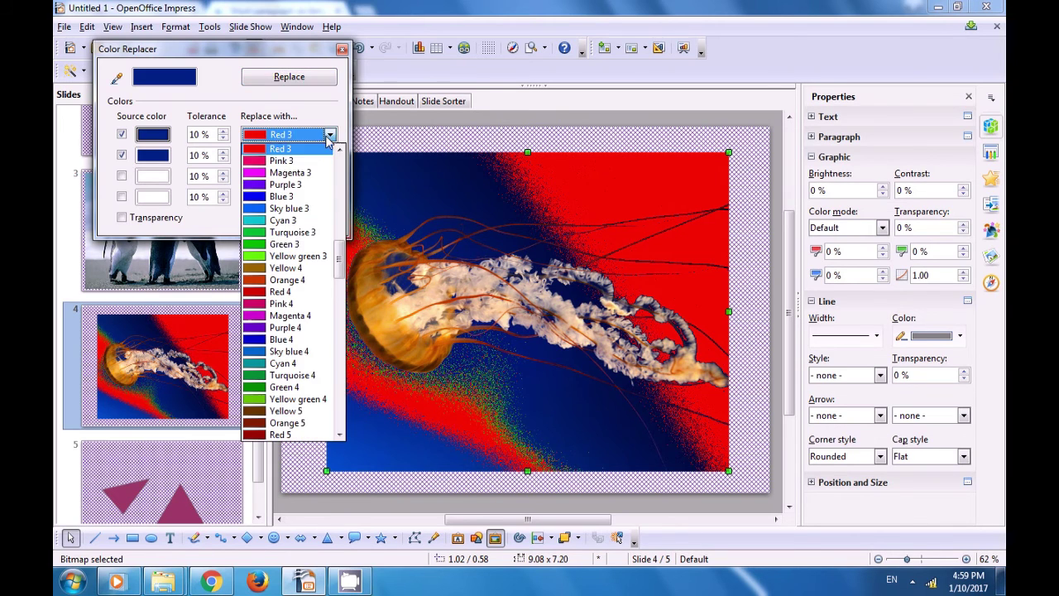
left_click(284, 245)
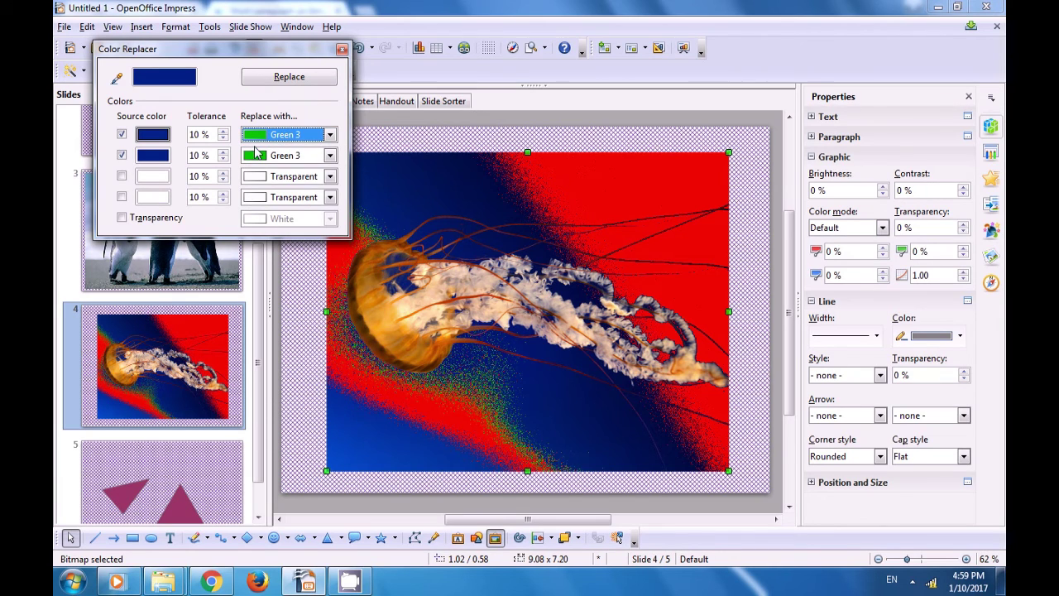
left_click(276, 79)
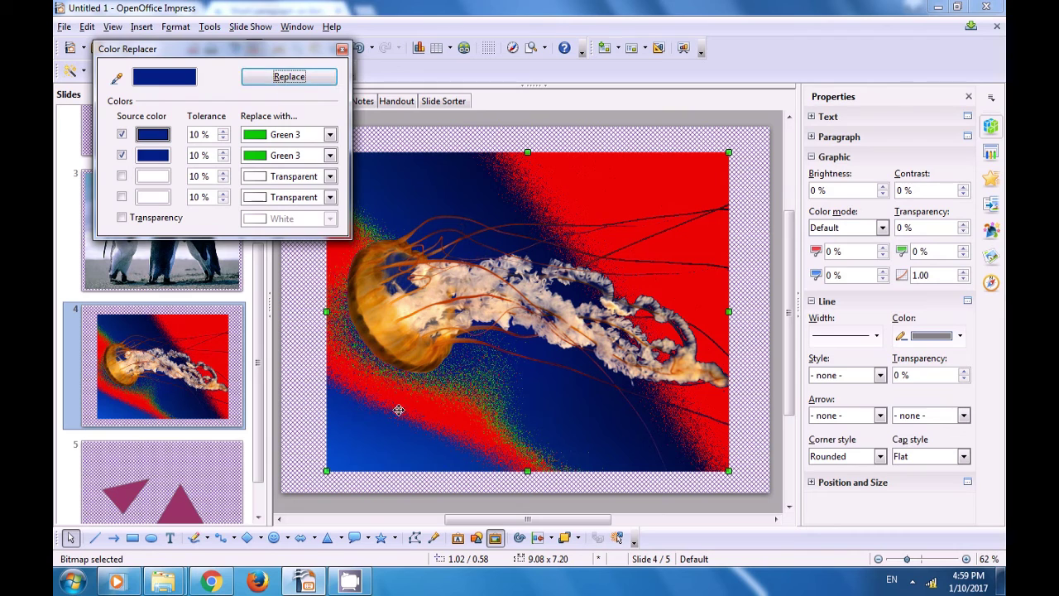
left_click(489, 414)
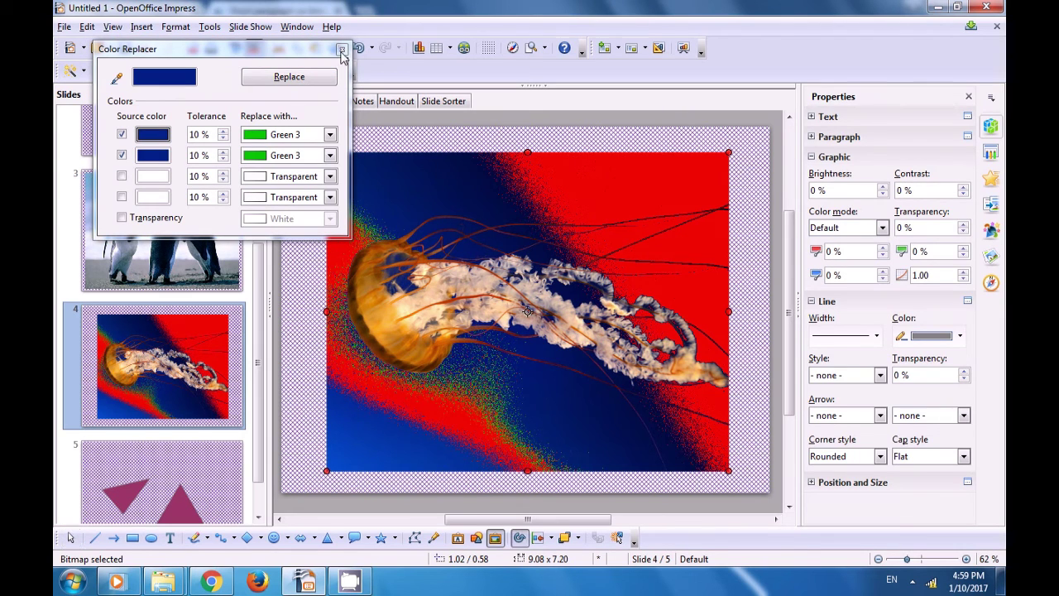
left_click(341, 51)
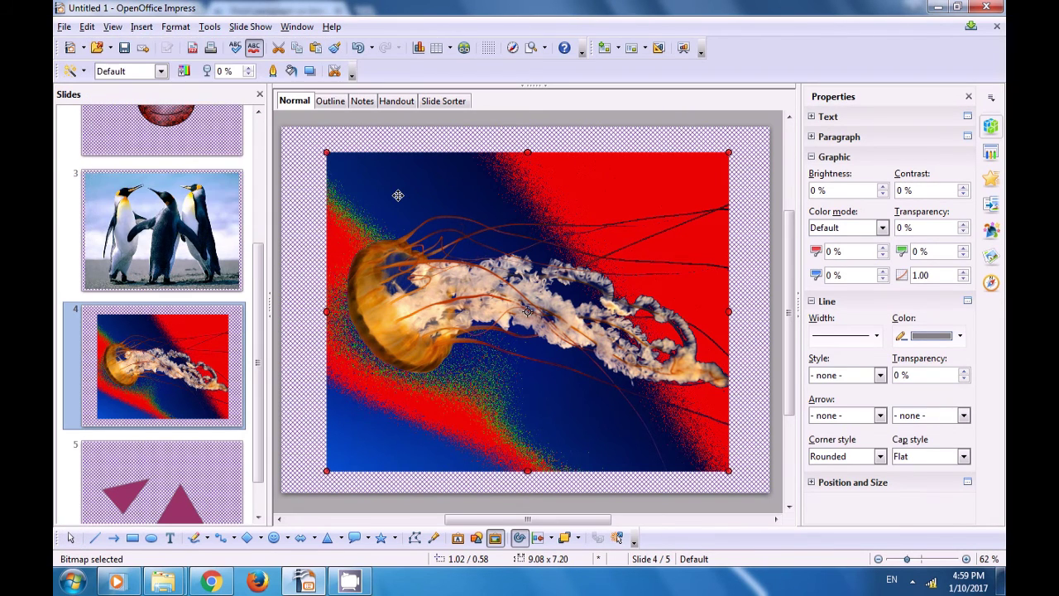
left_click(310, 197)
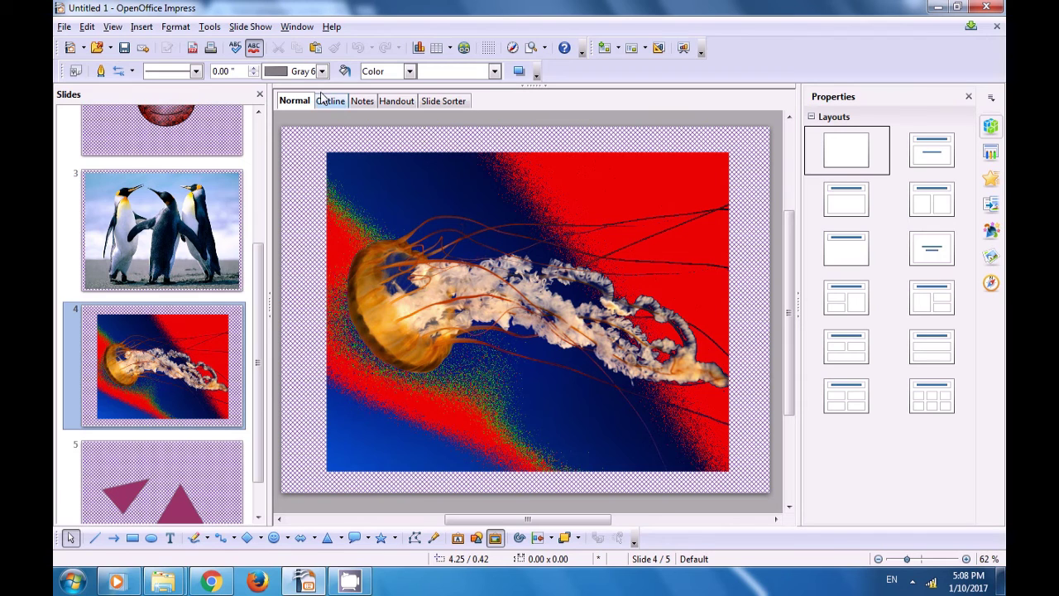
Show the Media Player docked above the slide editing area and hide the Gallery.
left_click(211, 28)
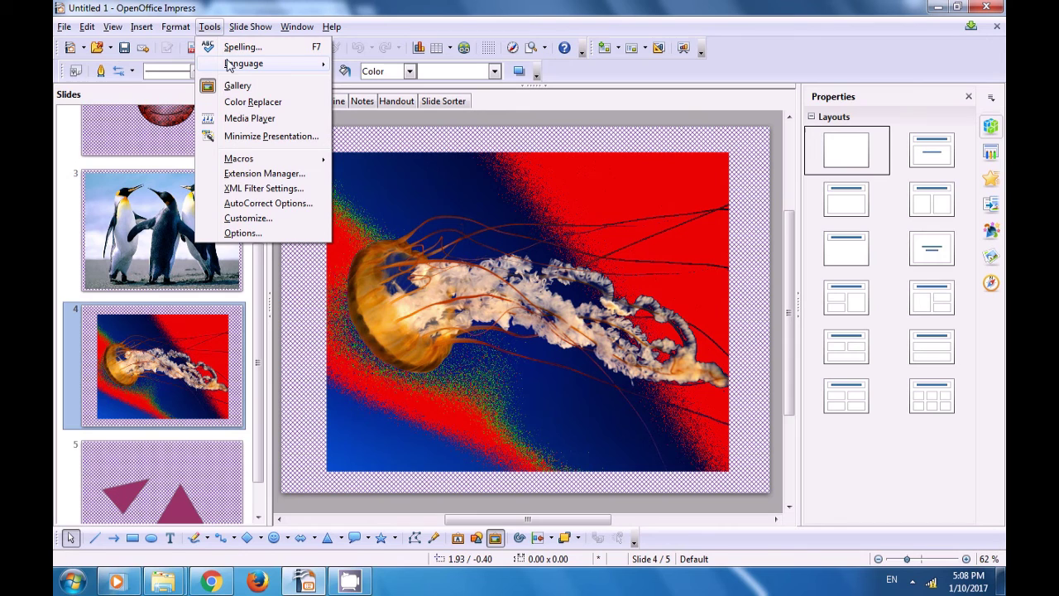
left_click(242, 118)
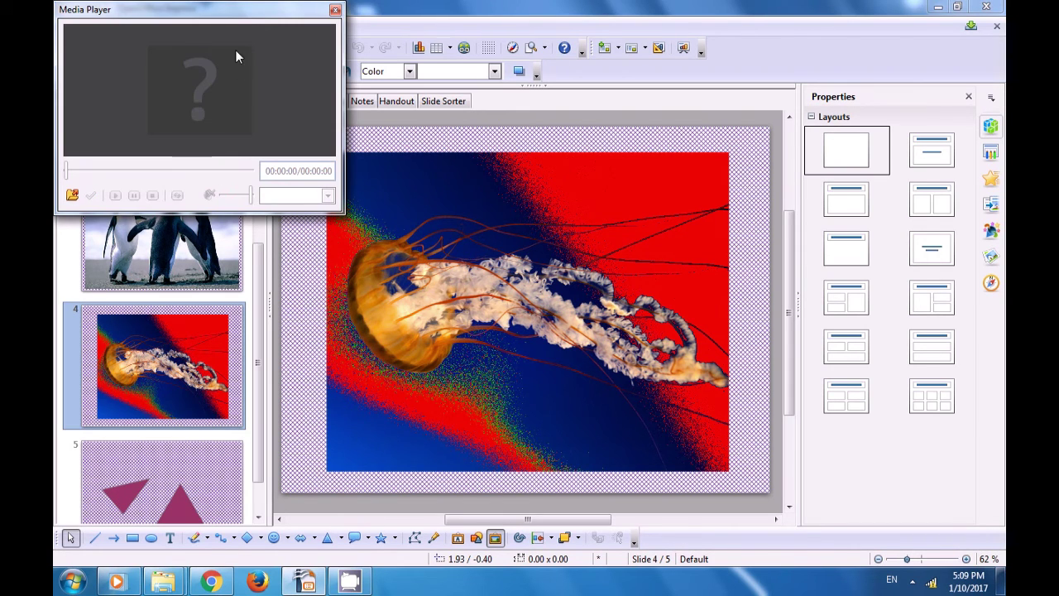
left_click_drag(234, 15, 467, 93)
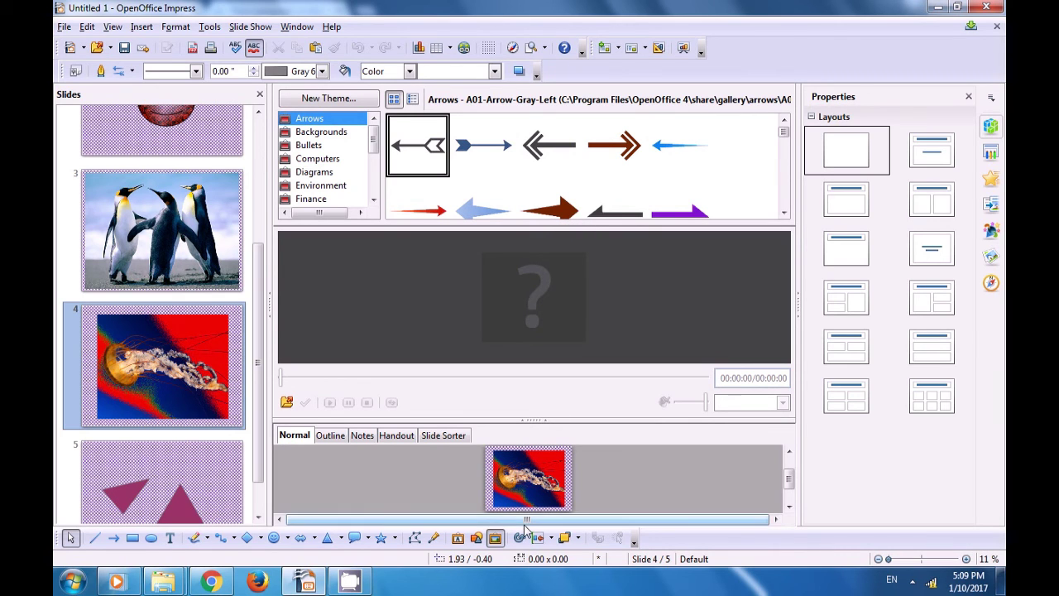
left_click(495, 539)
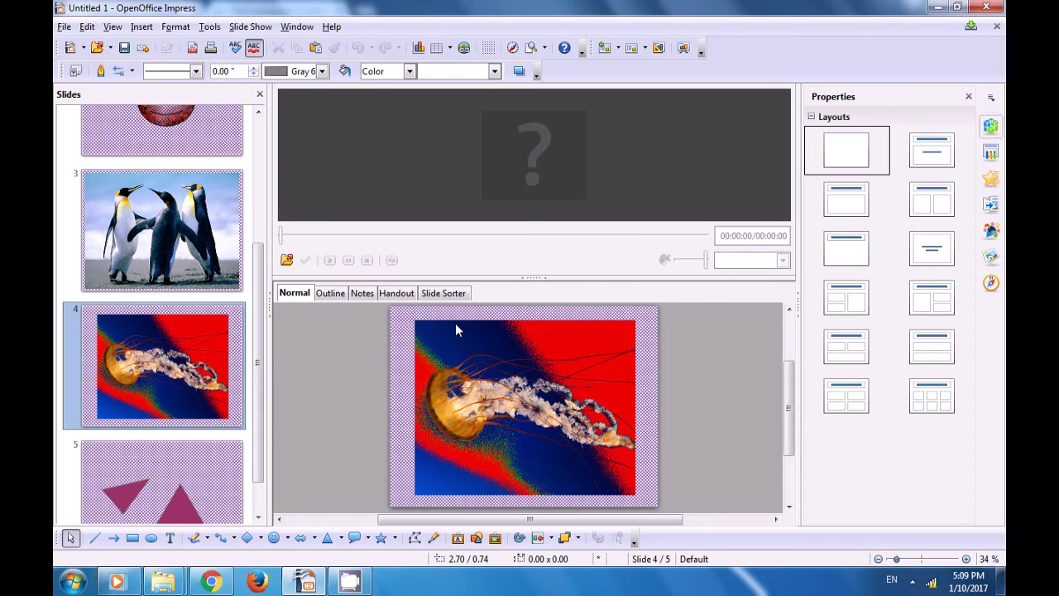
Load the Wildlife video from the Sample Videos folder into the Media Player and insert it on slide 4.
left_click(287, 262)
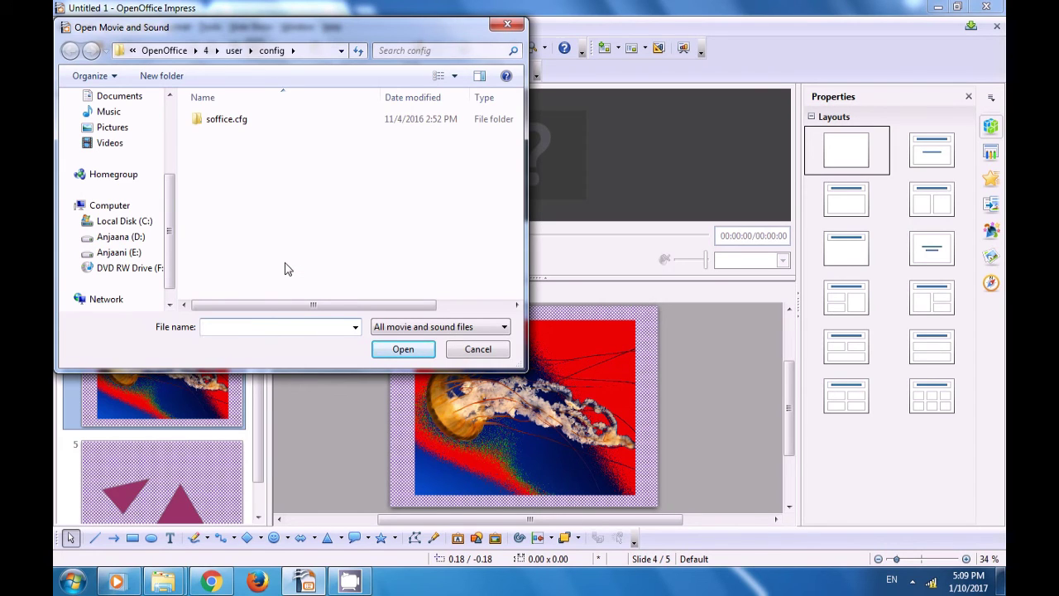
left_click(107, 145)
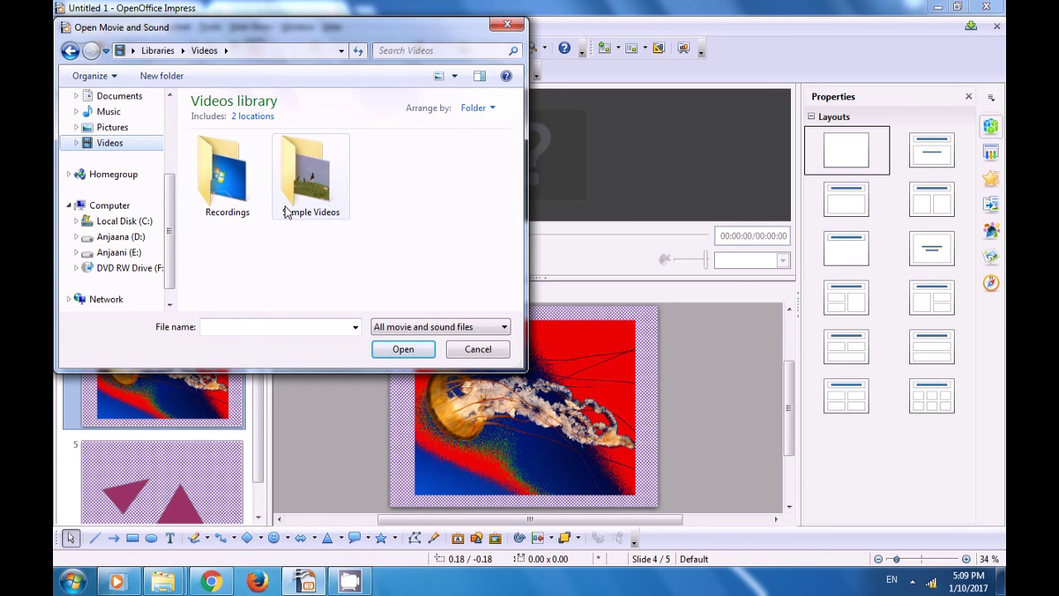
double_click(300, 206)
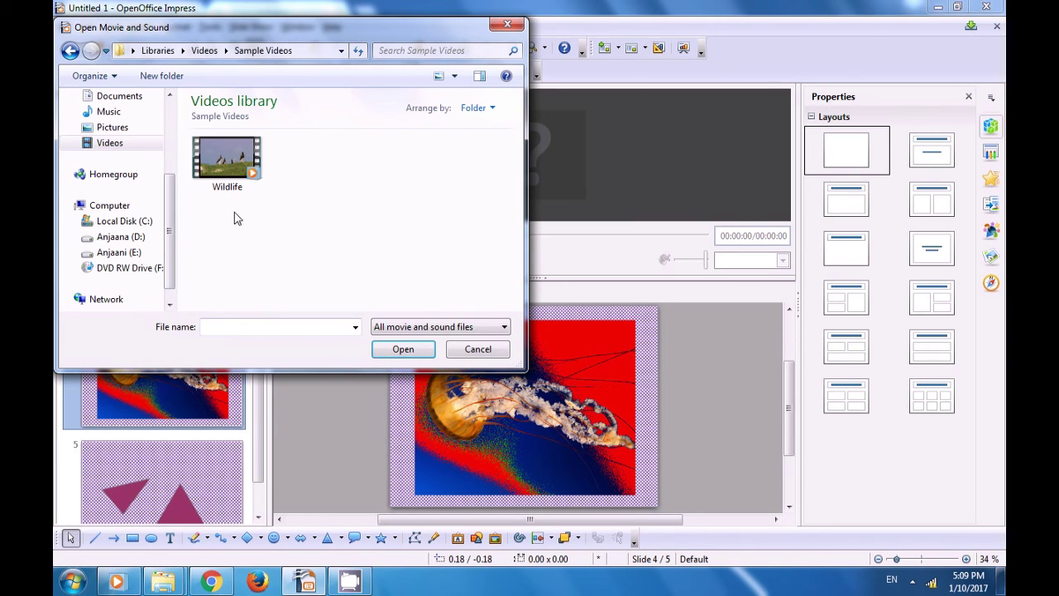
left_click(223, 174)
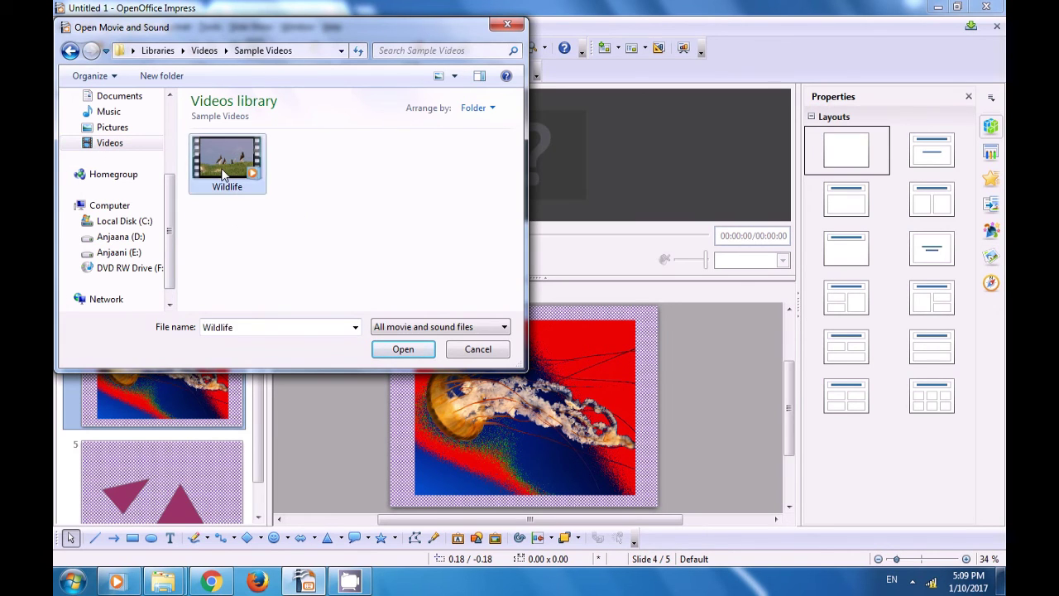
left_click(398, 350)
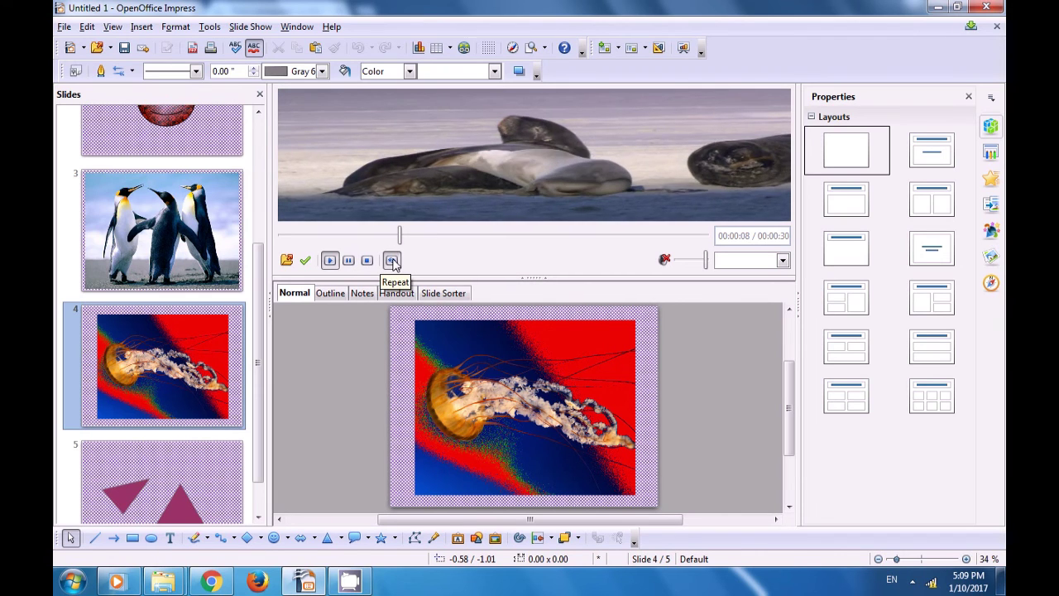
left_click(306, 260)
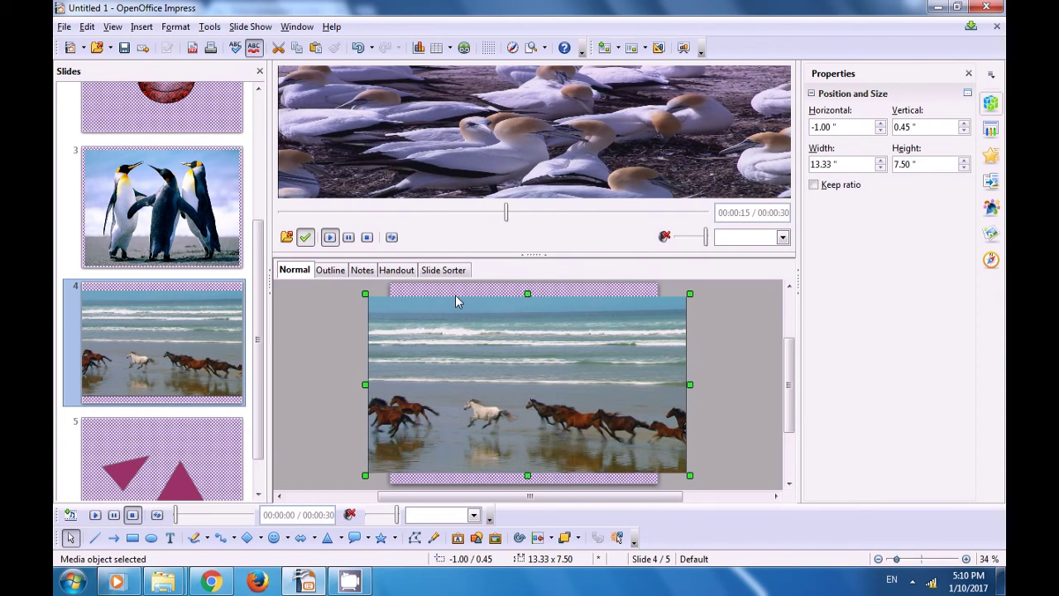
mouse_move(791, 370)
left_mouse_down()
mouse_move(793, 414)
mouse_move(781, 360)
left_mouse_up()
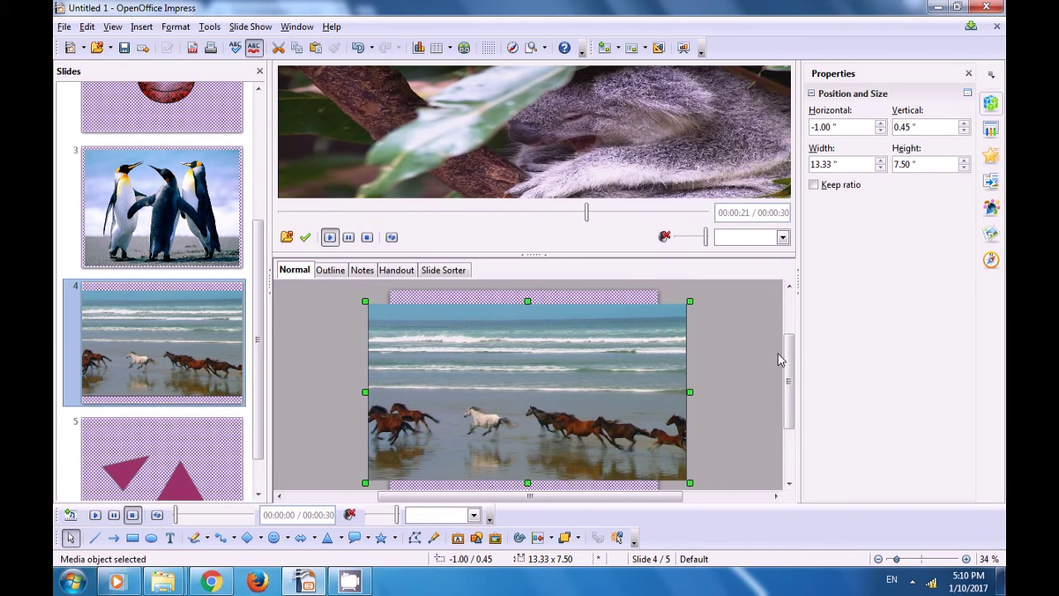
Load the Rec video from the Recordings folder into the Media Player and insert it on slide 4.
left_click(287, 238)
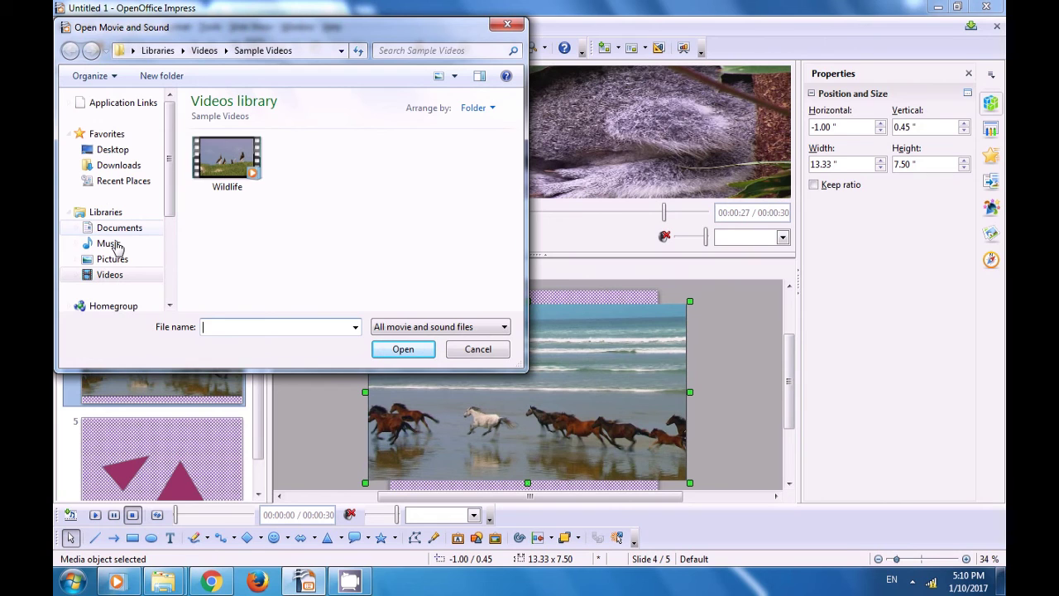
left_click(111, 276)
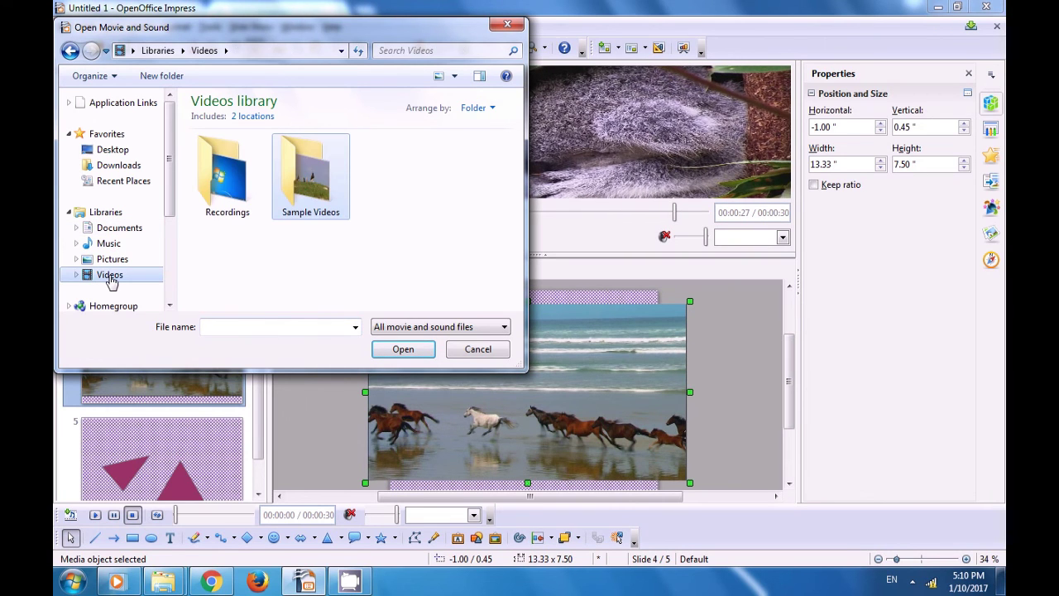
left_click(214, 189)
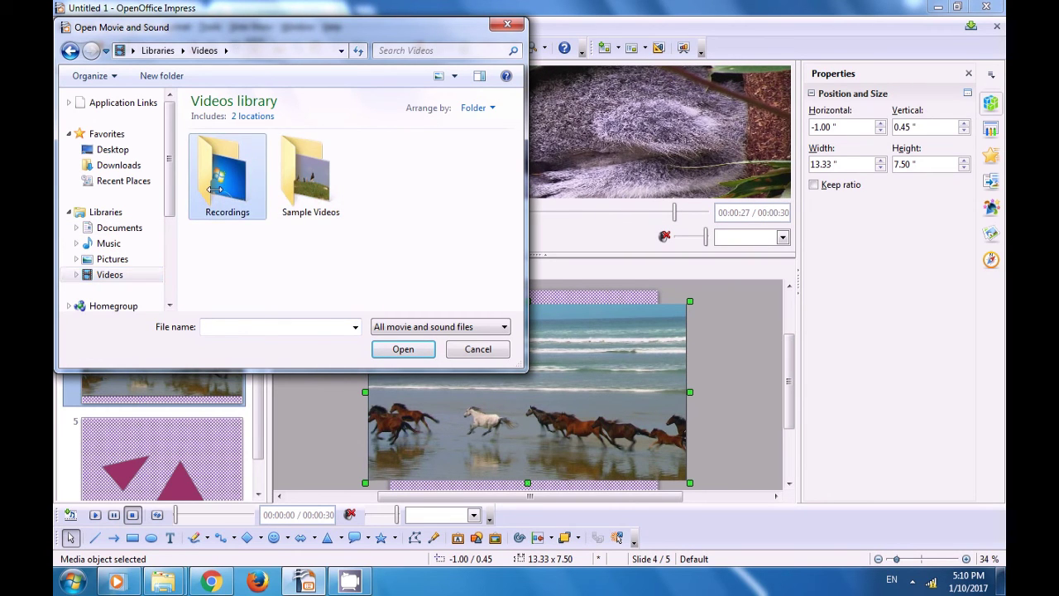
double_click(213, 190)
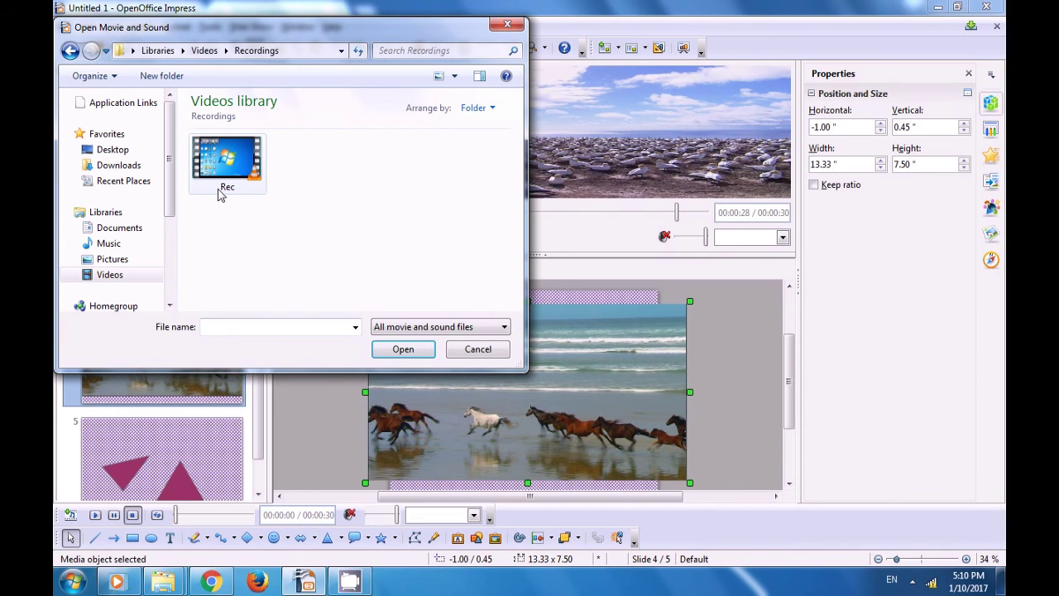
left_click(219, 166)
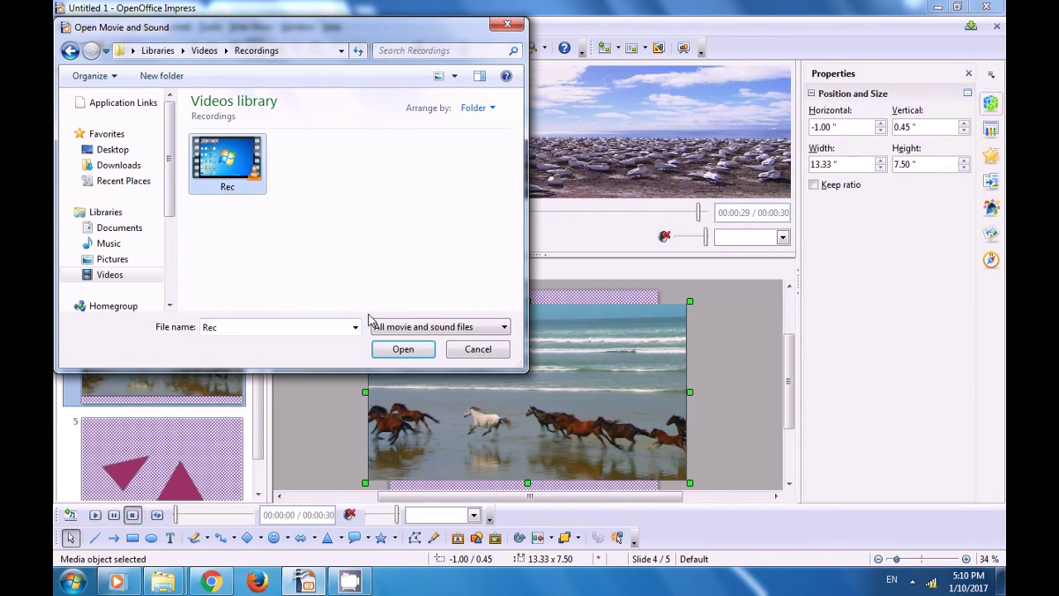
left_click(403, 349)
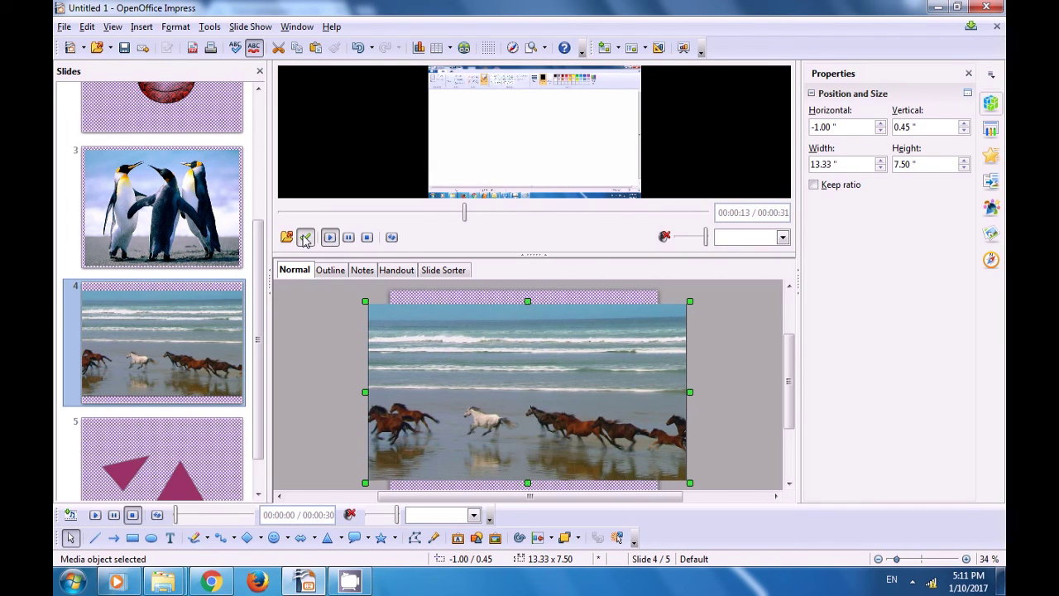
Play, pause and stop the Rec video in the Media Player, mute its sound and deselect the media object on slide 4.
left_click(330, 238)
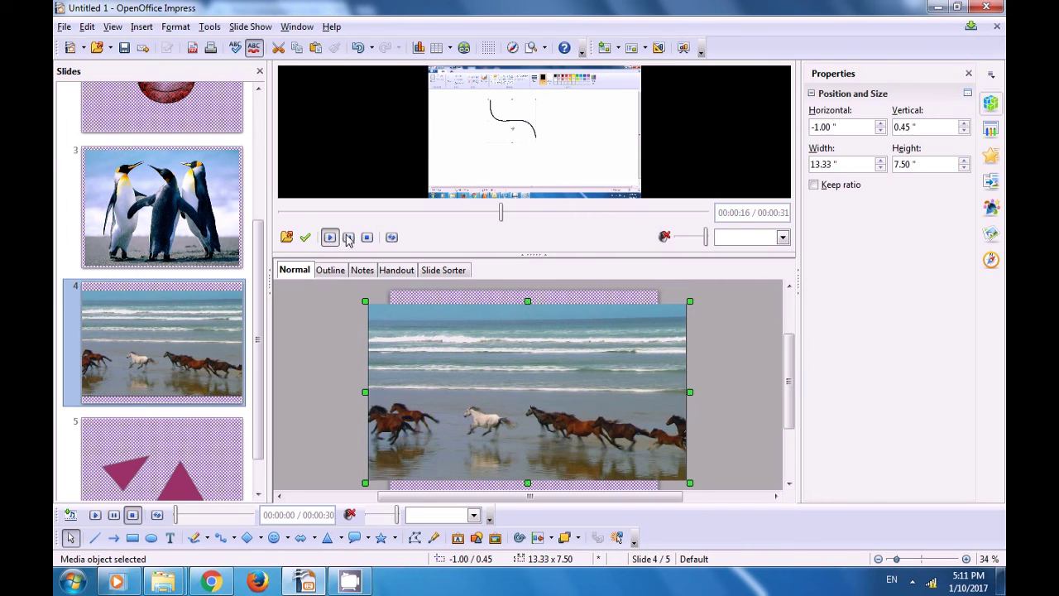
left_click(349, 238)
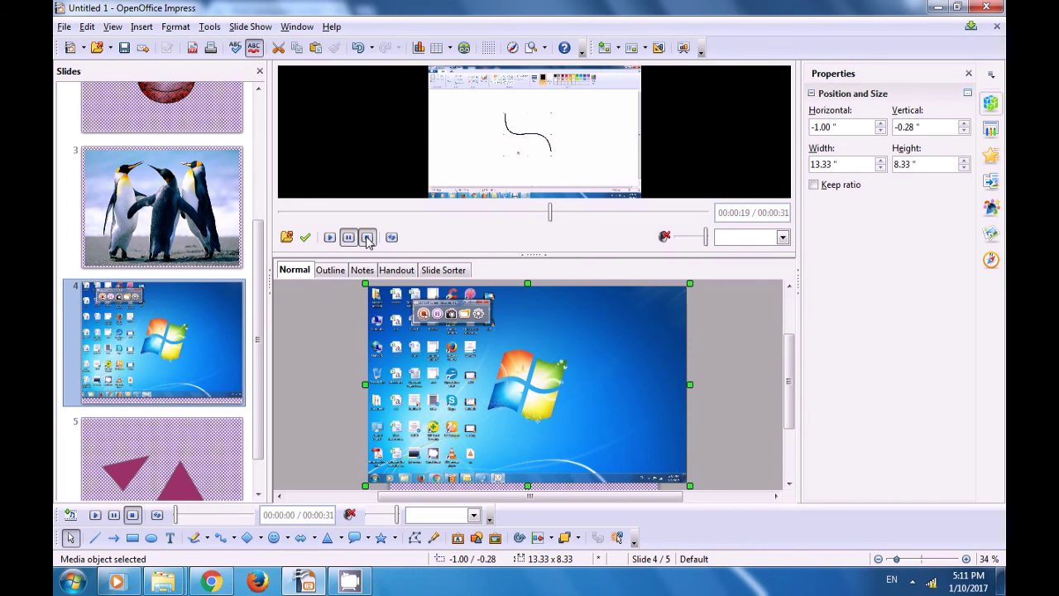
left_click(368, 238)
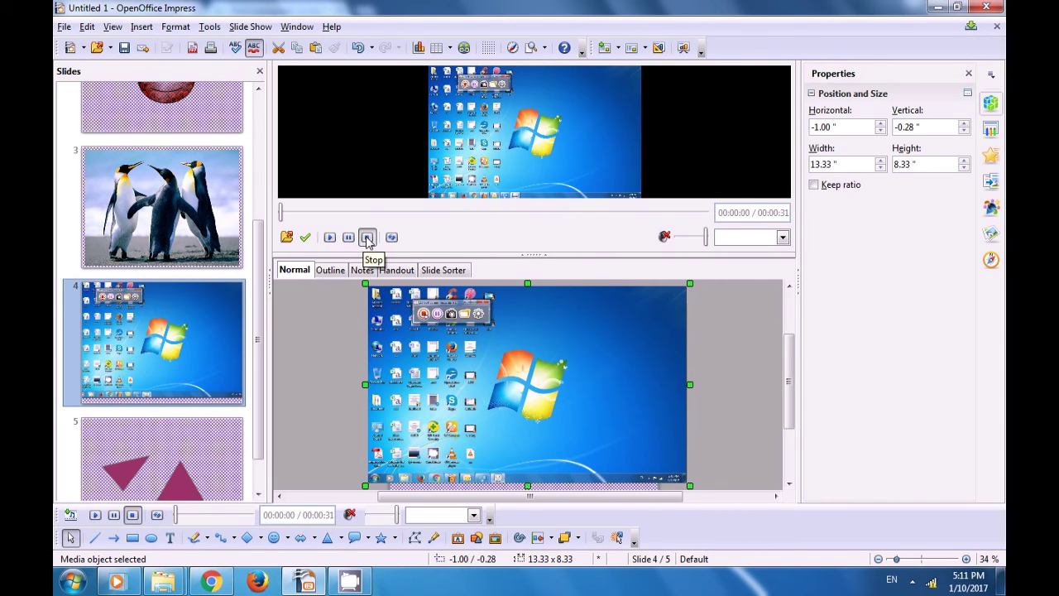
left_click(665, 237)
left_click(726, 316)
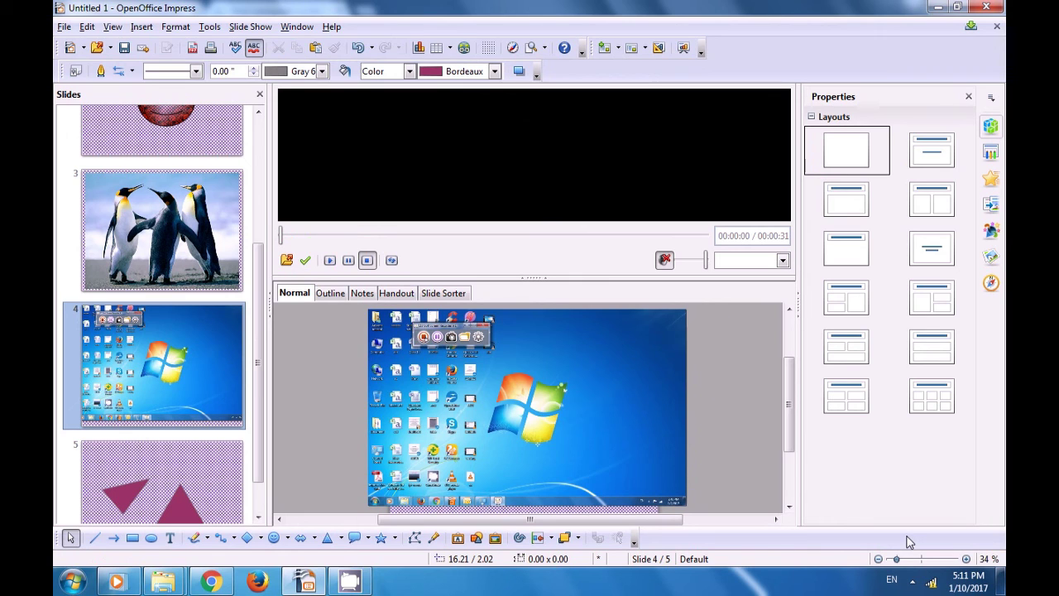
left_click(914, 582)
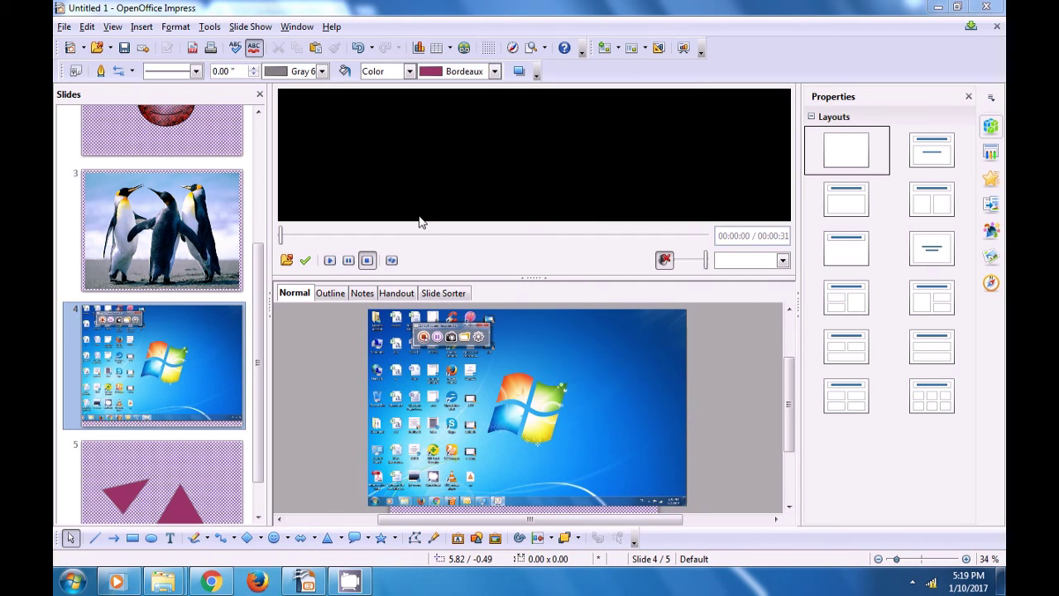
Open the Presentation Minimizer wizard for the current presentation.
left_click(211, 27)
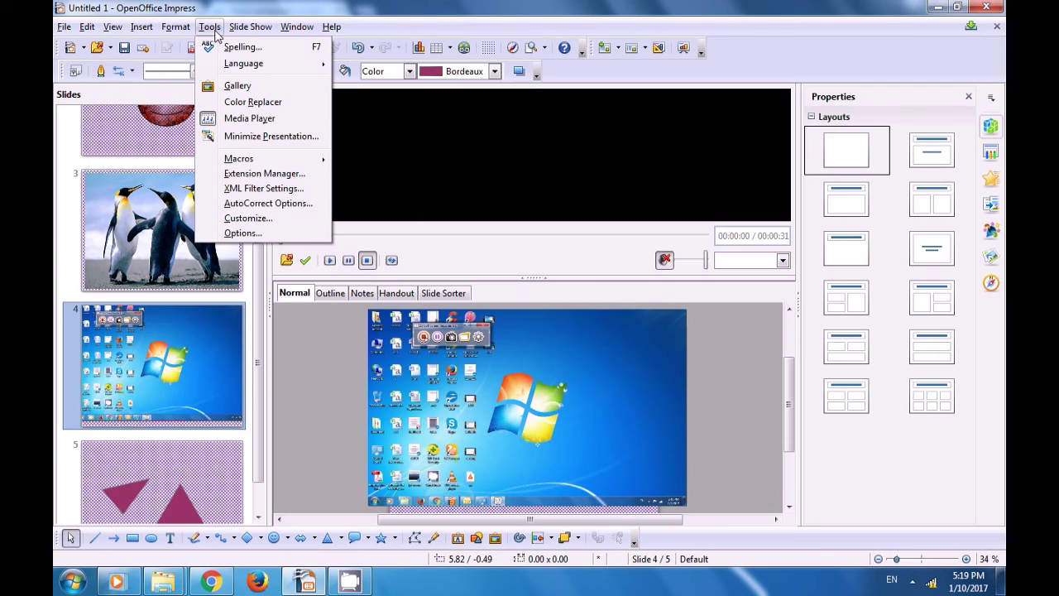
left_click(274, 137)
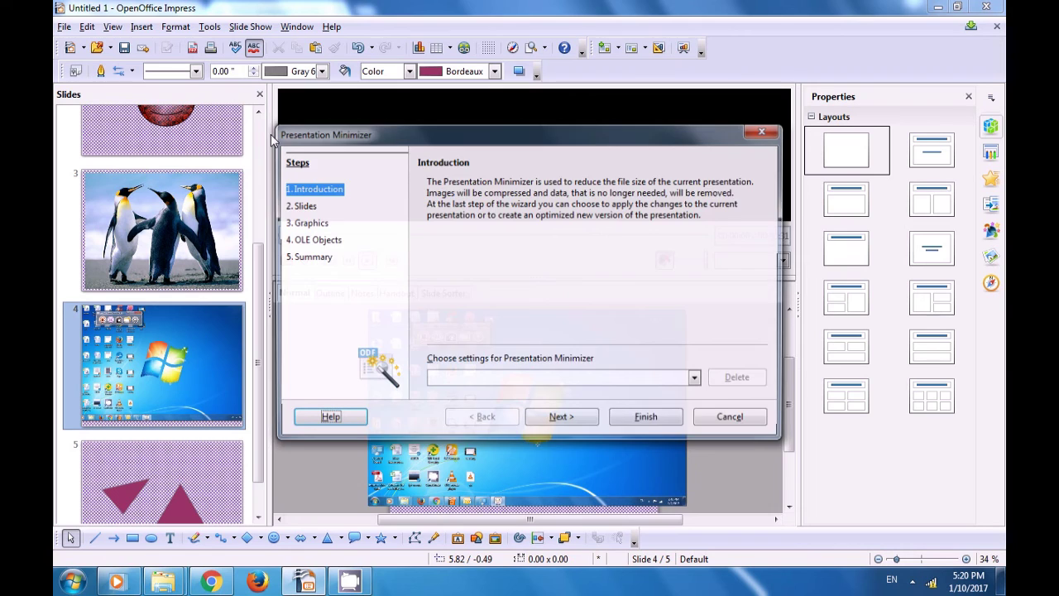